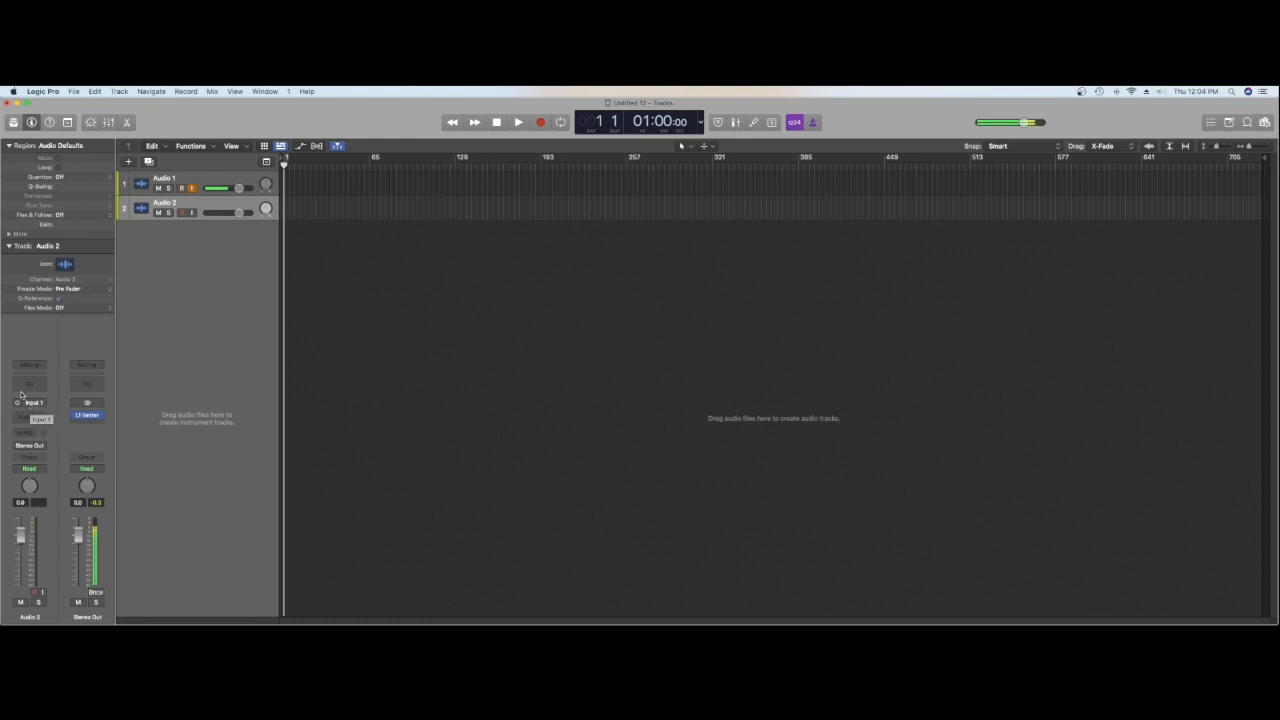
Step: Record-enable the Audio 2 track, increase its height and record a short audio take from bar 1
left_click(181, 213)
left_click_drag(246, 222, 252, 252)
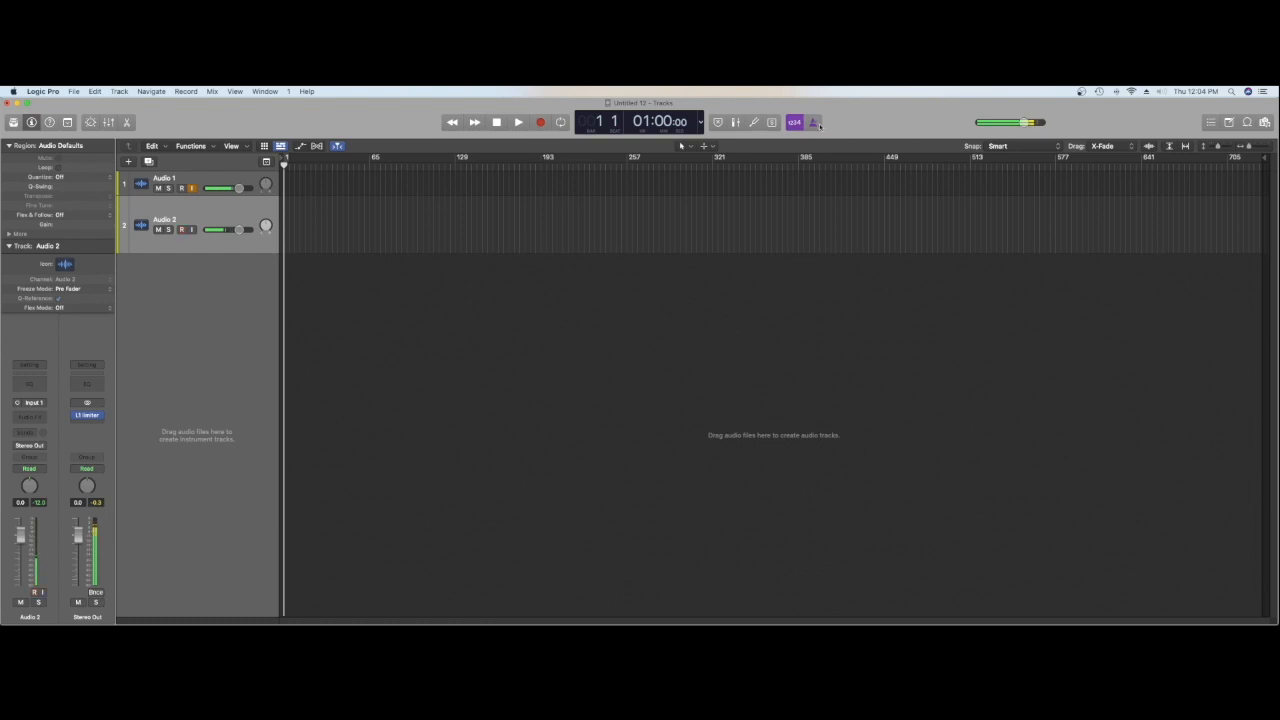
key("r")
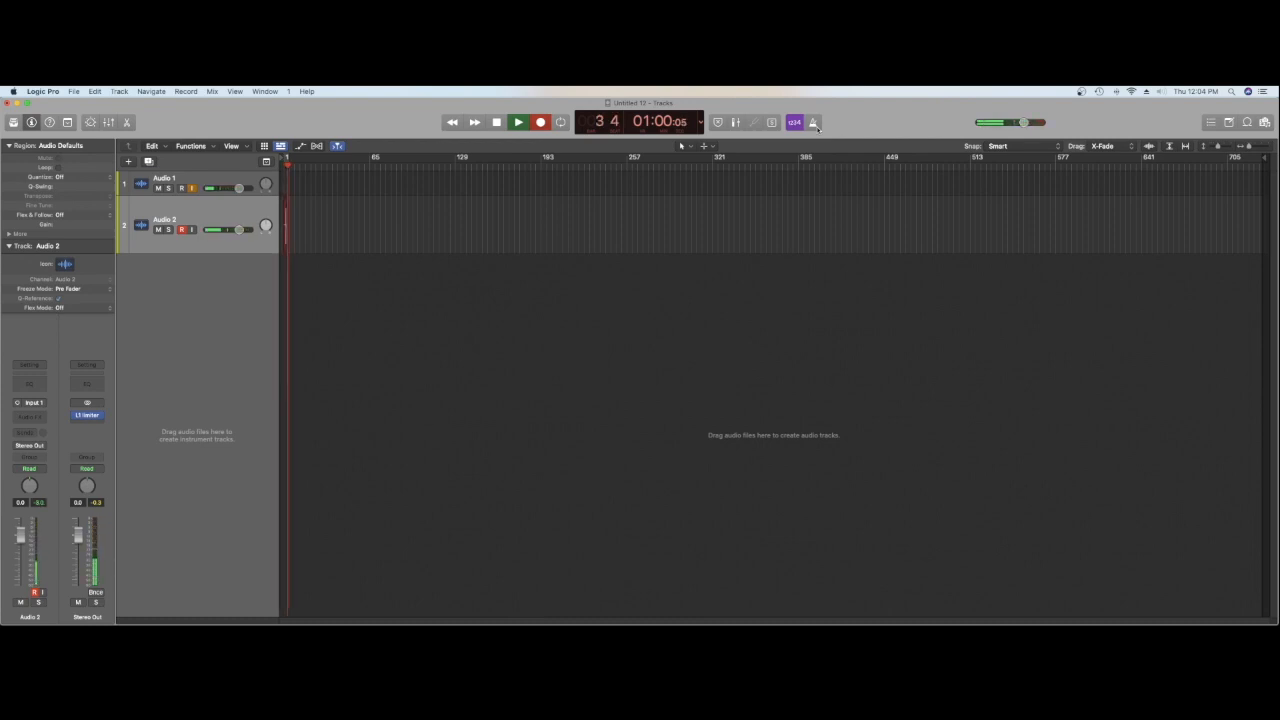
key("space")
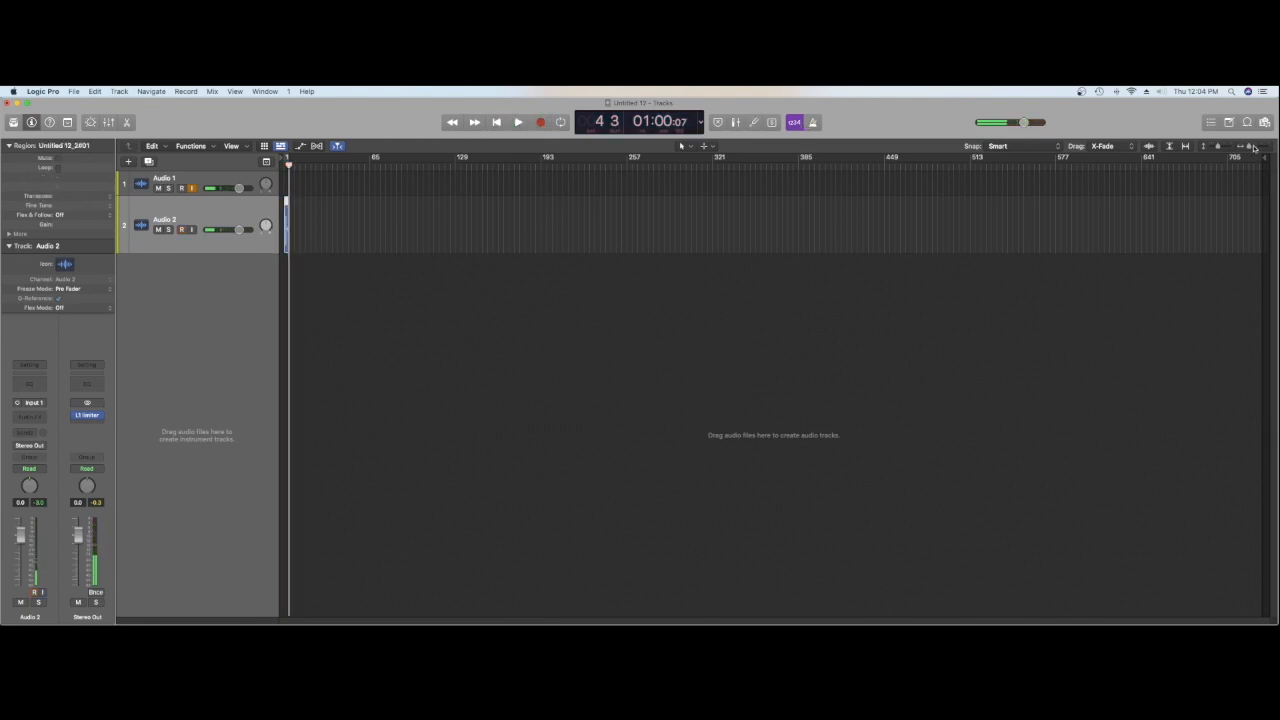
Step: Trim both ends of the recorded region down to the short hit in the middle of bar 2
left_click_drag(1250, 148, 1258, 148)
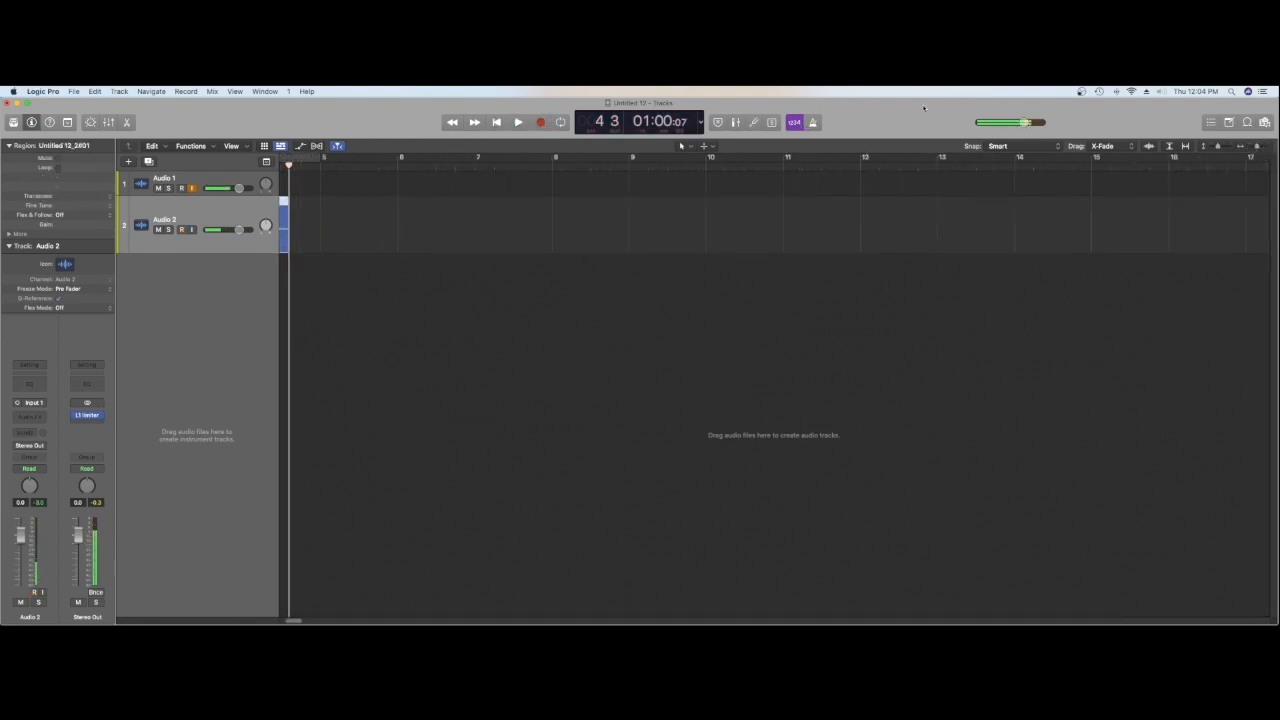
left_click(500, 122)
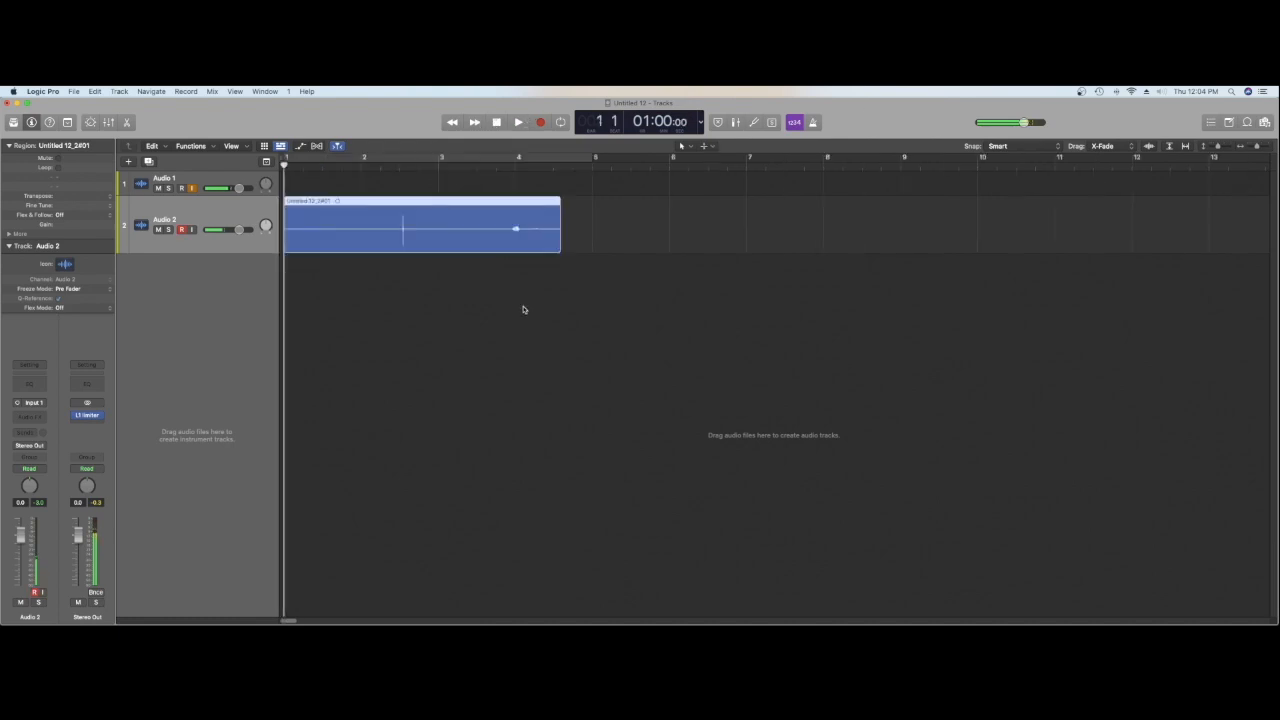
left_click_drag(559, 249, 414, 252)
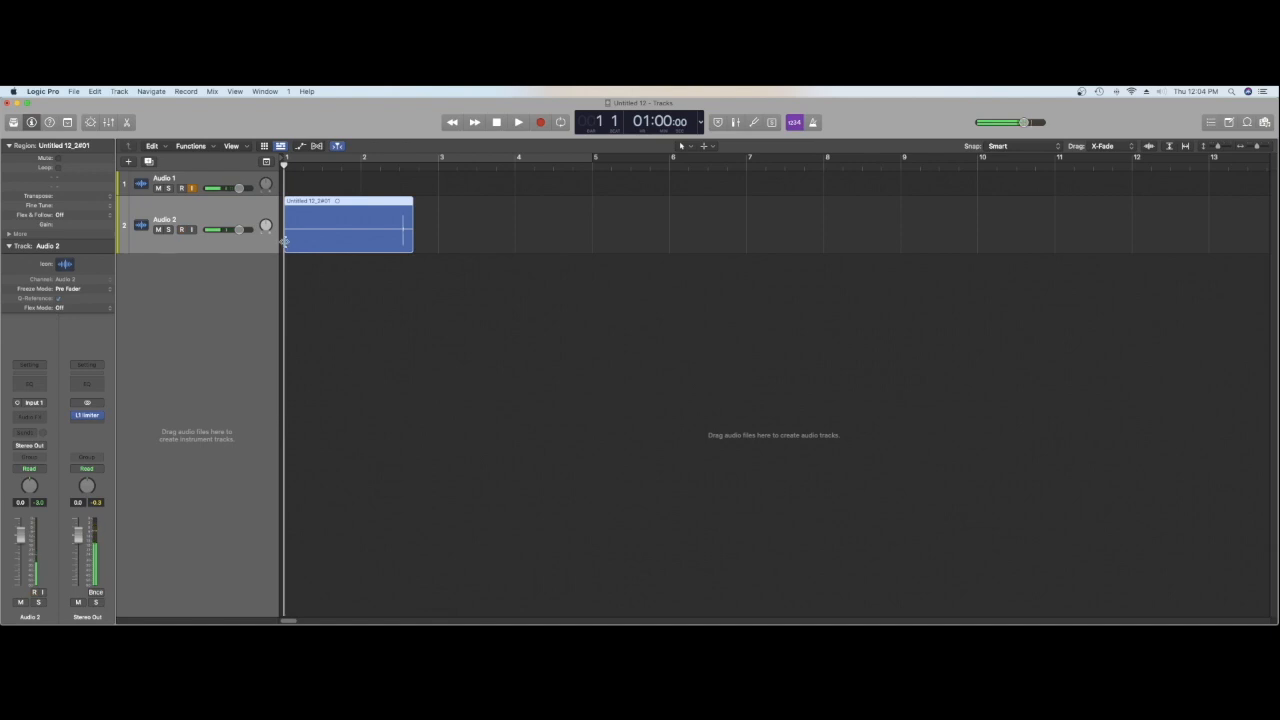
left_click_drag(287, 243, 396, 236)
Step: Play back the trimmed hit on Audio 2 from just before its start
left_click(399, 165)
key("space")
left_click(386, 165)
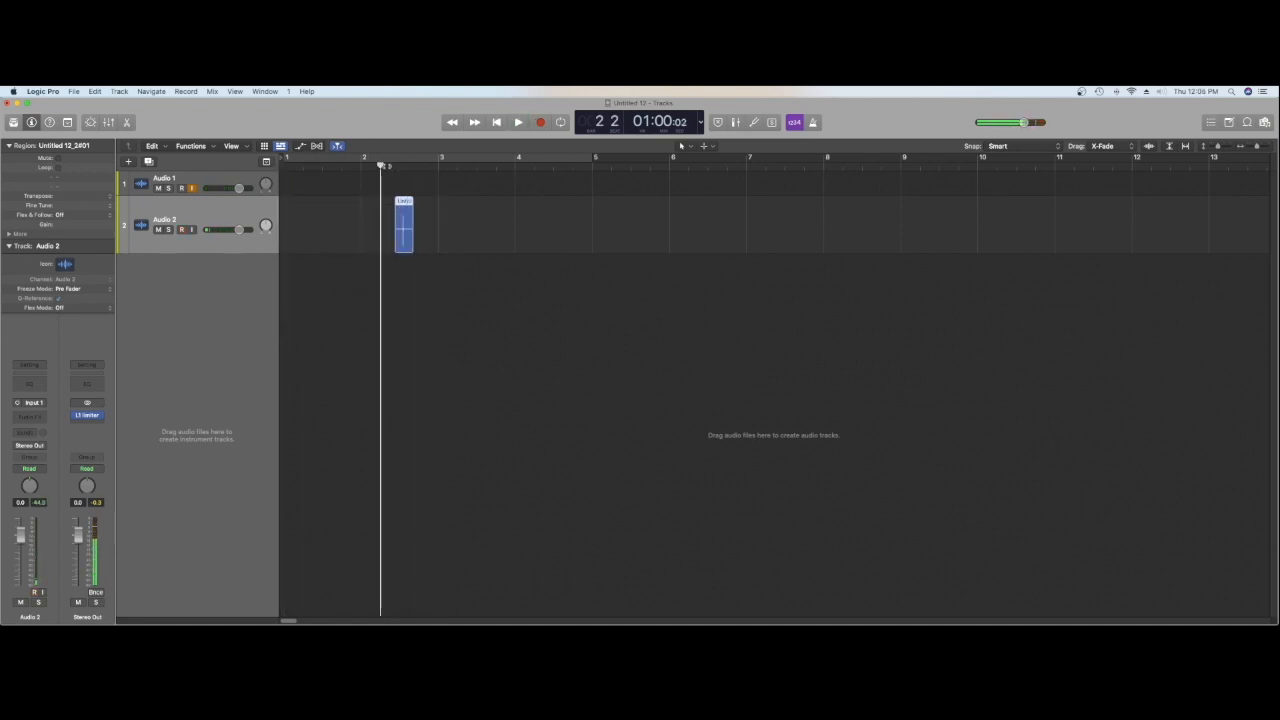
left_click(387, 165)
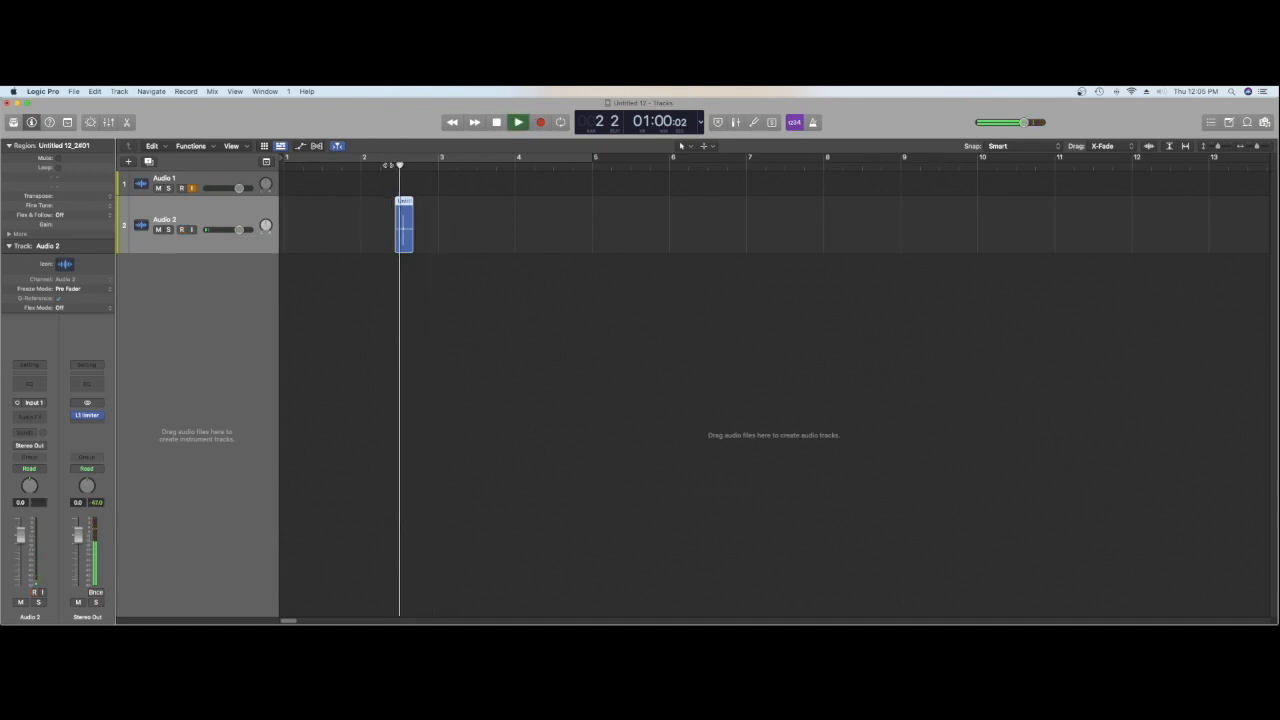
key("space")
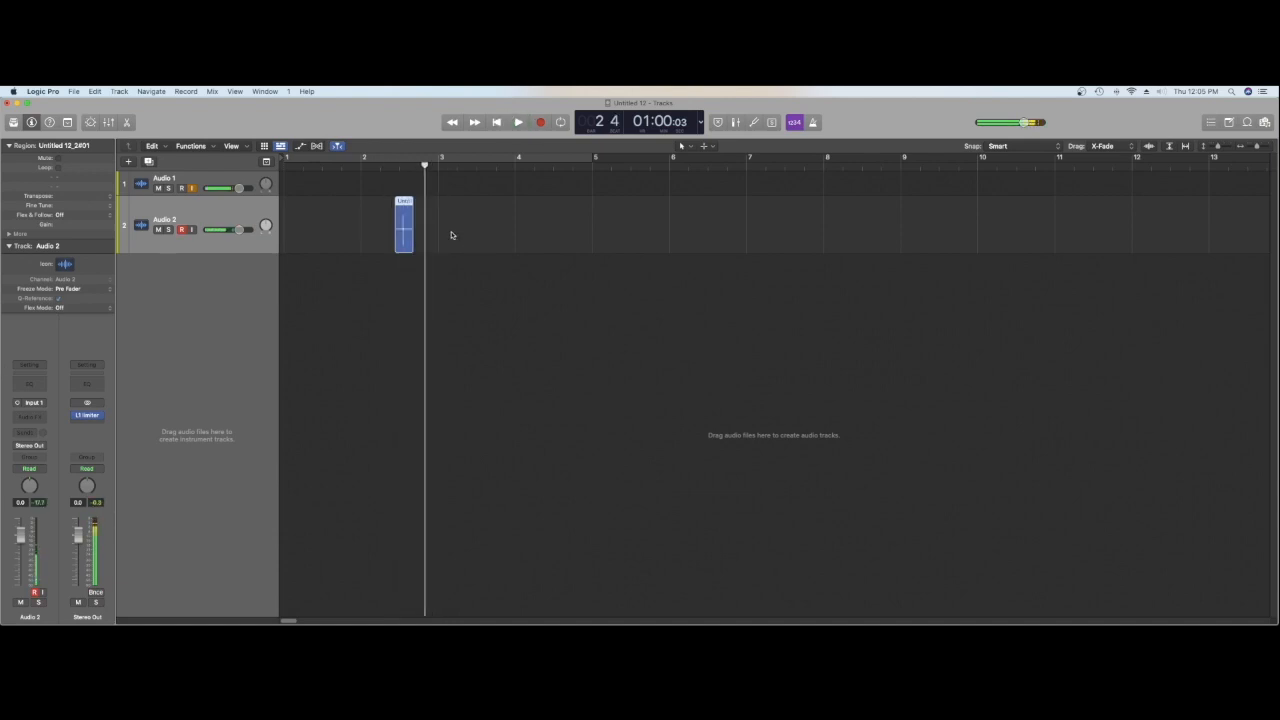
Step: Add a short fade-in and fade-out to the trimmed region with the Fade tool and play it back
key("t")
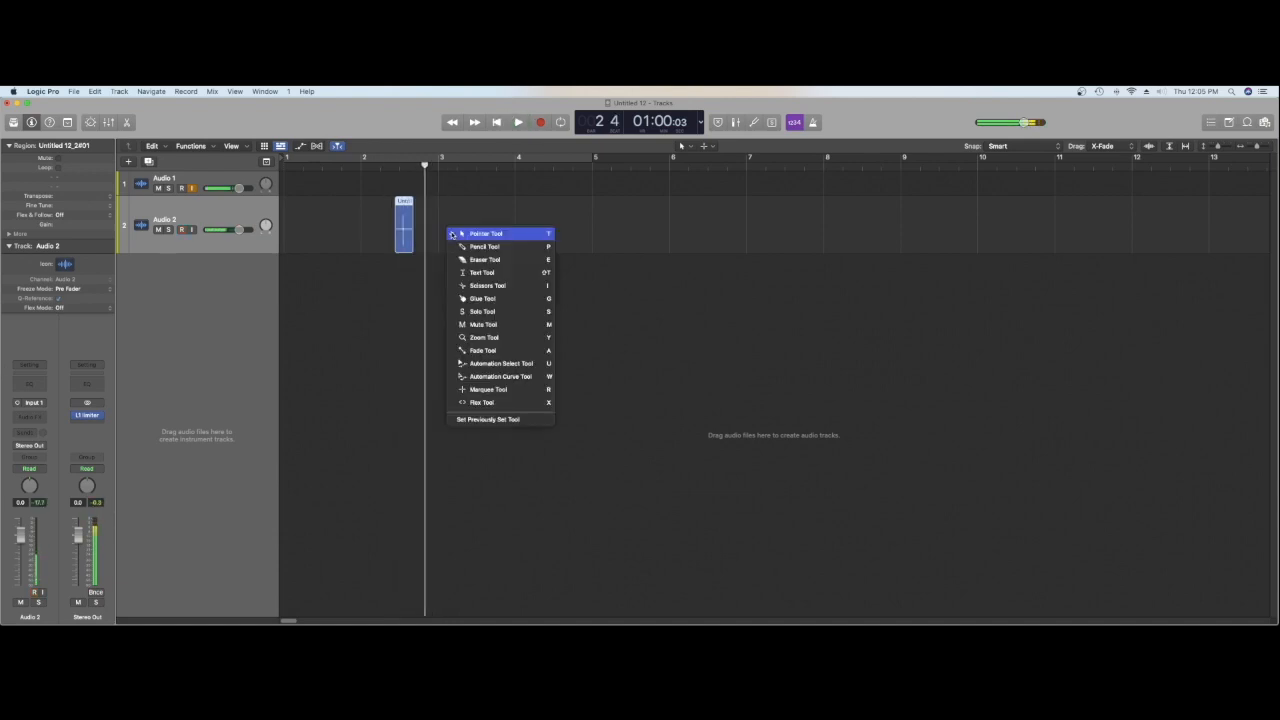
left_click(483, 350)
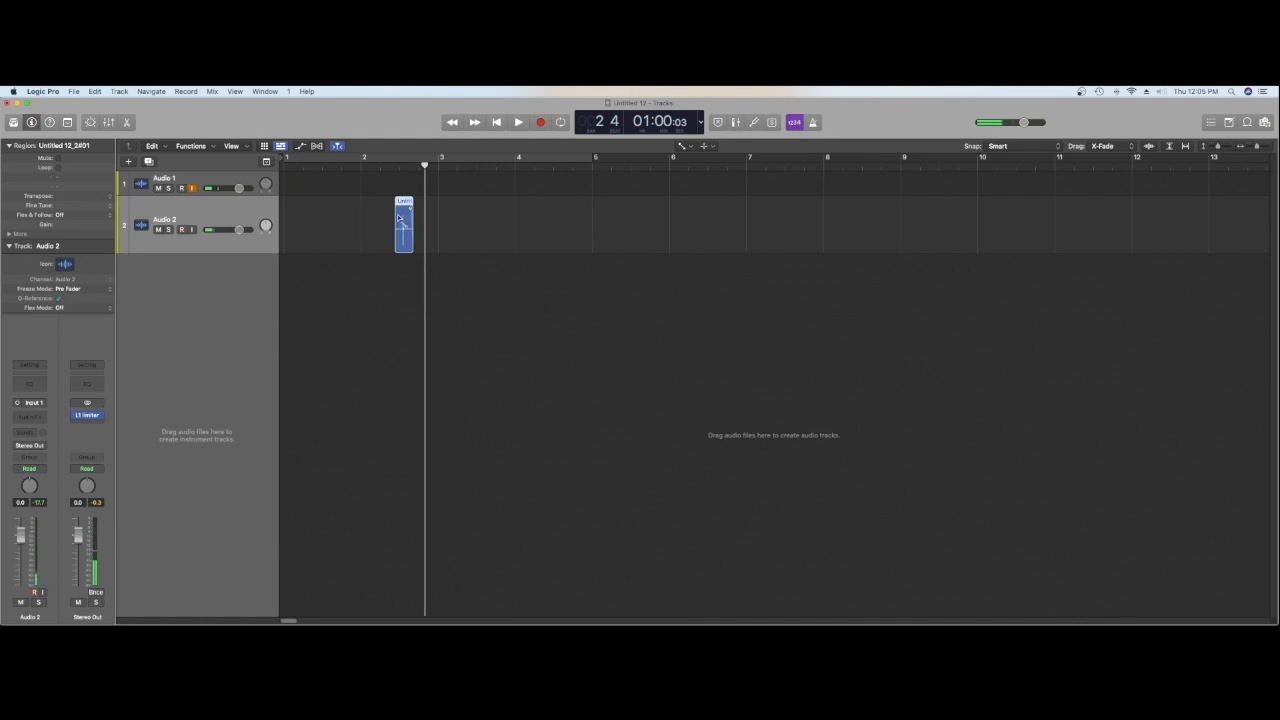
left_click(383, 168)
key("space")
key("space")
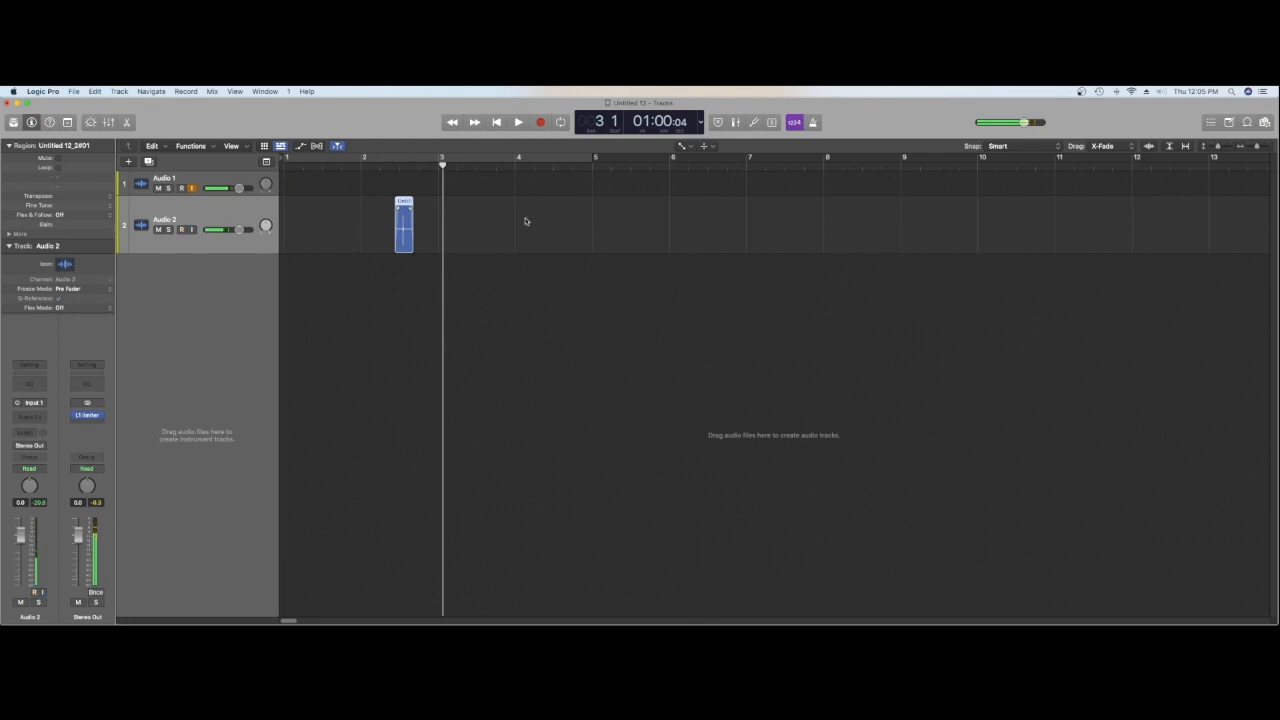
Step: Turn on Flex for the Audio 2 track and set its flex mode to Polyphonic
left_click_drag(1257, 146, 1268, 151)
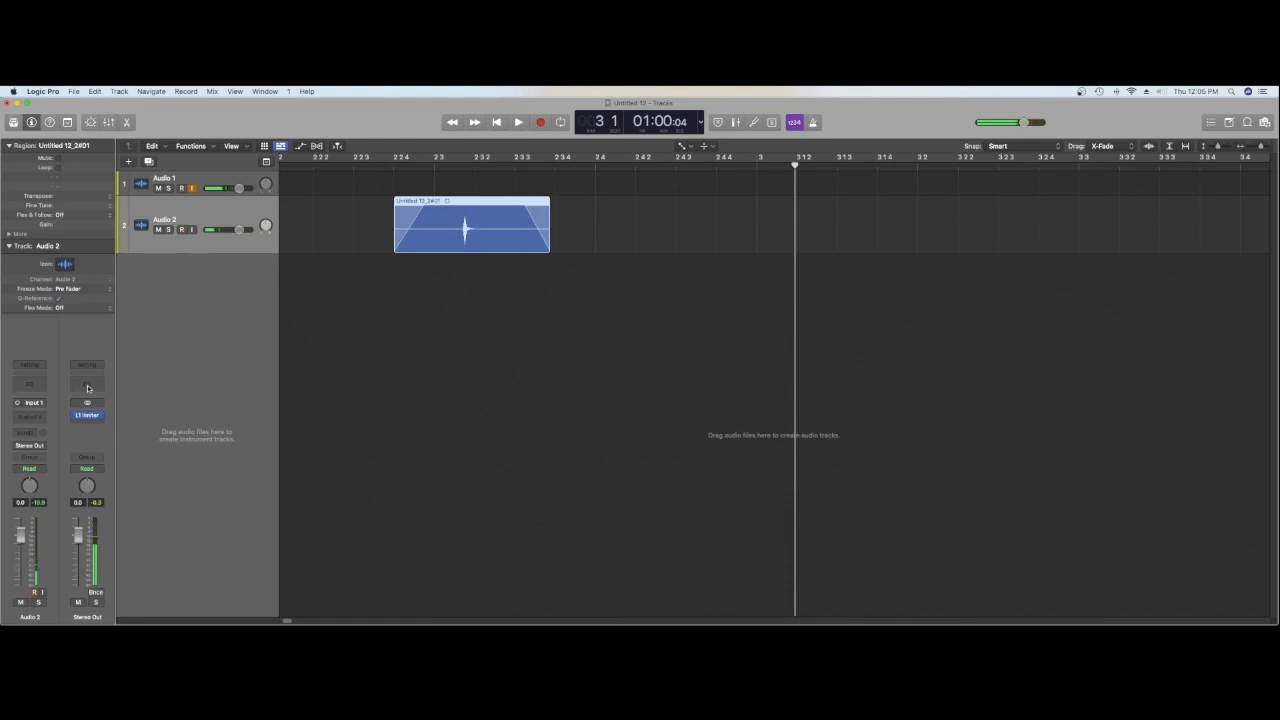
key("super+f")
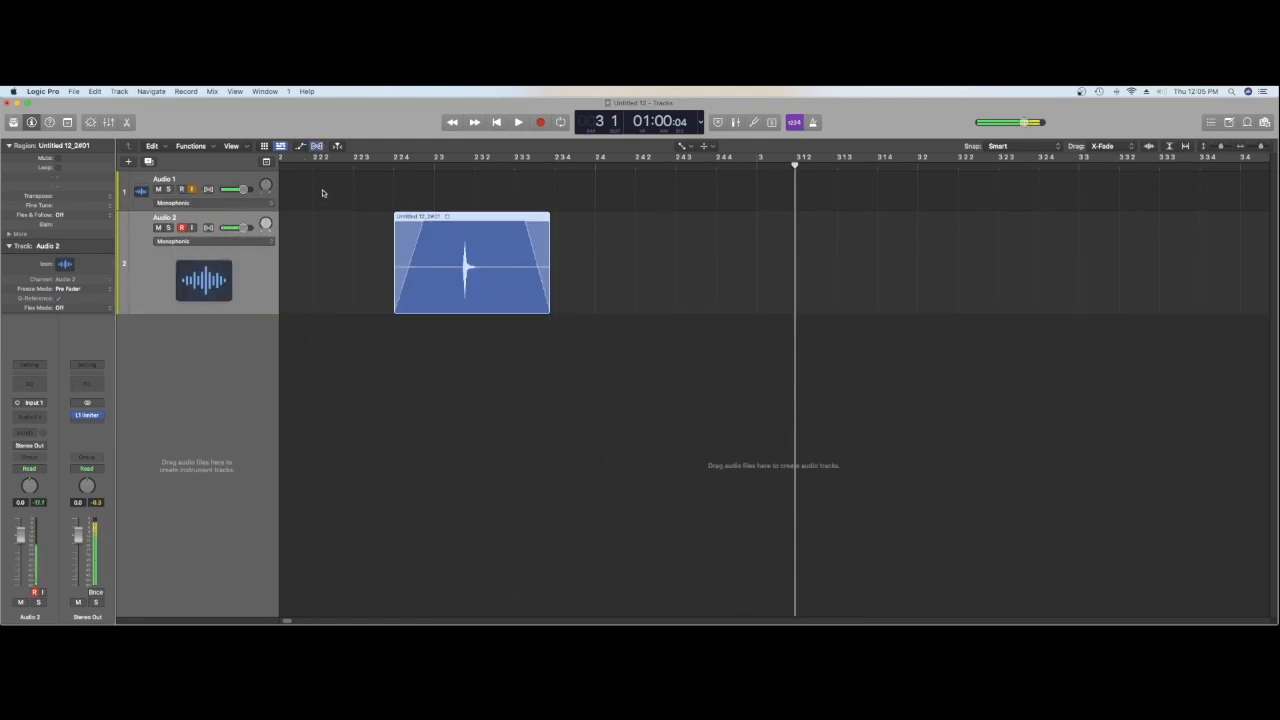
left_click(208, 228)
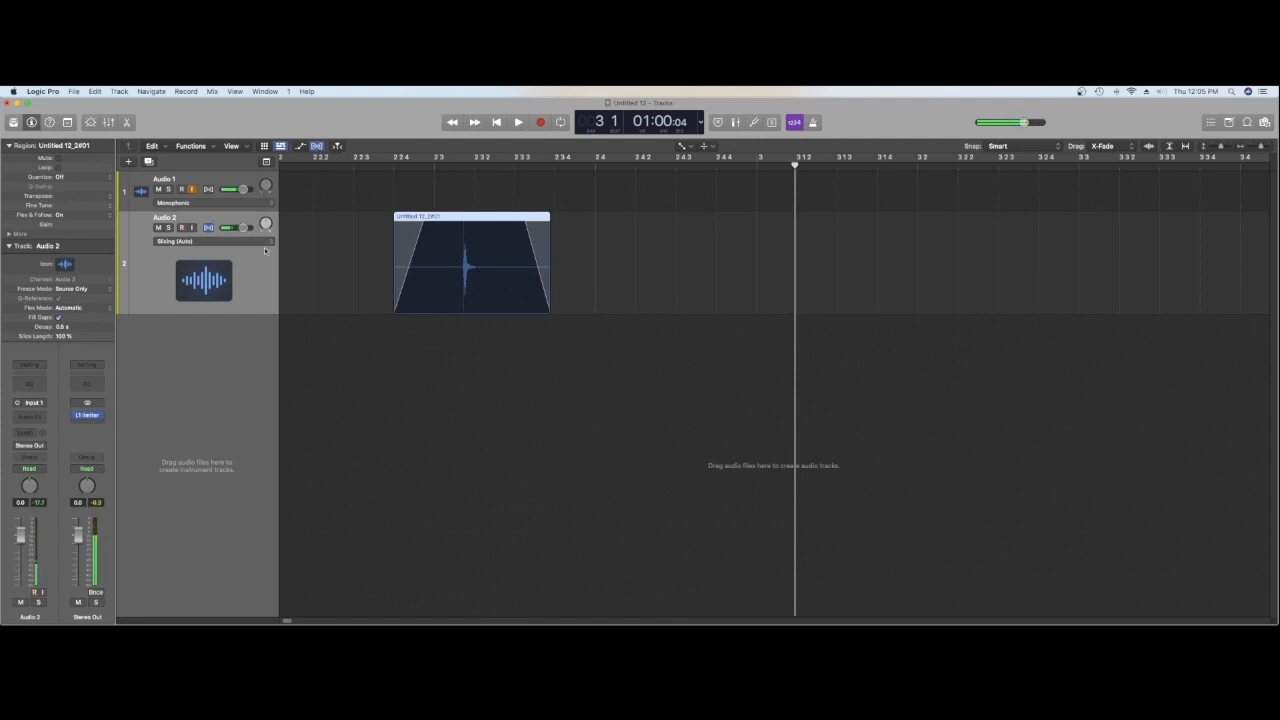
left_click(212, 242)
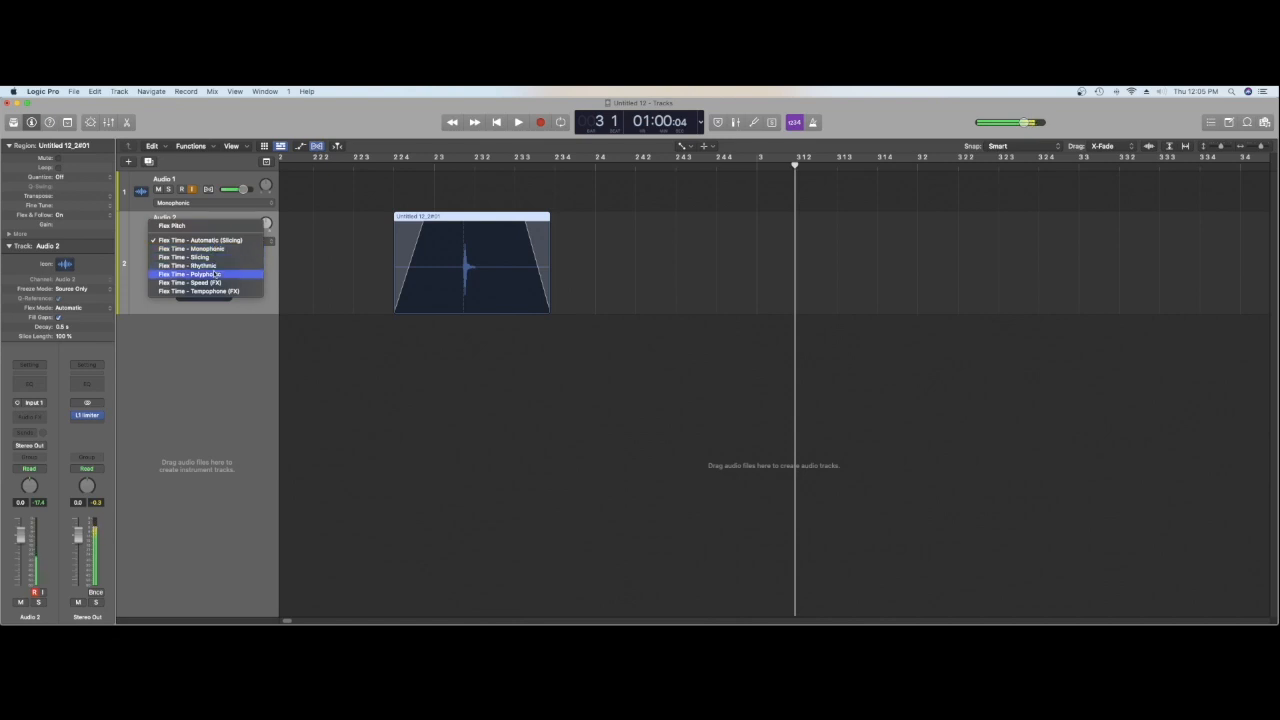
left_click(215, 274)
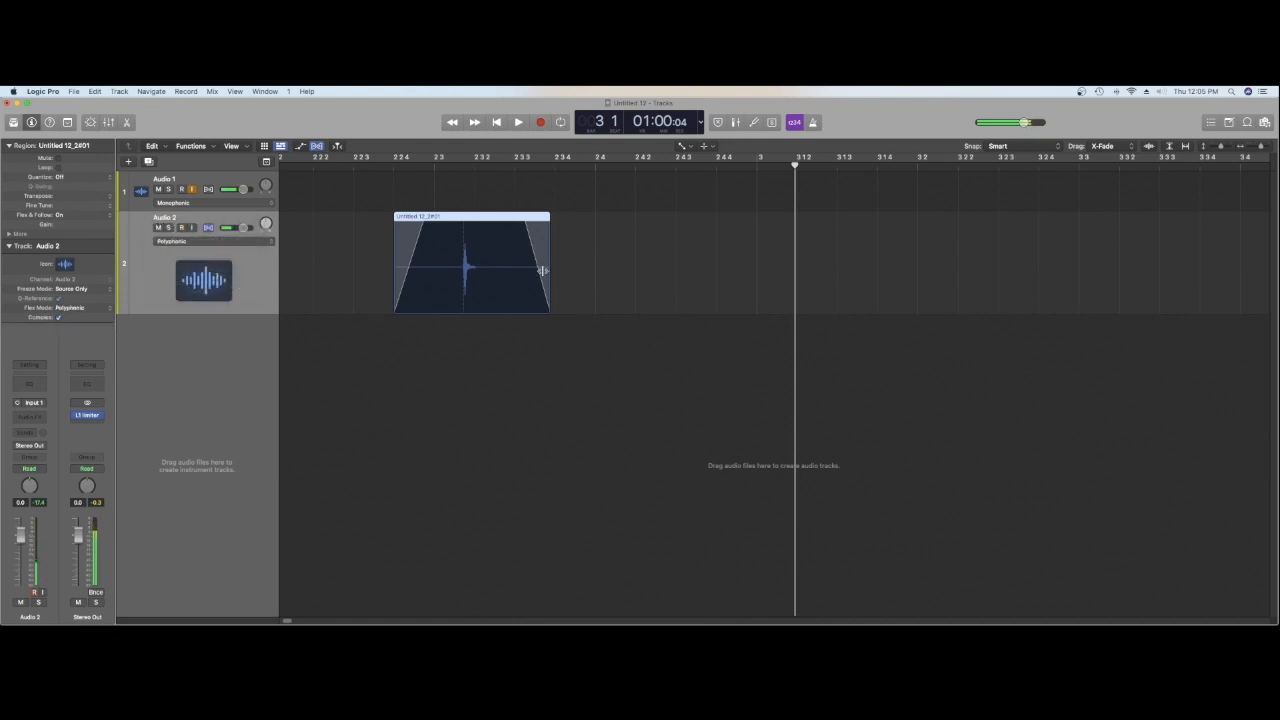
Step: Switch back to the Pointer tool and hide the Flex view
key("t")
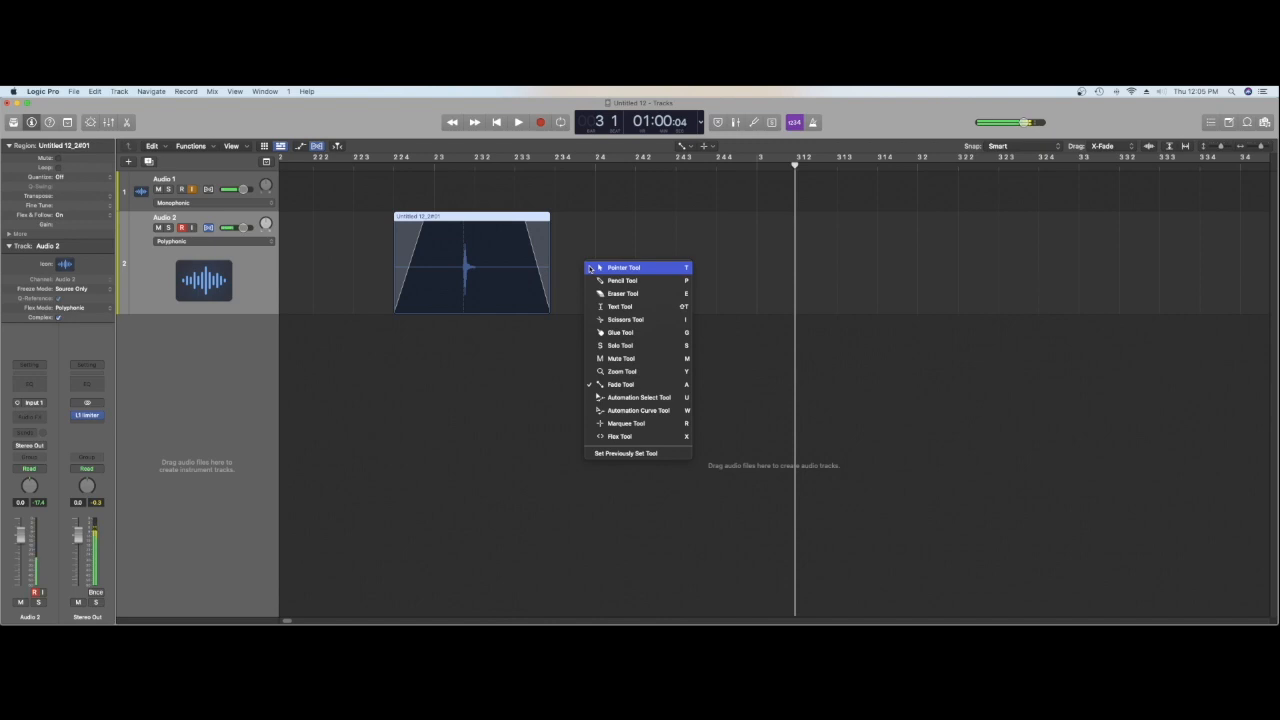
left_click(592, 272)
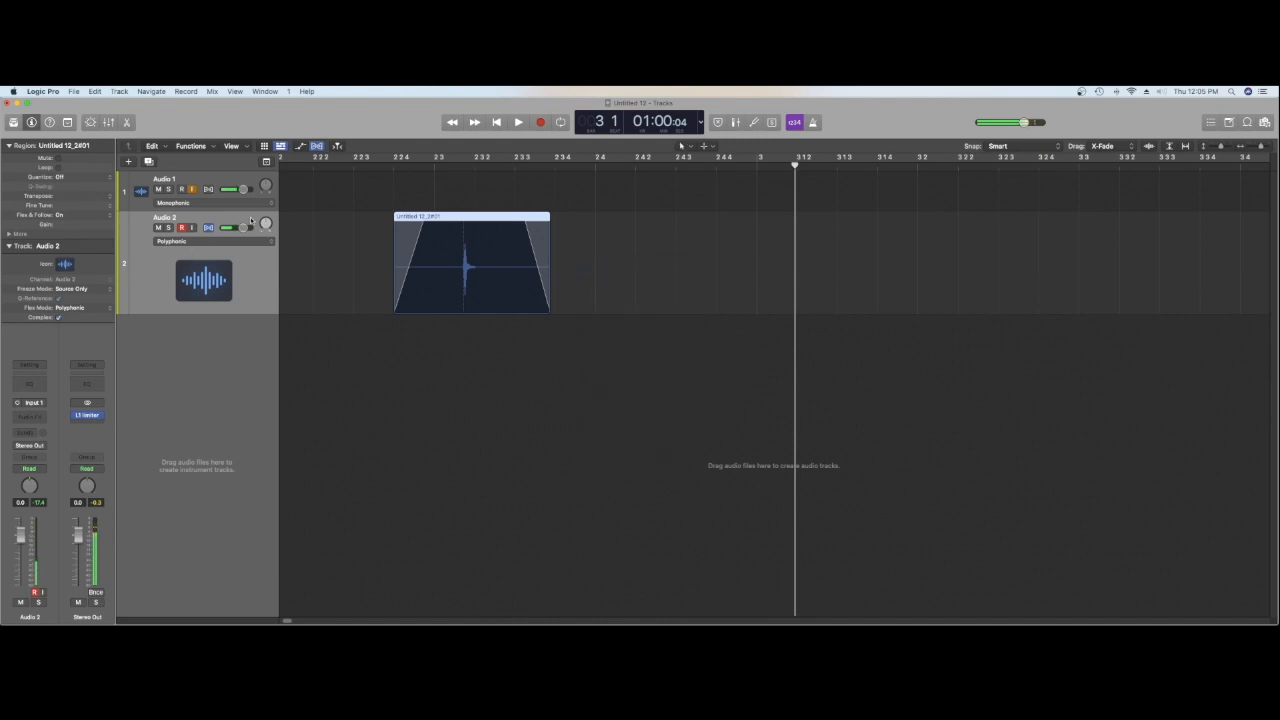
left_click(318, 146)
left_click(316, 146)
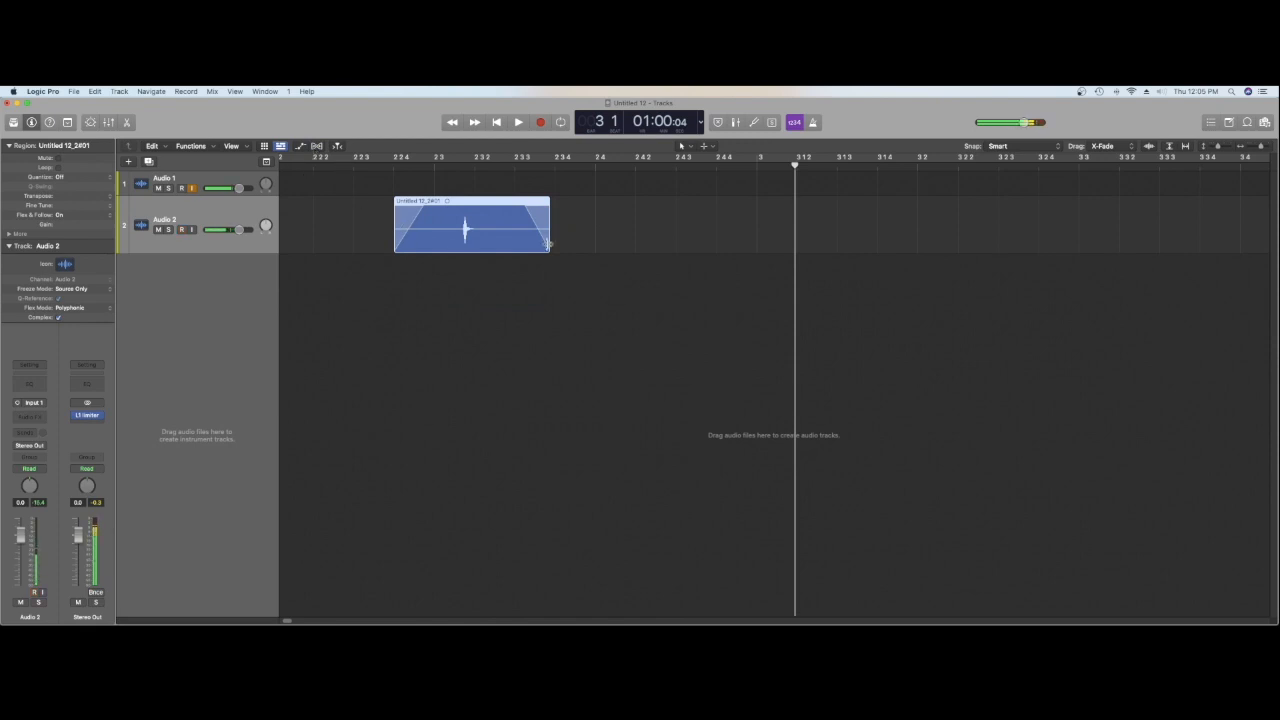
Step: Time-stretch the region's end from the hit to just past 2 4 4 and play back the result
left_click_drag(549, 244, 737, 242)
left_click(539, 166)
key("space")
key("space")
left_click(536, 166)
key("space")
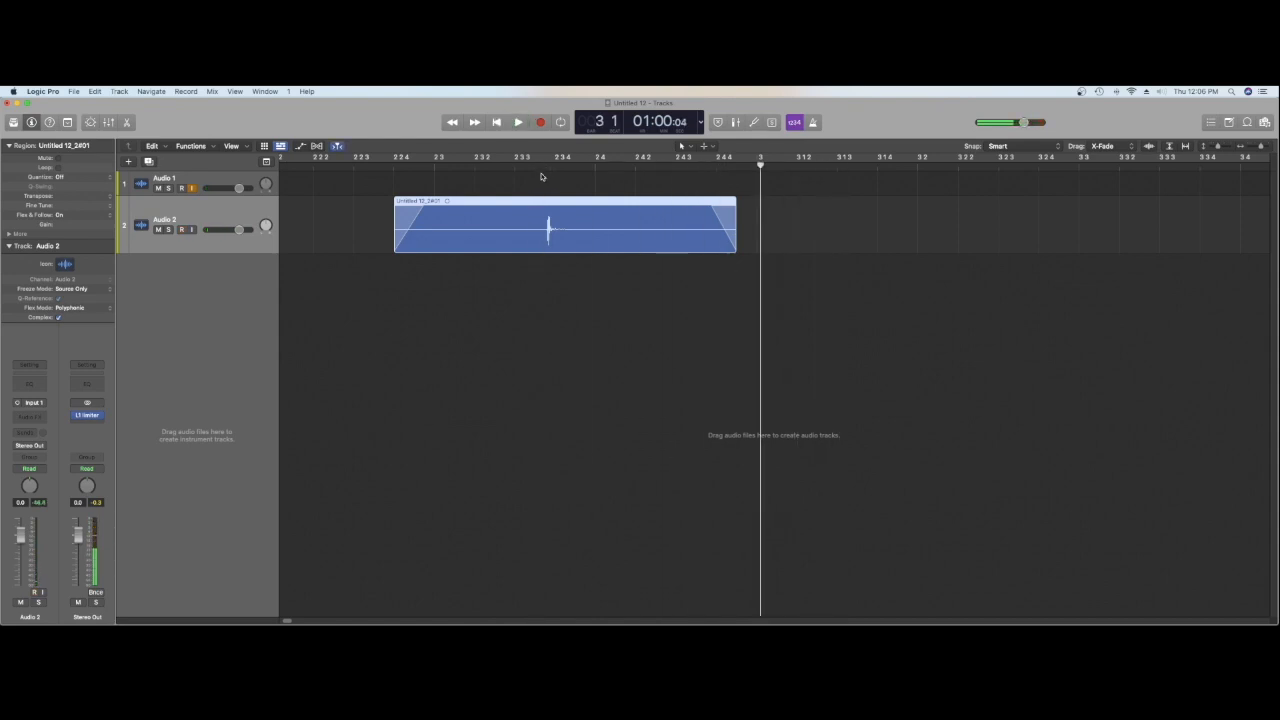
Step: Split the stretched region just before the hit and delete the silent part ahead of it
left_click(542, 166)
right_click(541, 222)
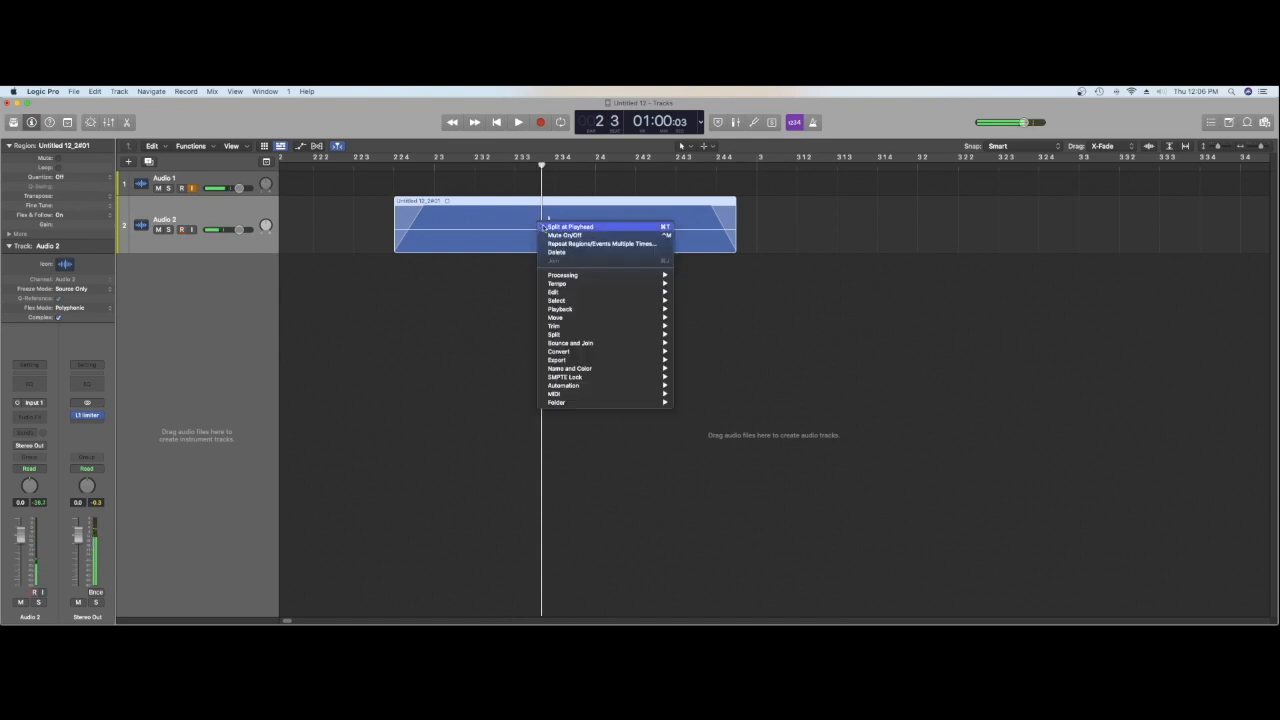
left_click(545, 227)
key("Delete")
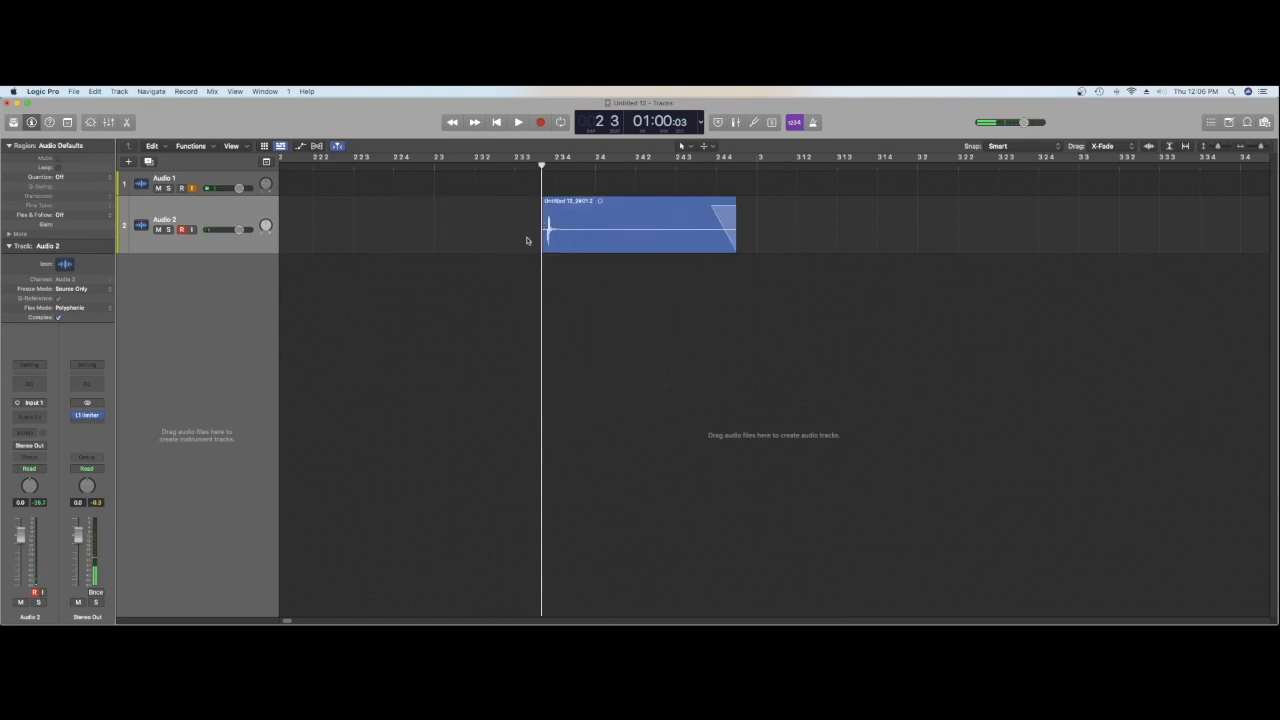
Step: Time-stretch the region's start back to about 2 2 3 and play back the slowed hit
left_click_drag(542, 242, 364, 243)
left_click(357, 165)
key("space")
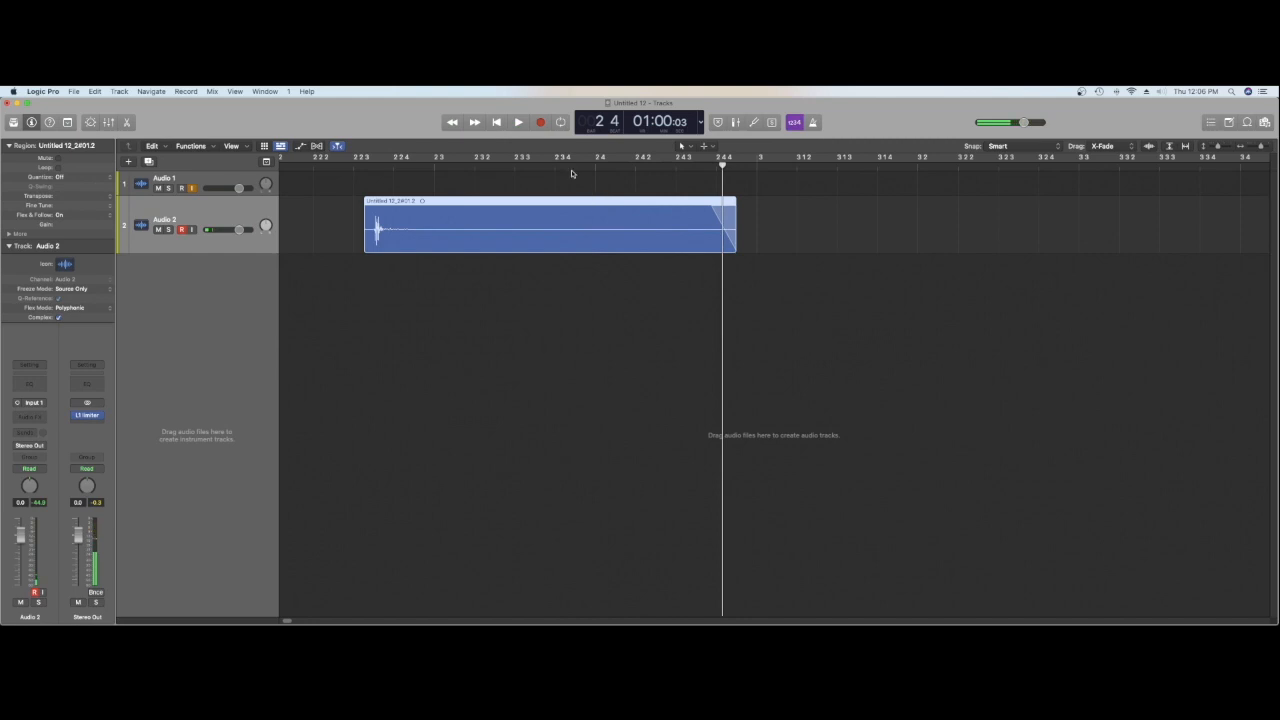
Step: Split the region at 2 3 4 and delete the part containing the fade-out
key("space")
key("t")
key("i")
left_click(555, 219)
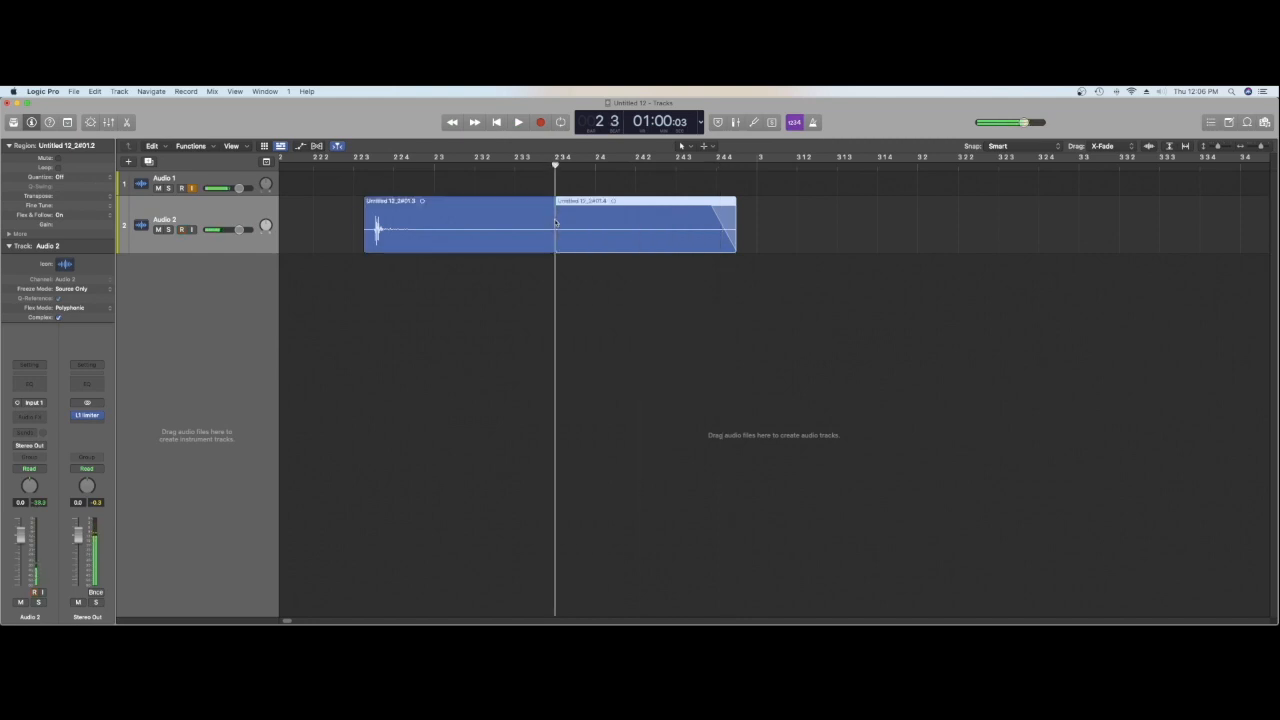
key("Delete")
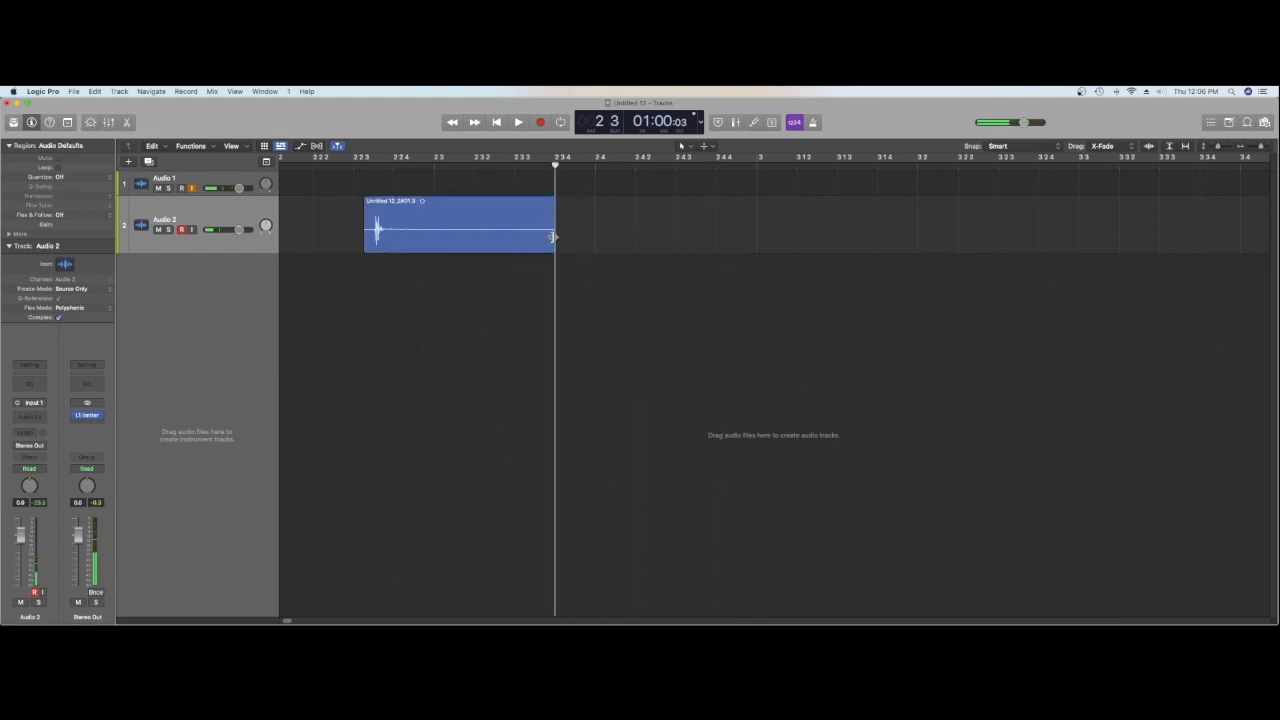
Step: Time-stretch the remaining region's end to between 3 1 3 and 3 1 4 and play it back repeatedly
left_click_drag(553, 236, 858, 230)
double_click(378, 165)
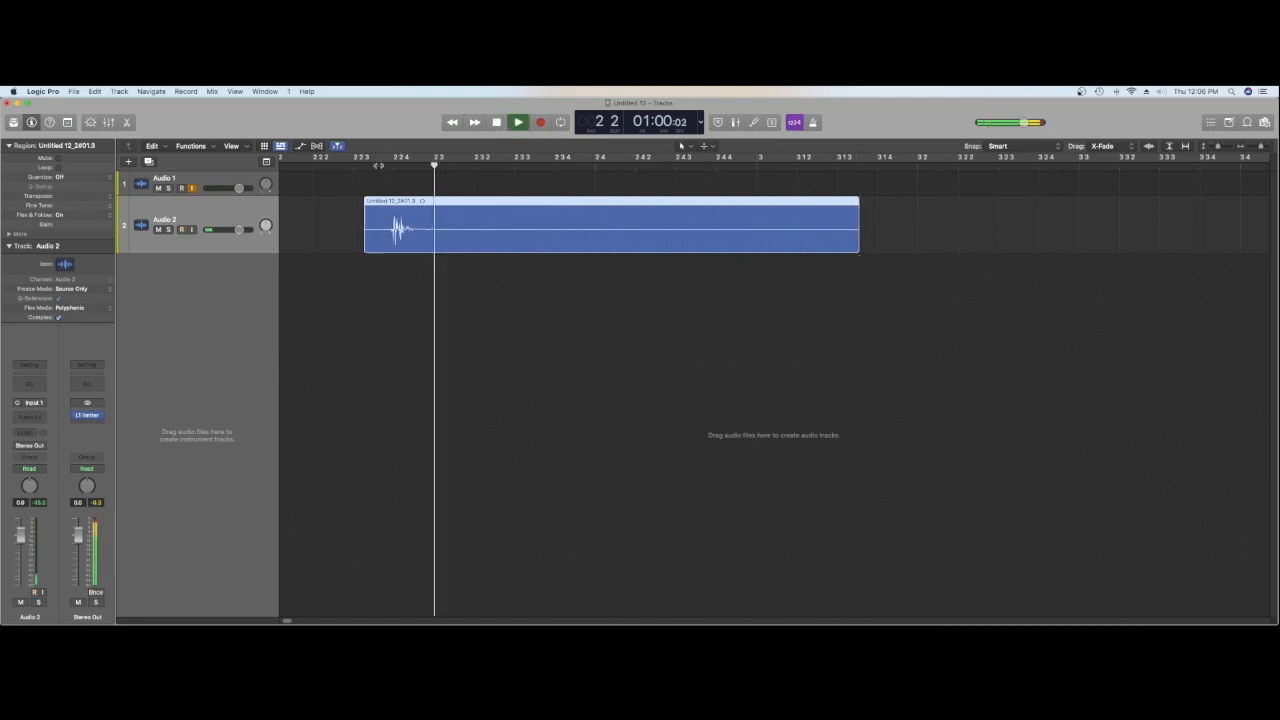
left_click(368, 165)
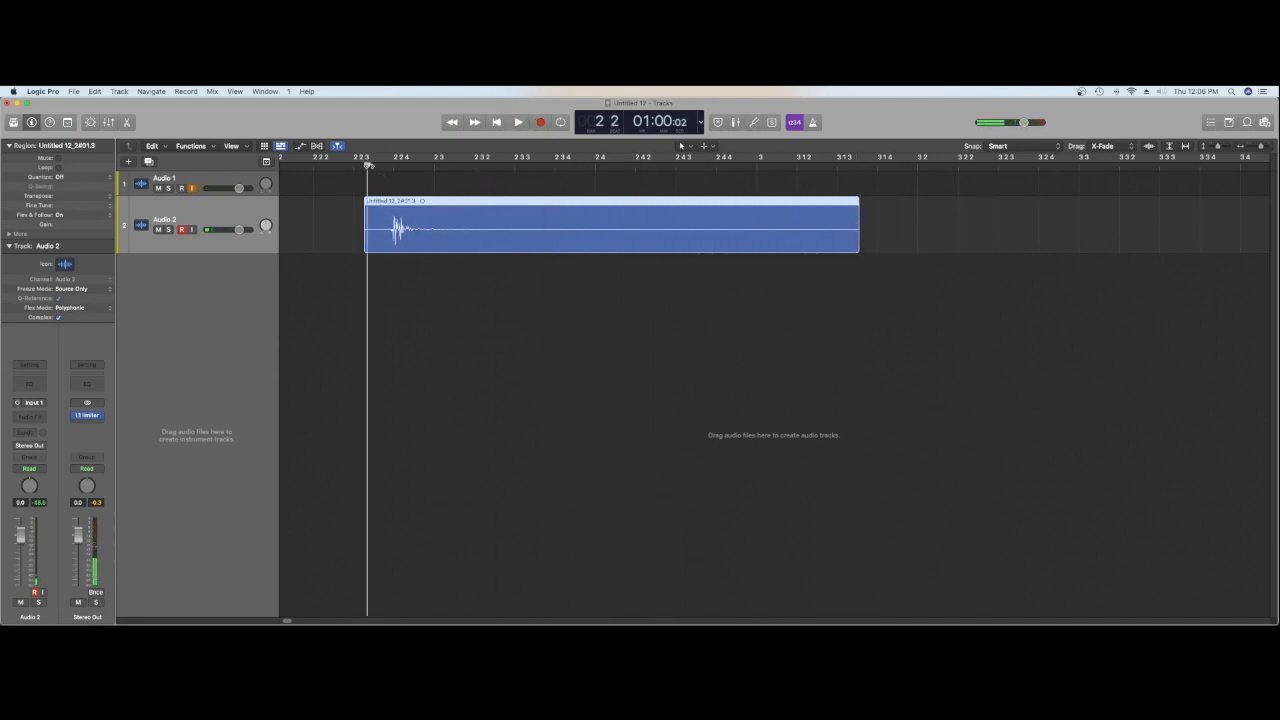
key("space")
left_click(351, 166)
key("space")
Step: Trim the region's start to 2 2 4, right at the hit, and play it back
key("space")
left_click(350, 166)
left_click_drag(352, 165, 571, 165)
left_click_drag(365, 246, 395, 247)
left_click(346, 166)
key("space")
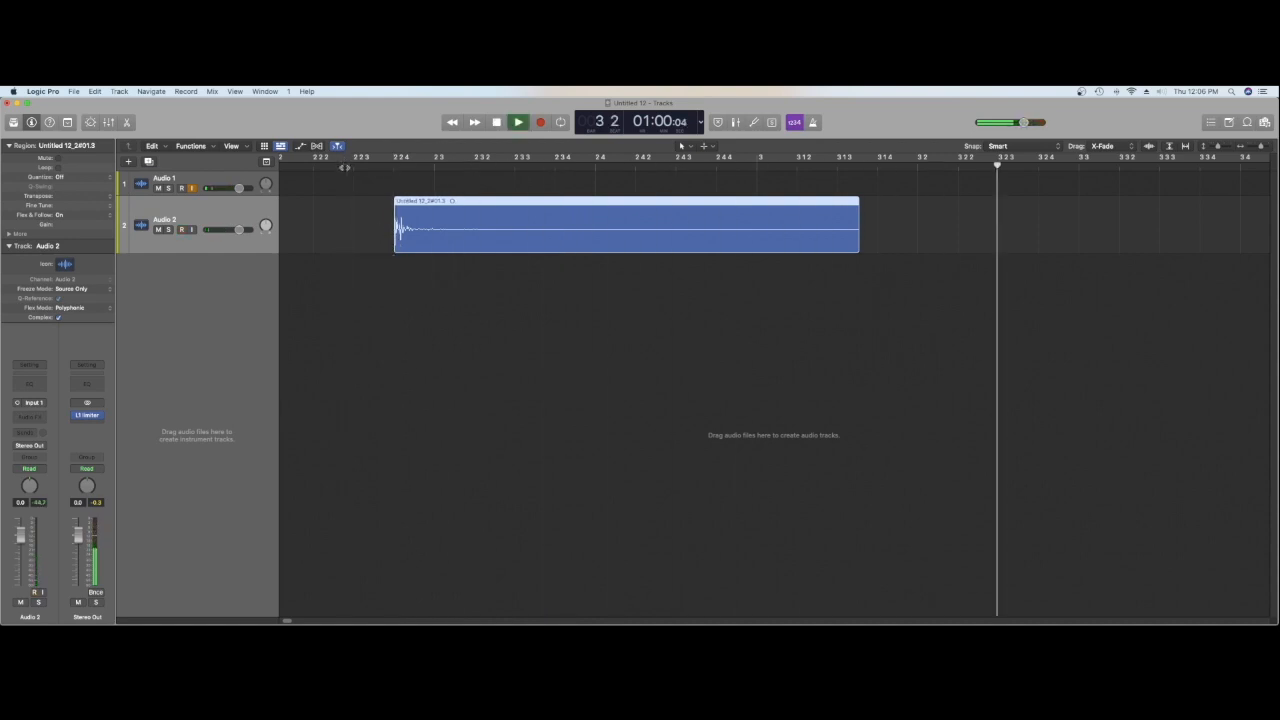
key("space")
key("space")
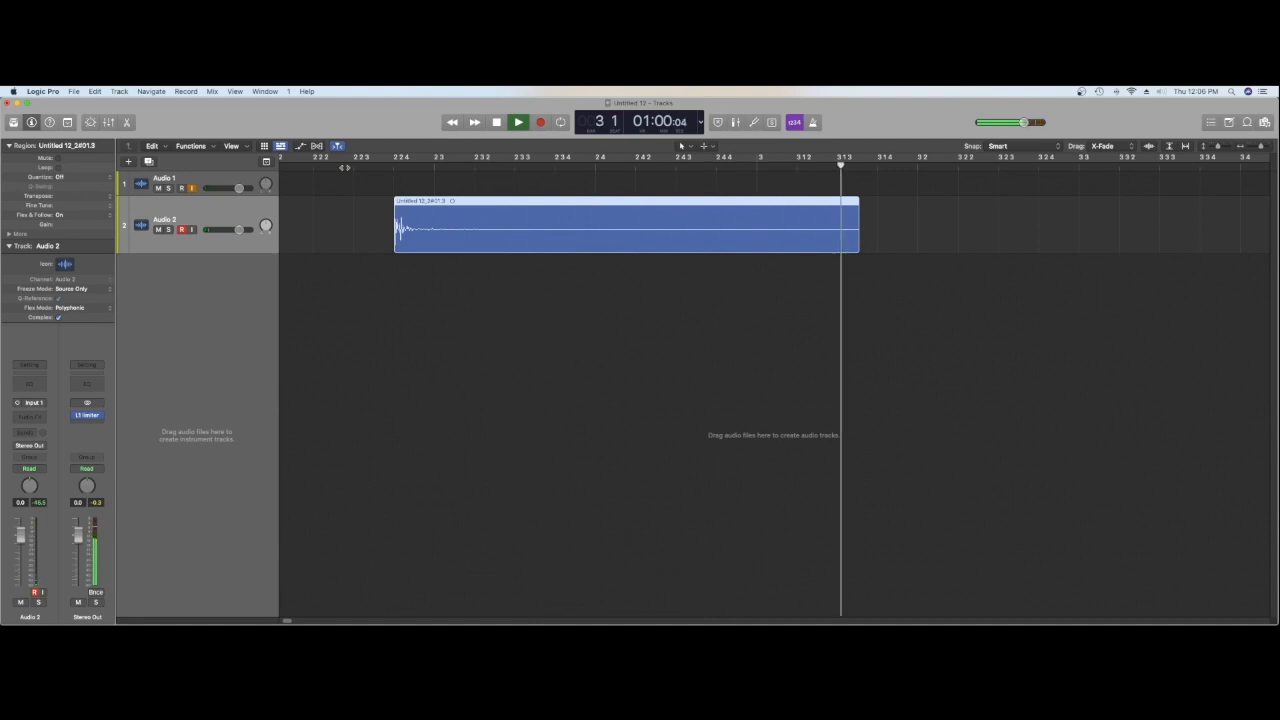
key("space")
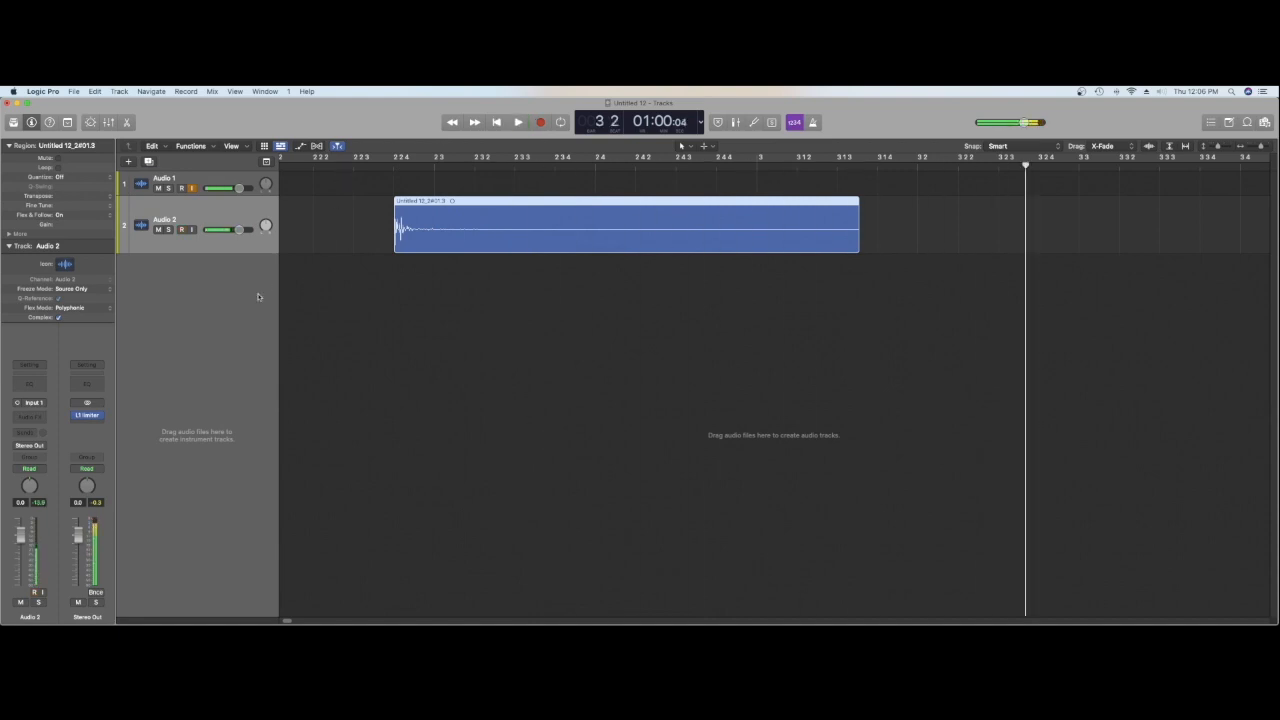
Step: Add a Channel EQ to Audio 2 with a deep low-shelf cut, a slight high-shelf boost and a low-mid dip
left_click(32, 386)
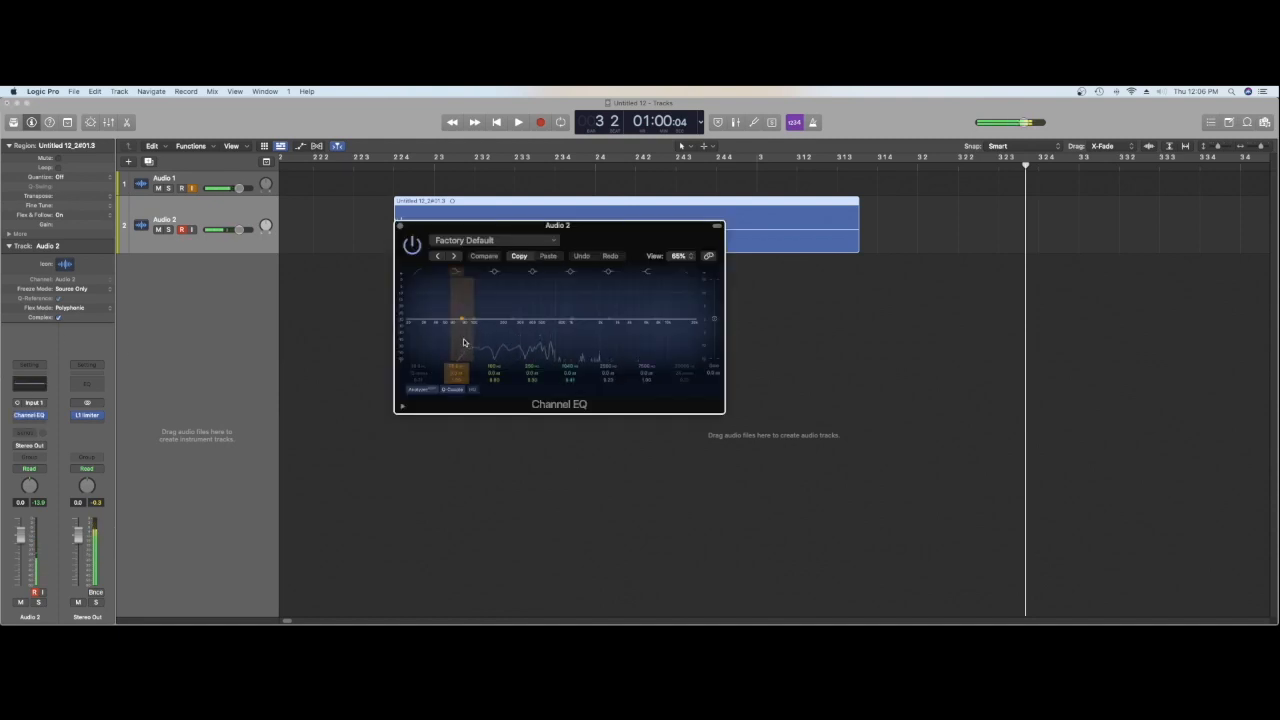
left_click_drag(462, 322, 449, 387)
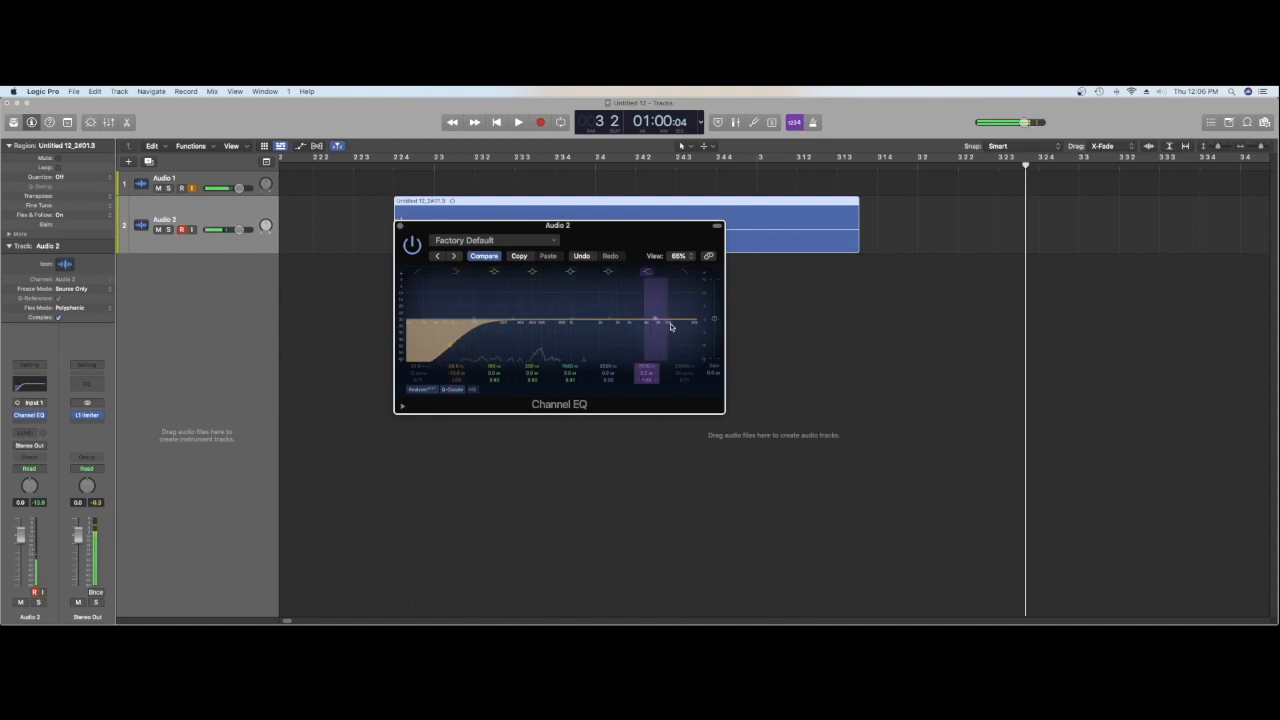
left_click_drag(658, 320, 658, 314)
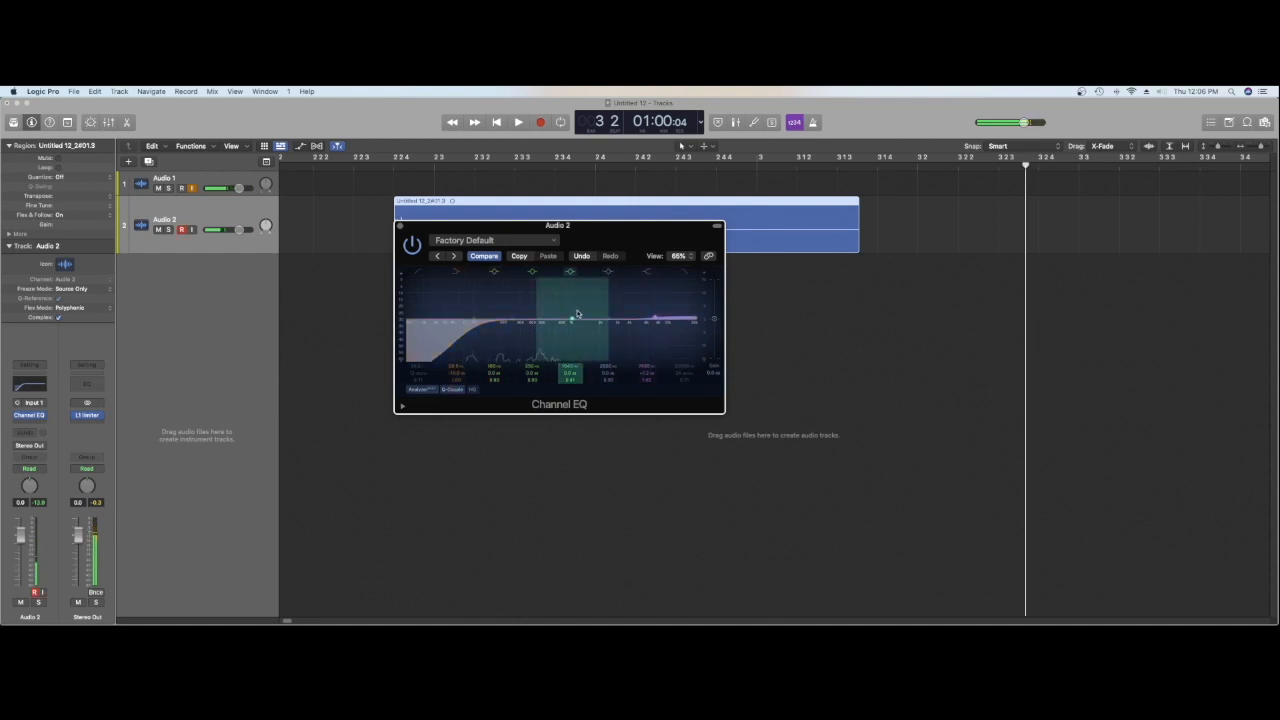
left_click_drag(510, 321, 508, 343)
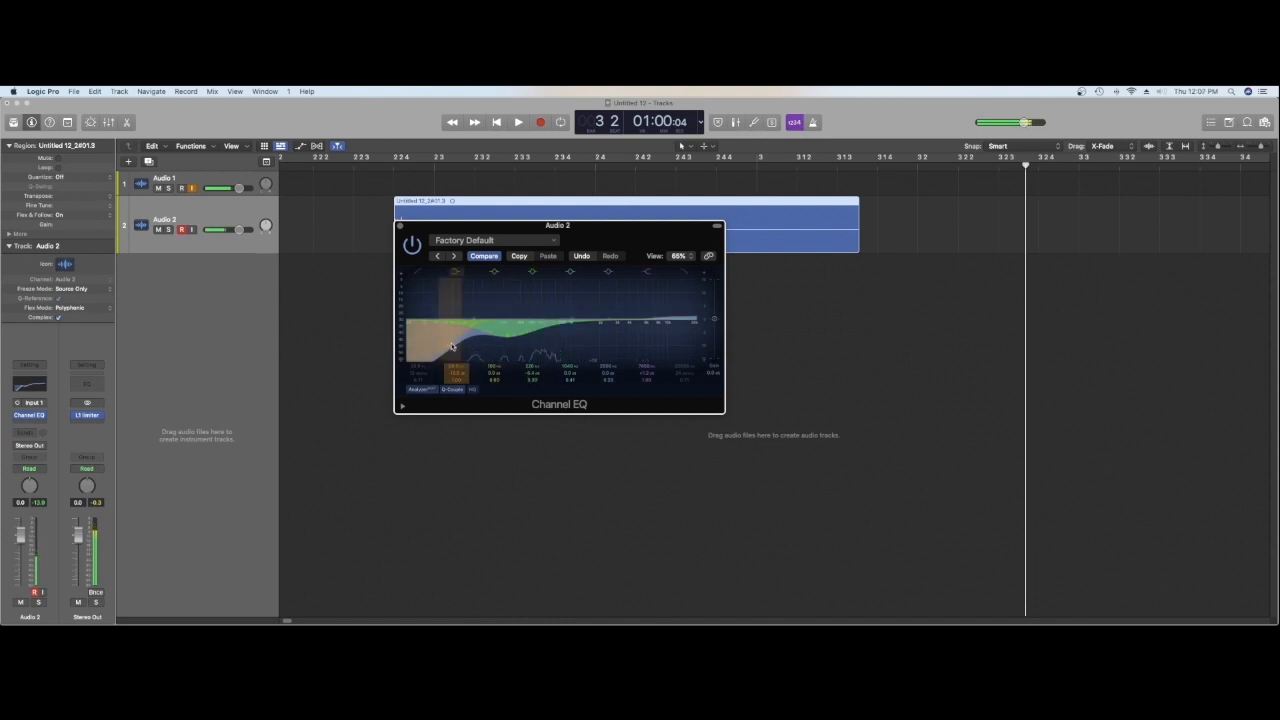
Step: Play back the equalized hit on Audio 2 from just before the region's start and close the Channel EQ
left_click(374, 165)
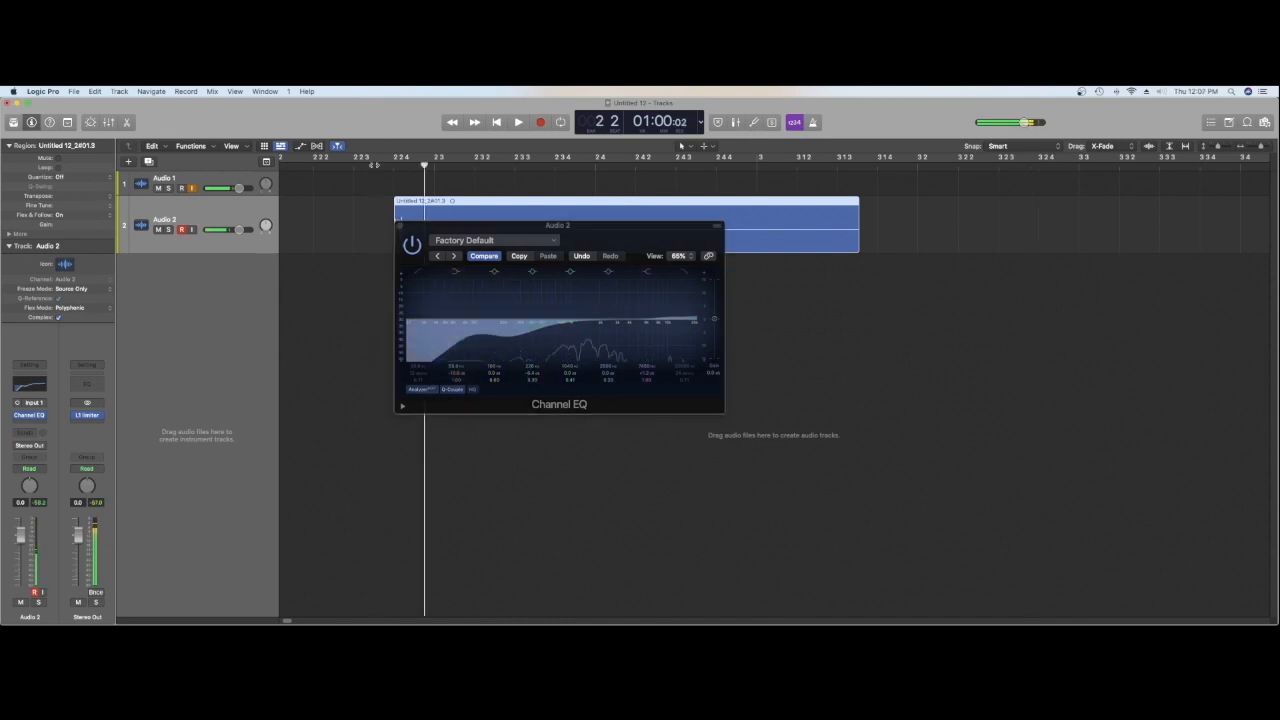
key("space")
key("space")
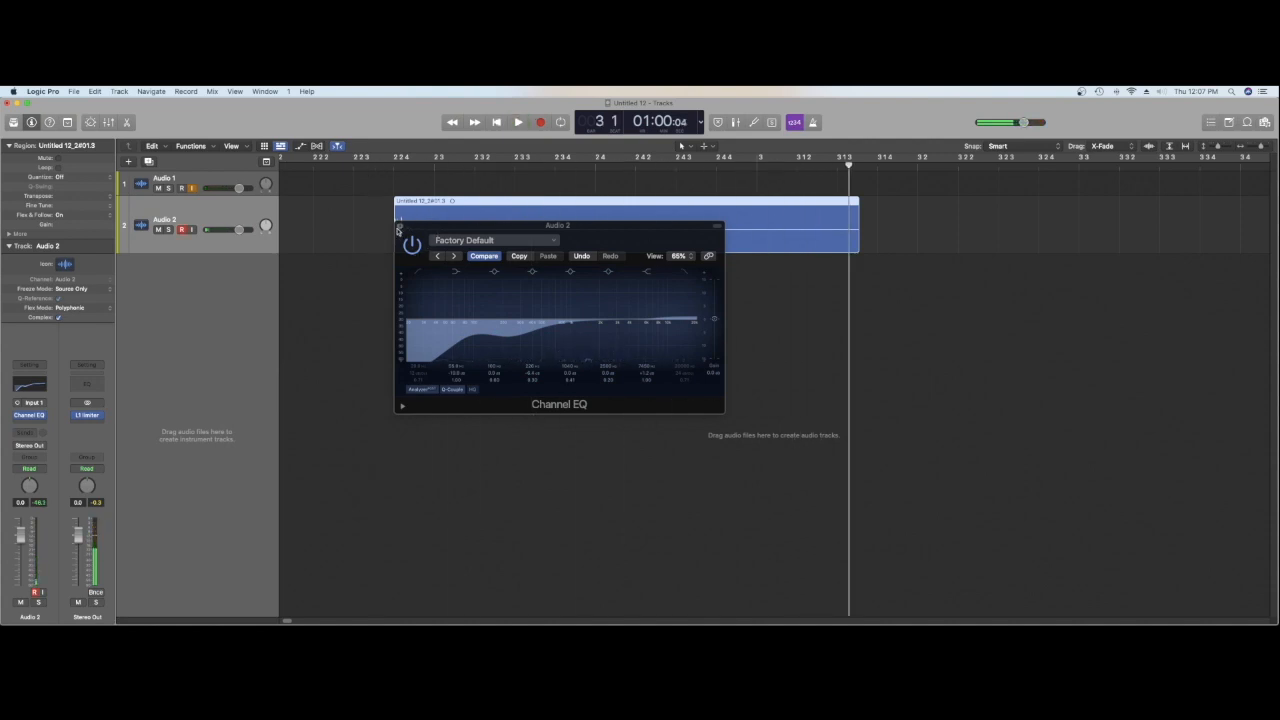
left_click(399, 227)
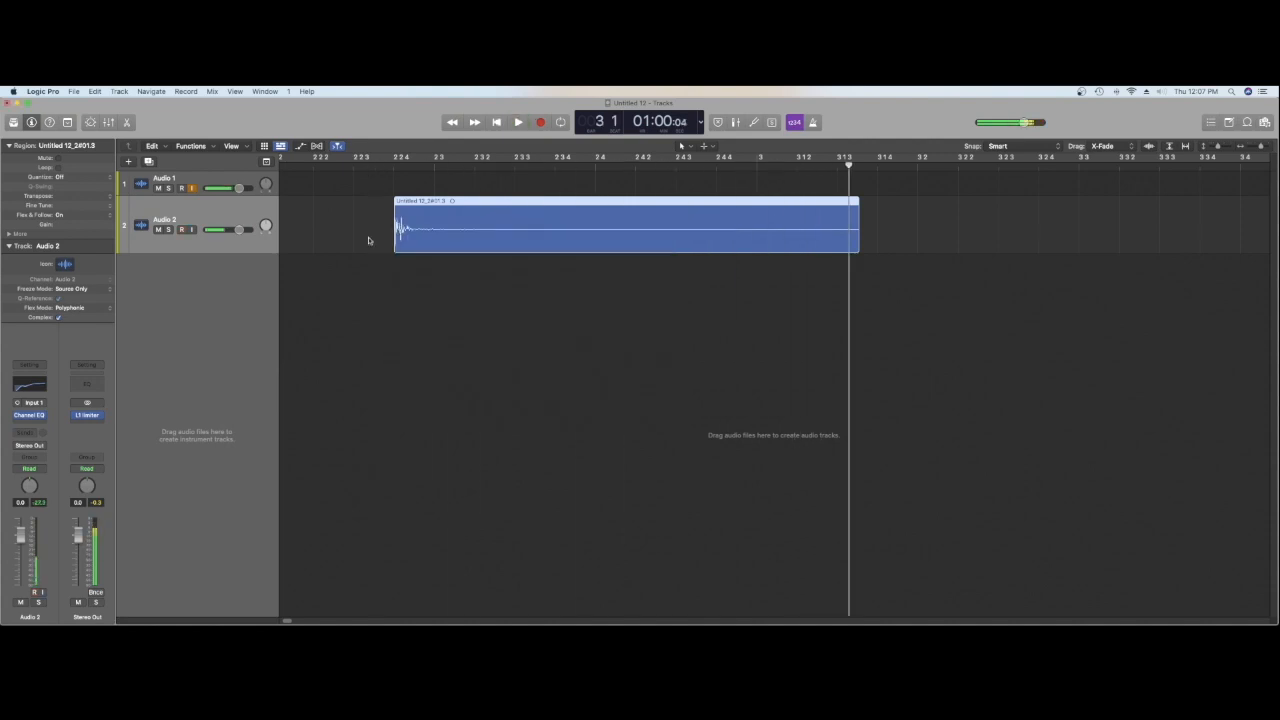
Step: Insert the mono version of the Waves H-Comp compressor after the Channel EQ on Audio 2
left_click(30, 424)
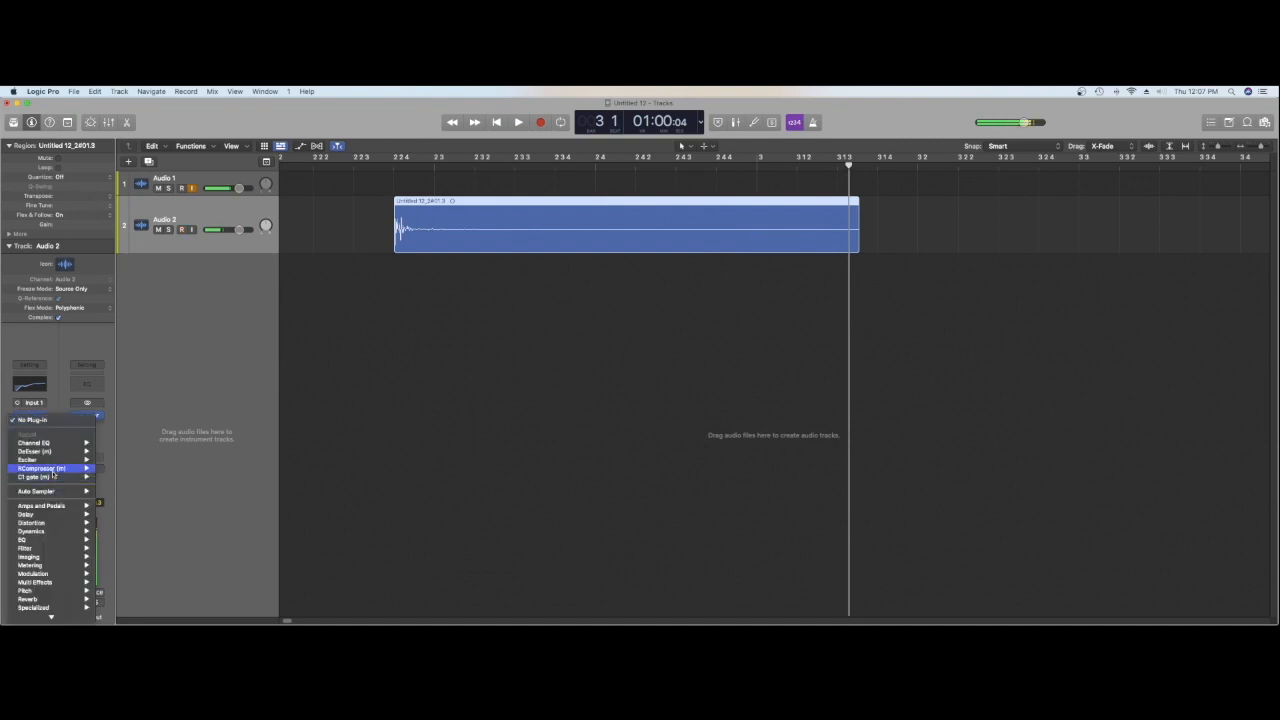
mouse_move(83, 620)
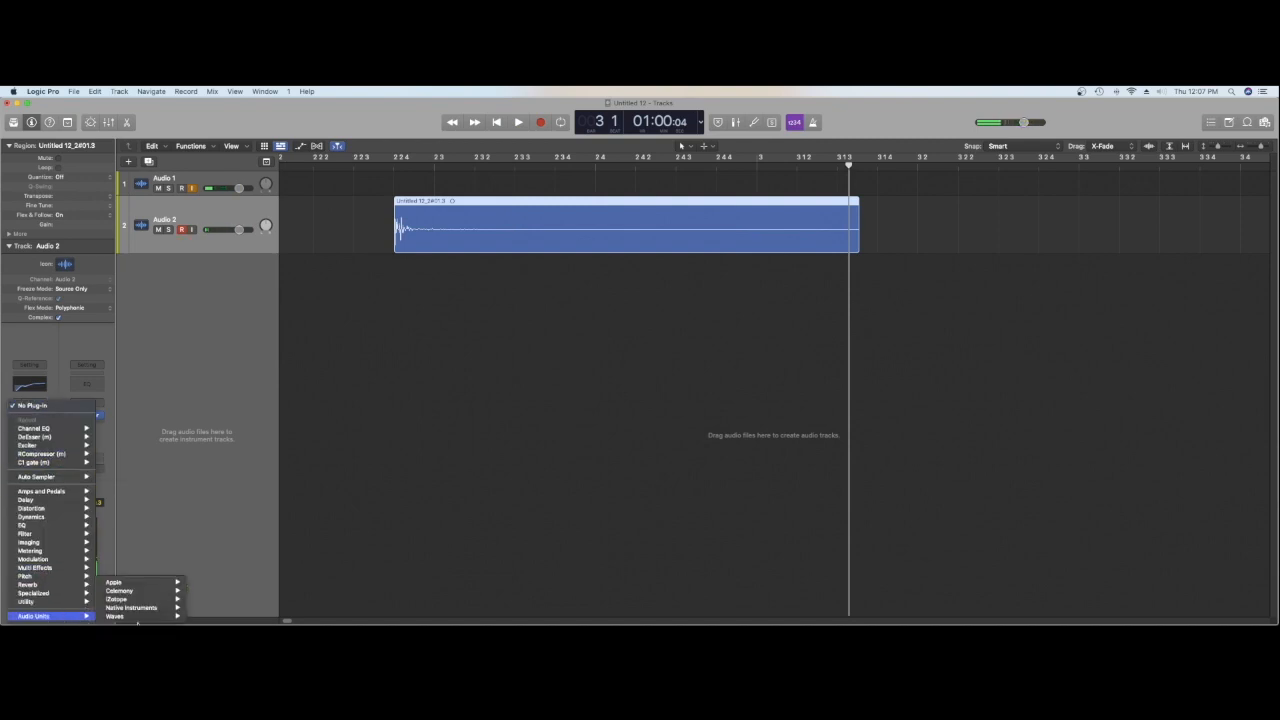
mouse_move(146, 618)
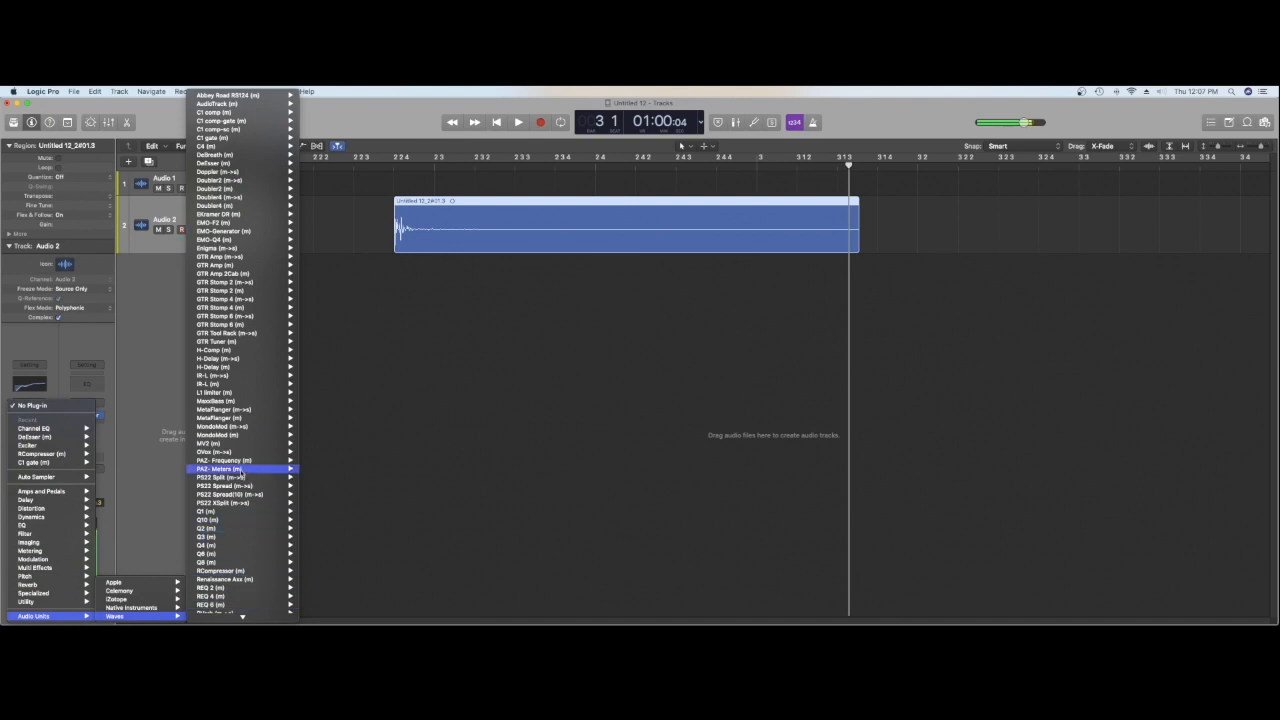
mouse_move(234, 440)
mouse_move(246, 385)
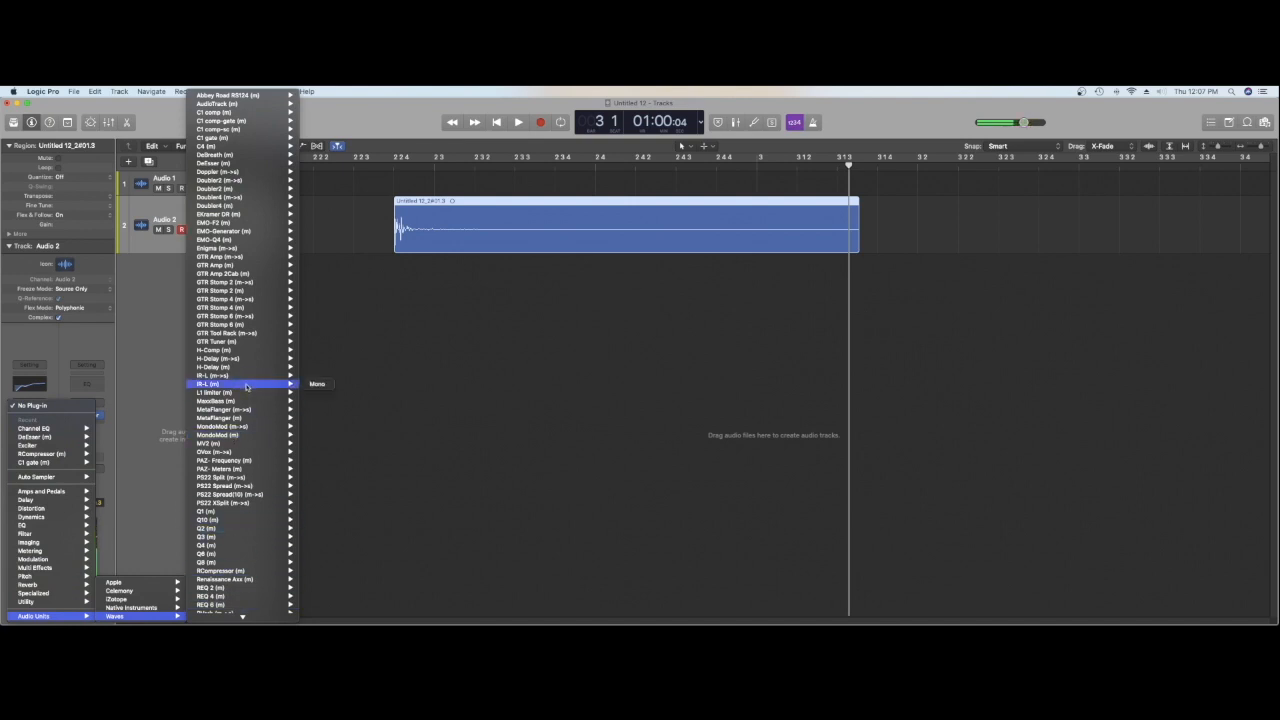
mouse_move(246, 352)
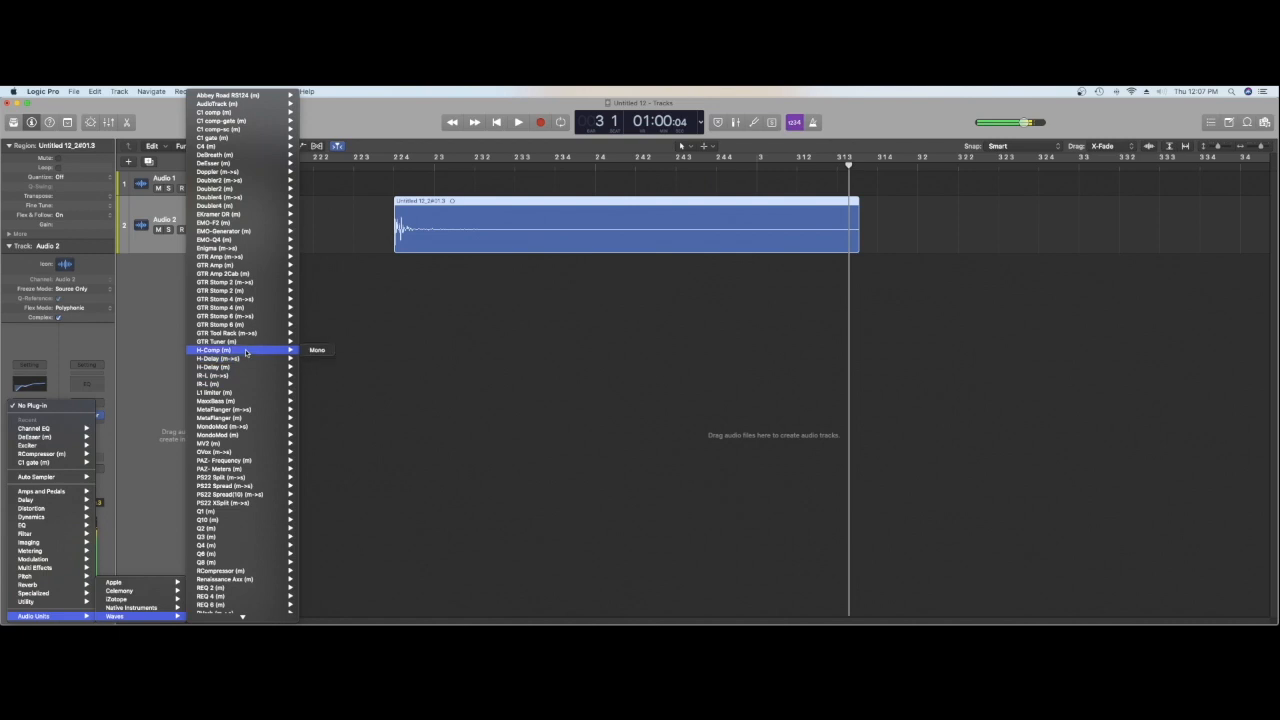
left_click(322, 350)
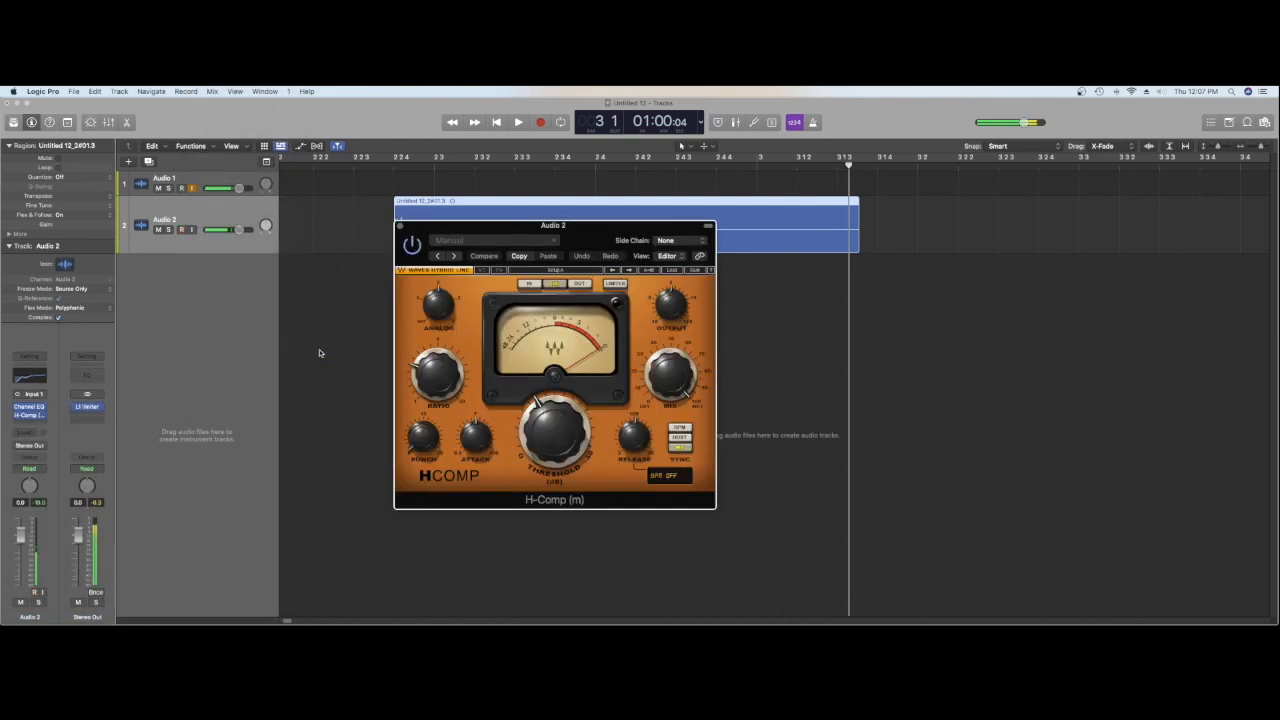
Step: Turn the H-Comp threshold to about the middle of its dial and adjust the ratio while playing the hit
left_click_drag(555, 442, 556, 420)
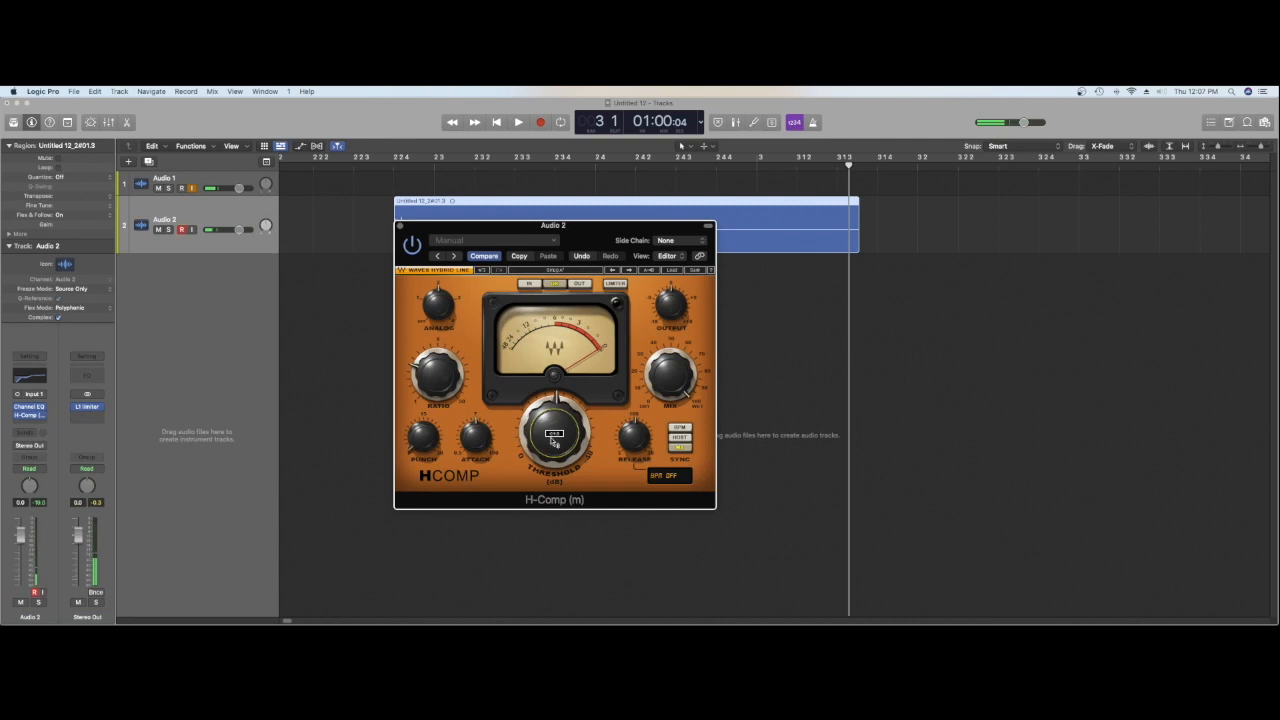
left_click(440, 390)
key("space")
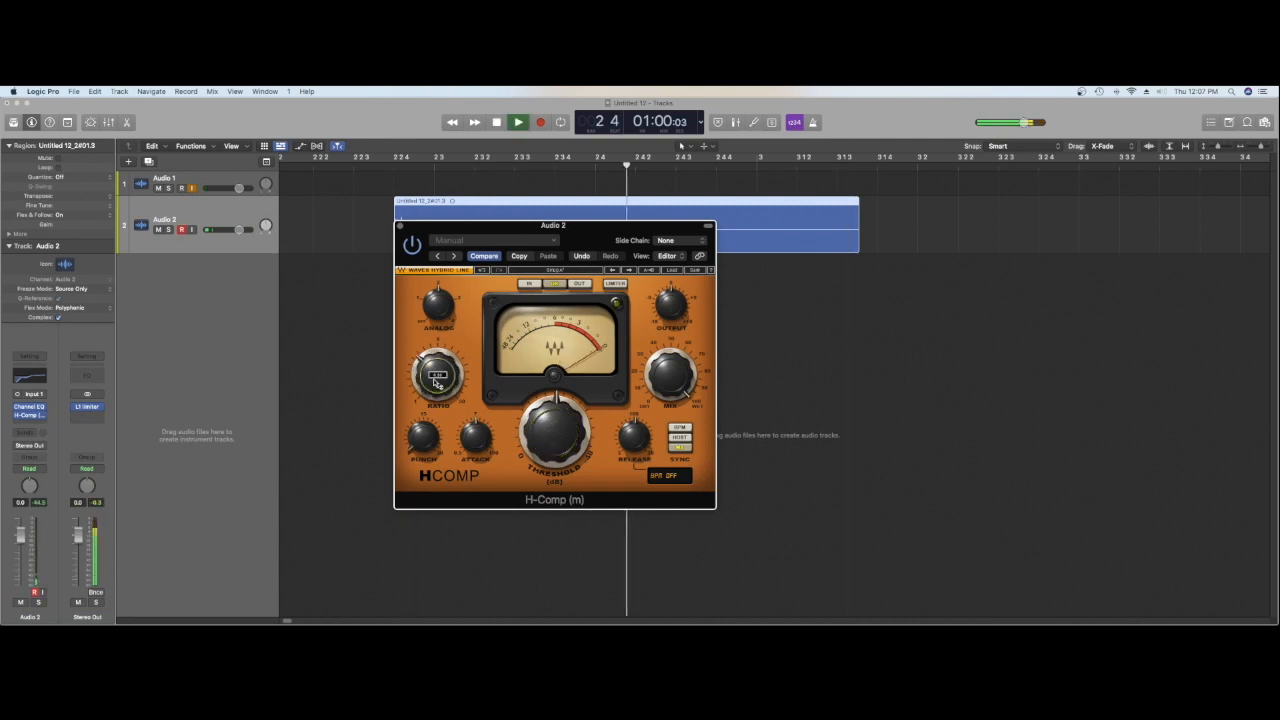
key("space")
Step: Adjust the H-Comp attack, release and analog knobs, playing the hit to check, and close the compressor
key("space")
left_click(474, 447)
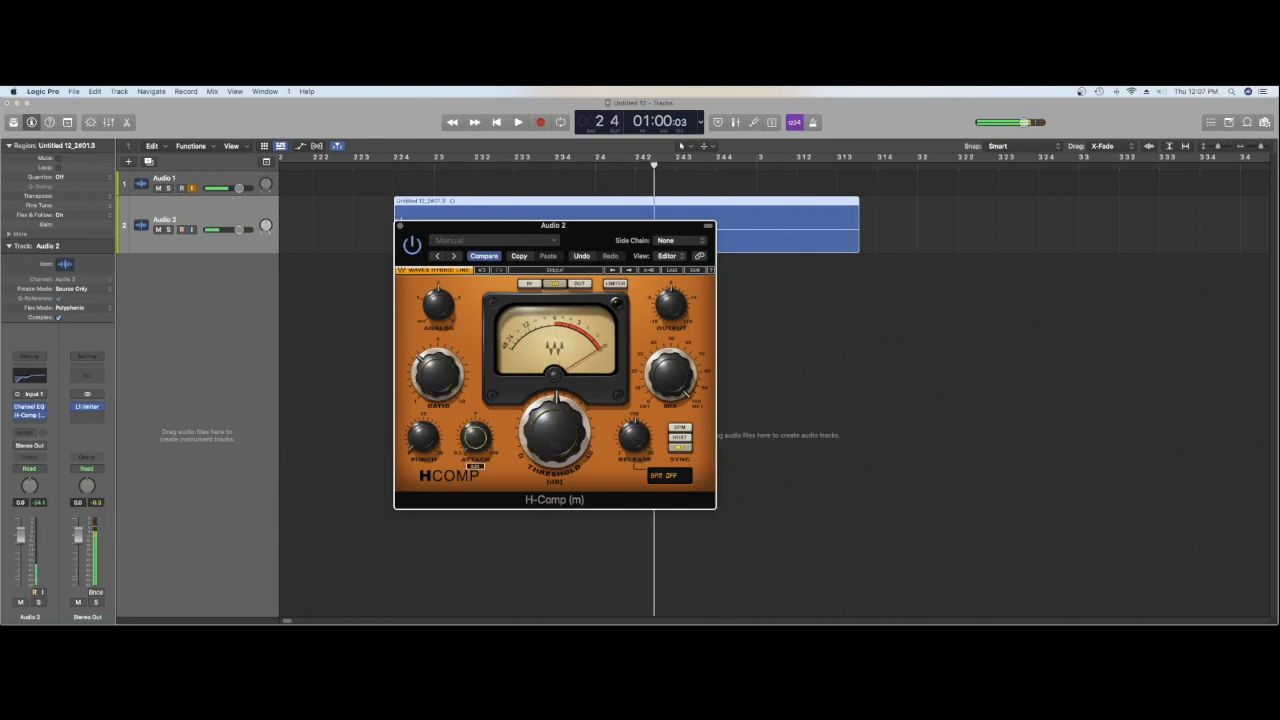
left_click(637, 440)
key("space")
key("space")
left_click(441, 304)
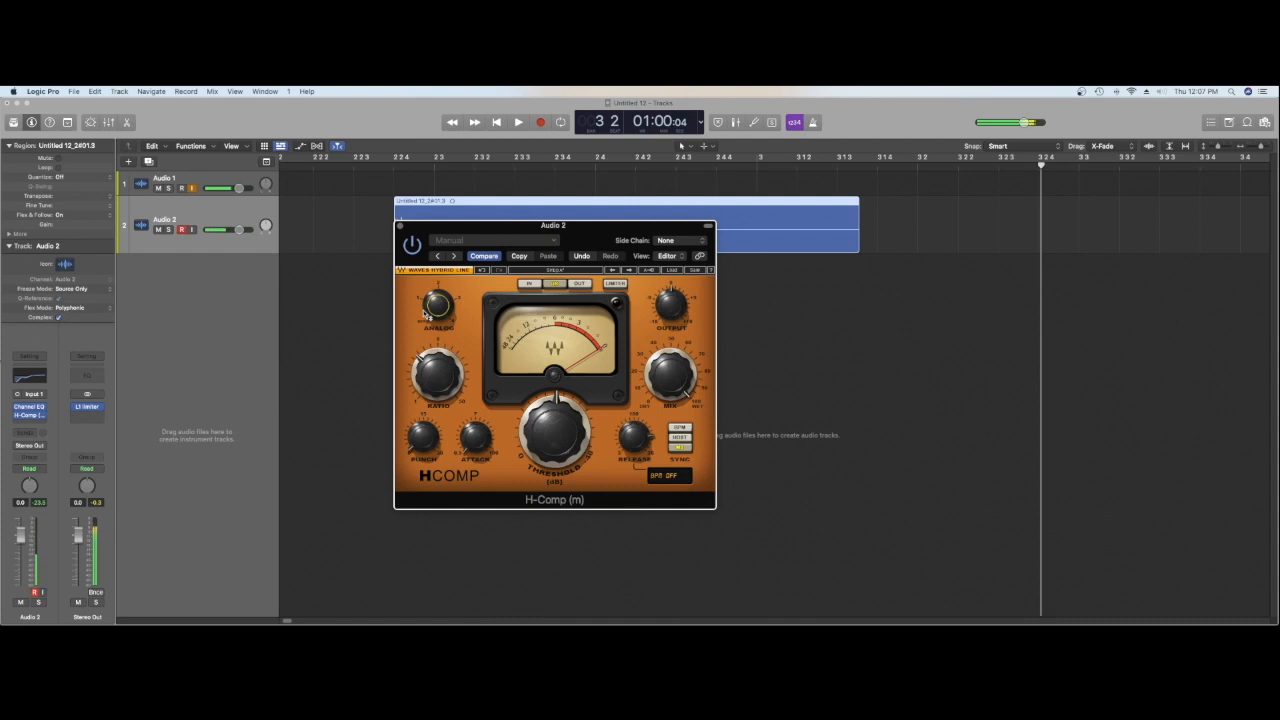
left_click(400, 226)
key("space")
key("space")
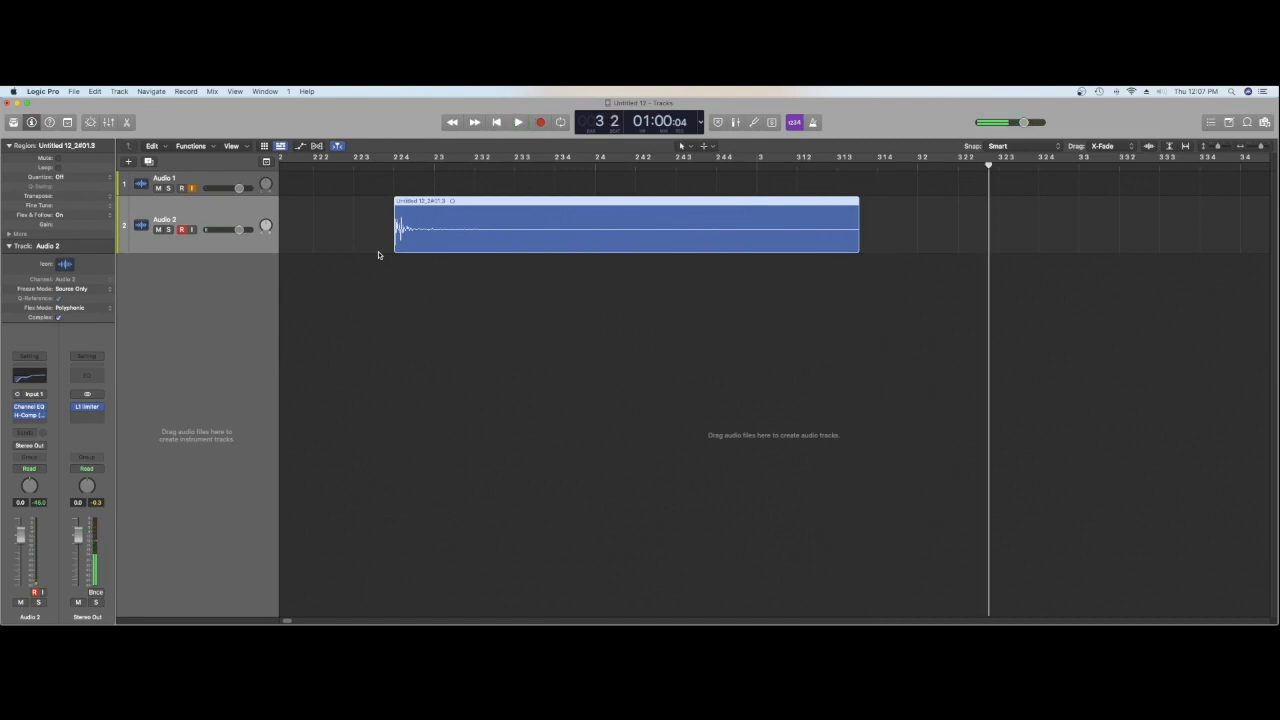
Step: Insert a Mono->Stereo Tremolo modulation effect after H-Comp on Audio 2
left_click(32, 427)
mouse_move(55, 472)
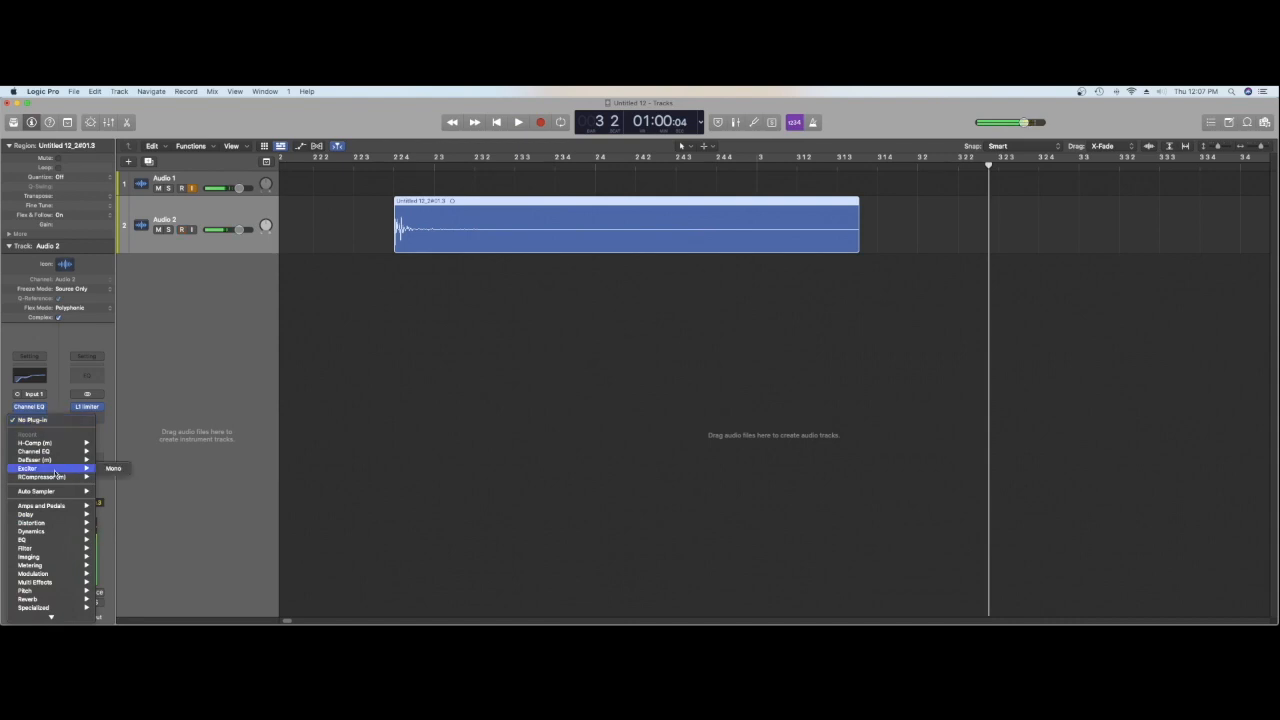
mouse_move(51, 524)
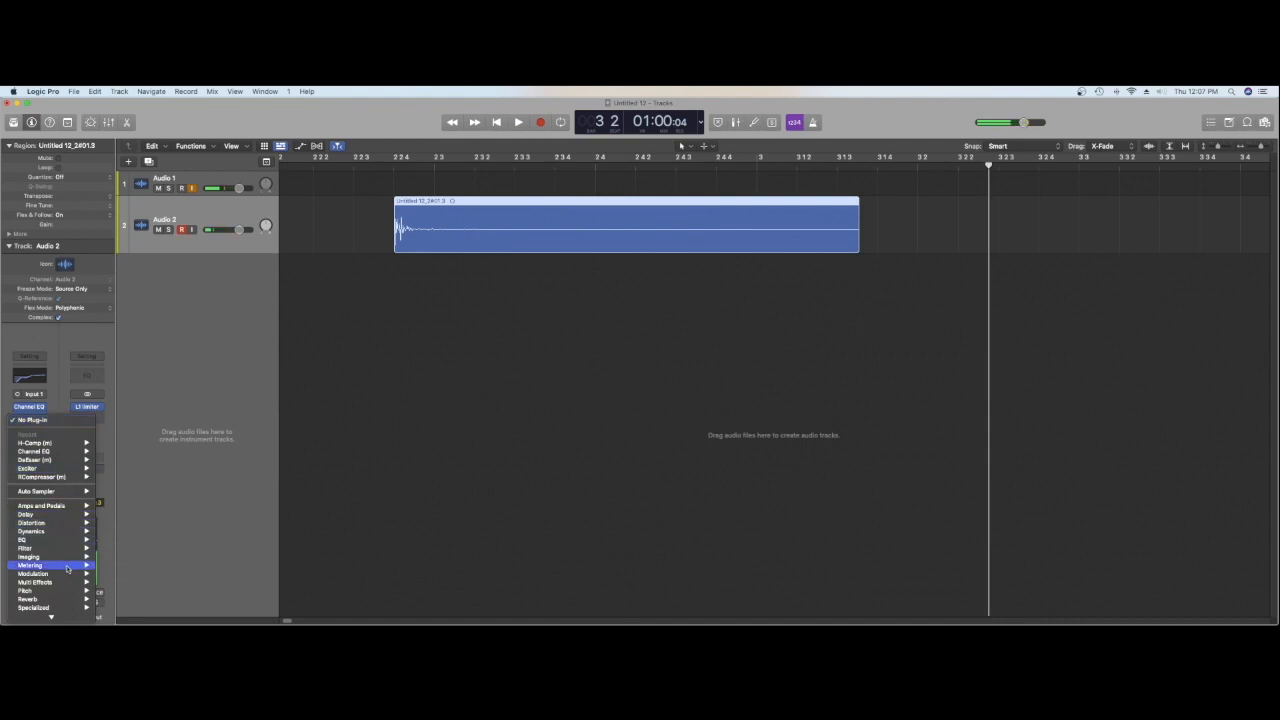
mouse_move(70, 574)
mouse_move(141, 584)
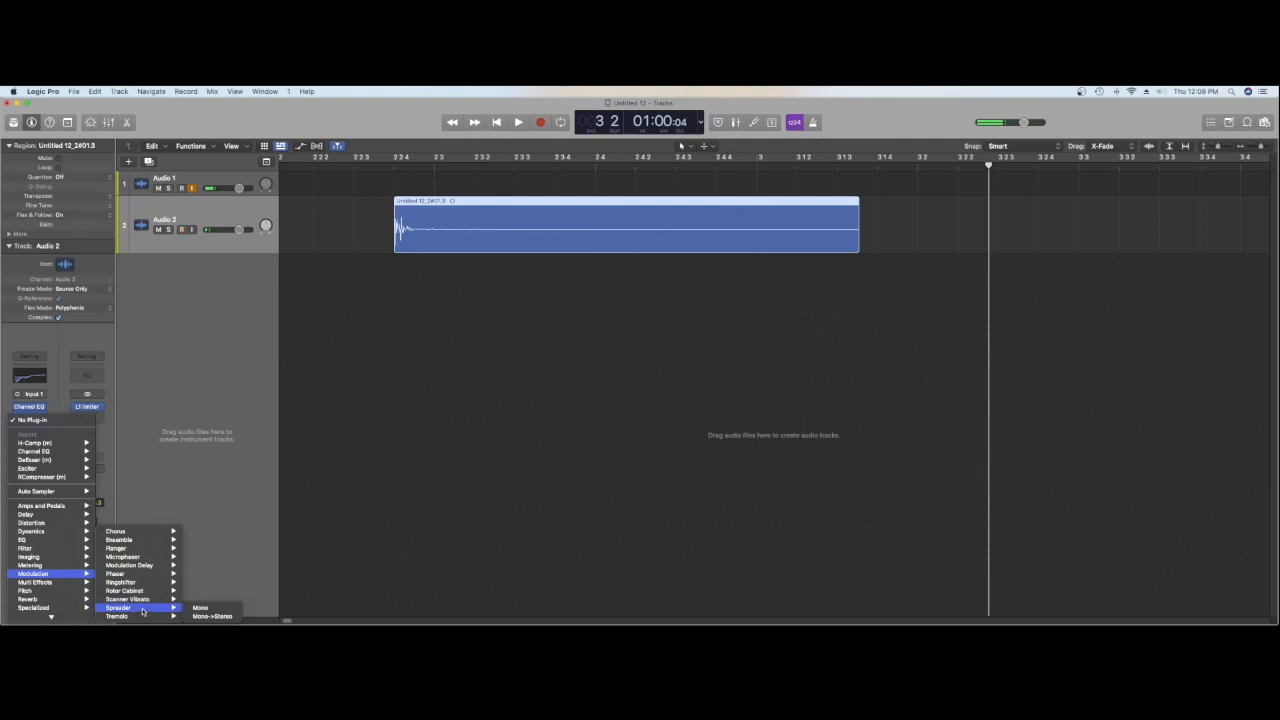
mouse_move(152, 619)
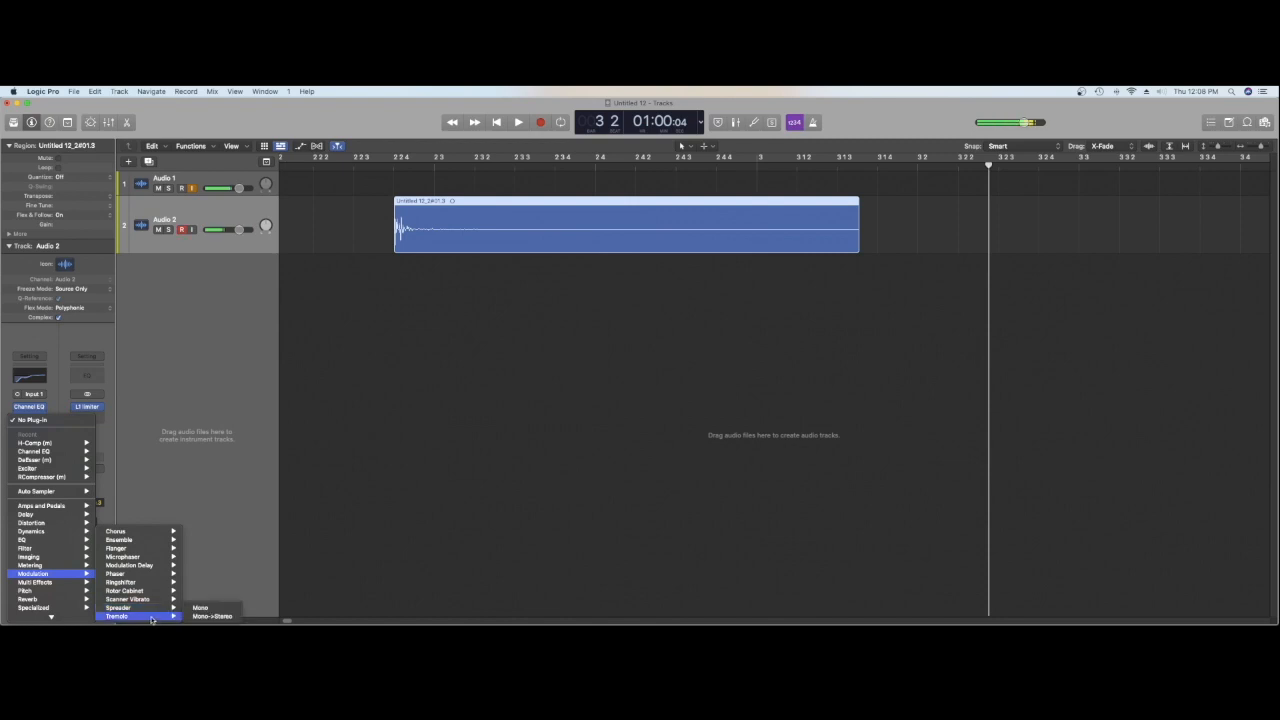
left_click(214, 616)
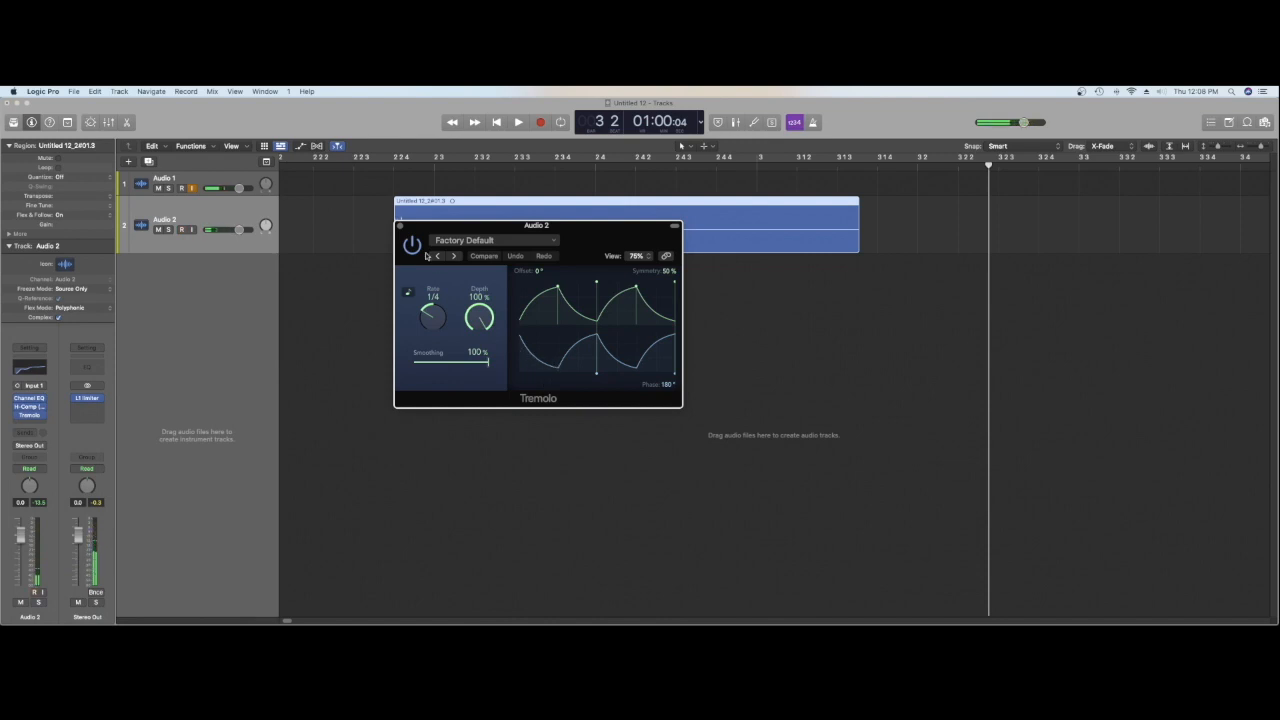
Step: Set the Tremolo depth to 58 %, play back the hit from just before its start and close the effect
left_click(388, 166)
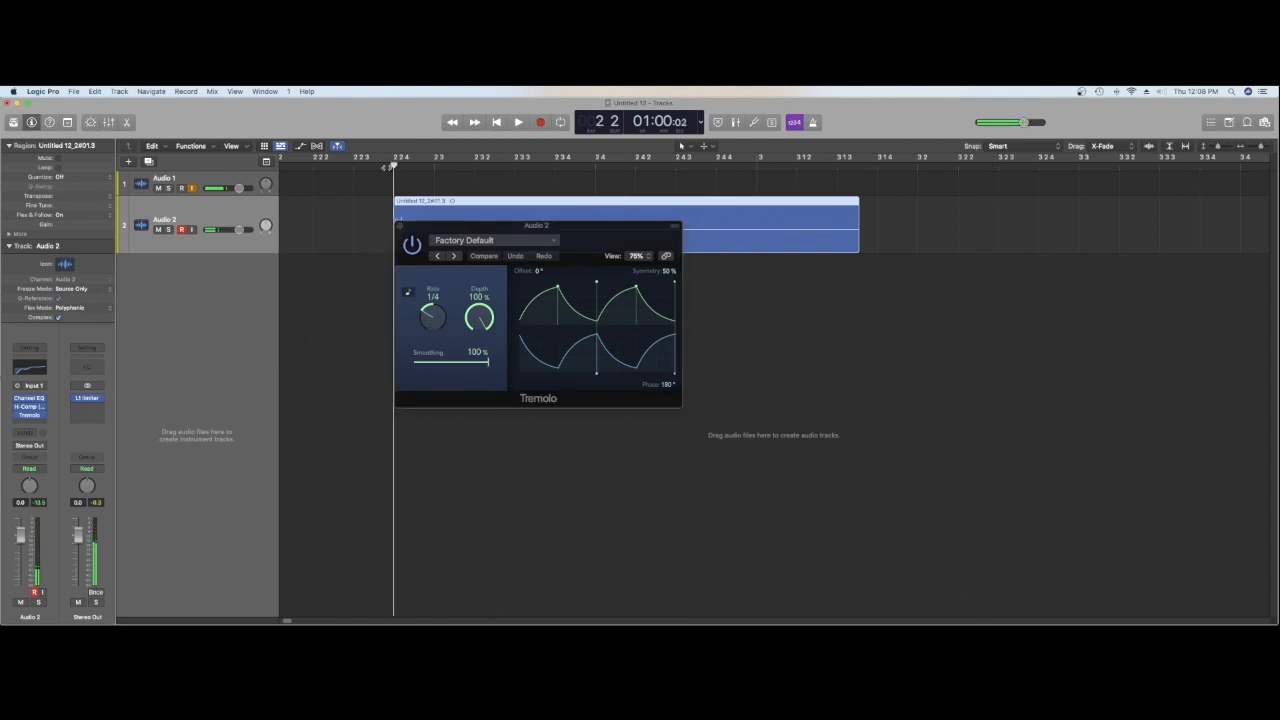
left_click(376, 166)
key("space")
left_click_drag(484, 314, 482, 376)
left_click(362, 166)
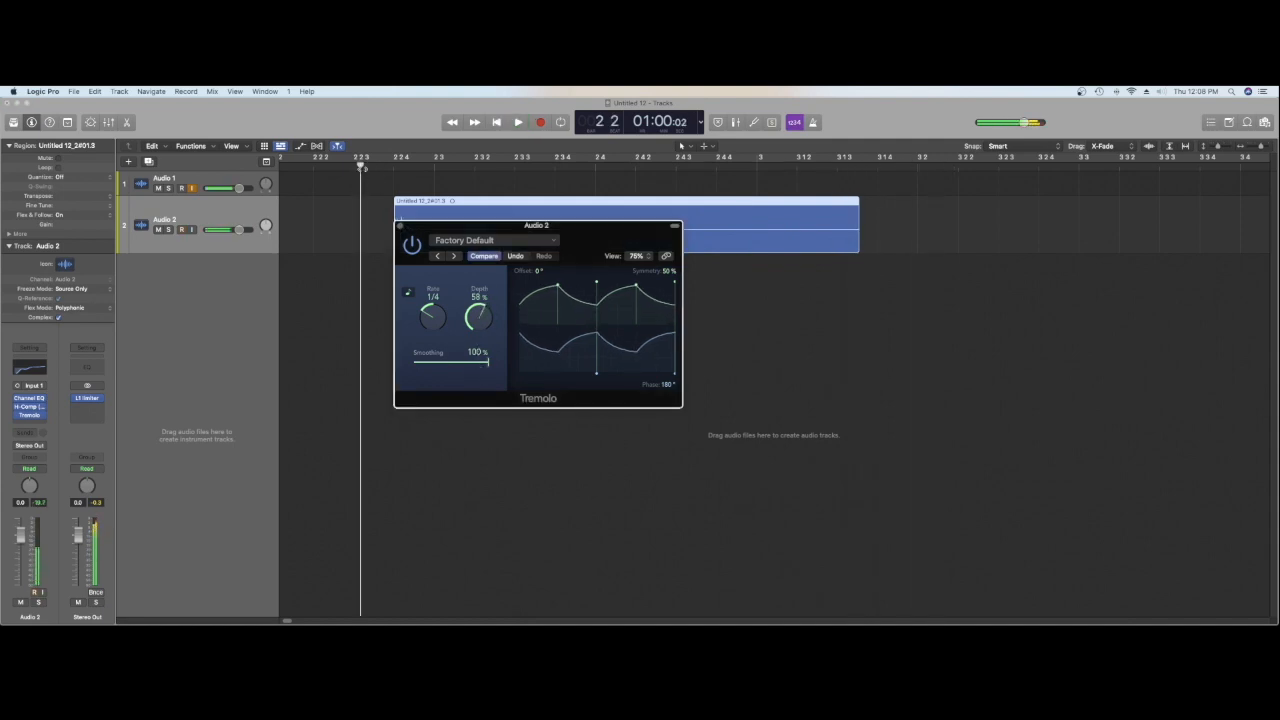
key("space")
key("space")
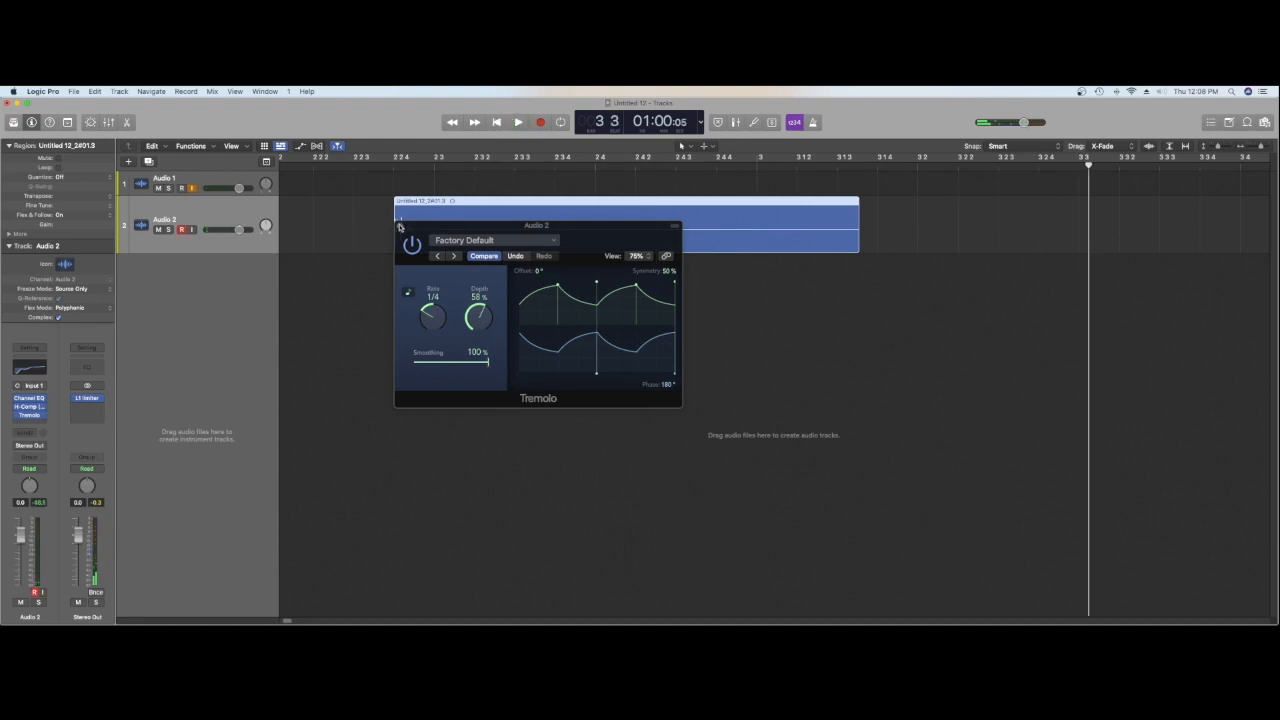
left_click(399, 226)
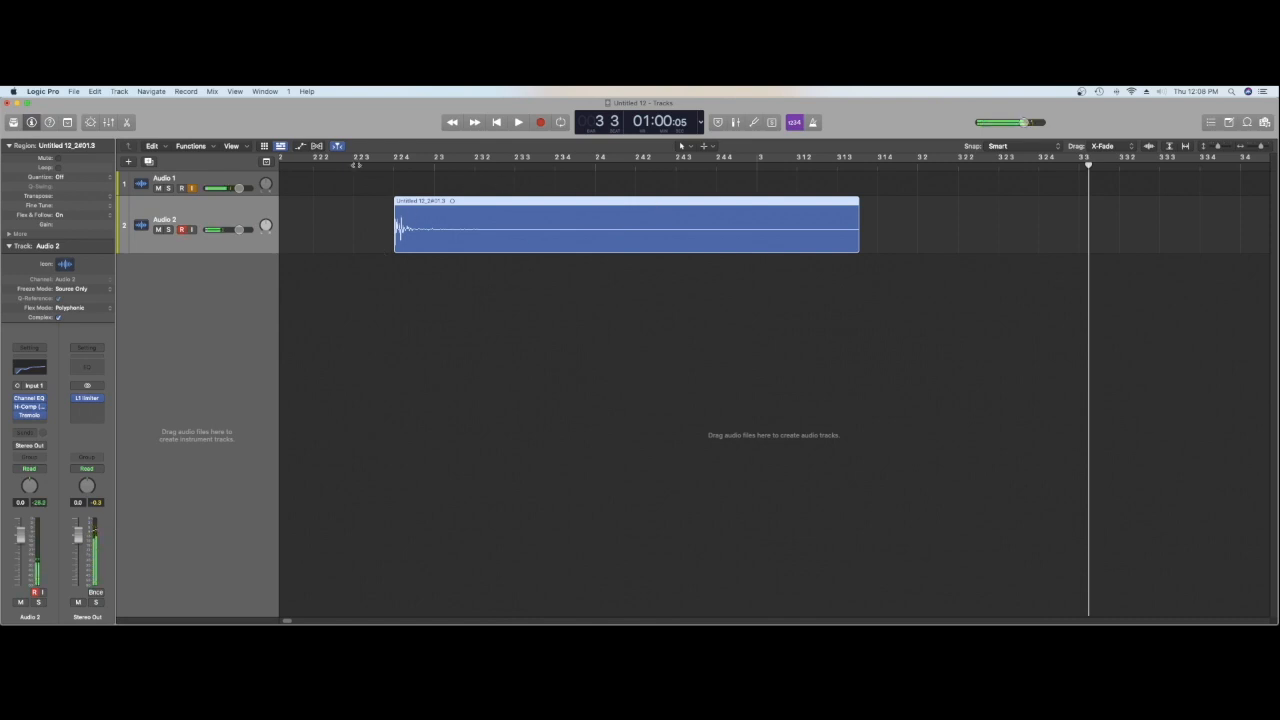
Step: Add a fade-out to the Audio 2 region from 2 4 4 to its end and change its type to Slow Down
key("t")
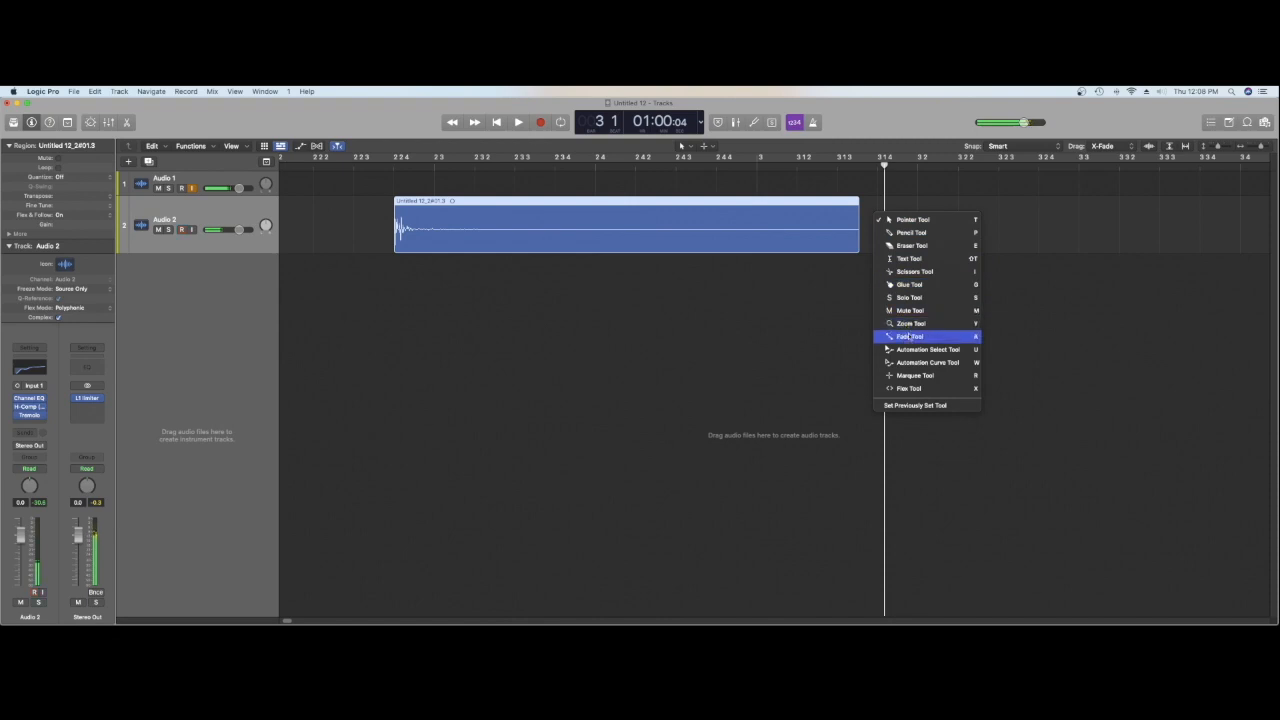
left_click(898, 336)
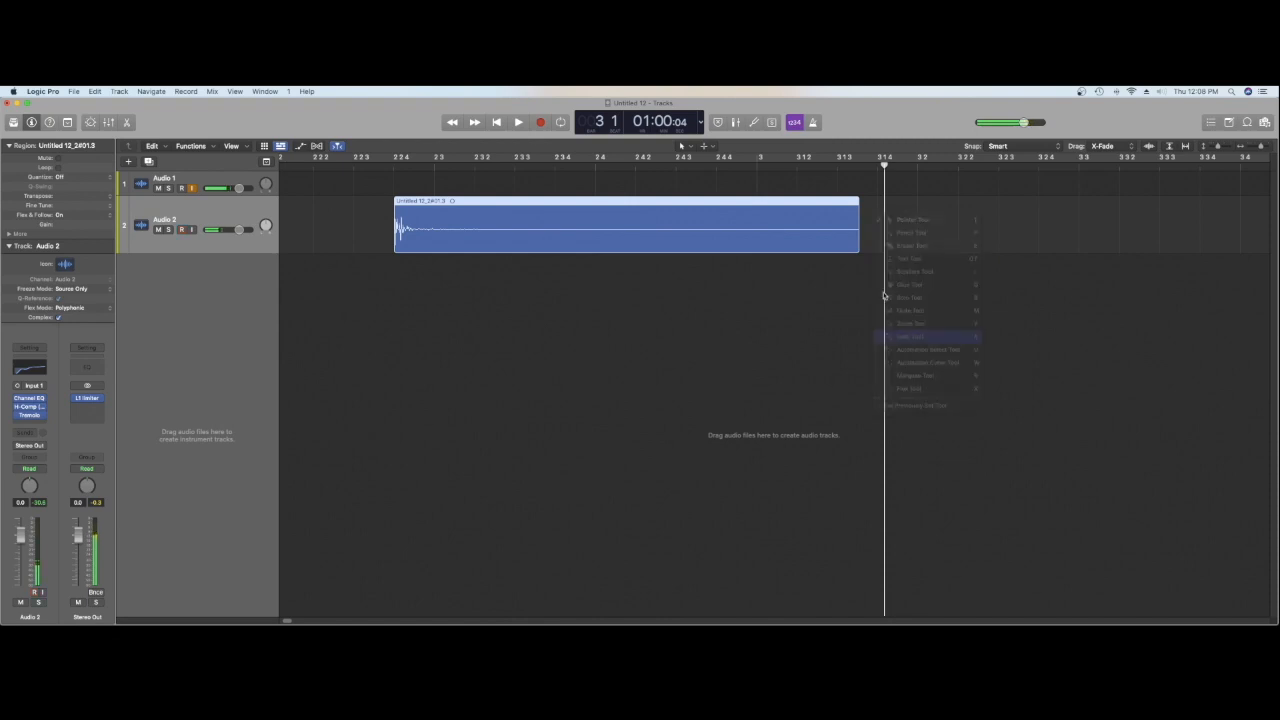
left_click_drag(857, 228, 712, 231)
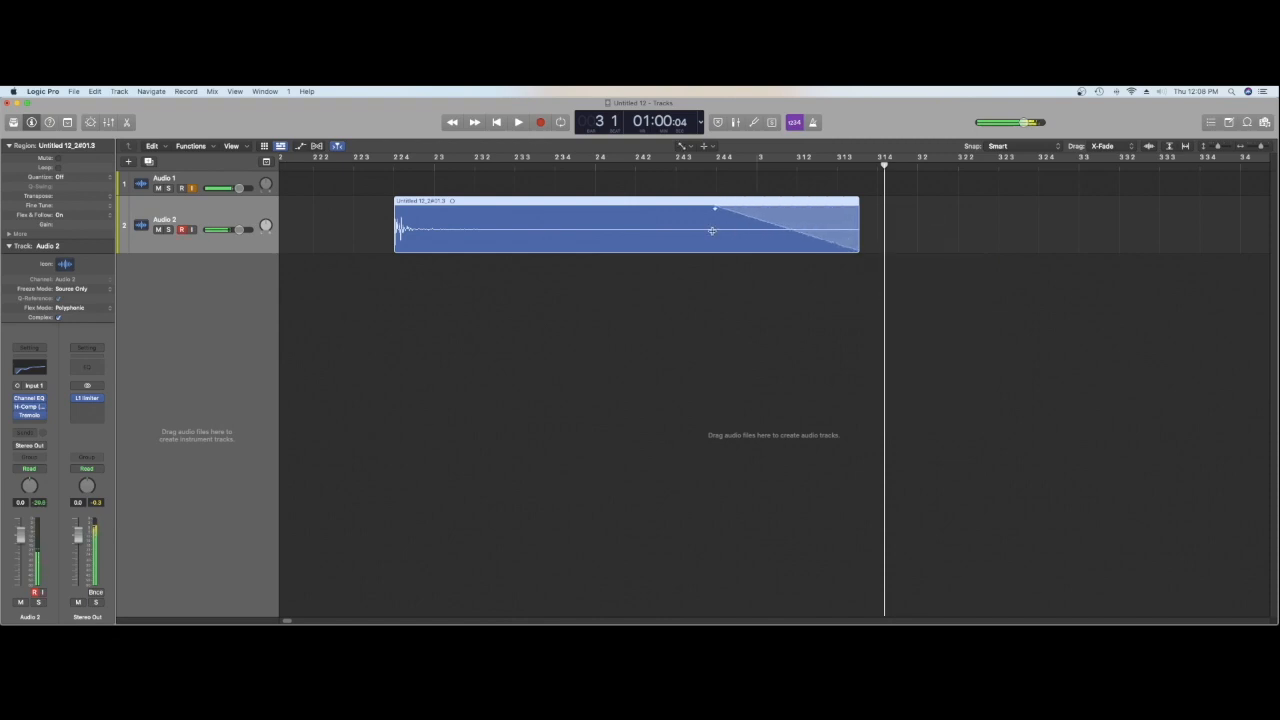
right_click(842, 216)
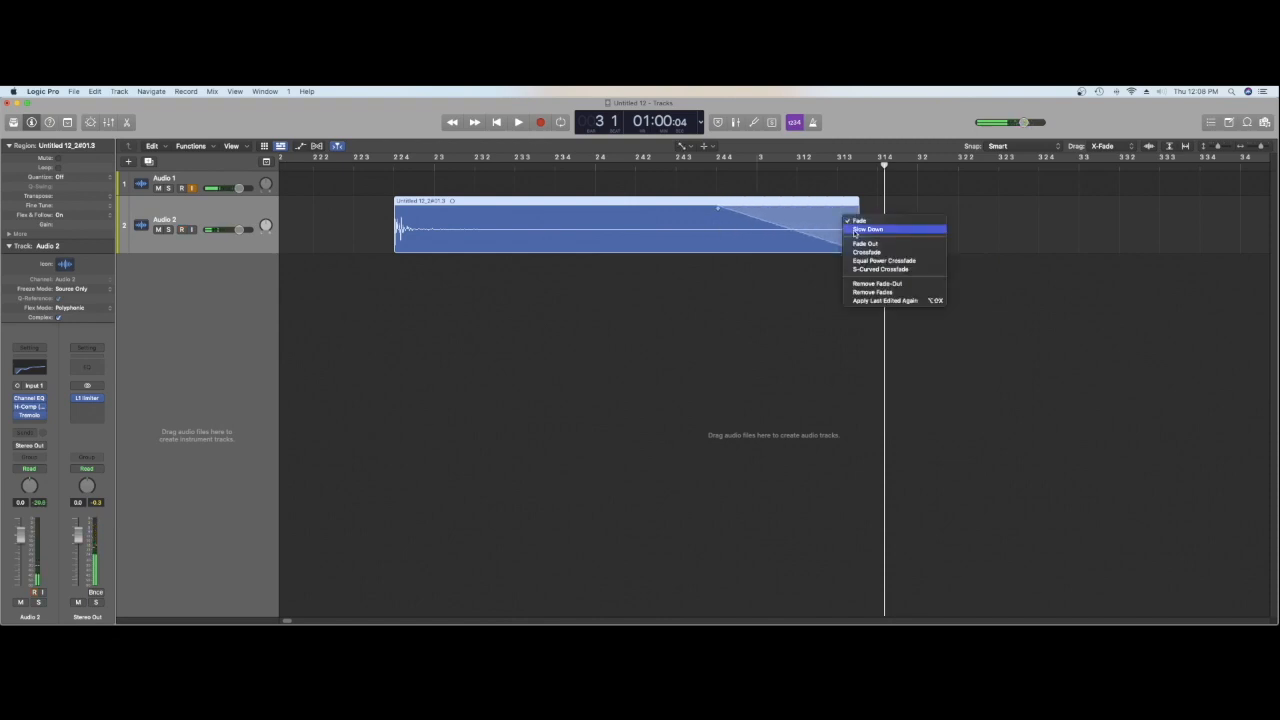
left_click(853, 229)
Step: Play the Audio 2 region from its start to hear the slow-down ending
left_click(634, 166)
key("space")
left_click(392, 168)
key("space")
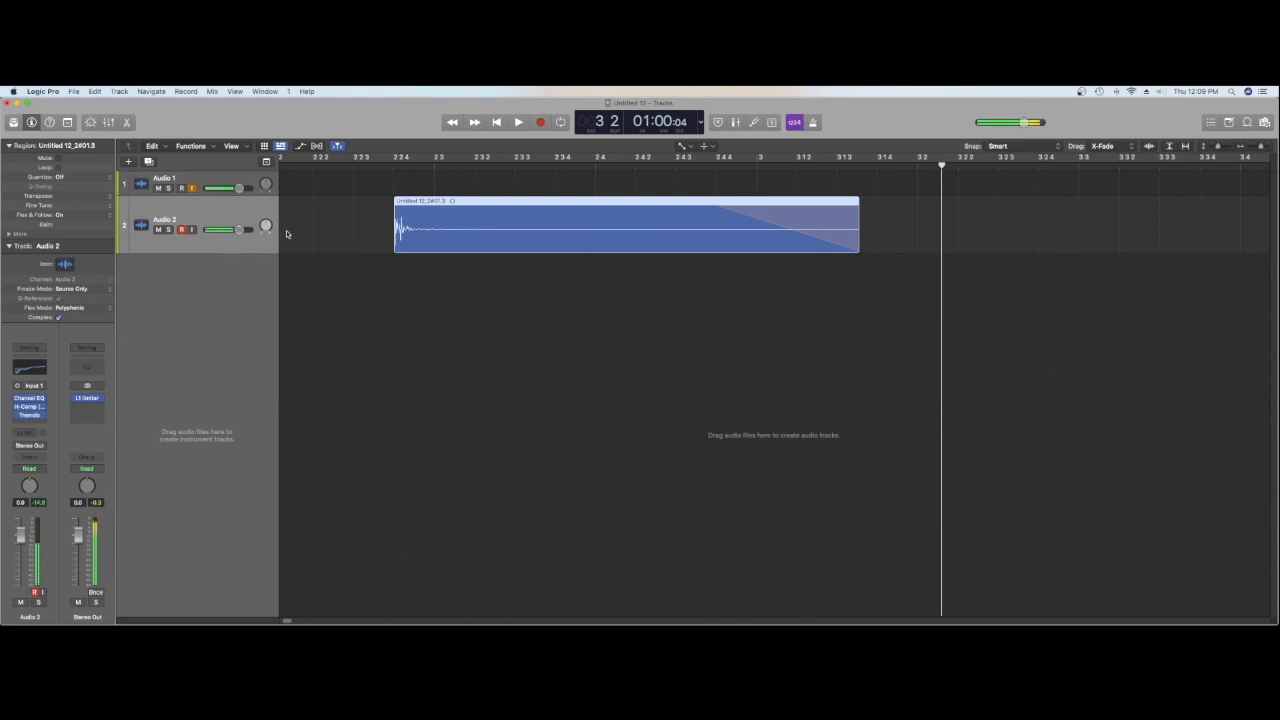
Step: Create a third audio track, arm it and record a new short sound from the project start
double_click(230, 283)
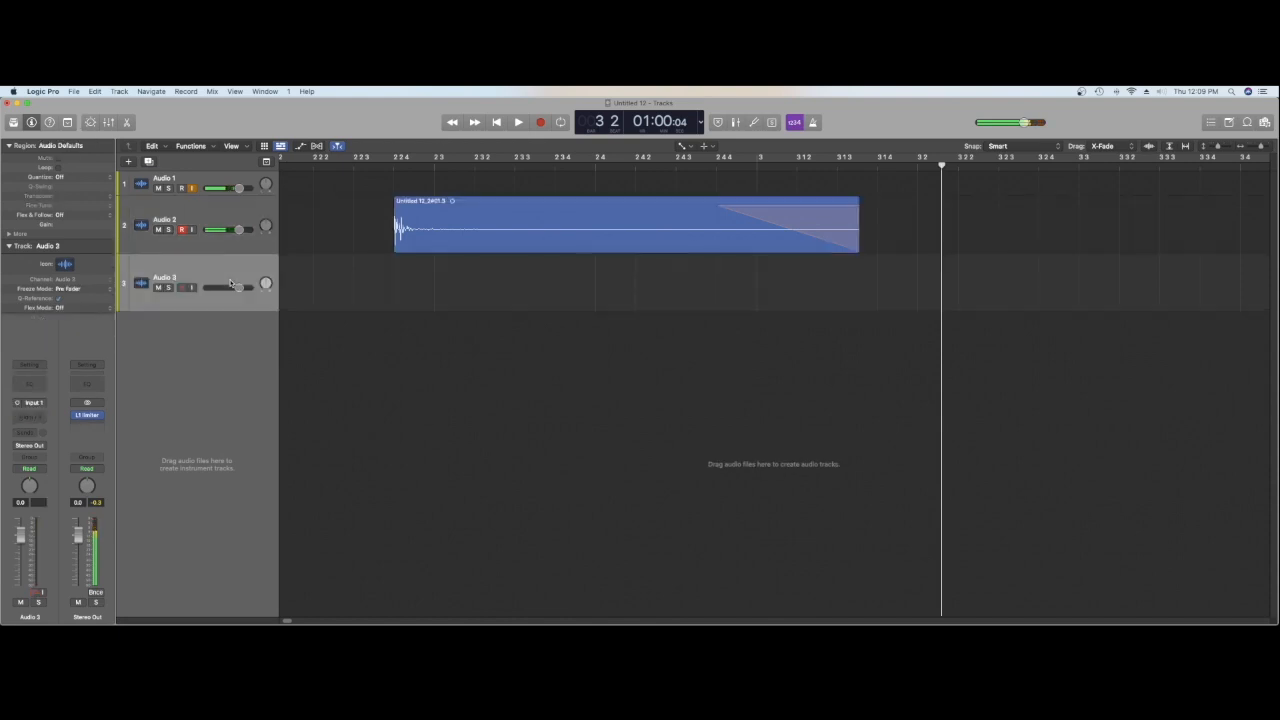
left_click(182, 287)
key("Return")
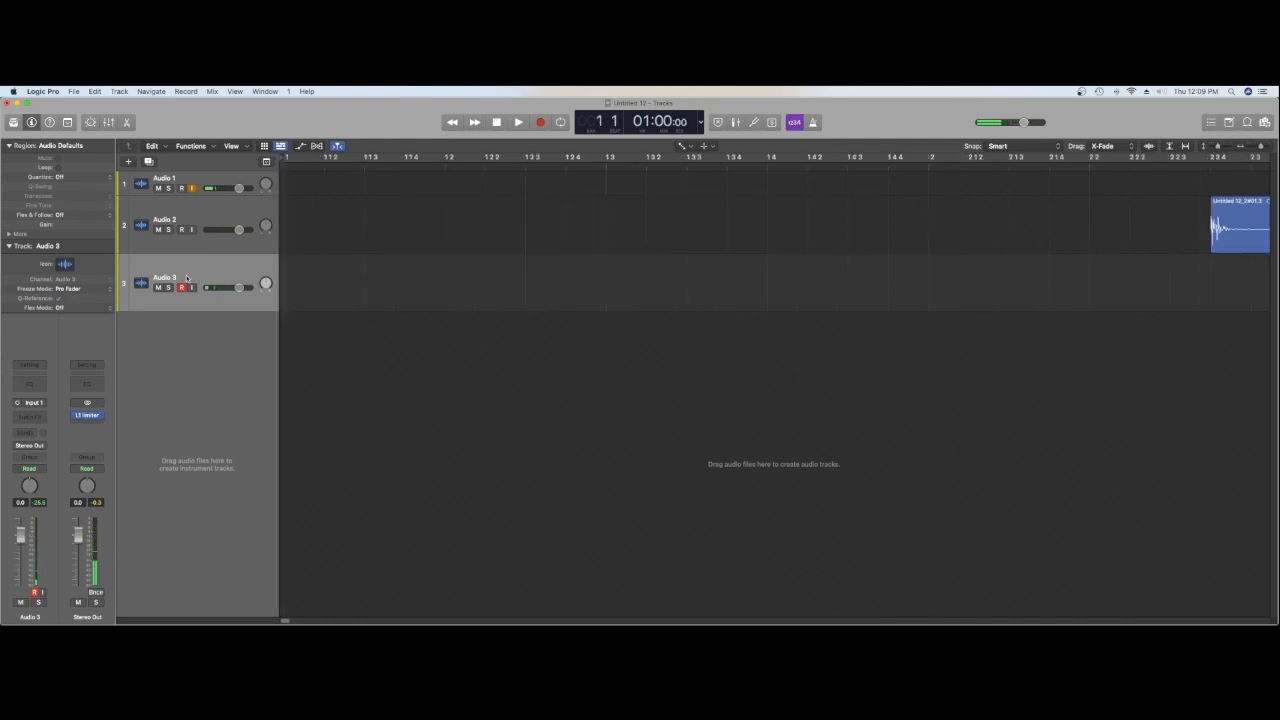
key("r")
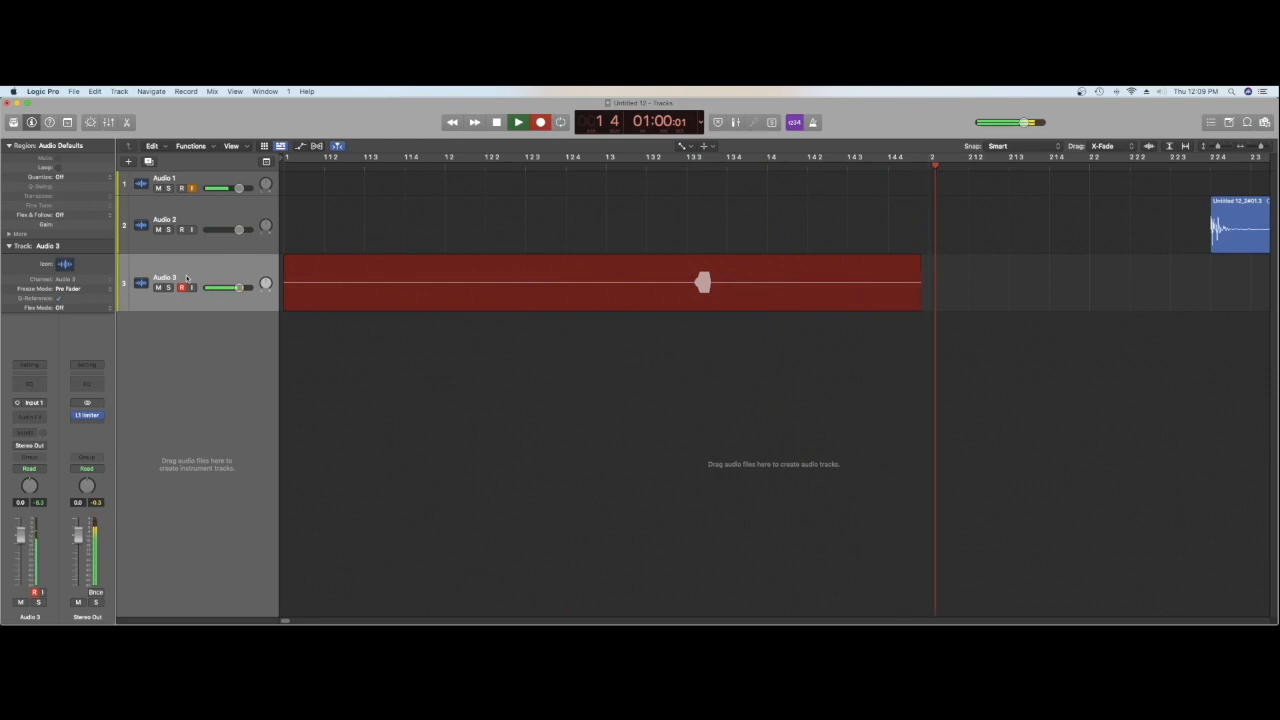
key("space")
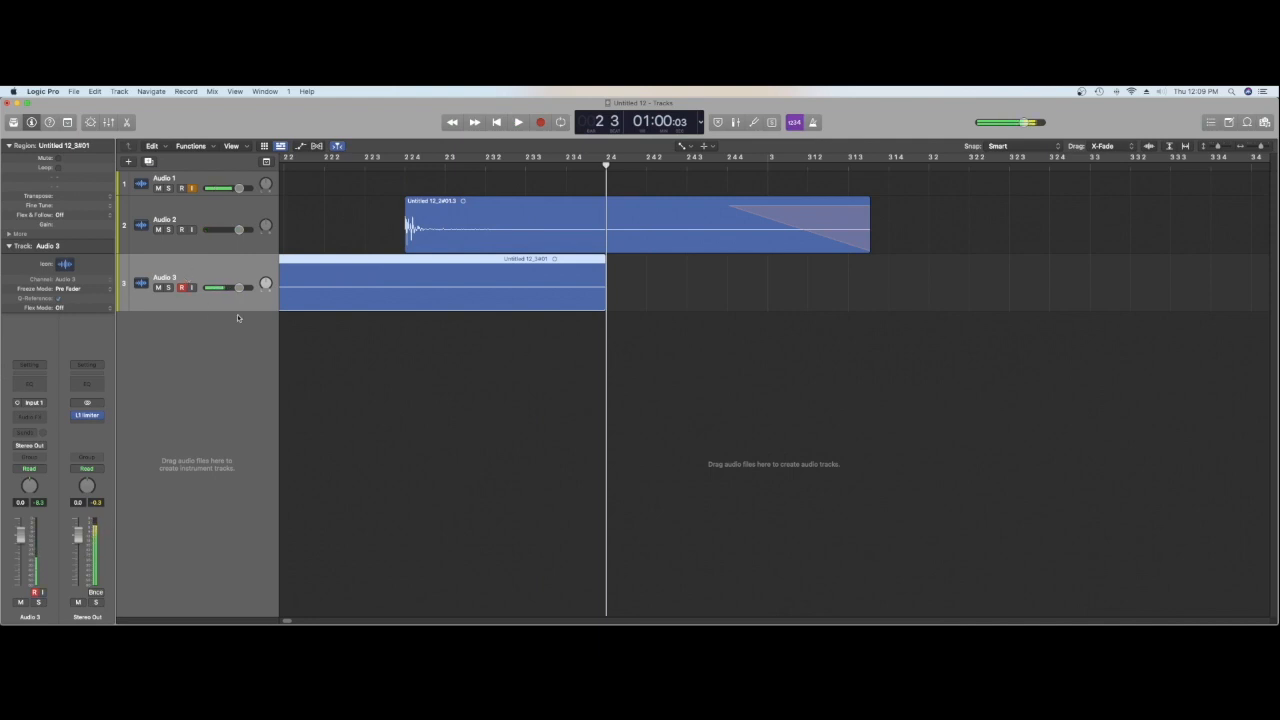
Step: Play back the new Audio 3 recording from between 1 2 3 and 1 2 4
left_click(496, 121)
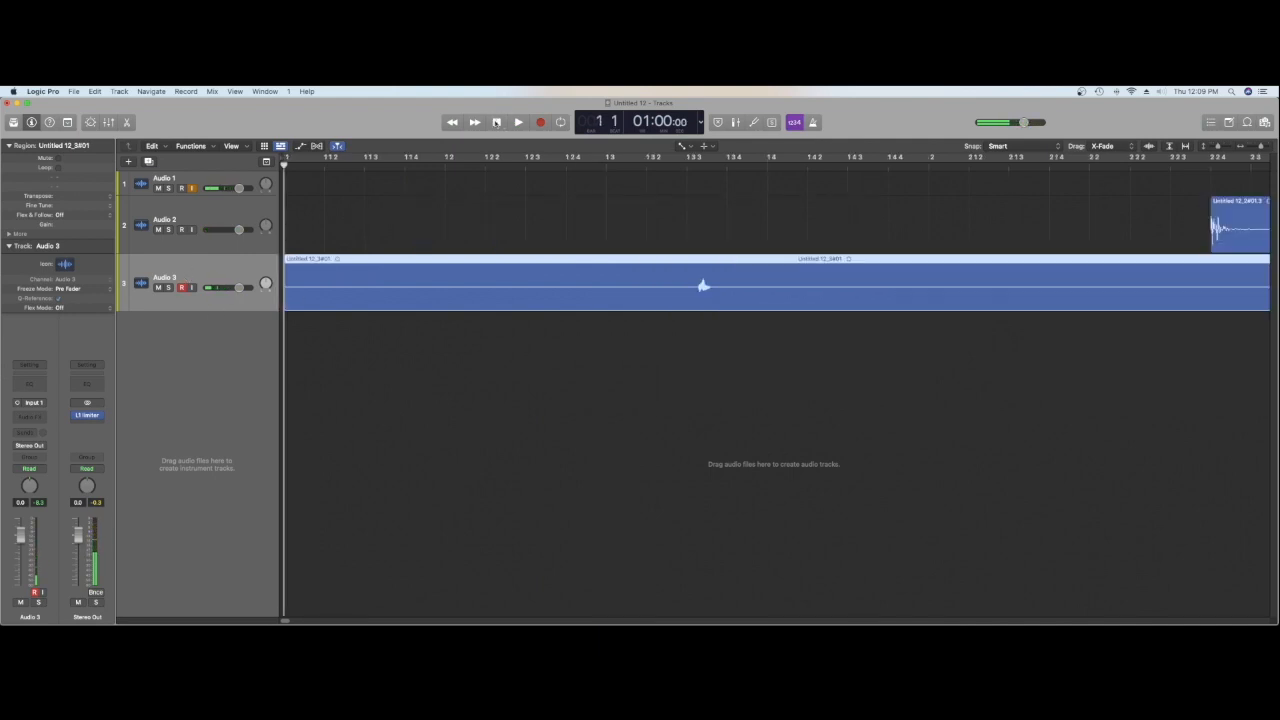
left_click(551, 174)
double_click(551, 168)
key("space")
Step: Split the Audio 3 region at 1 3 3, just before the recorded sound
left_click(687, 166)
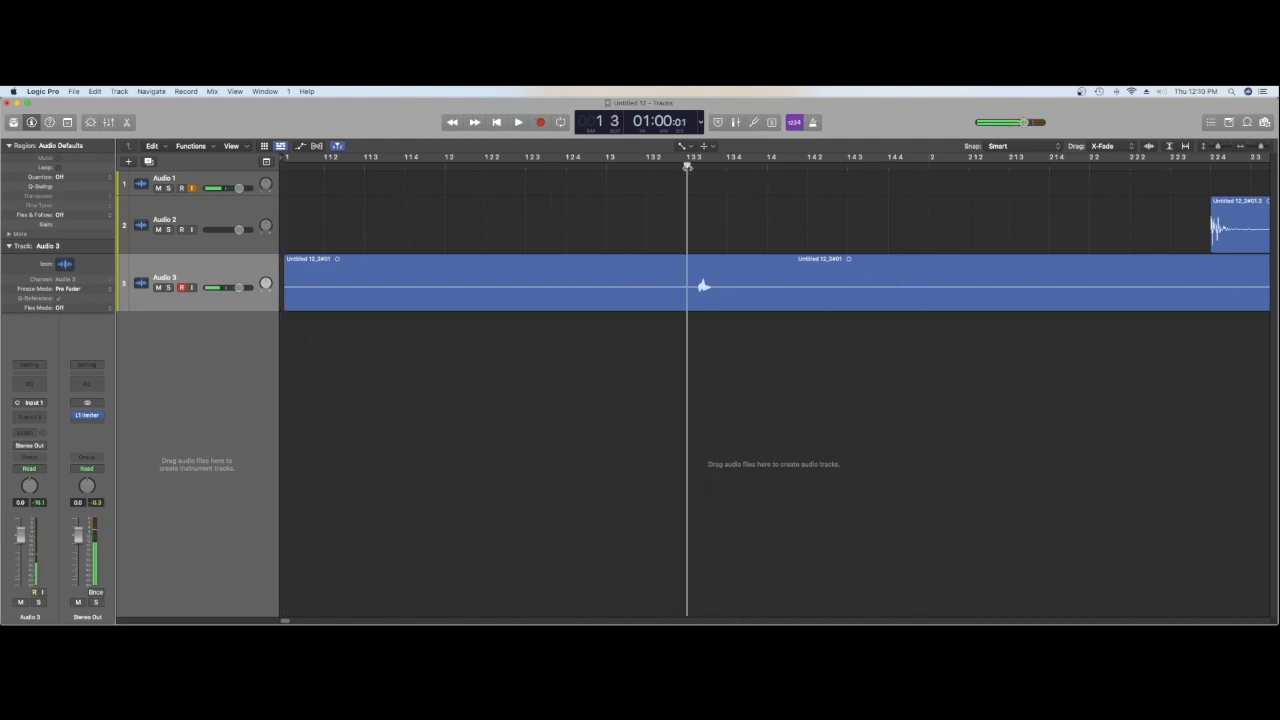
key("t")
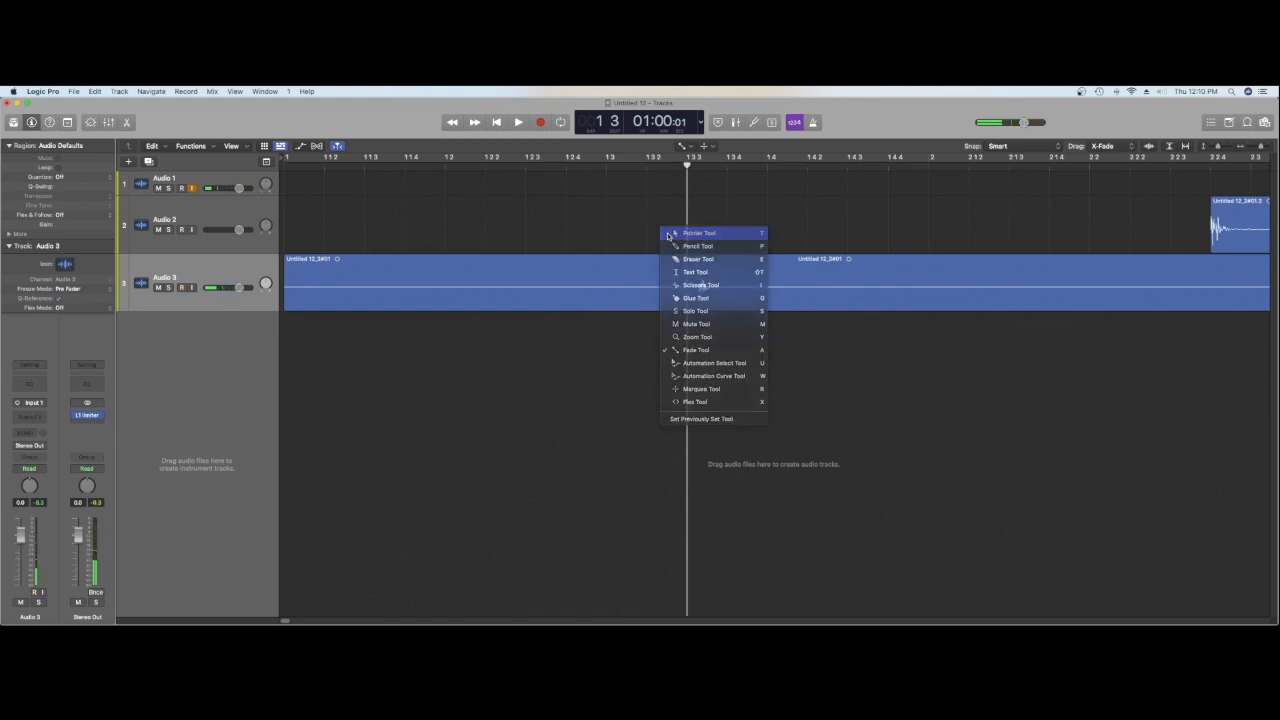
left_click(668, 235)
right_click(697, 288)
left_click(705, 290)
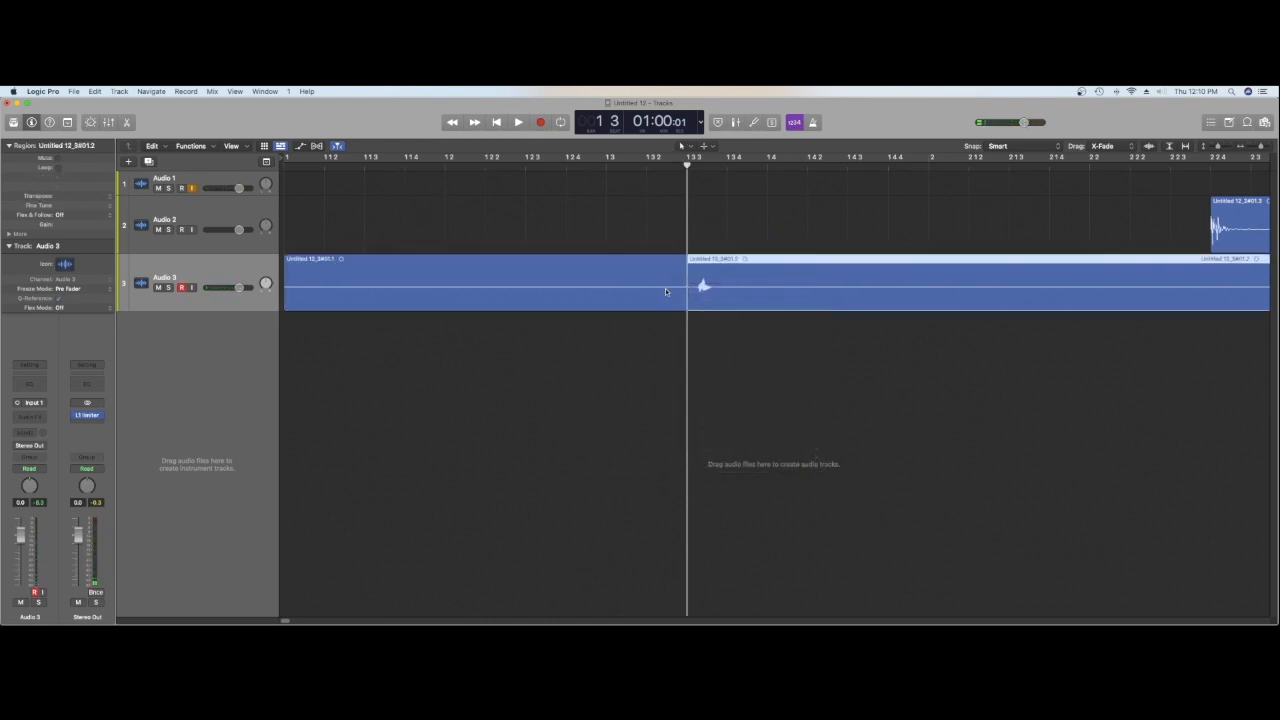
Step: Delete the silent part of the Audio 3 recording before the split at 1 3 3
left_click(665, 288)
key("Delete")
key("space")
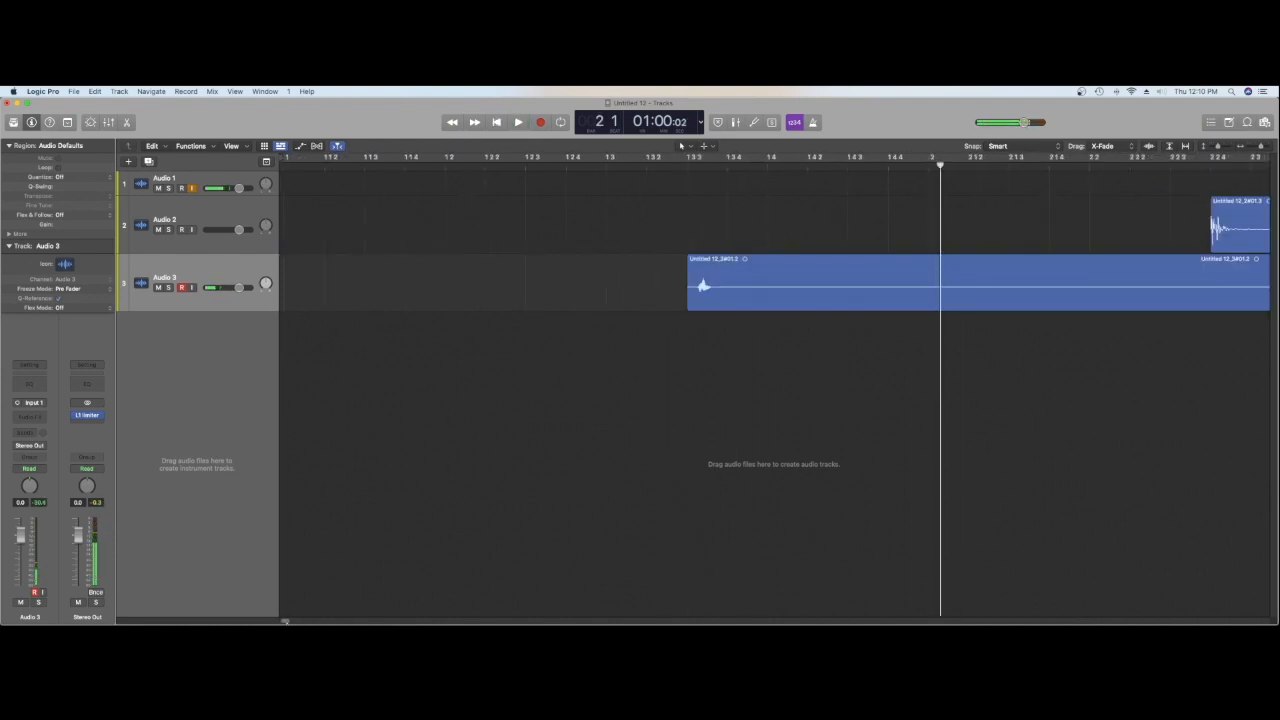
Step: Trim the Audio 3 region to the sound's onset and align its start with the Audio 2 region near 2 2 4
left_click(471, 307)
left_click_drag(471, 307, 986, 284)
left_click(940, 163)
key("space")
key("space")
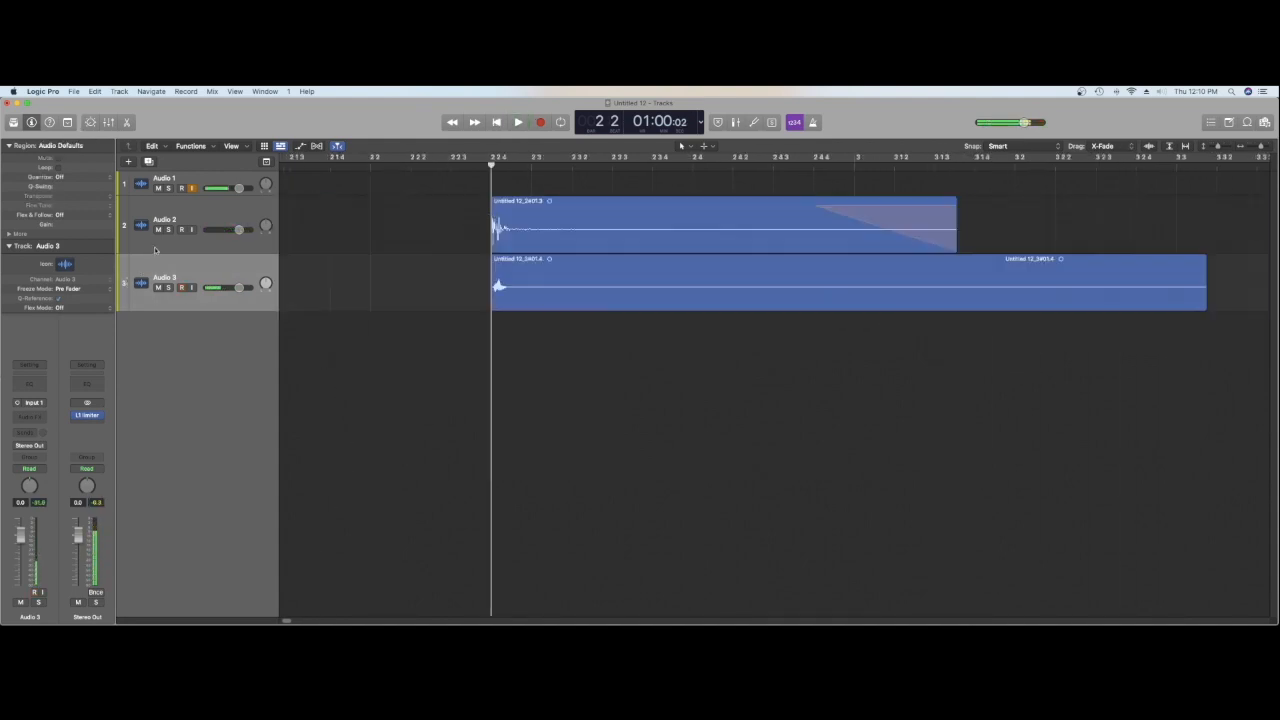
Step: Mute Audio 2 and play the Audio 3 region by itself from just before its start
left_click(158, 229)
left_click(471, 166)
key("space")
key("space")
key("space")
key("space")
Step: Raise the Audio 3 region's gain to about +5 dB and listen to it from the start
left_click(515, 266)
left_click_drag(87, 229, 78, 146)
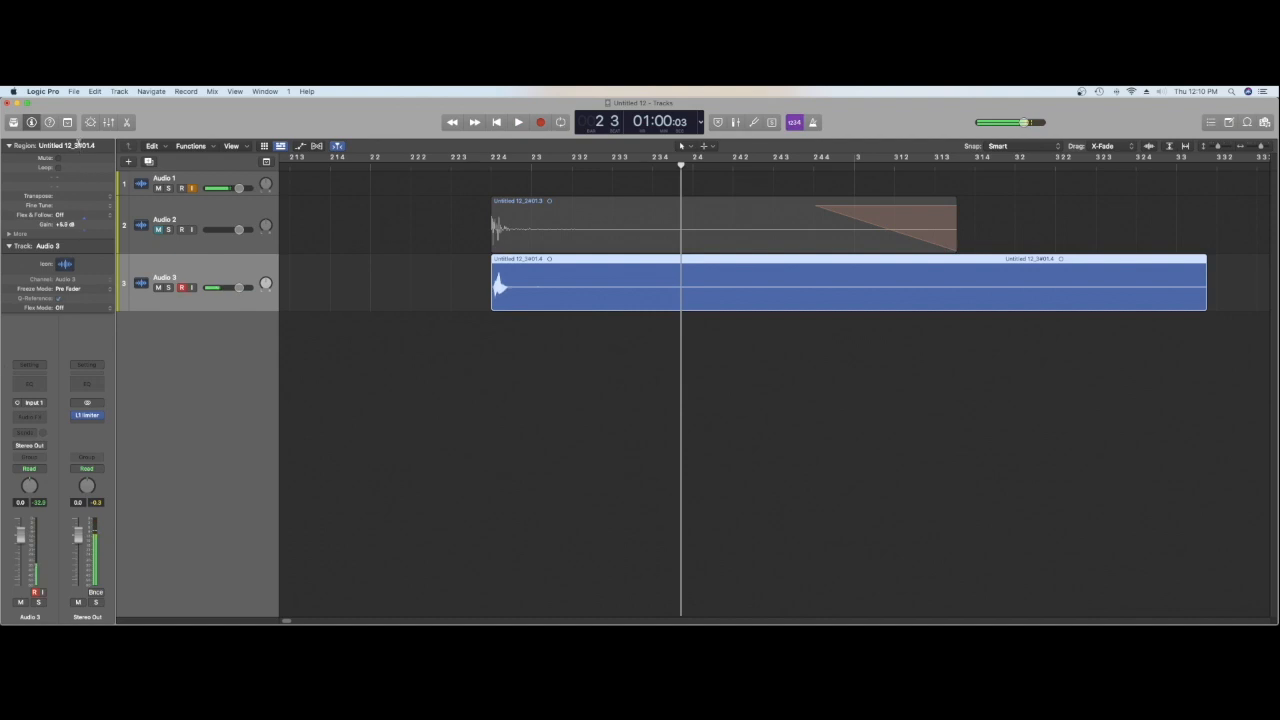
left_click(477, 167)
key("space")
left_click(477, 167)
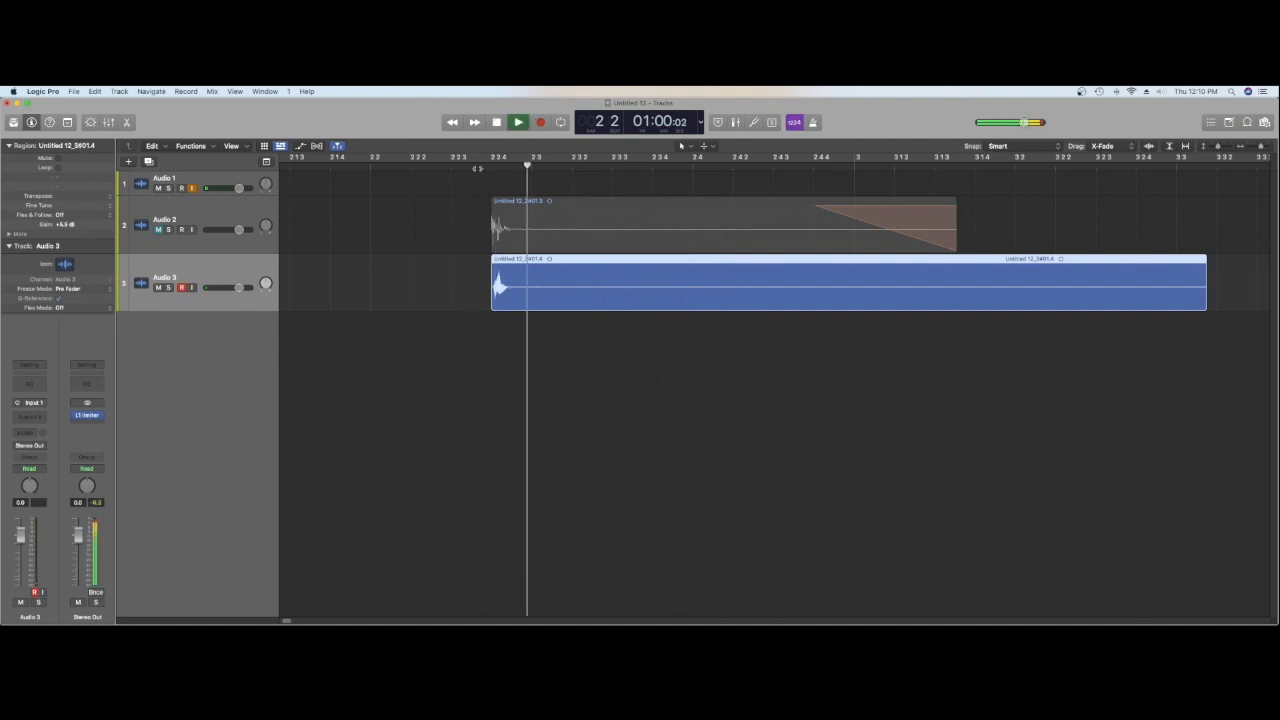
left_click(477, 167)
key("space")
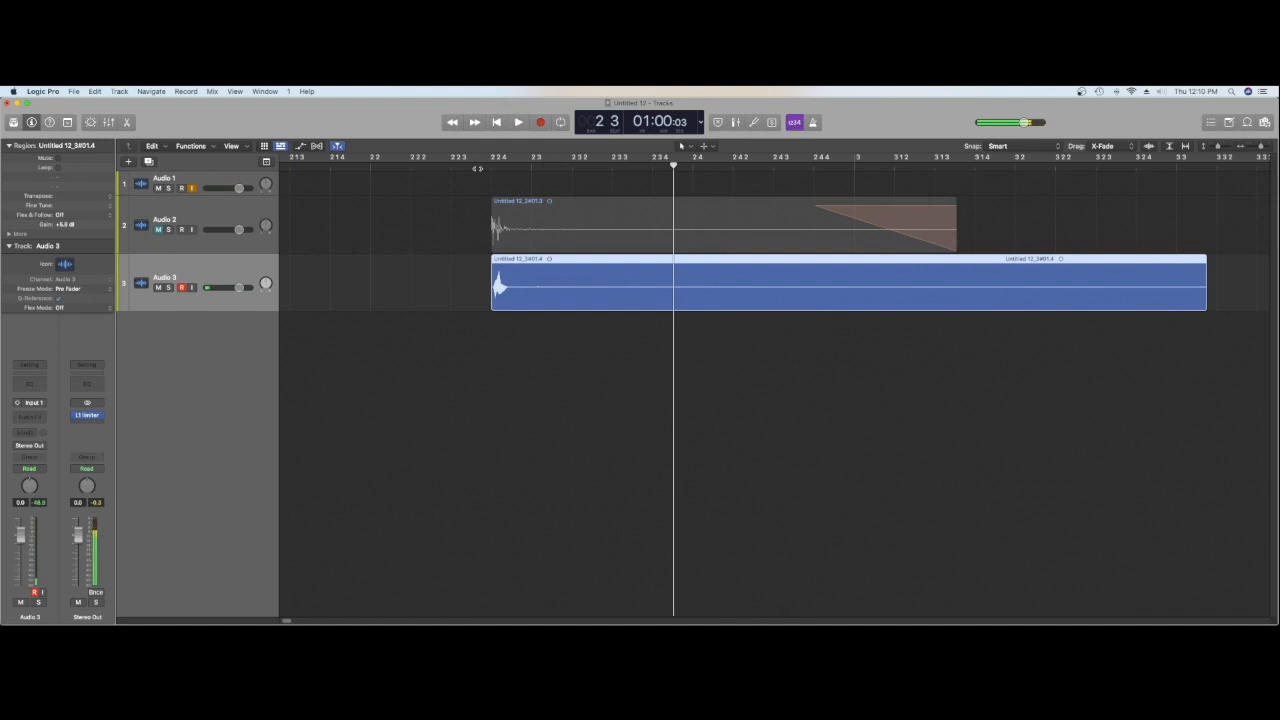
Step: Split the Audio 3 region just after 2 3 4 and delete the remaining tail
right_click(677, 276)
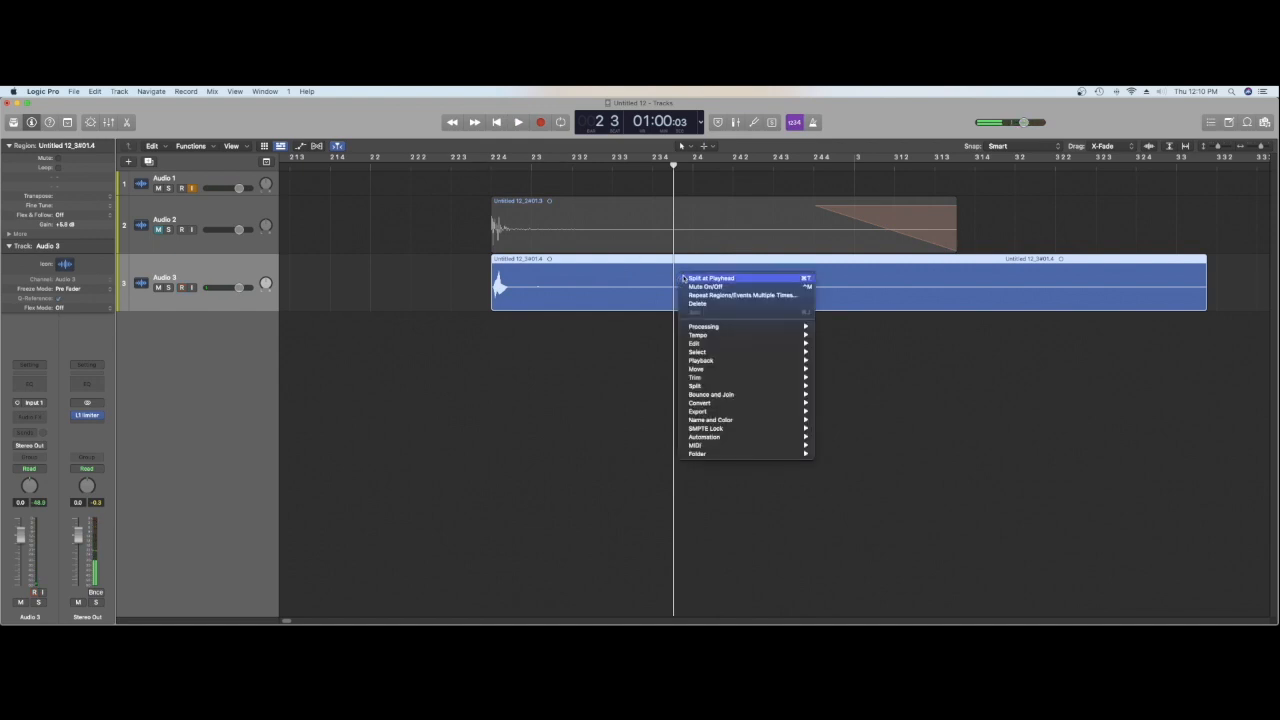
left_click(696, 277)
key("Delete")
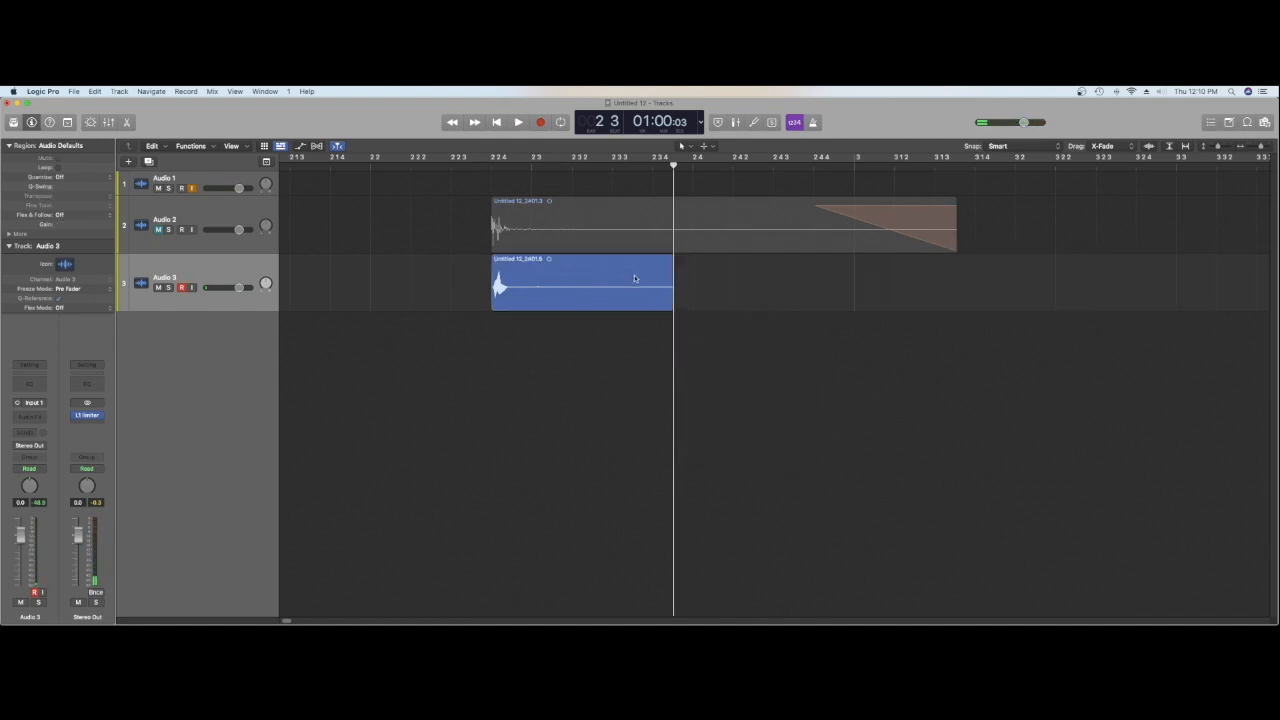
Step: Enable Flex on Audio 3 with the Polyphonic mode and return to the normal track view
left_click(316, 147)
left_click(208, 331)
left_click(222, 345)
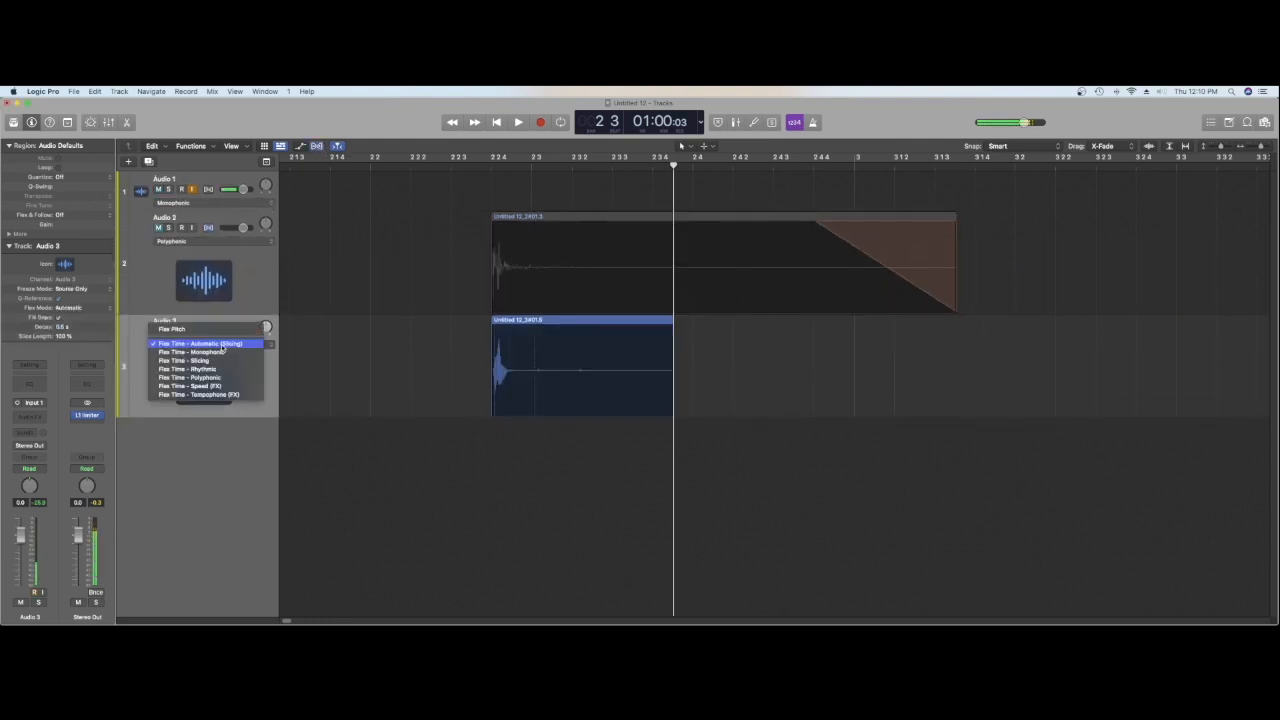
left_click(226, 380)
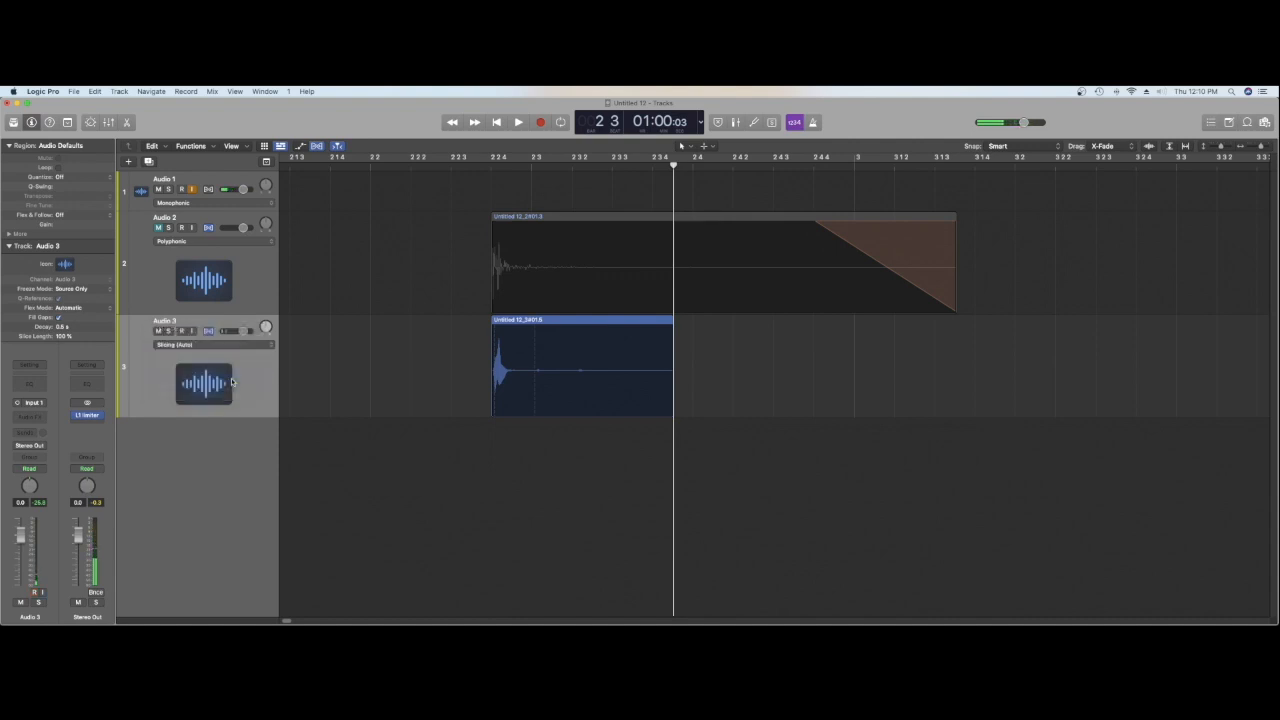
left_click(316, 146)
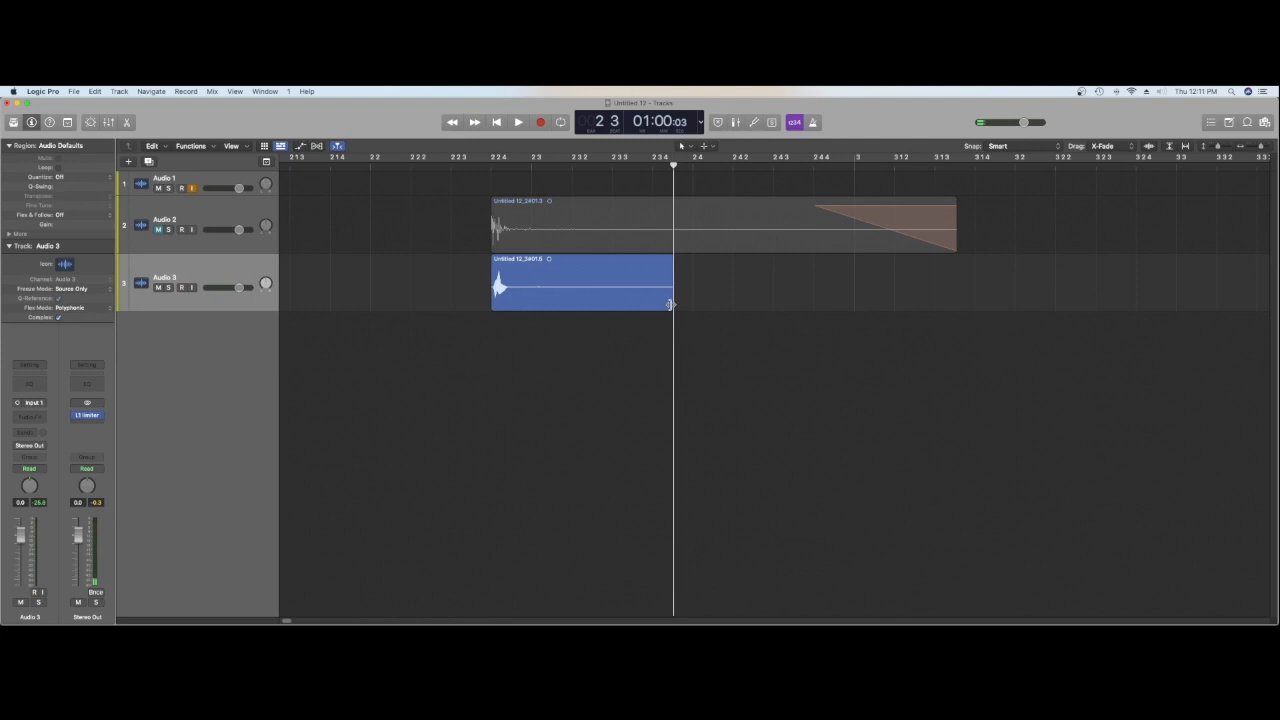
Step: Time-stretch the Audio 3 region to the end of the Audio 2 region and listen to it
left_click_drag(673, 305, 957, 305)
left_click(466, 164)
key("space")
key("space")
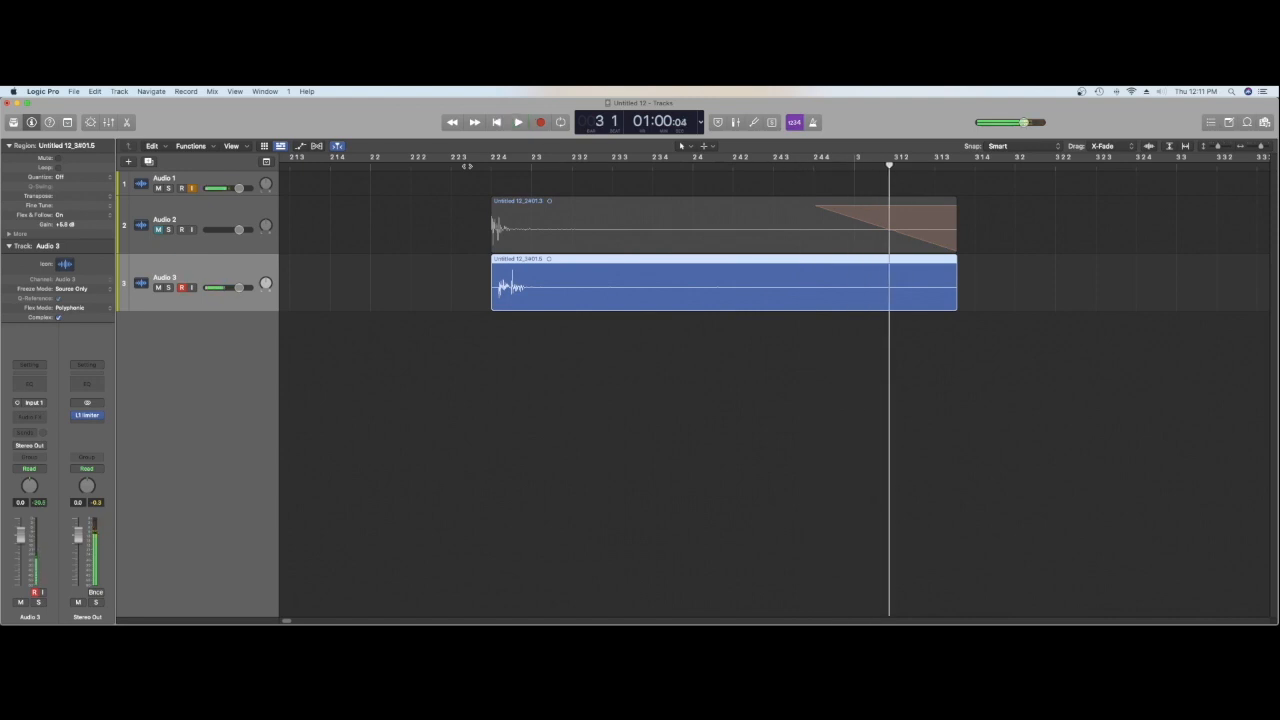
Step: Play the stretched Audio 3 region repeatedly from its start to check its onset
left_click(490, 166)
key("space")
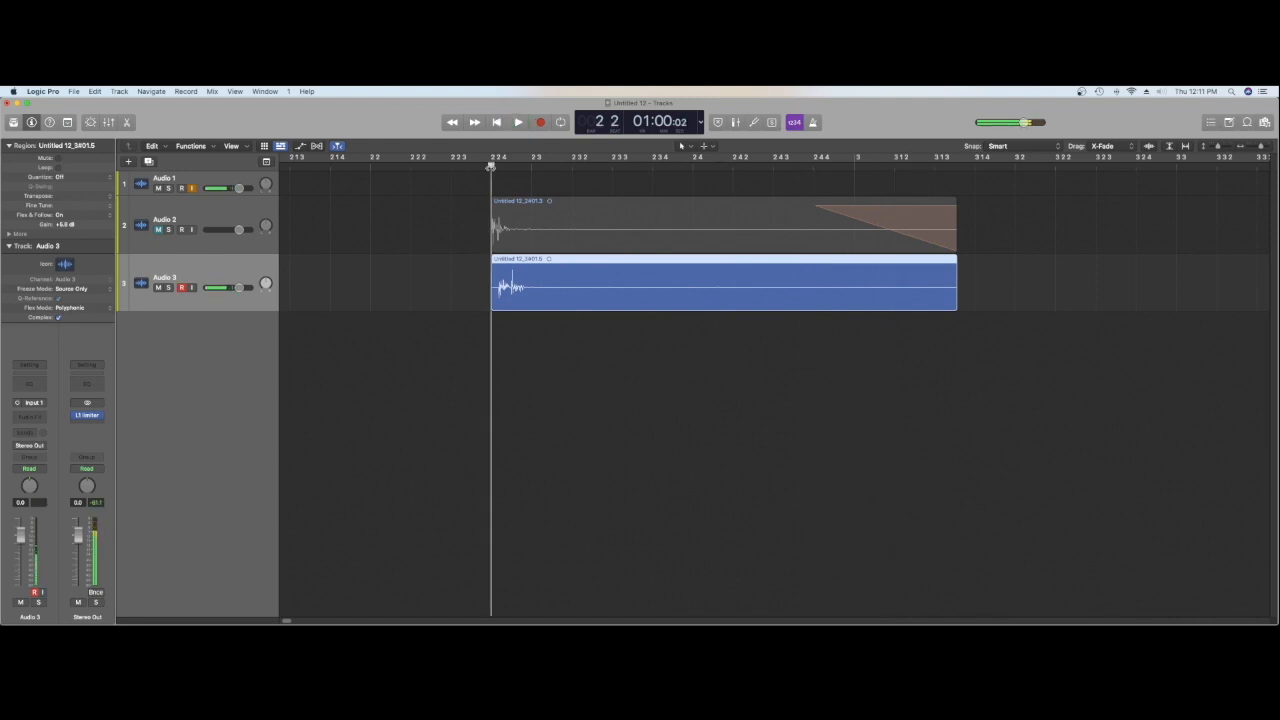
key("space")
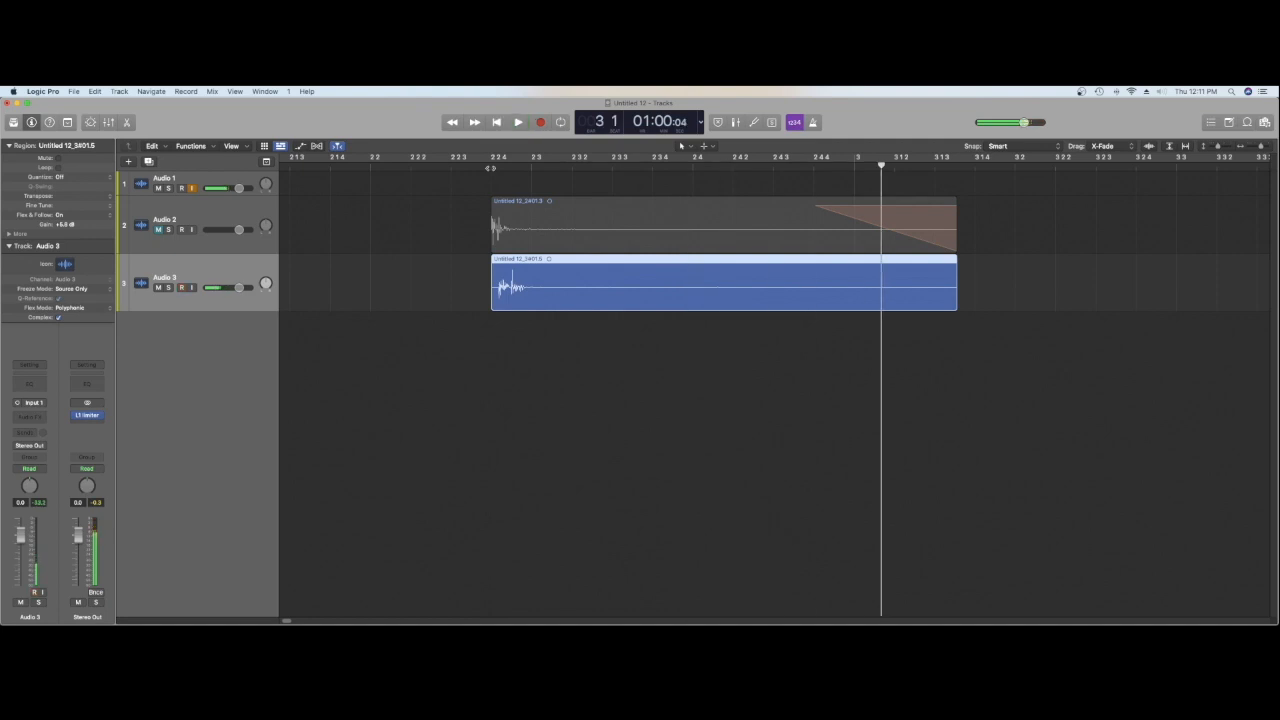
left_click(490, 166)
key("space")
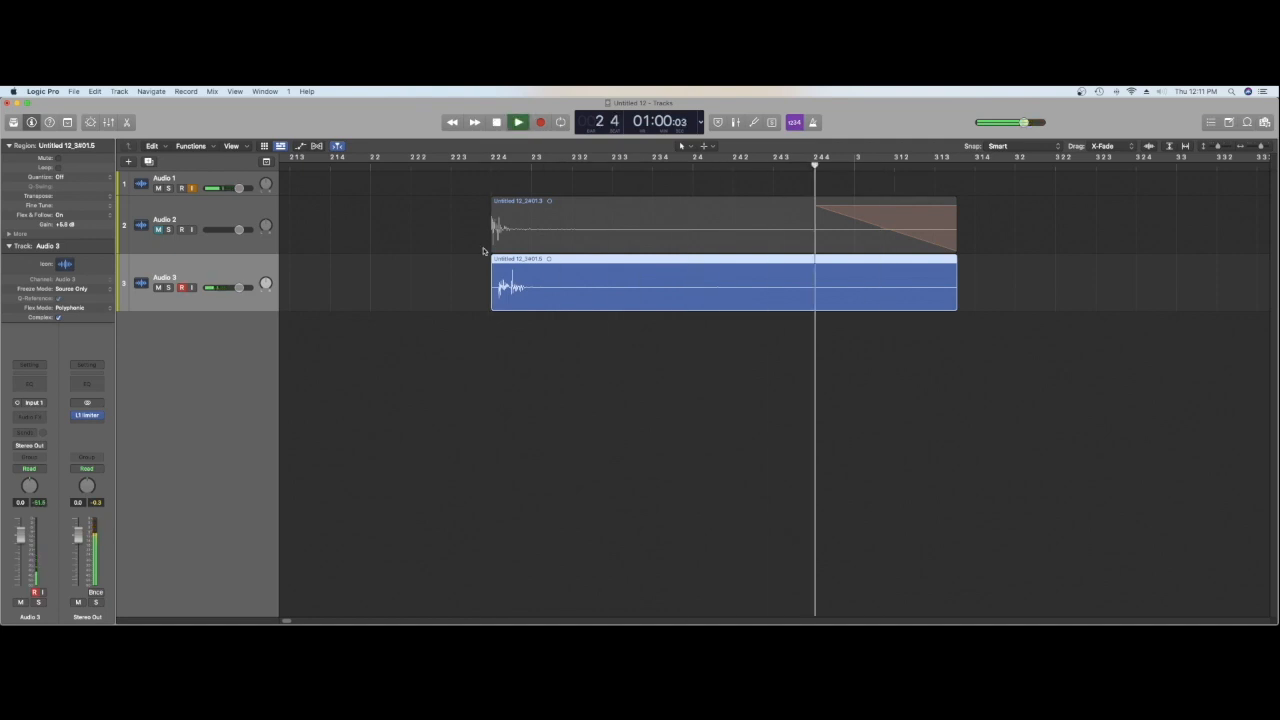
key("space")
Step: Cut off the silent start of the stretched Audio 3 region, realign it with the Audio 2 region's start and play it
left_click(498, 166)
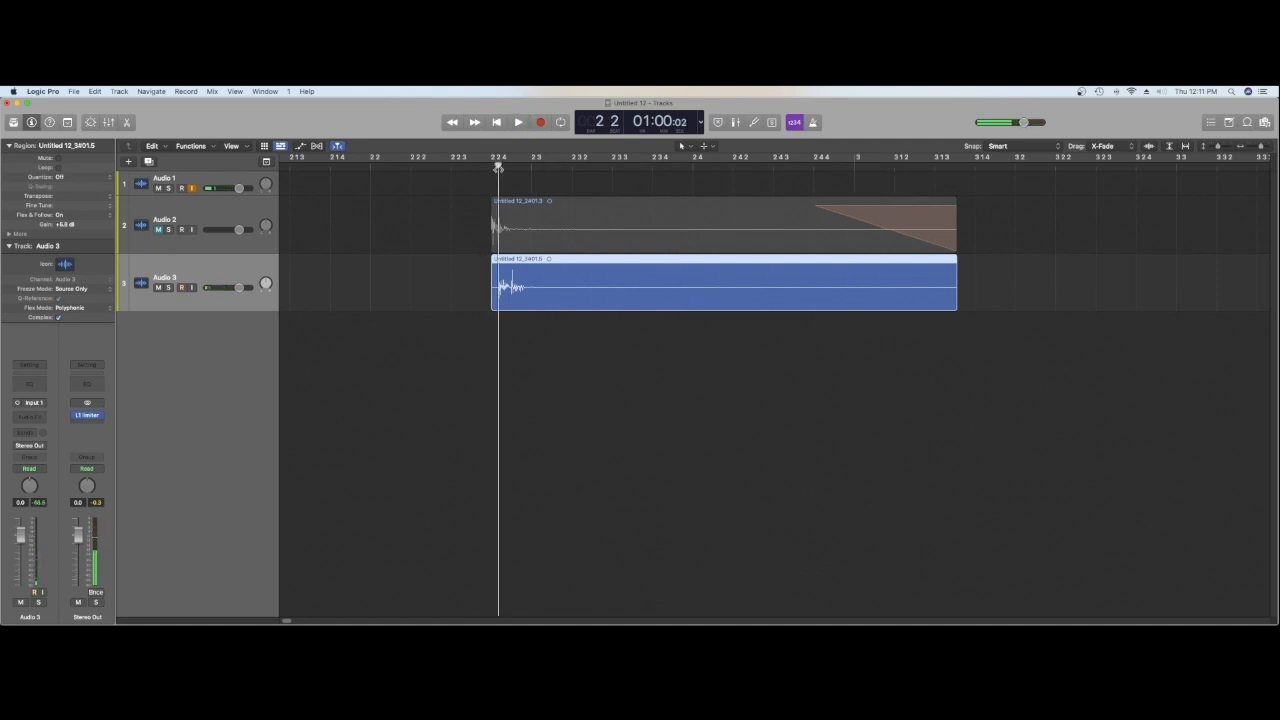
right_click(497, 295)
left_click(502, 300)
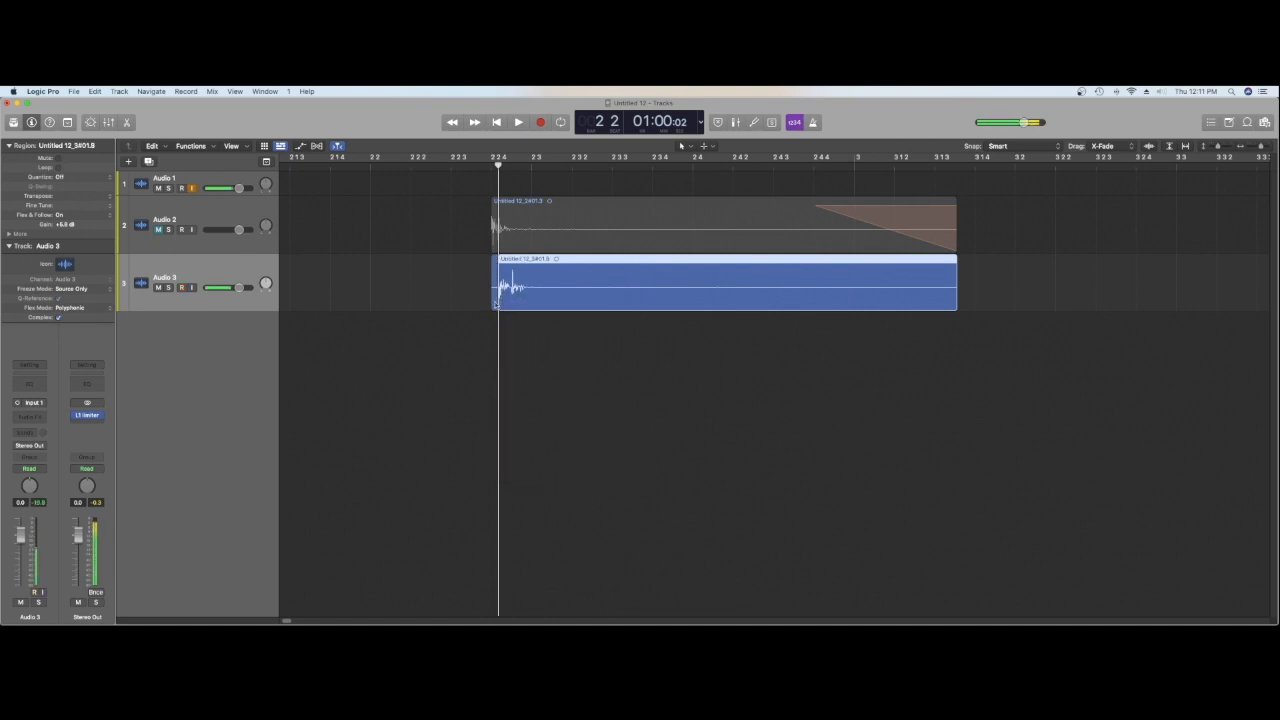
left_click(494, 303)
left_click_drag(504, 296, 504, 292)
left_click(481, 167)
key("space")
key("space")
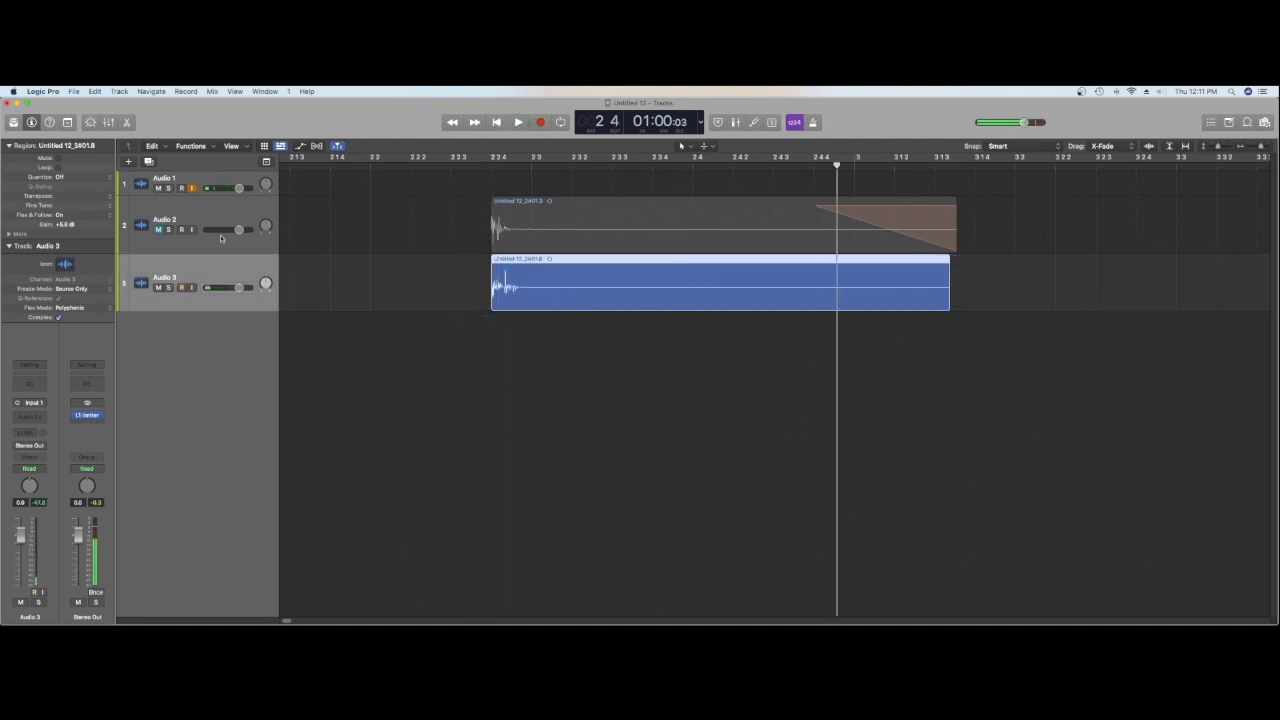
Step: Unmute Audio 2 and play both layered sounds together from just before 2 2 4
left_click(158, 230)
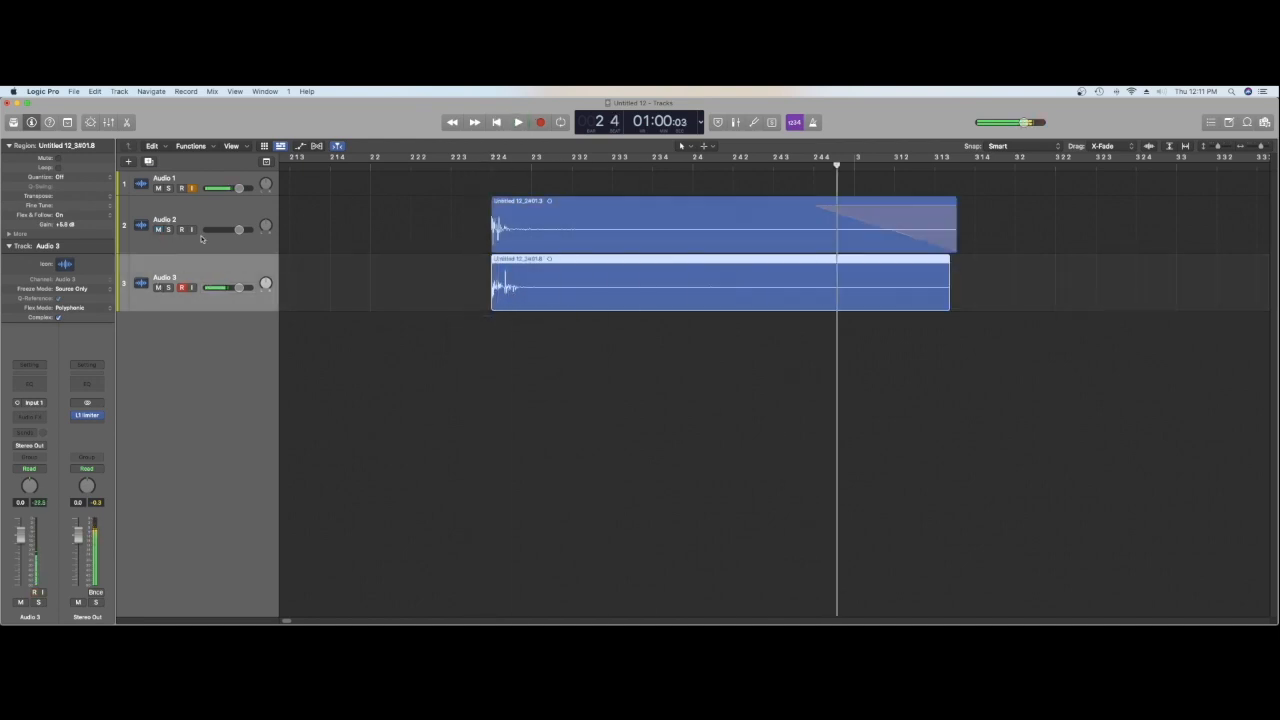
left_click(481, 174)
left_click(482, 167)
key("space")
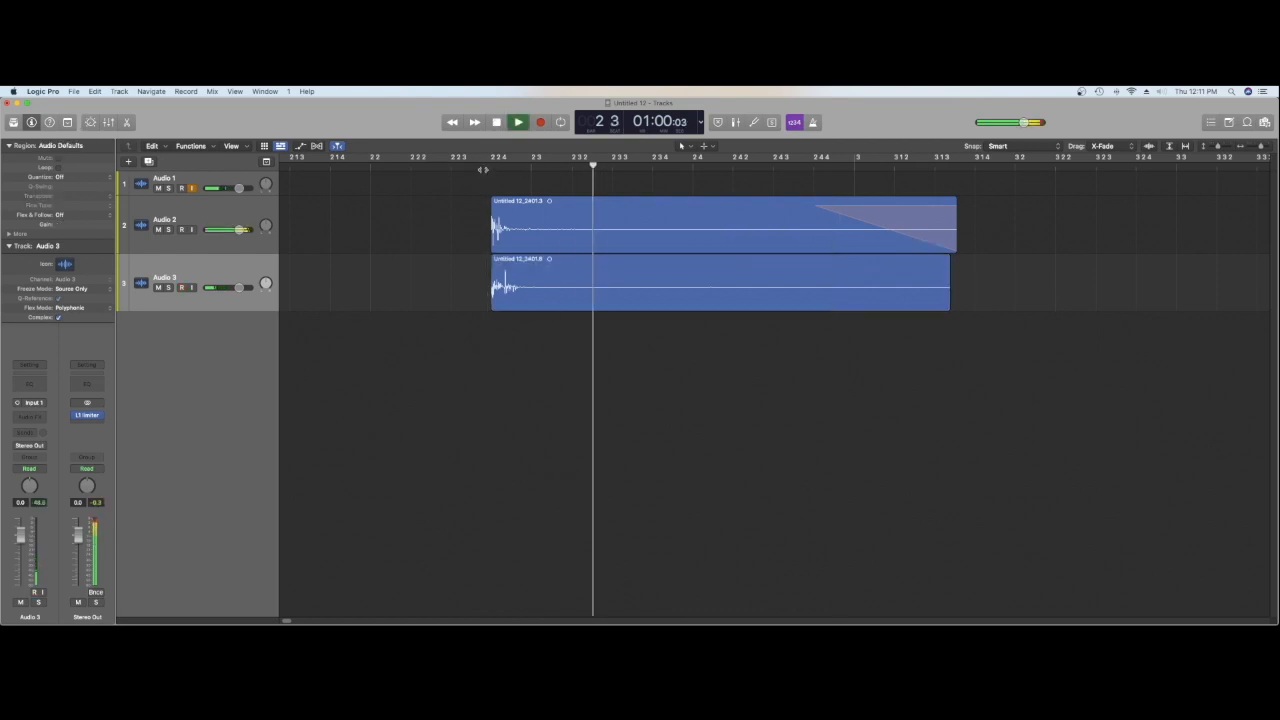
key("space")
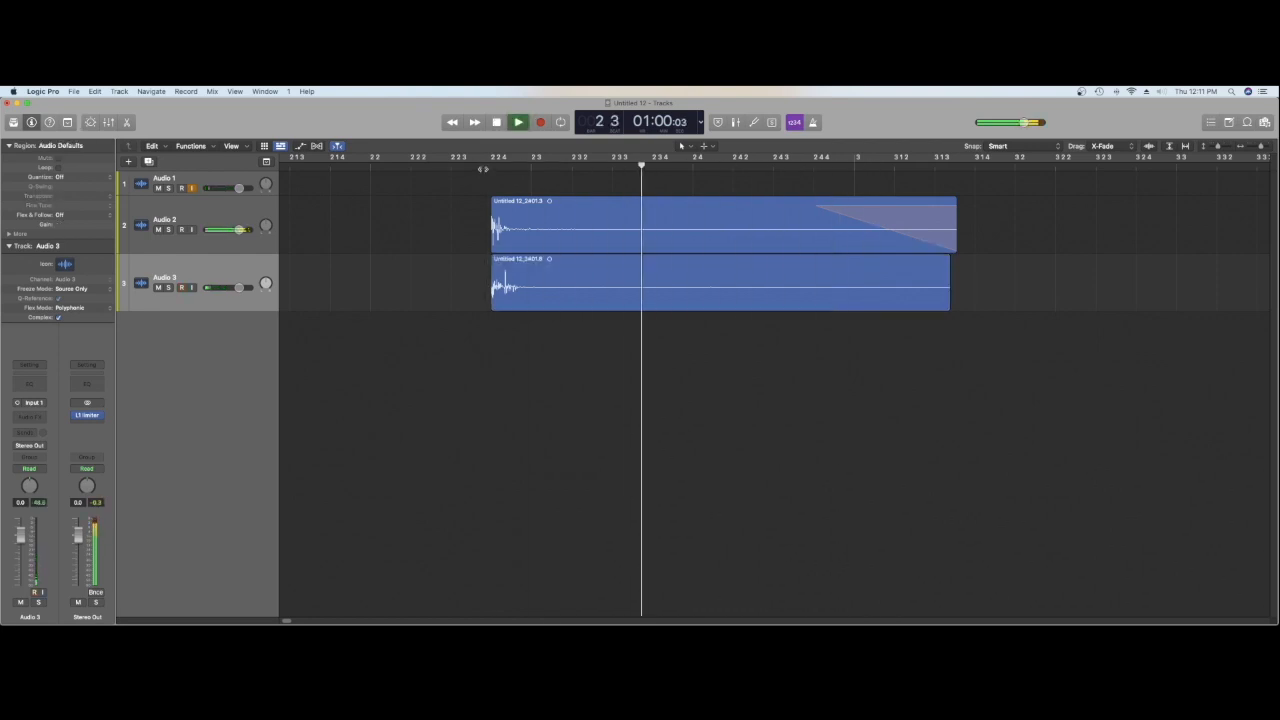
key("space")
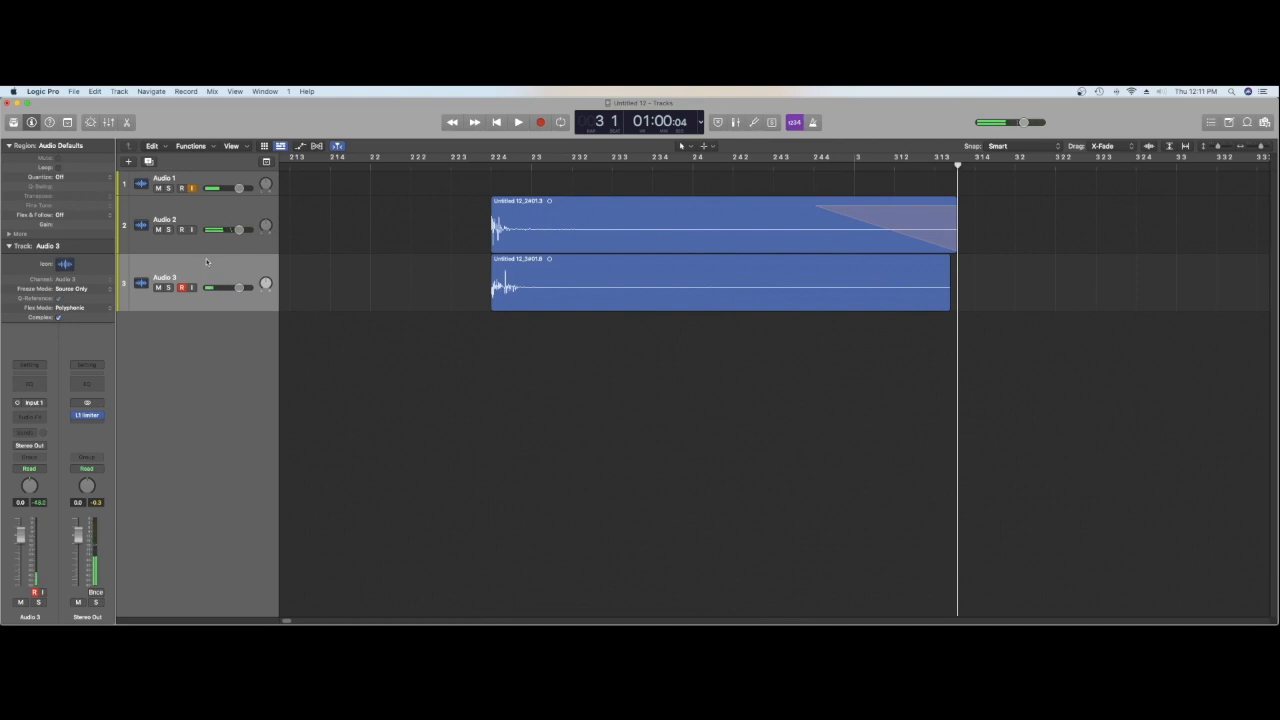
Step: Mute Audio 2, insert a Channel EQ on Audio 3 and cut its low shelf deeply
left_click(206, 268)
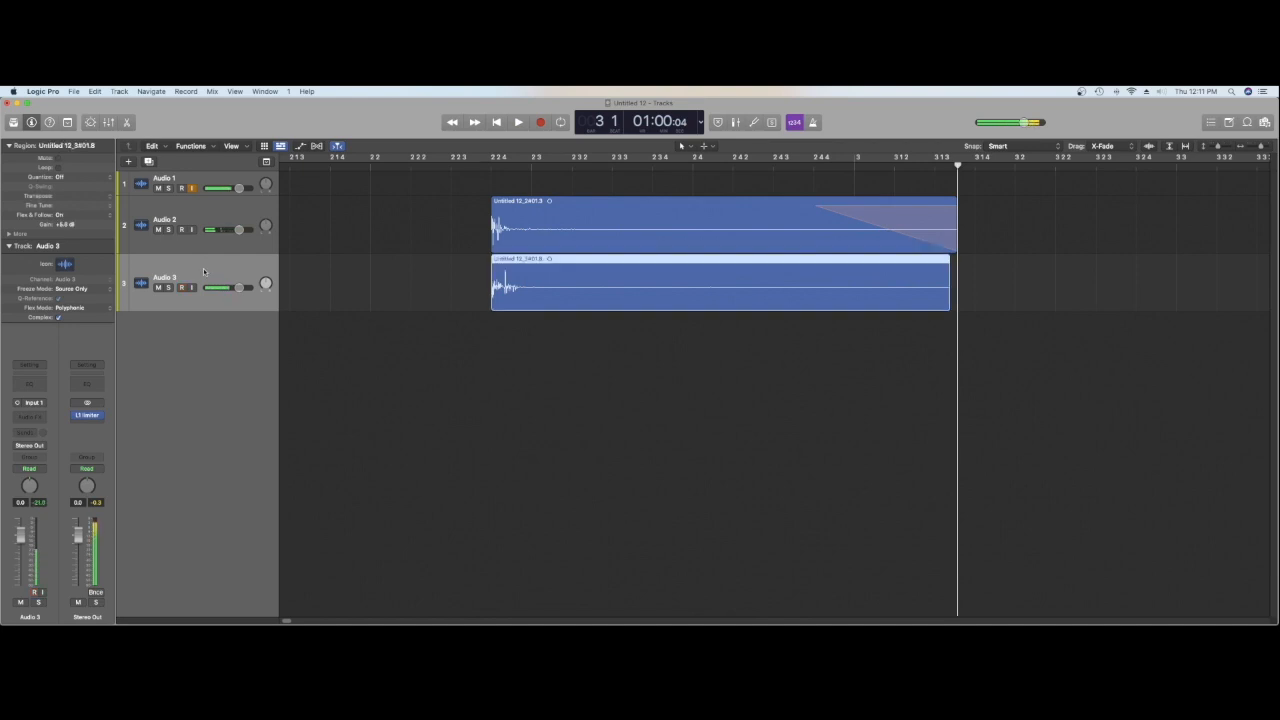
left_click(33, 384)
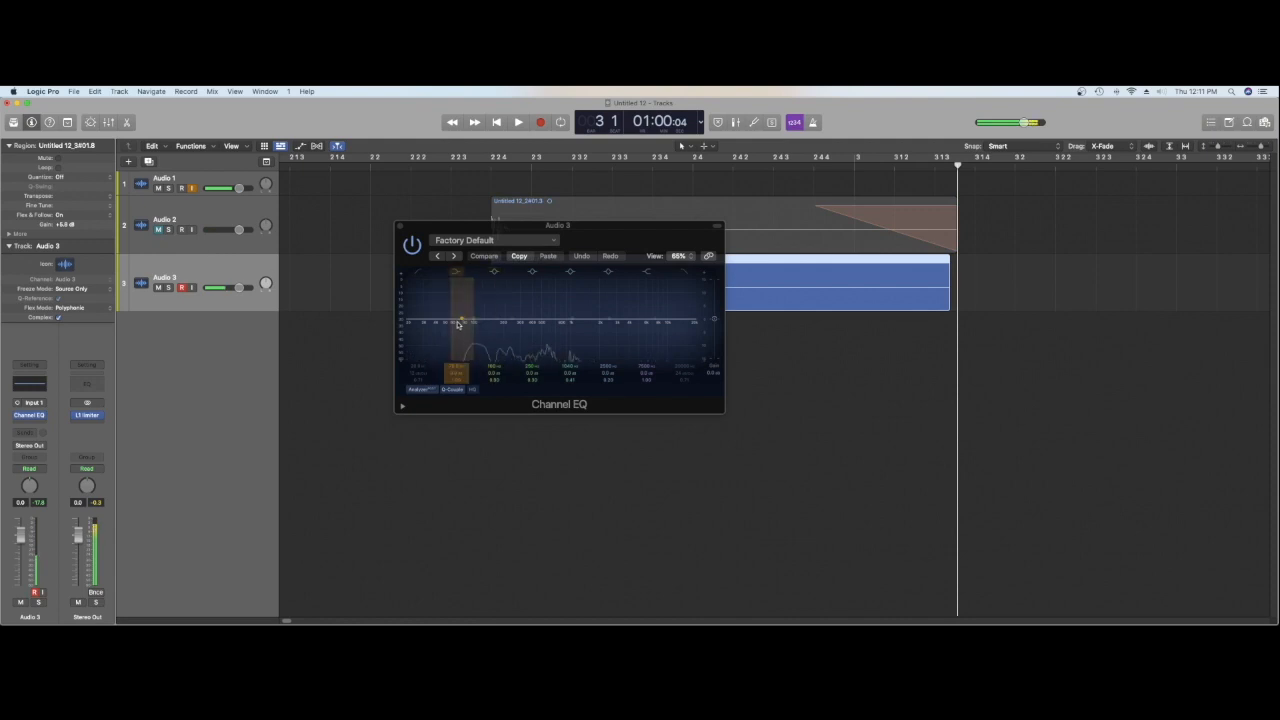
left_click_drag(459, 321, 456, 384)
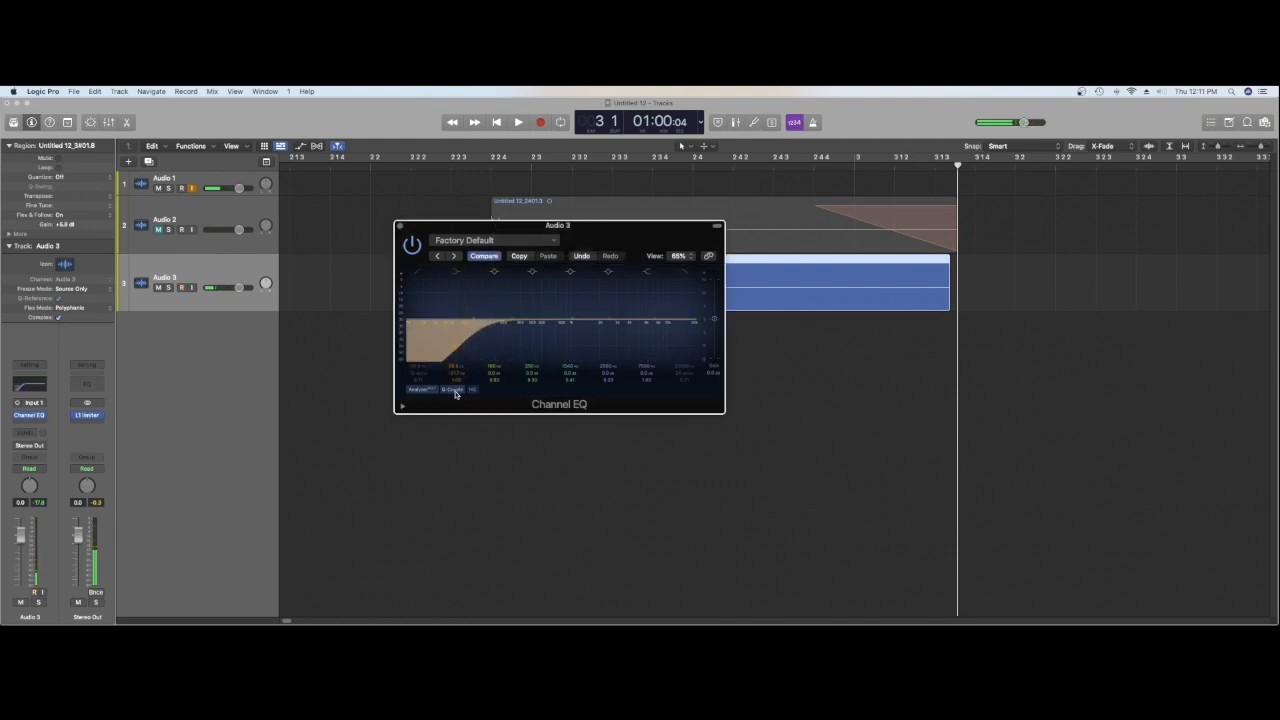
key("space")
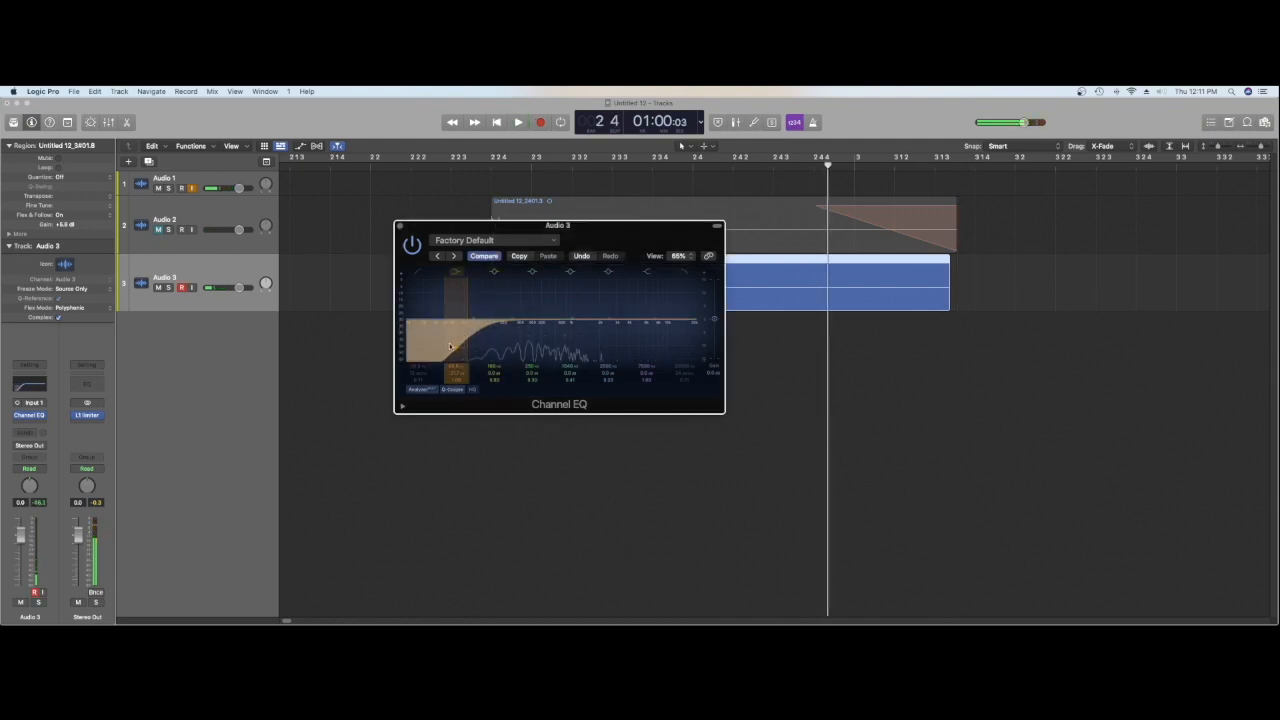
Step: Sweep the Audio 3 low-shelf cut up into the low mids and back down to the lowest frequencies while listening
left_click_drag(455, 349, 510, 348)
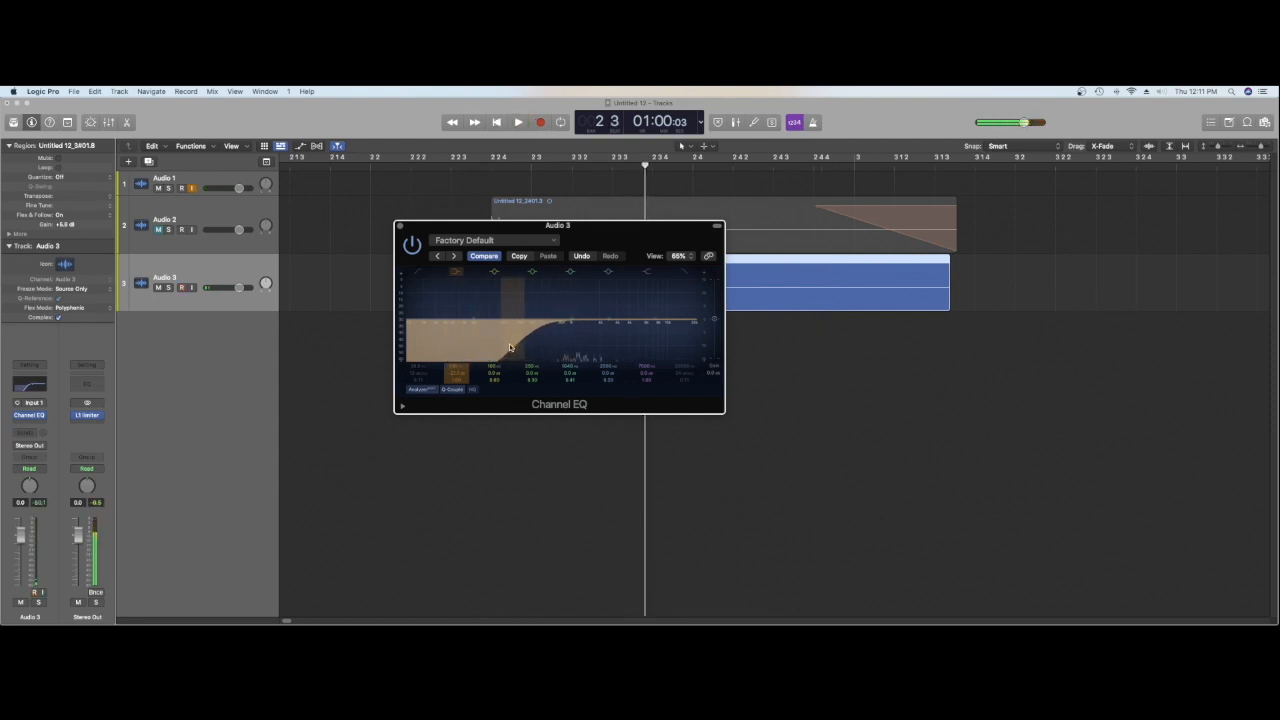
left_click_drag(472, 349, 411, 347)
key("space")
Step: Boost the lows and cut the low mids of Audio 3 in the Channel EQ, checking by playback
key("space")
left_click_drag(478, 297, 511, 356)
Step: Boost the Channel EQ's high shelf on Audio 3, listen to the result and close the plug-in
key("space")
key("space")
key("space")
key("space")
mouse_move(638, 321)
left_mouse_down()
mouse_move(641, 295)
mouse_move(648, 321)
left_mouse_up()
key("space")
key("space")
key("space")
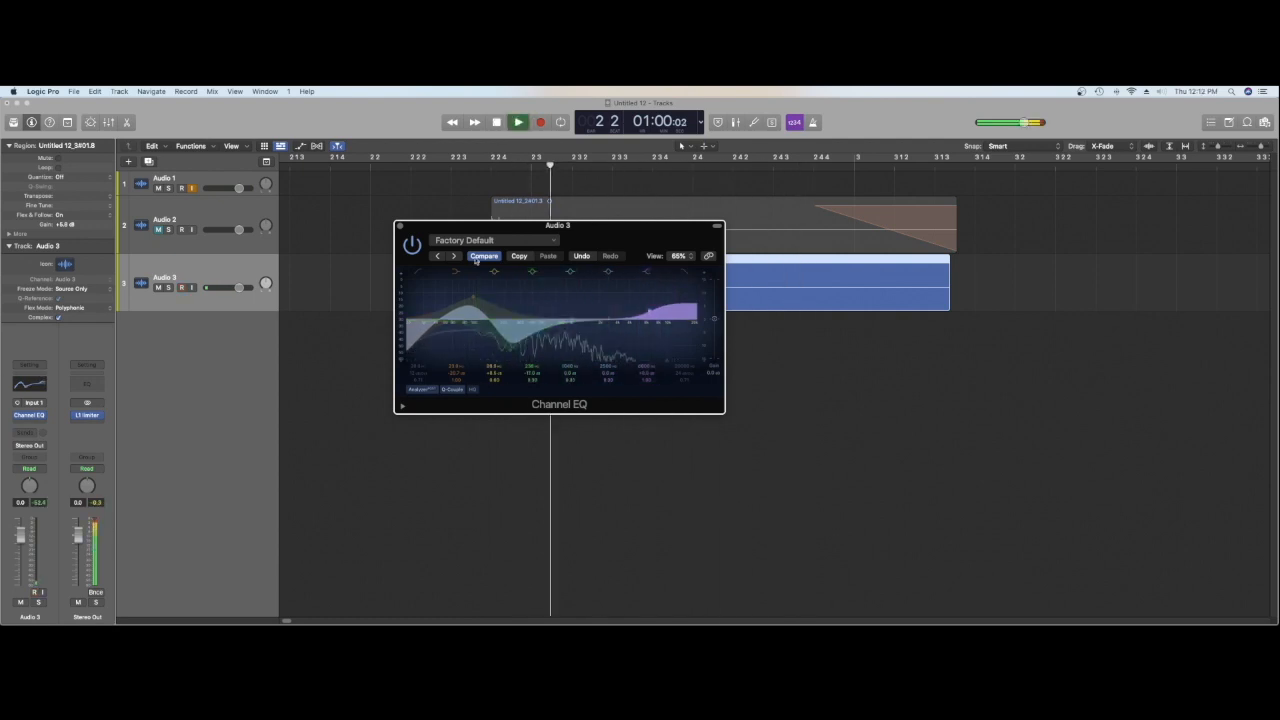
key("space")
left_click(398, 227)
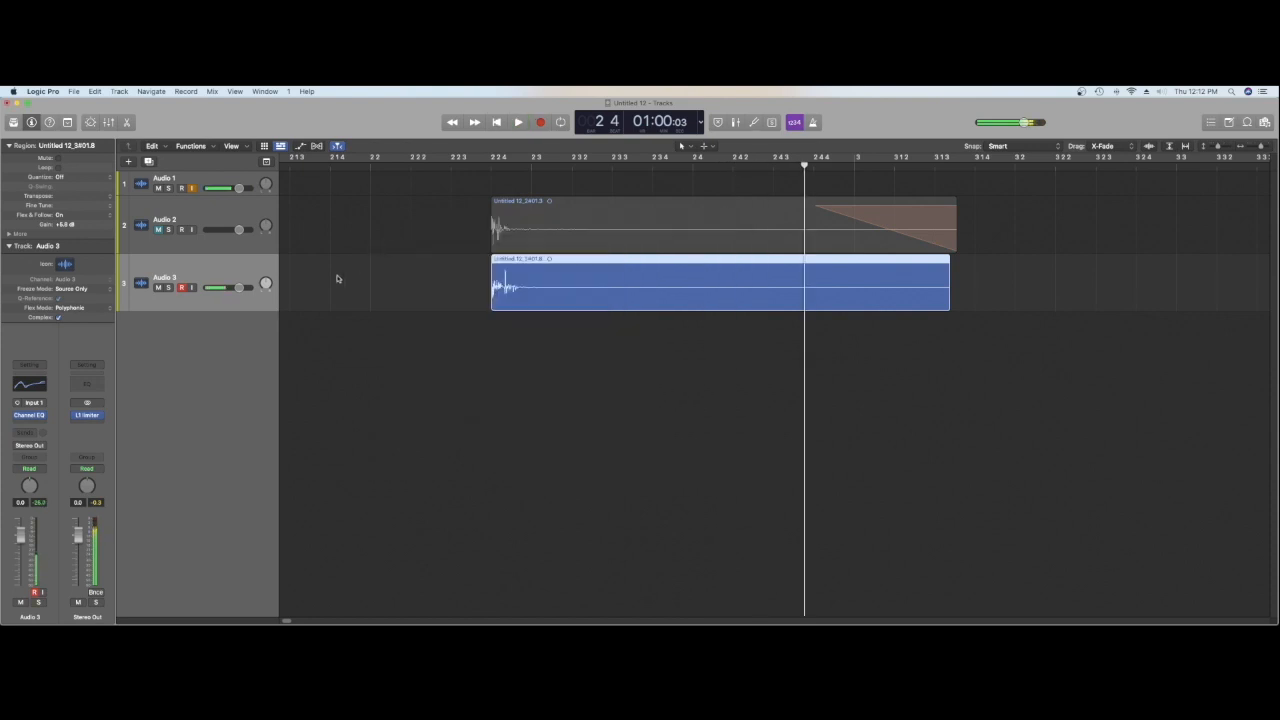
Step: Insert a mono H-Comp compressor on Audio 3 and adjust its analog, ratio, threshold and attack settings
left_click(30, 424)
mouse_move(44, 461)
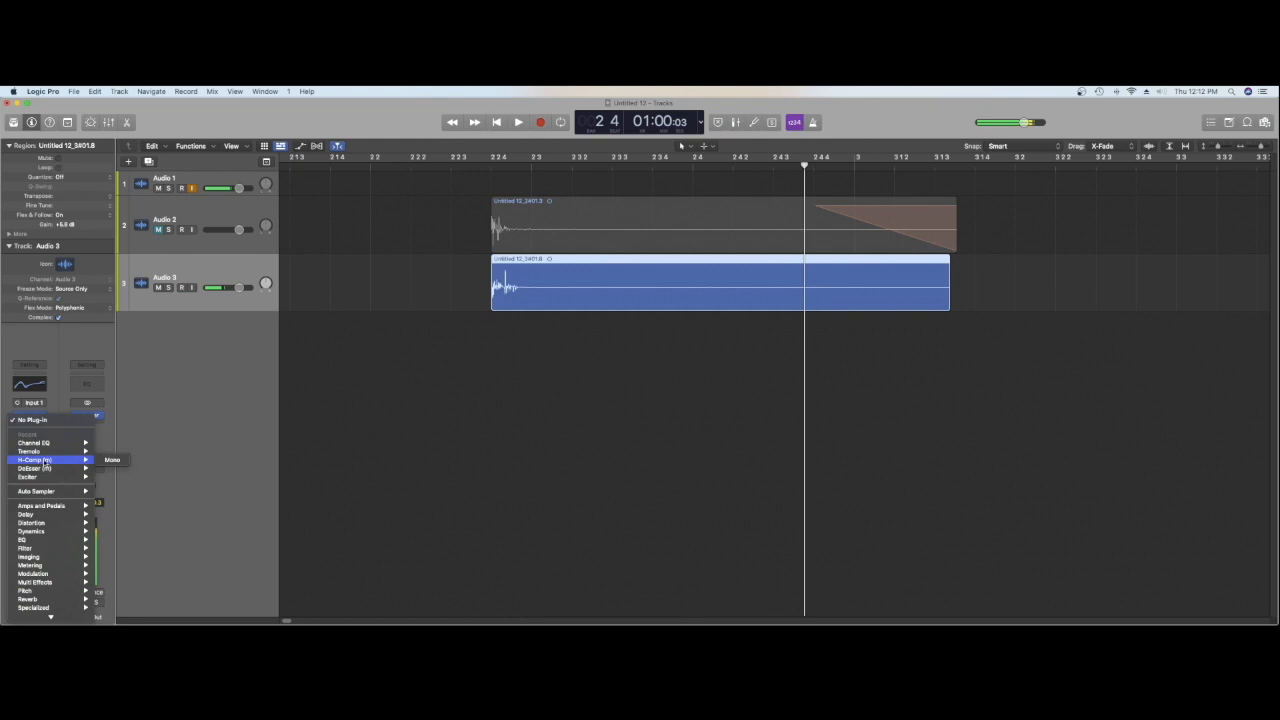
left_click(122, 464)
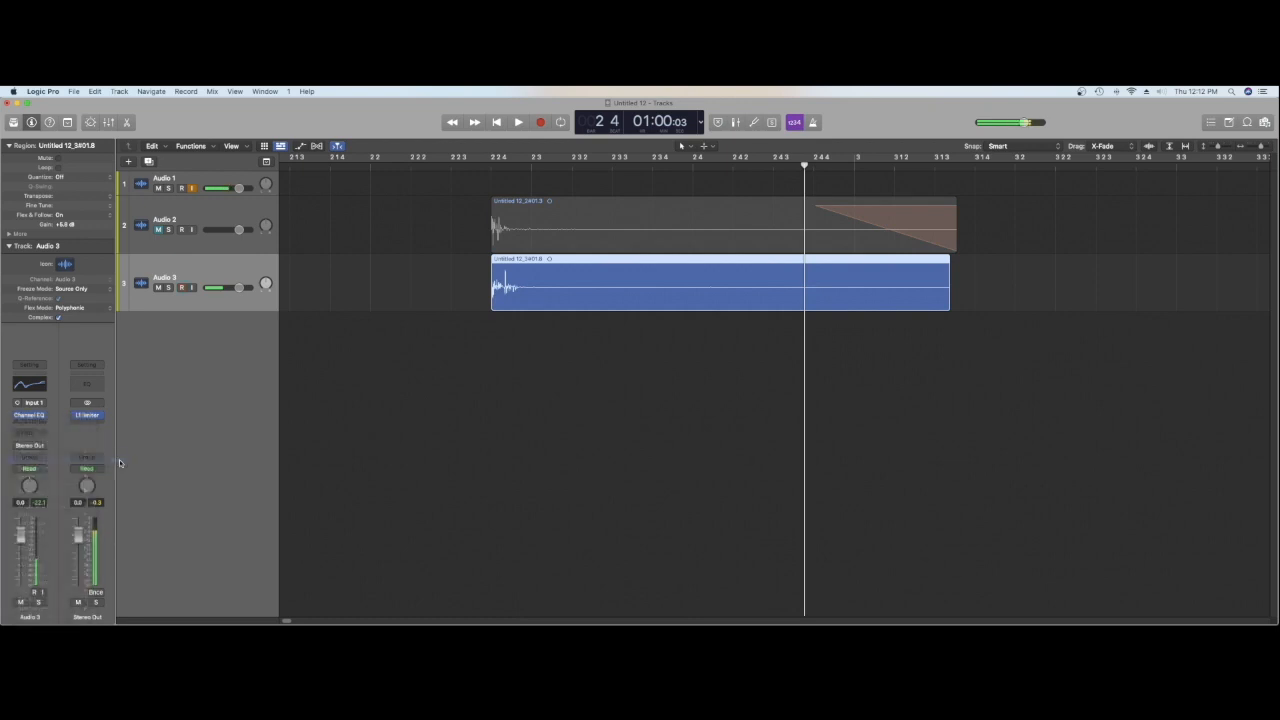
left_click_drag(436, 303, 437, 320)
left_click_drag(438, 371, 438, 348)
left_click_drag(566, 429, 566, 402)
left_click_drag(473, 441, 473, 438)
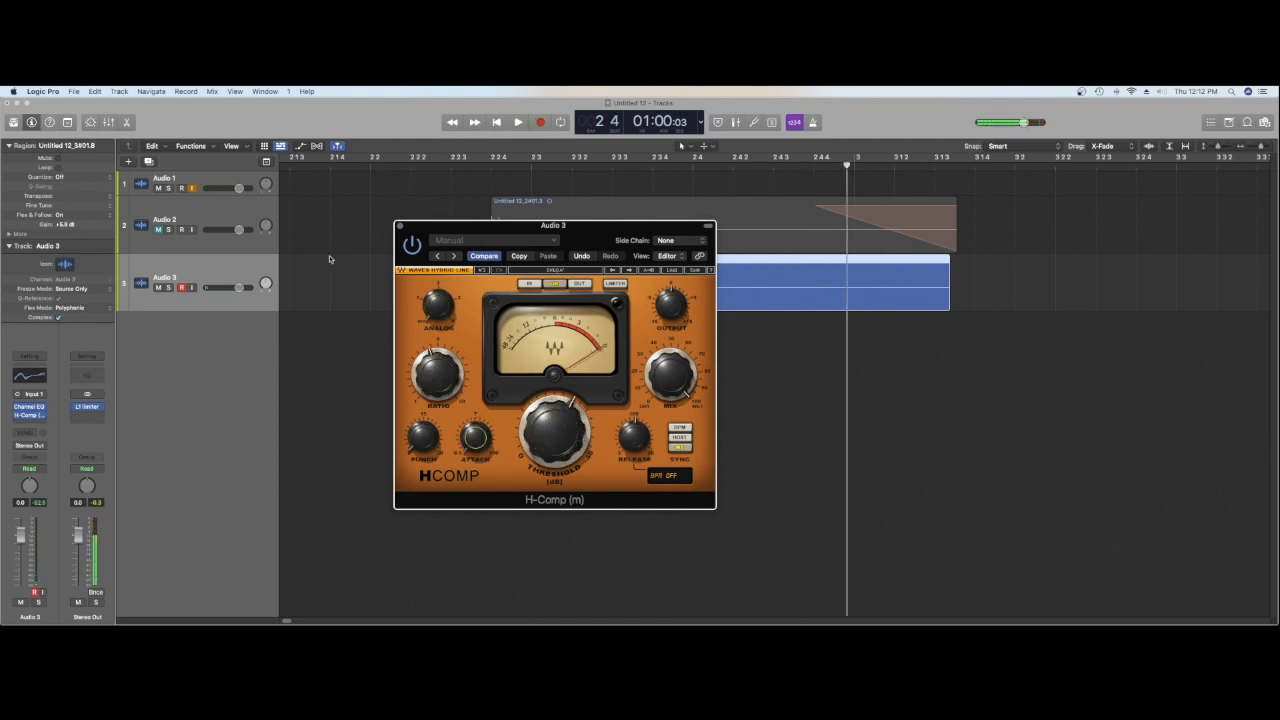
Step: Play back the compressed Audio 3 sound and close the H-Comp plug-in
left_click(191, 188)
key("space")
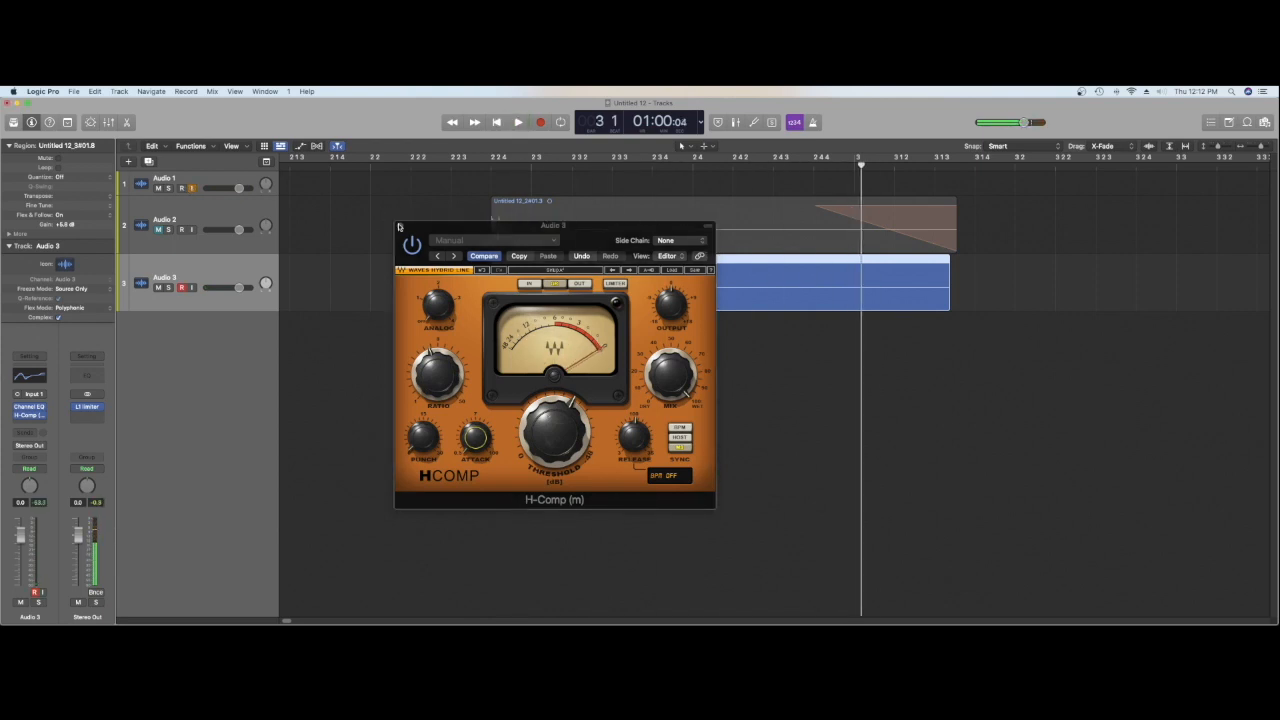
key("space")
left_click(400, 228)
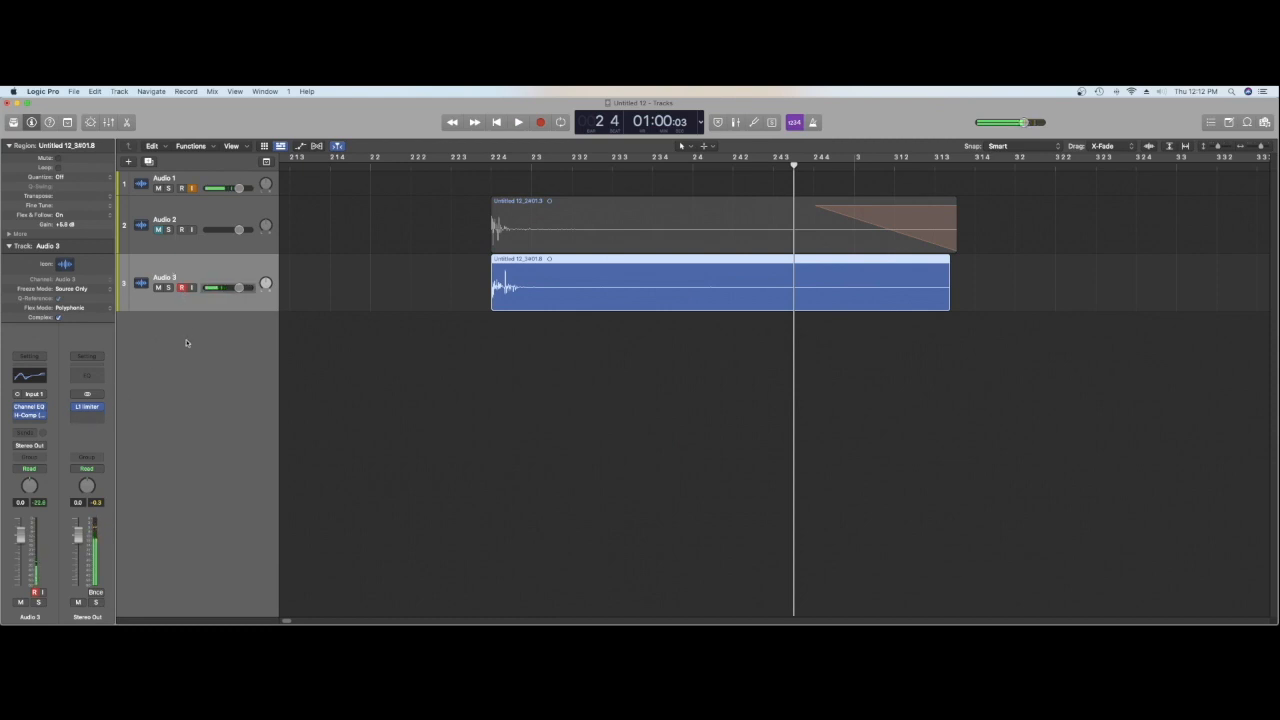
Step: Examine the plug-in chains on Audio 2 and Audio 1
left_click(181, 247)
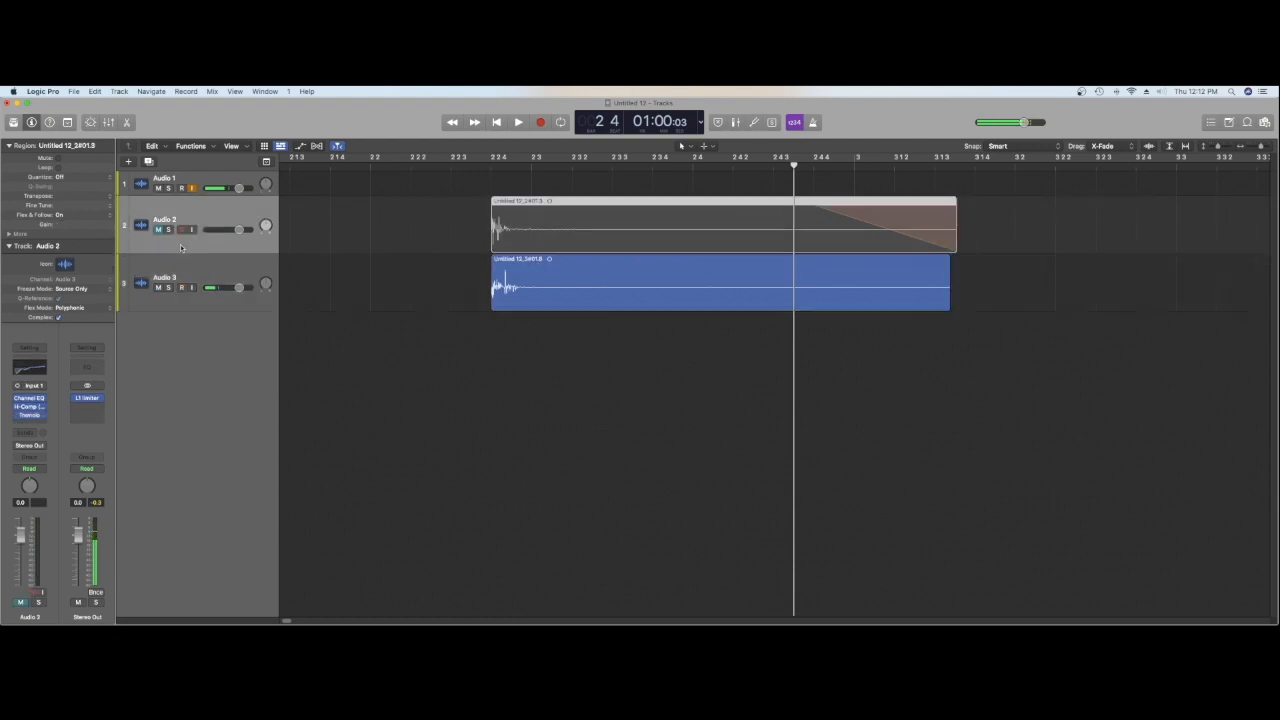
left_click(203, 178)
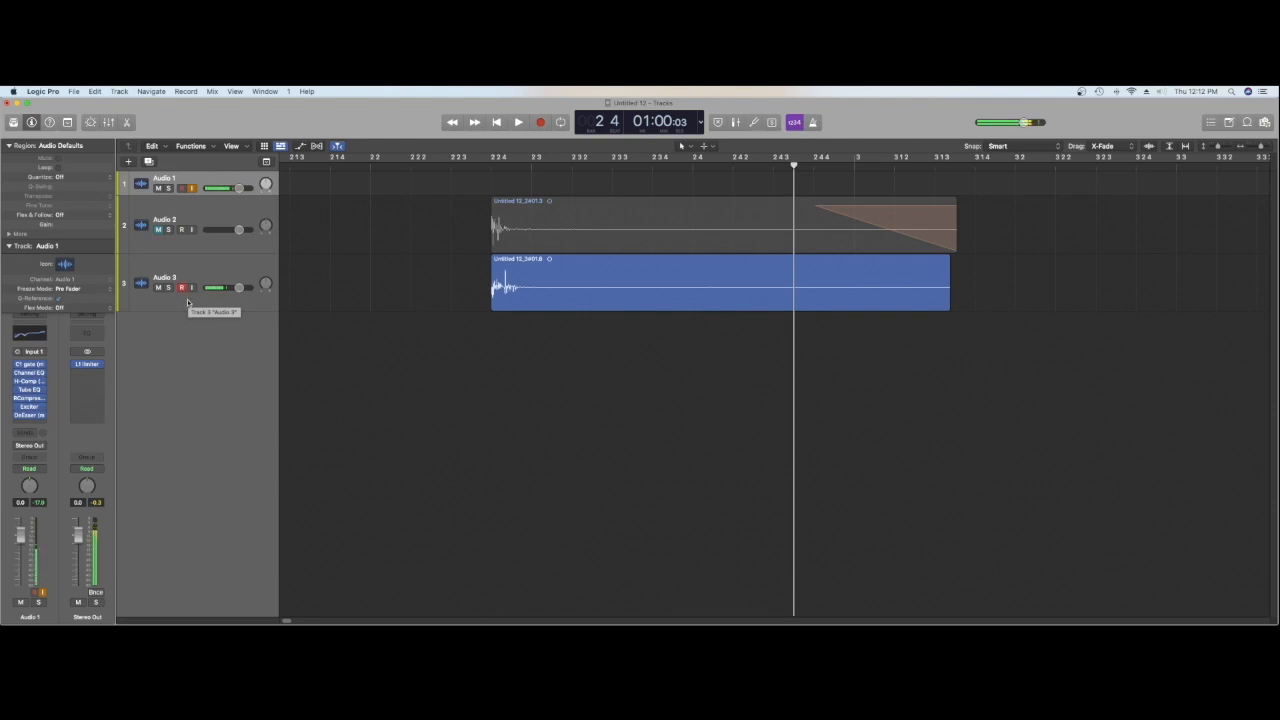
Step: Add a send from the Audio 3 track to Bus 2
left_click(187, 300)
left_click(24, 428)
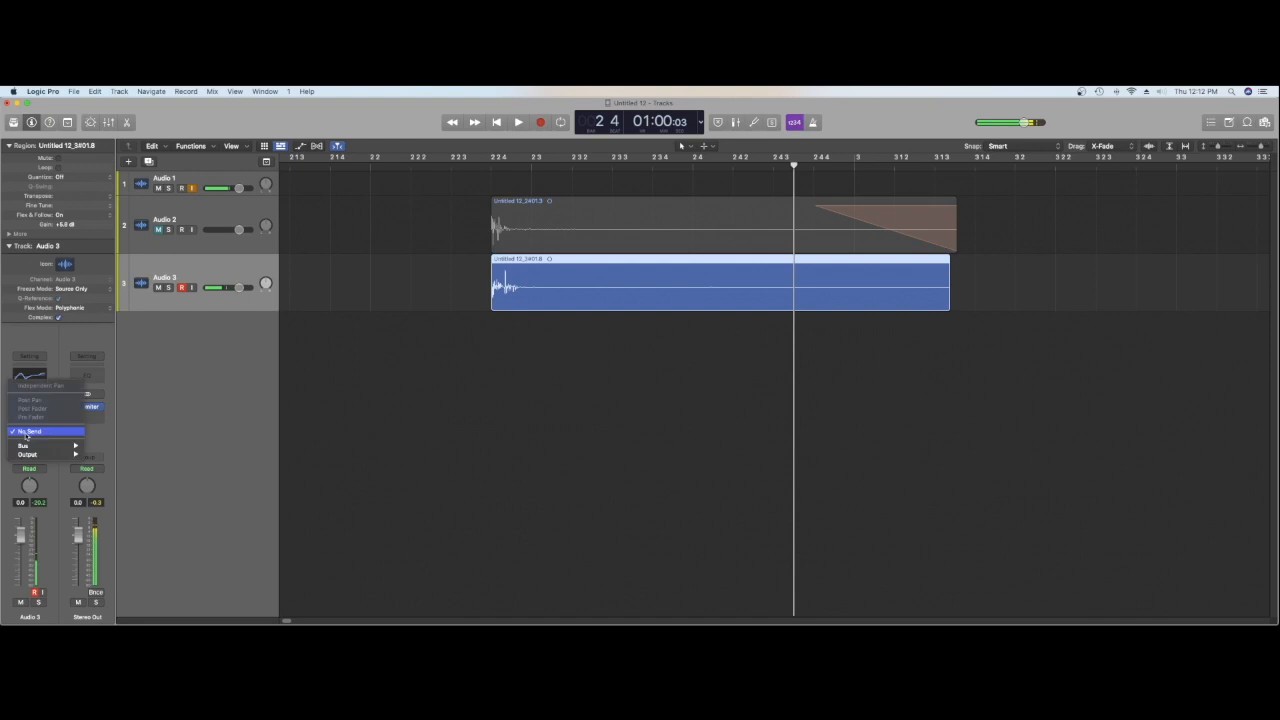
mouse_move(40, 445)
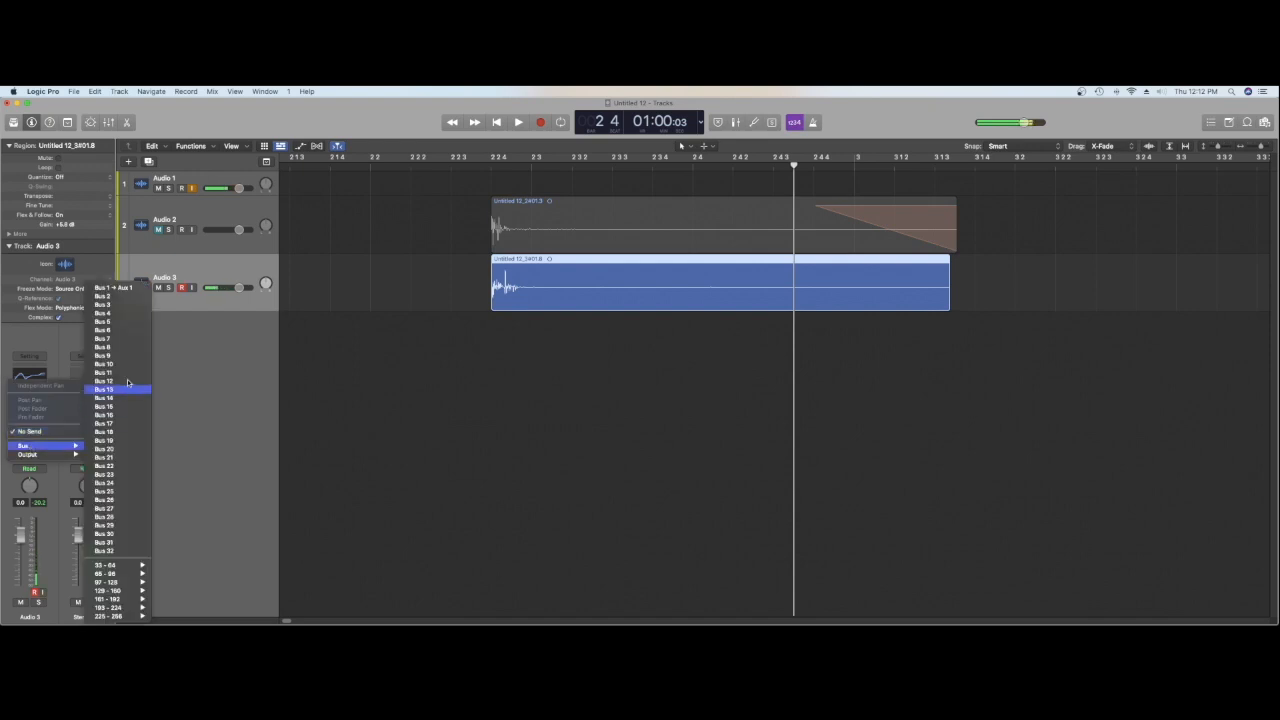
left_click(118, 297)
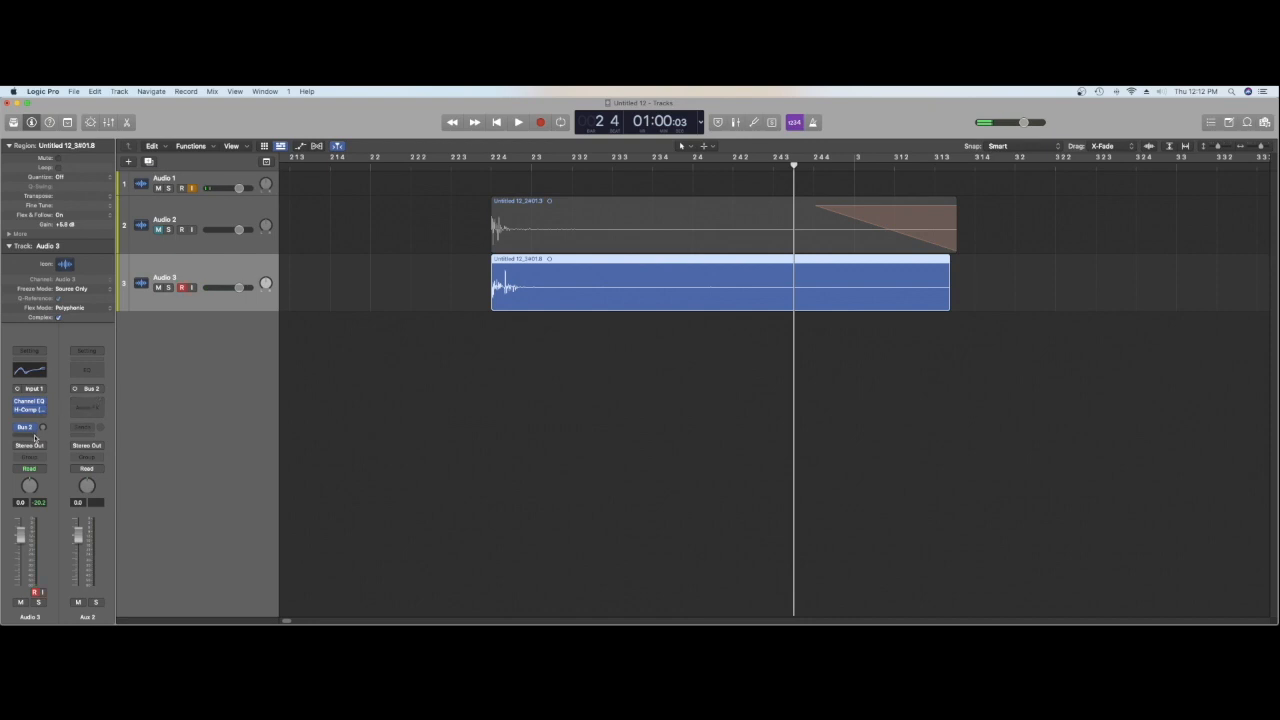
Step: Insert a mono-to-stereo Space Designer reverb on the Aux 2 channel fed by Bus 2
left_click(86, 406)
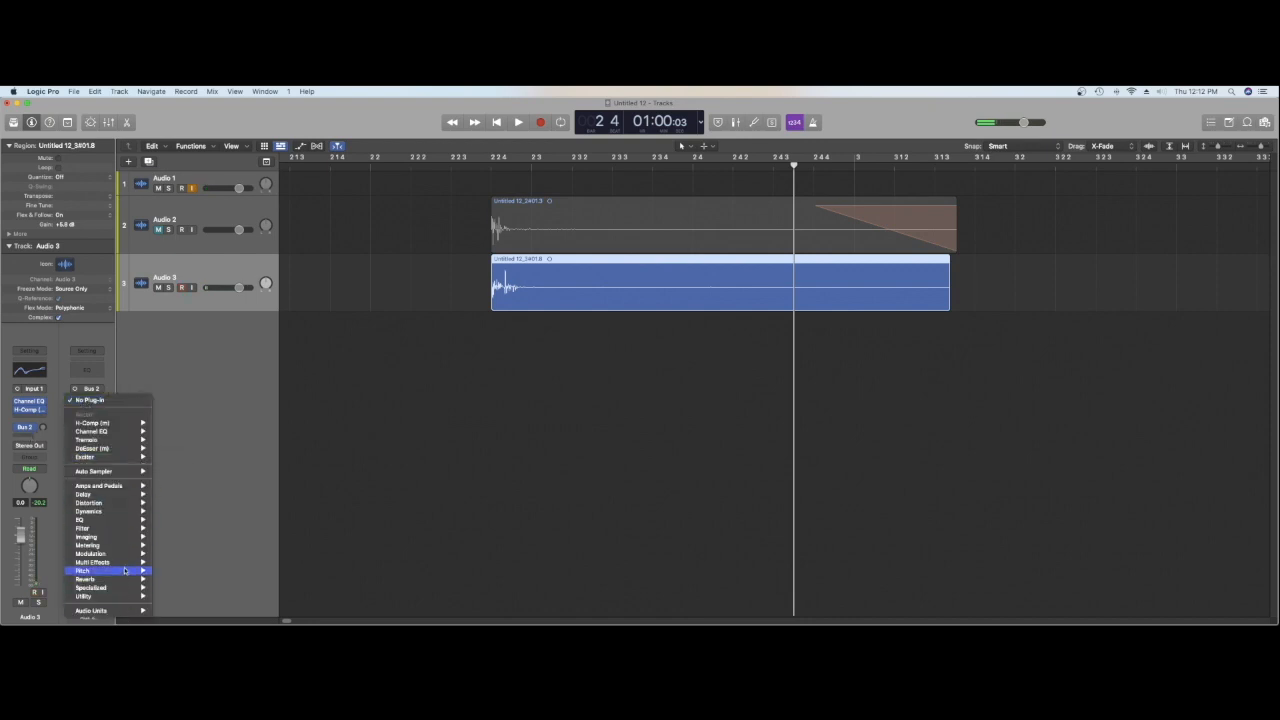
mouse_move(129, 551)
mouse_move(125, 579)
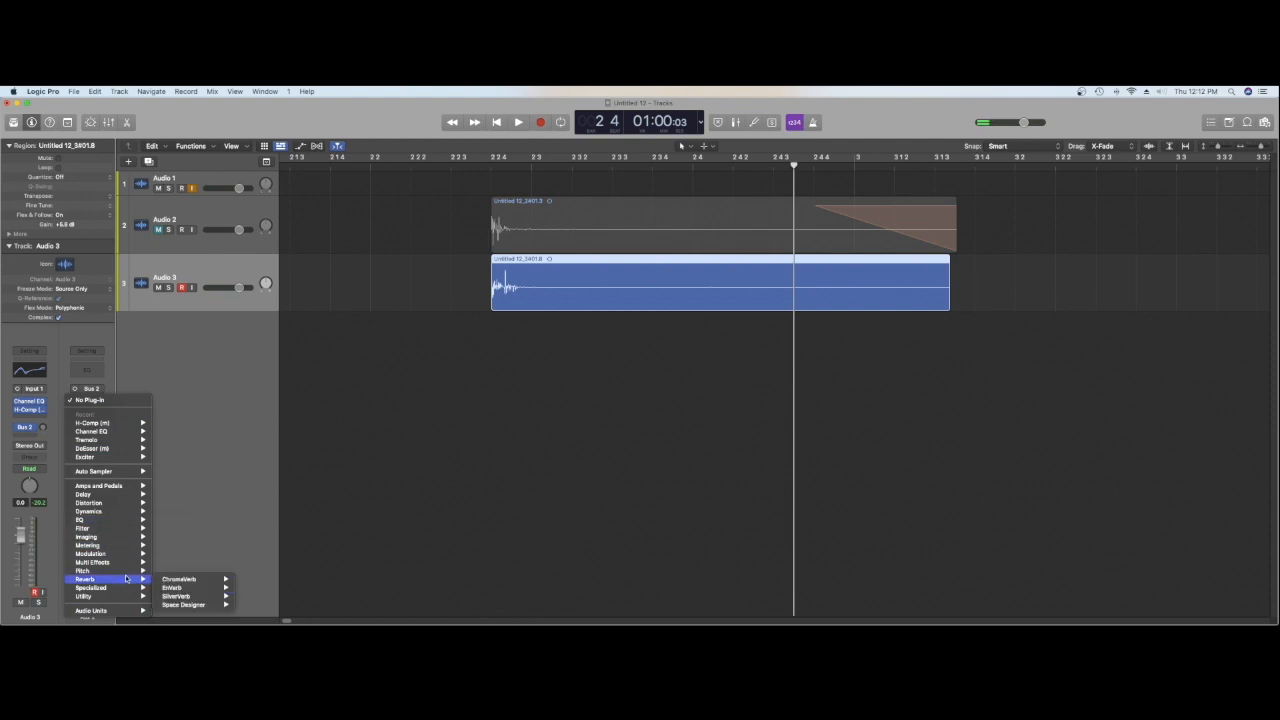
mouse_move(222, 605)
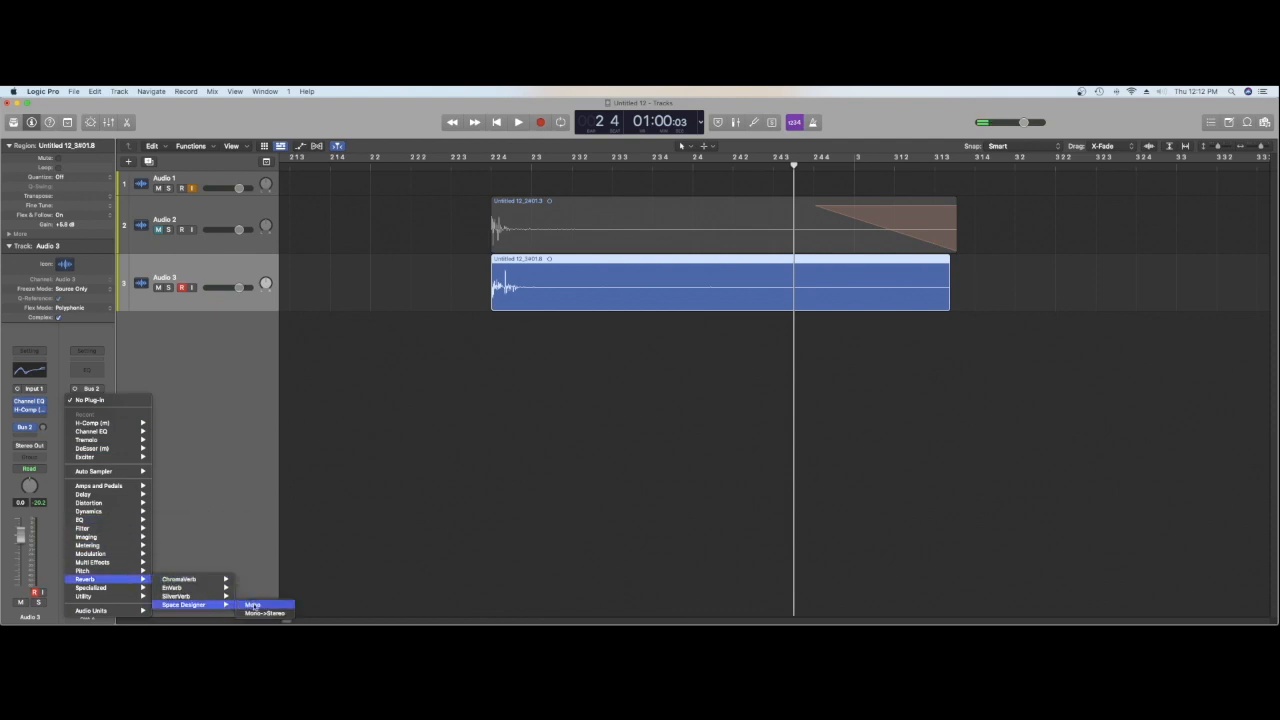
left_click(259, 613)
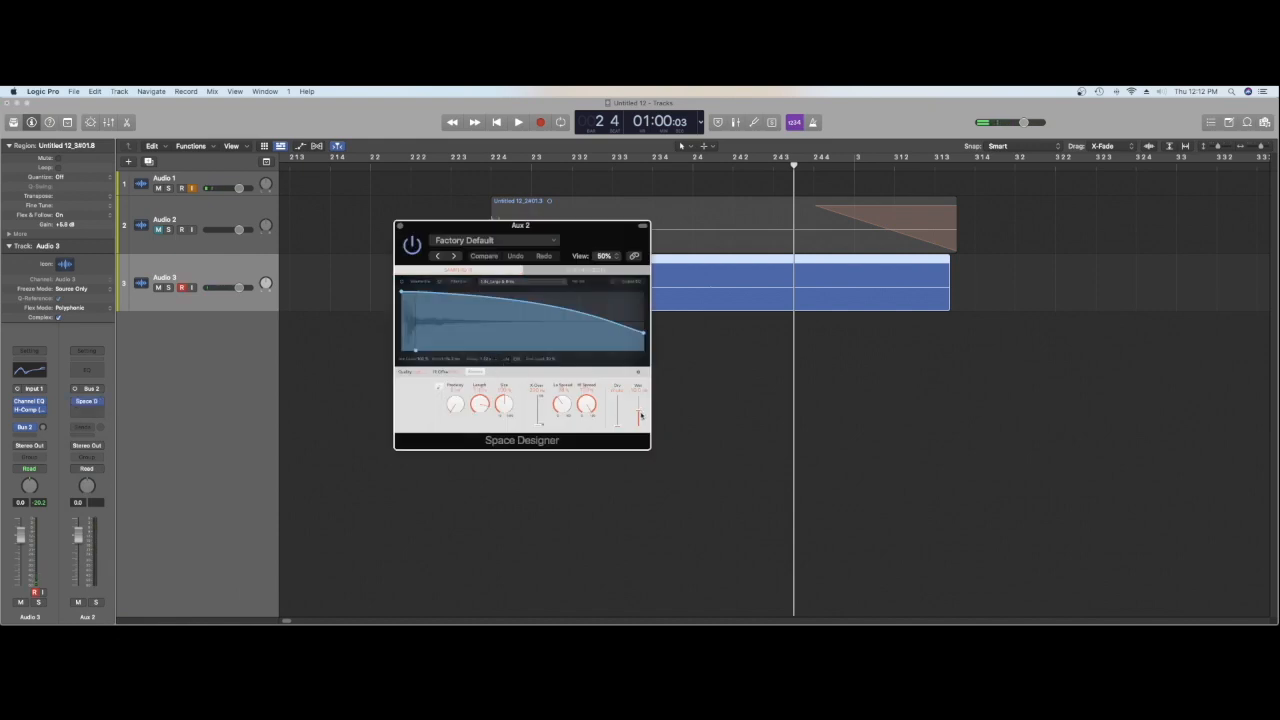
Step: Raise Space Designer's wet level, set Audio 3's Bus 2 send to about -12.7 dB and play back the result
left_click_drag(639, 414, 639, 397)
left_click_drag(42, 428, 42, 424)
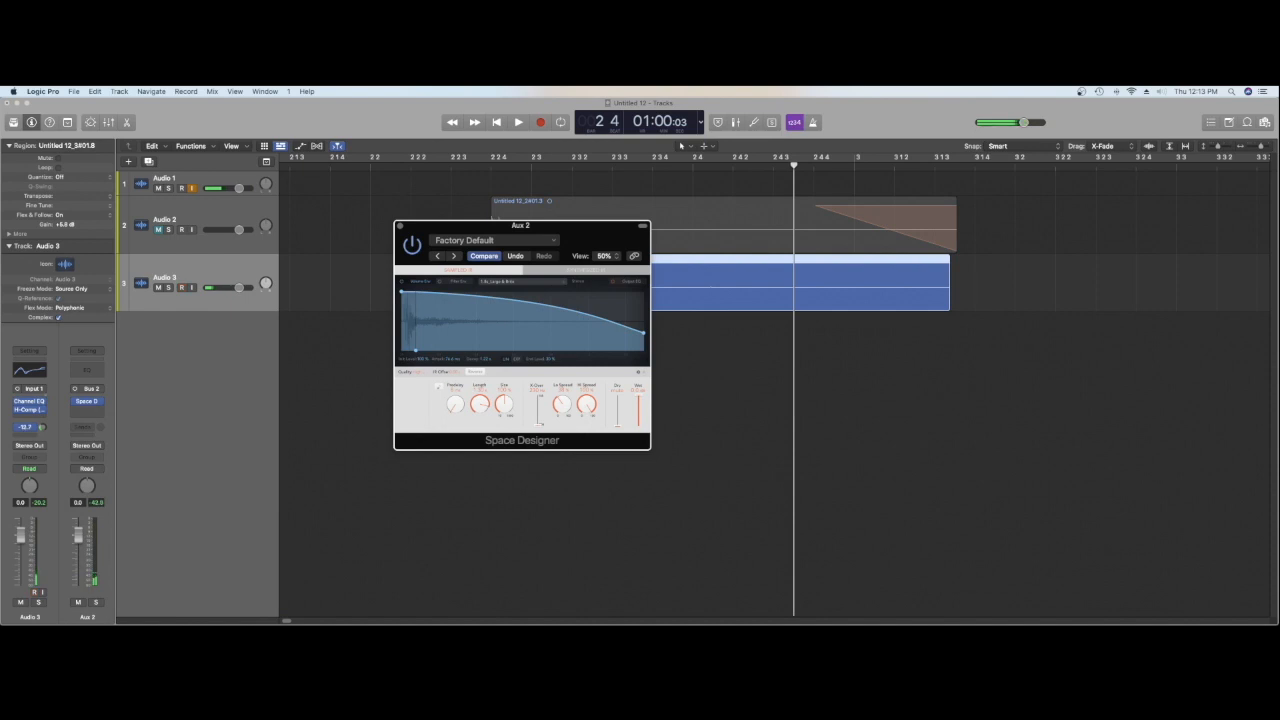
key("space")
key("space")
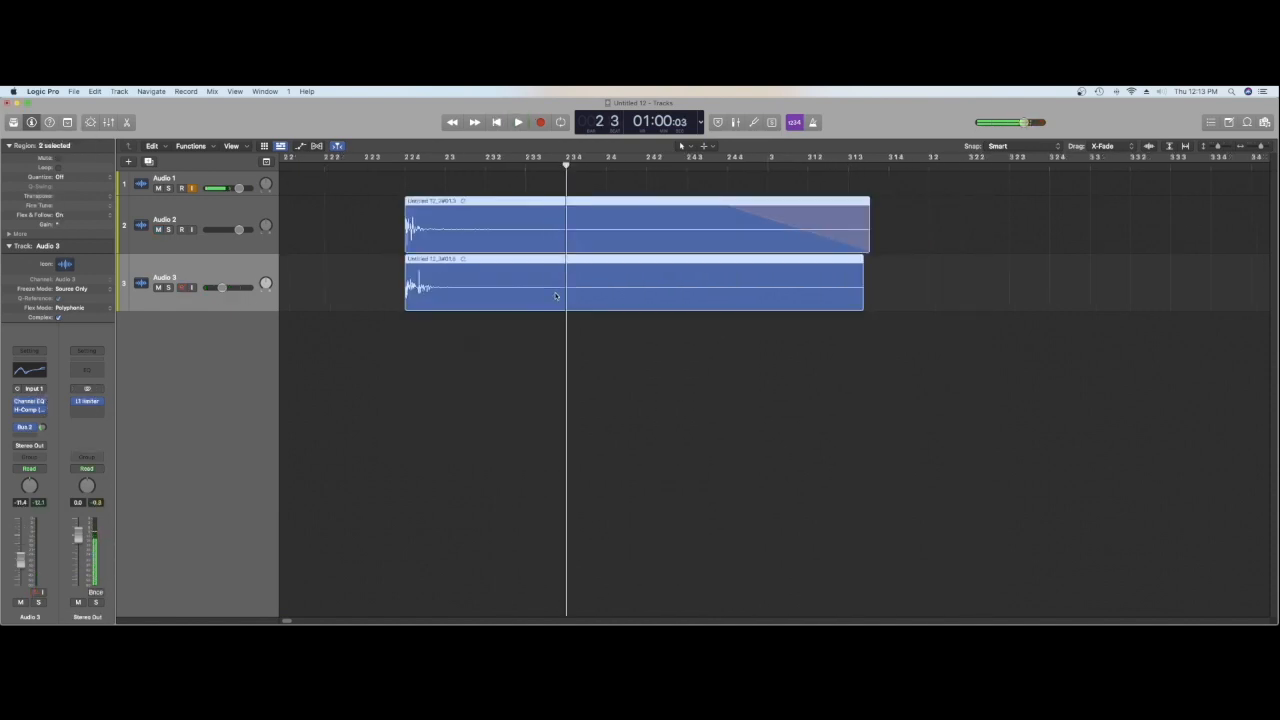
Step: Split the Audio 2 and Audio 3 regions at the playhead and delete a thin slice of both right after the cut
right_click(564, 296)
left_click(597, 297)
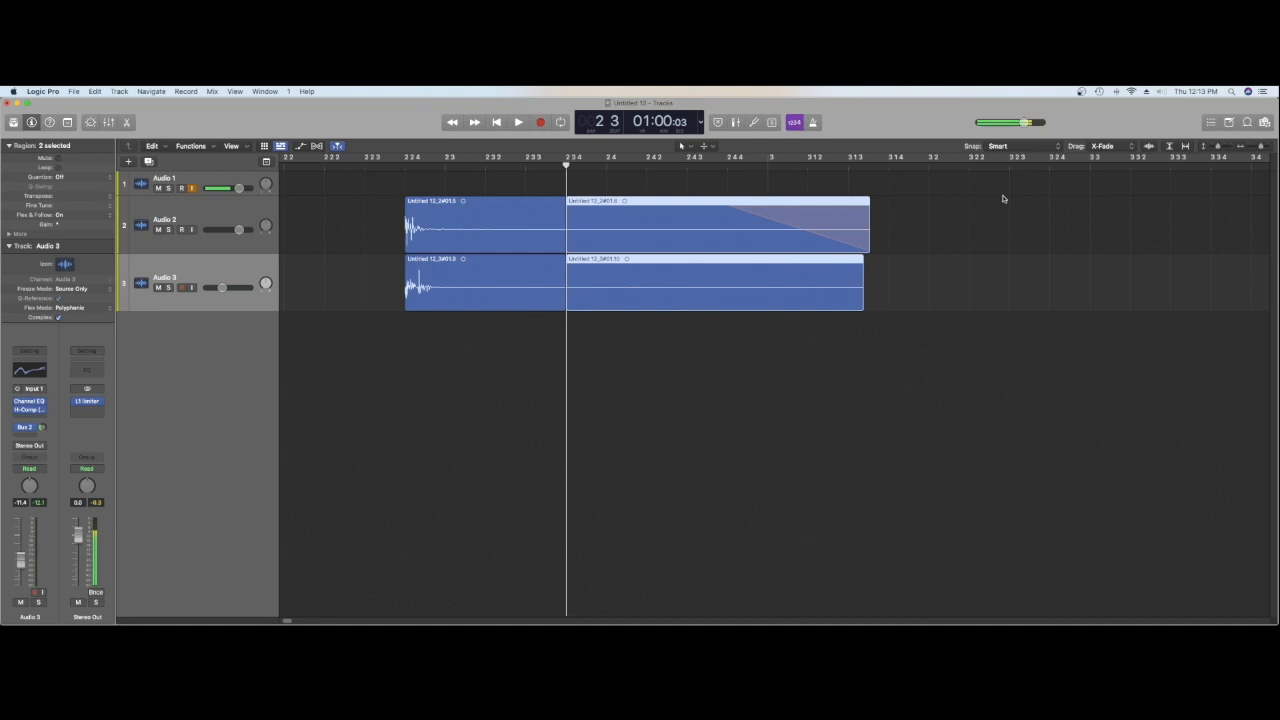
left_click(1263, 147)
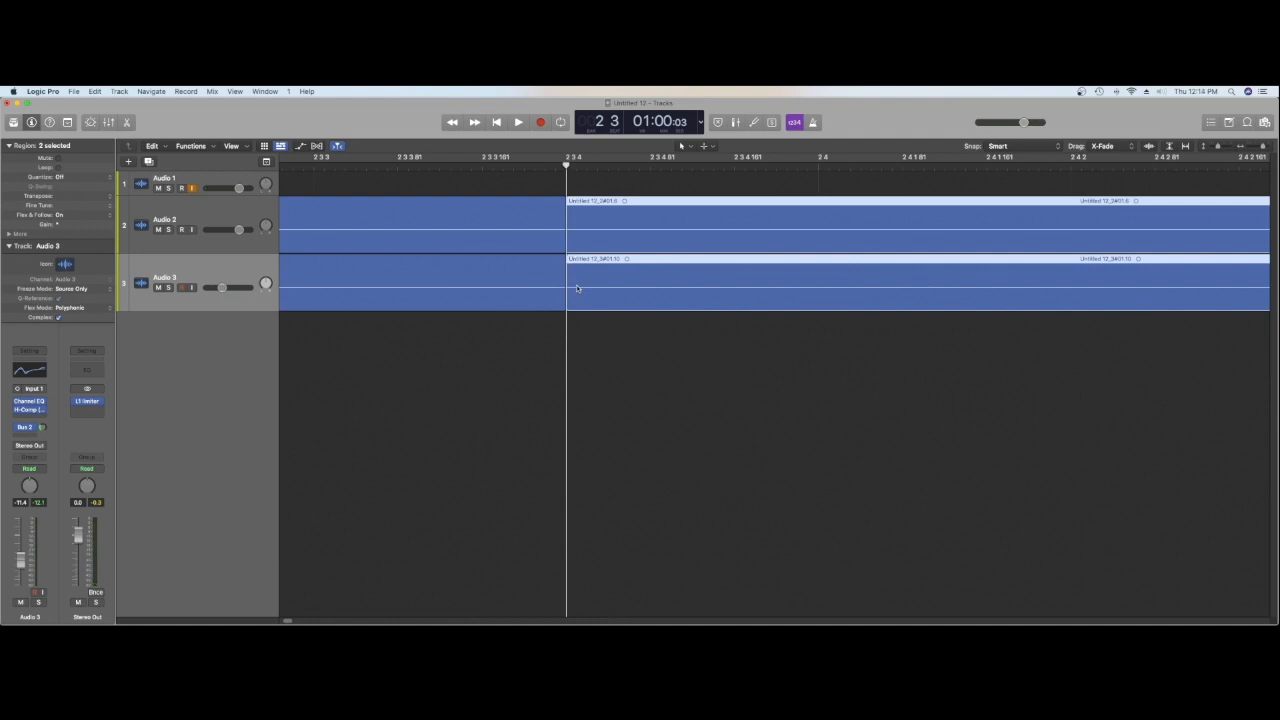
left_click(574, 203)
left_click_drag(574, 203, 566, 270)
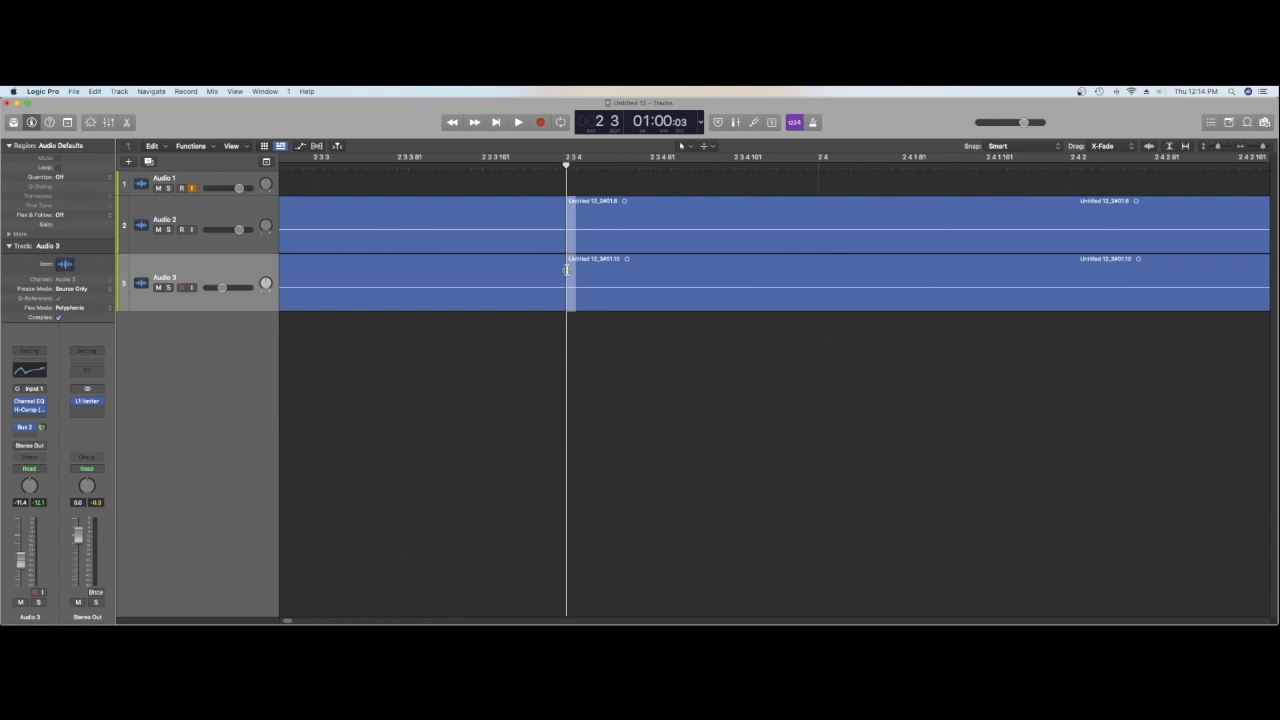
key("Delete")
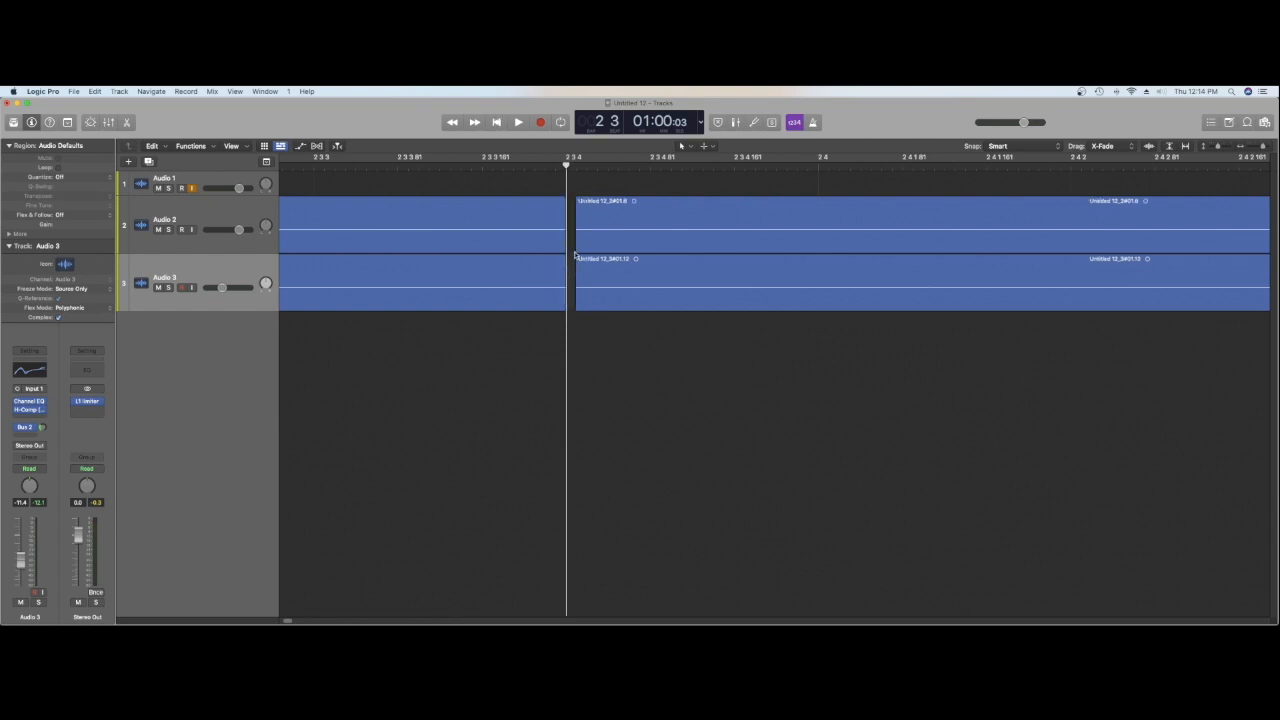
Step: Delete a second thin slice from both tracks a little after the first gap
left_click(588, 164)
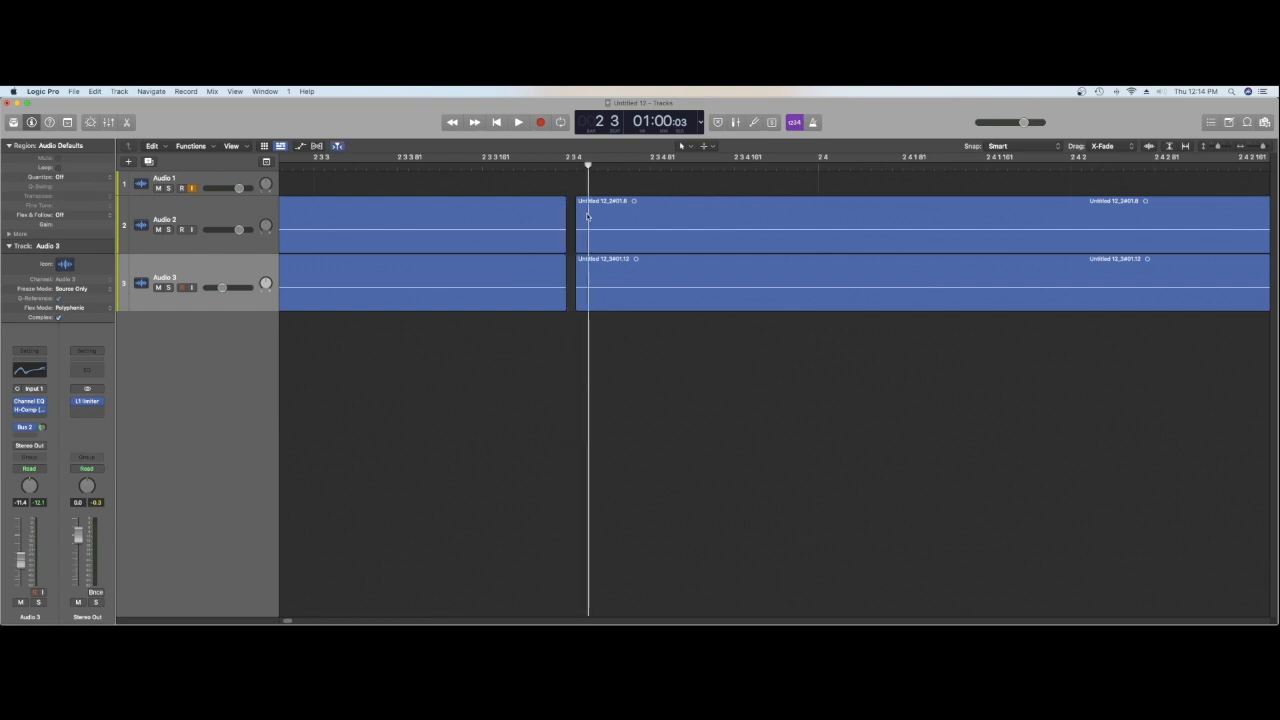
left_click_drag(588, 213, 595, 275)
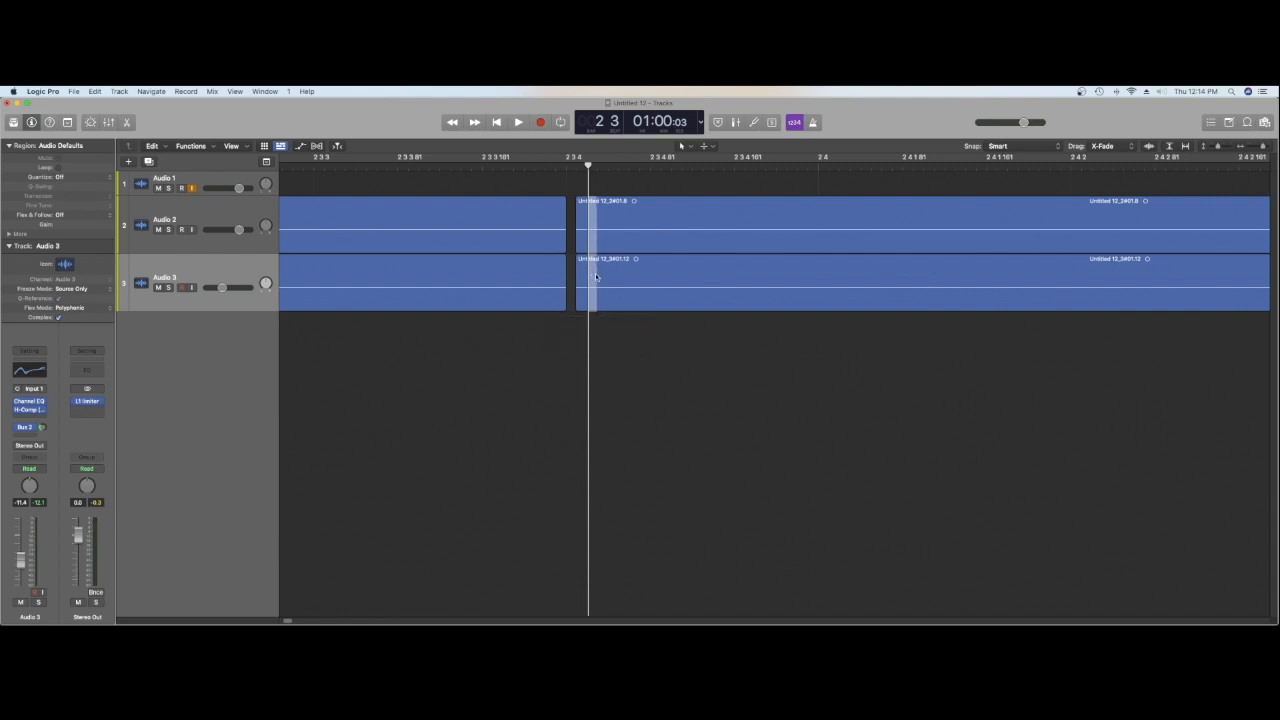
key("Delete")
Step: Play back the passage across the two new gaps to check the stutter effect
left_click(481, 168)
key("space")
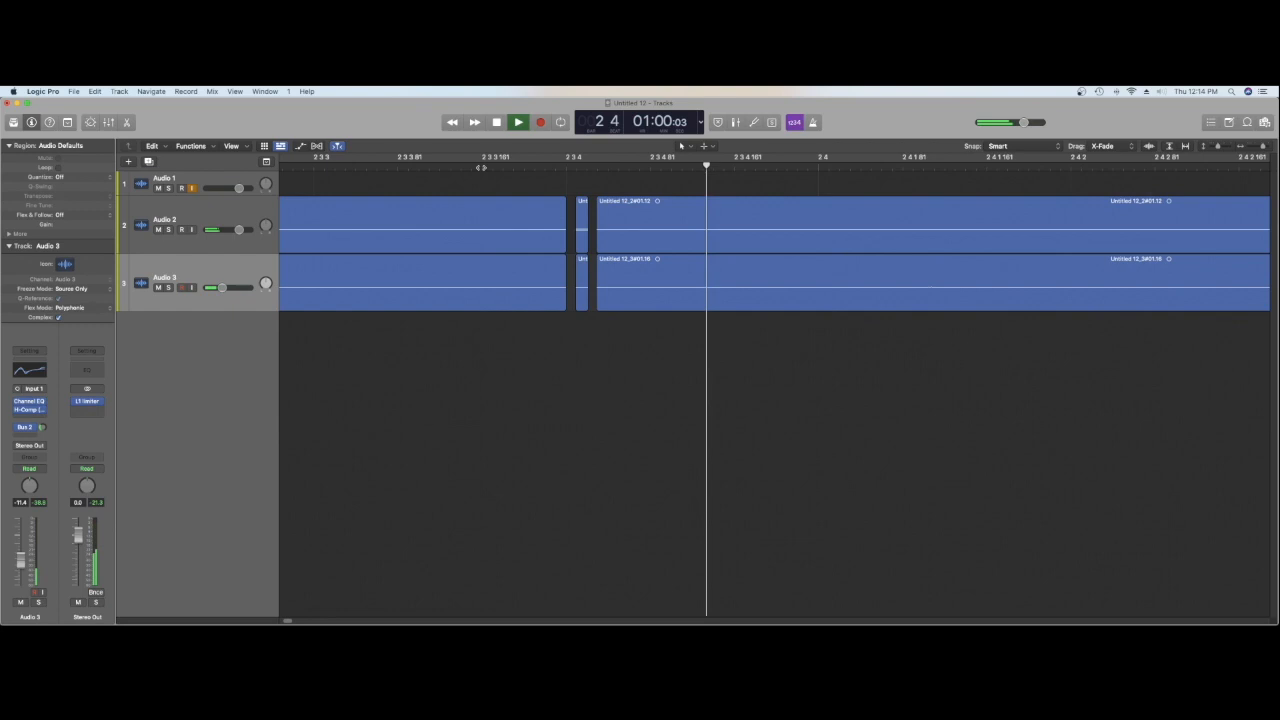
key("space")
key("space")
key("space")
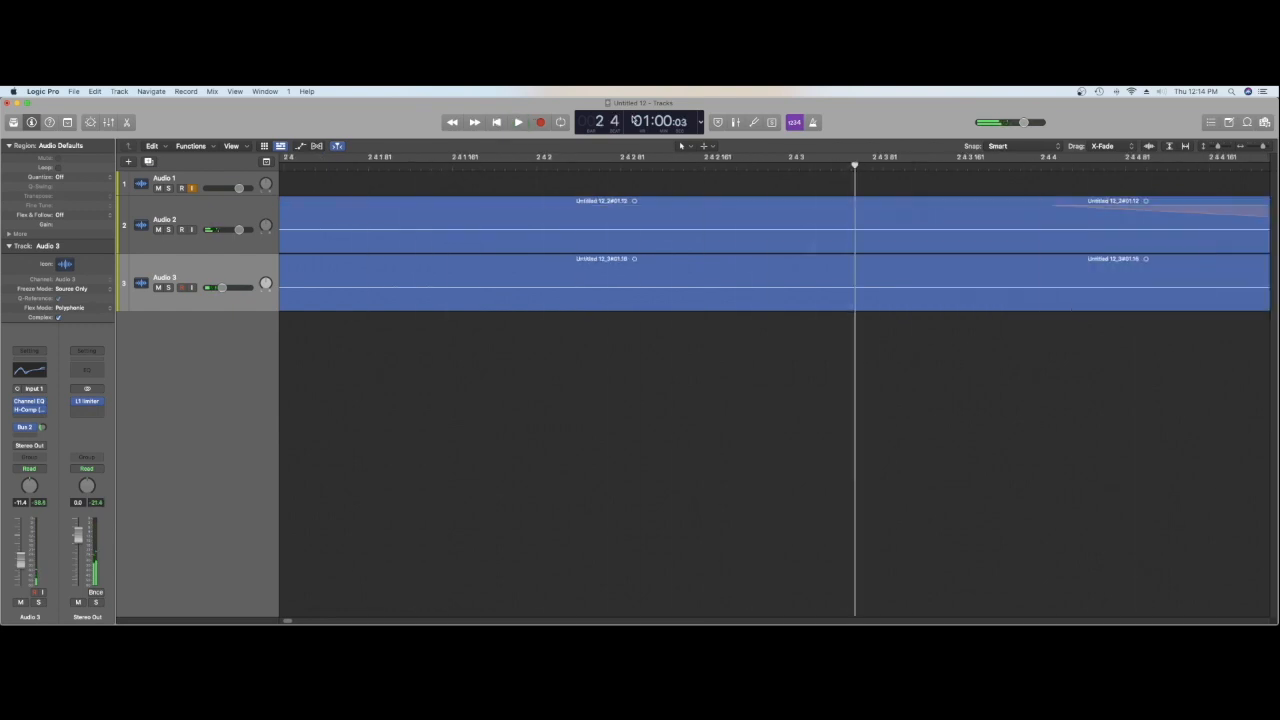
Step: Play the whole layered hit repeatedly from just before the regions' start to judge the gaps in context
left_click_drag(1264, 148, 1259, 148)
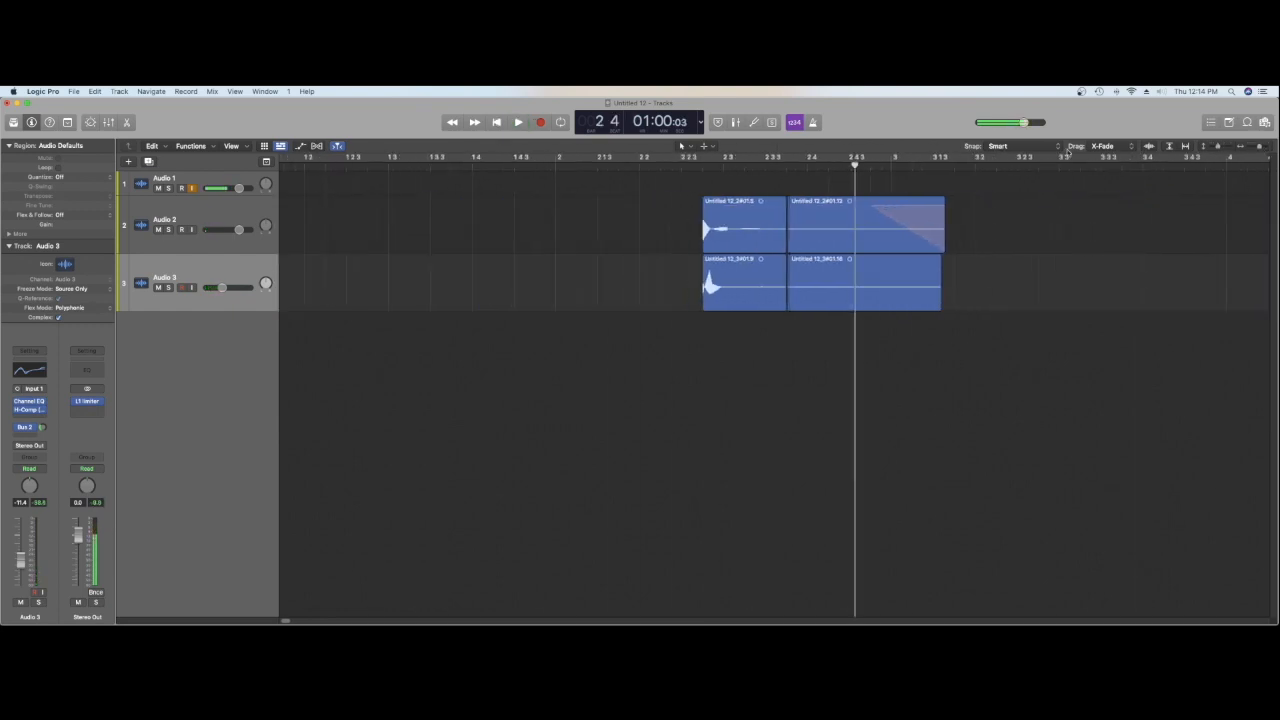
left_click(751, 169)
key("space")
key("space")
left_click(698, 169)
key("space")
key("space")
left_click(699, 168)
key("space")
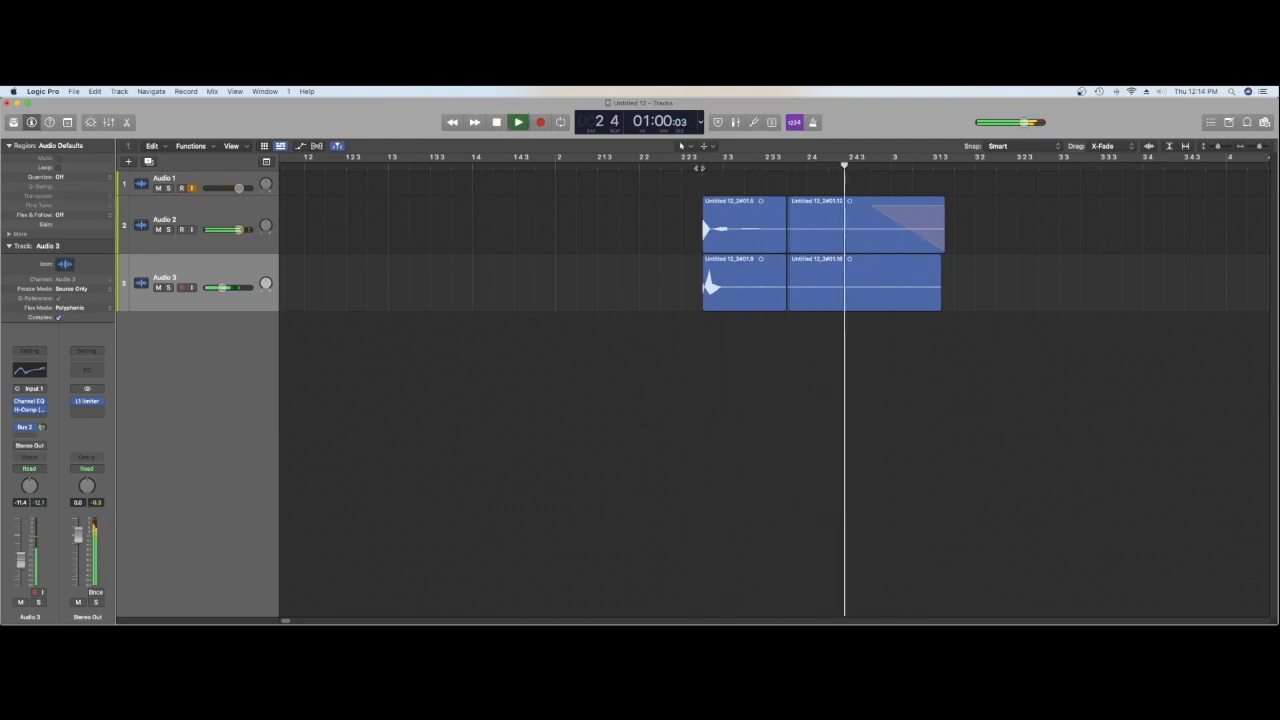
key("space")
left_click(700, 167)
key("space")
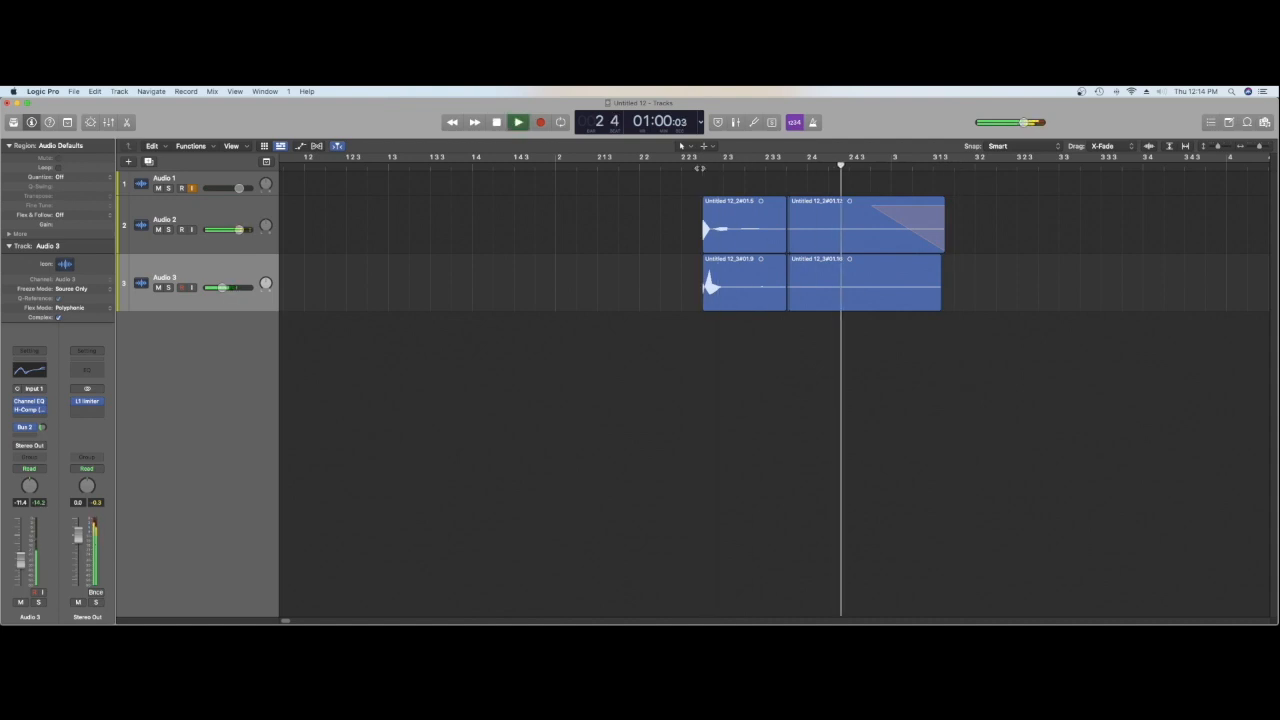
key("space")
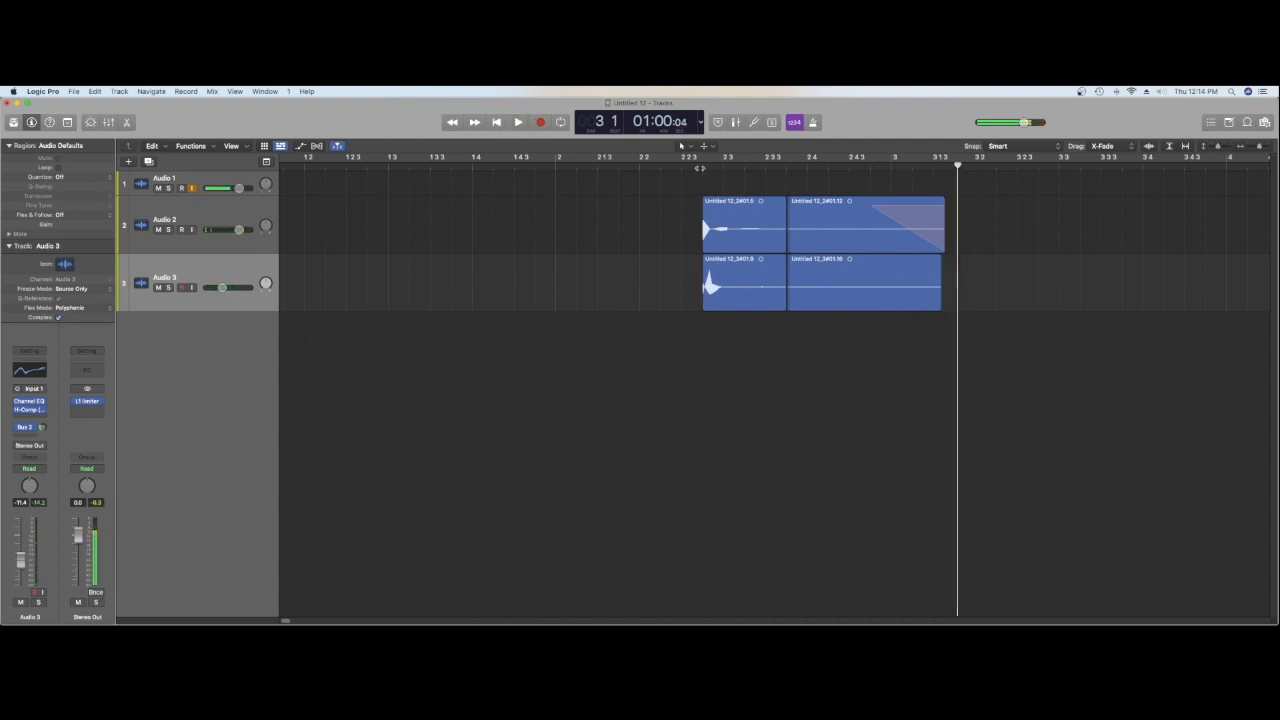
left_click(700, 167)
key("space")
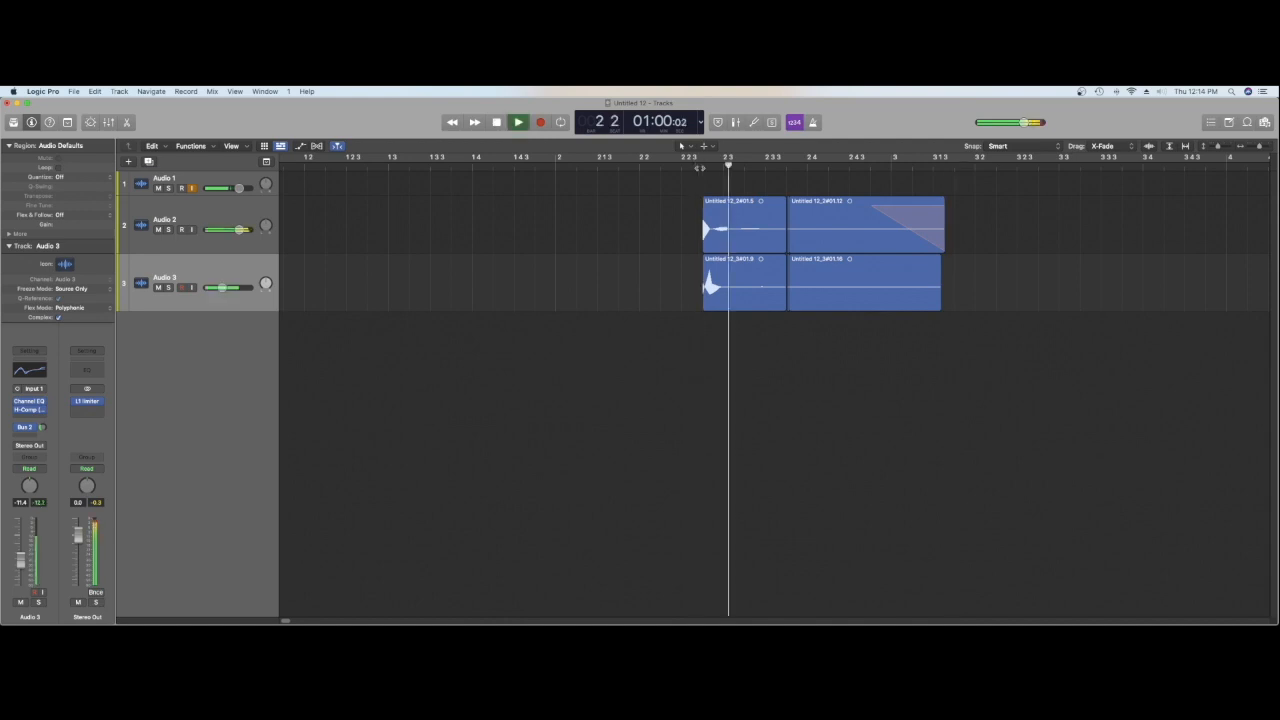
key("space")
left_click(659, 167)
key("space")
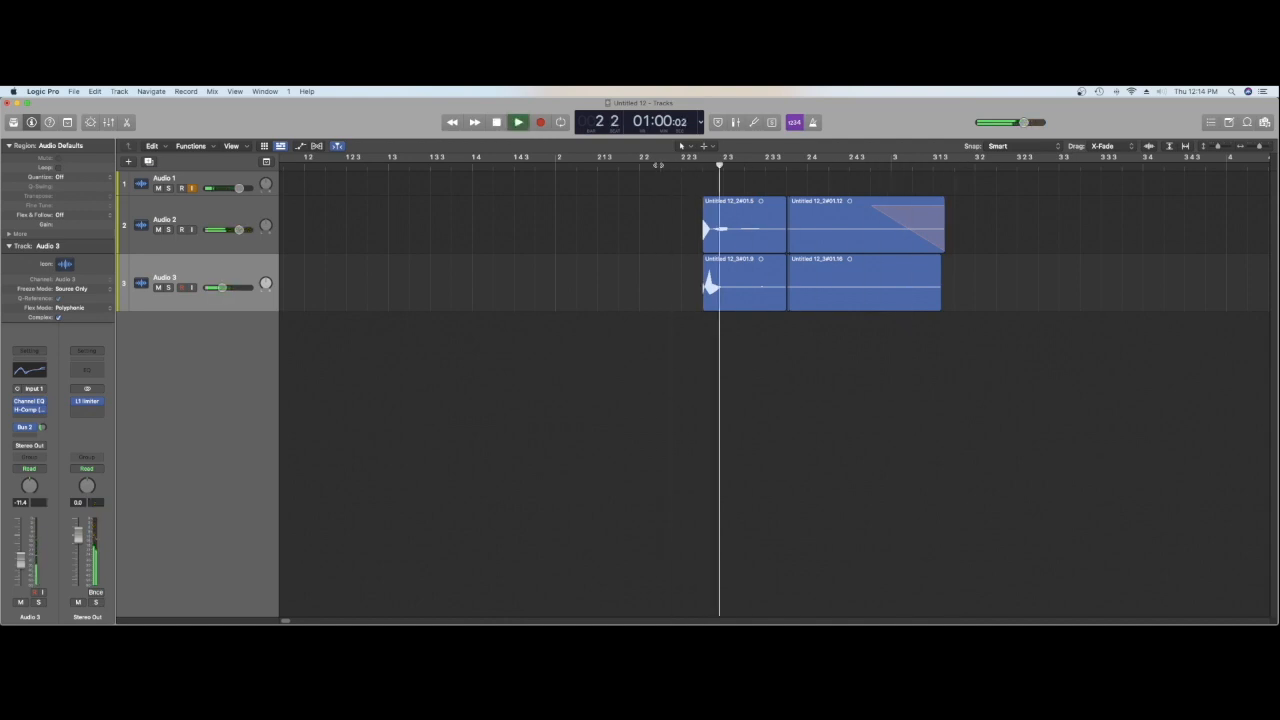
key("space")
left_click(680, 164)
key("space")
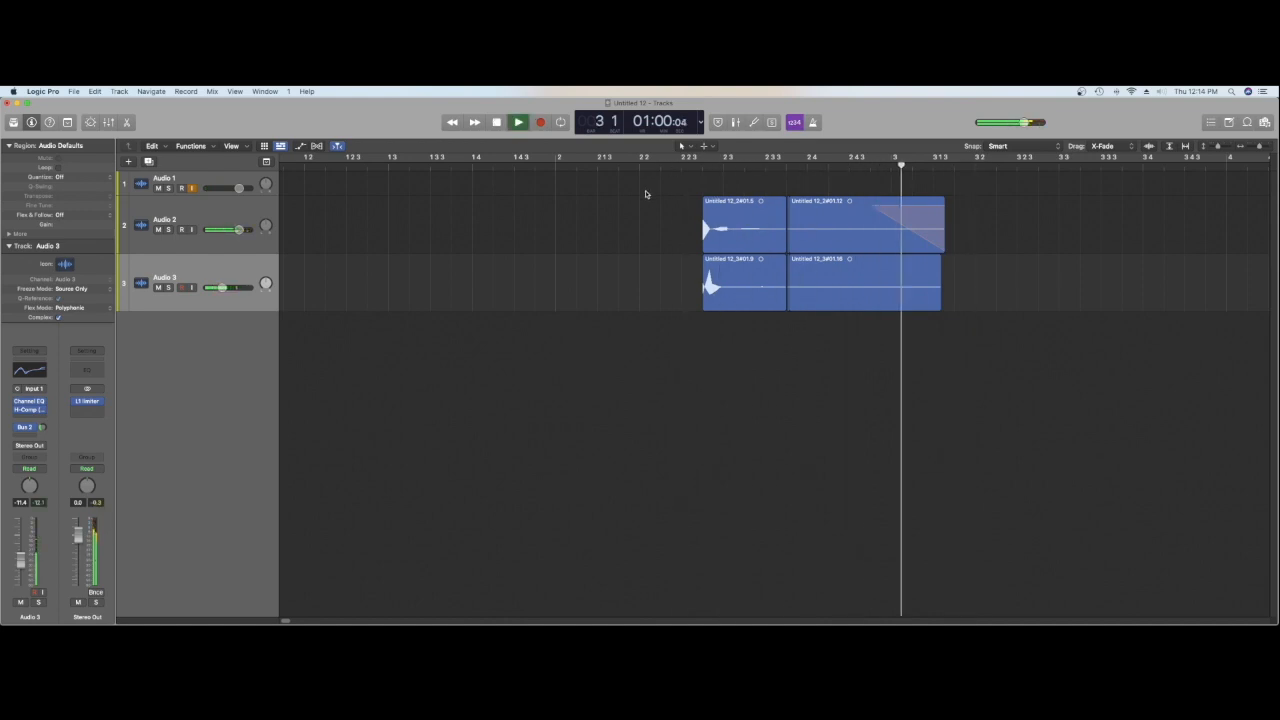
key("space")
key("space")
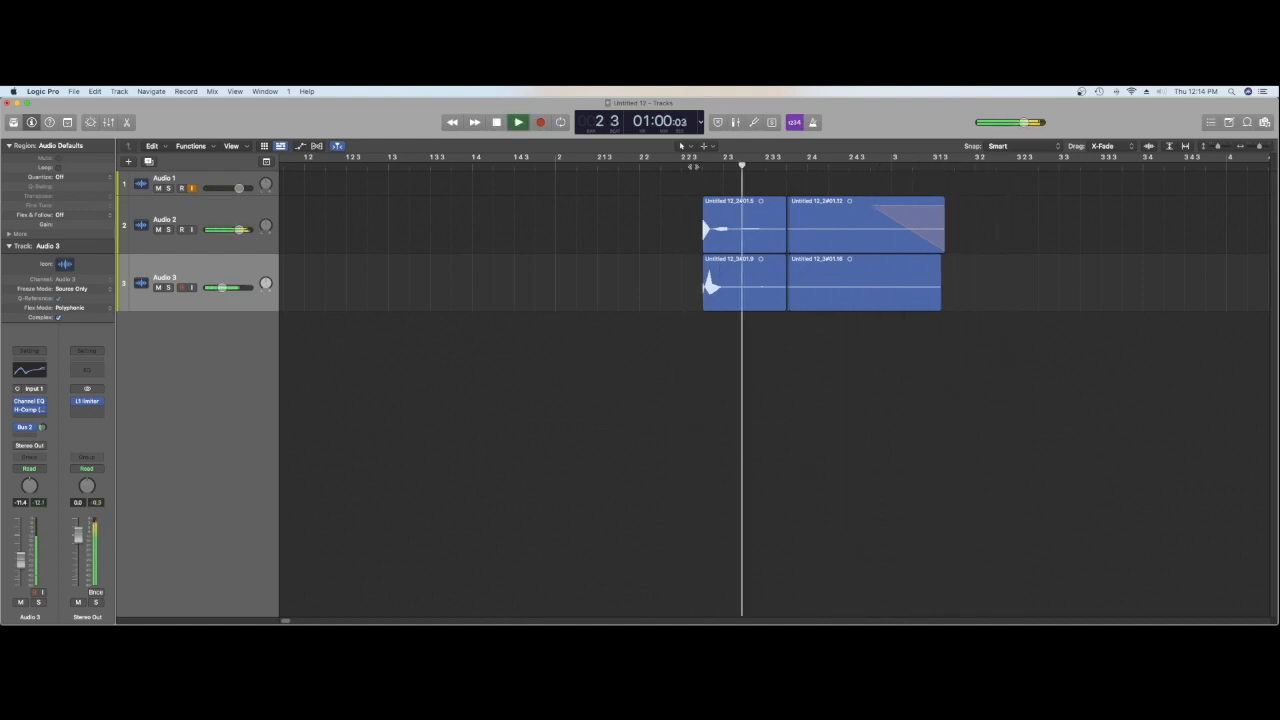
key("space")
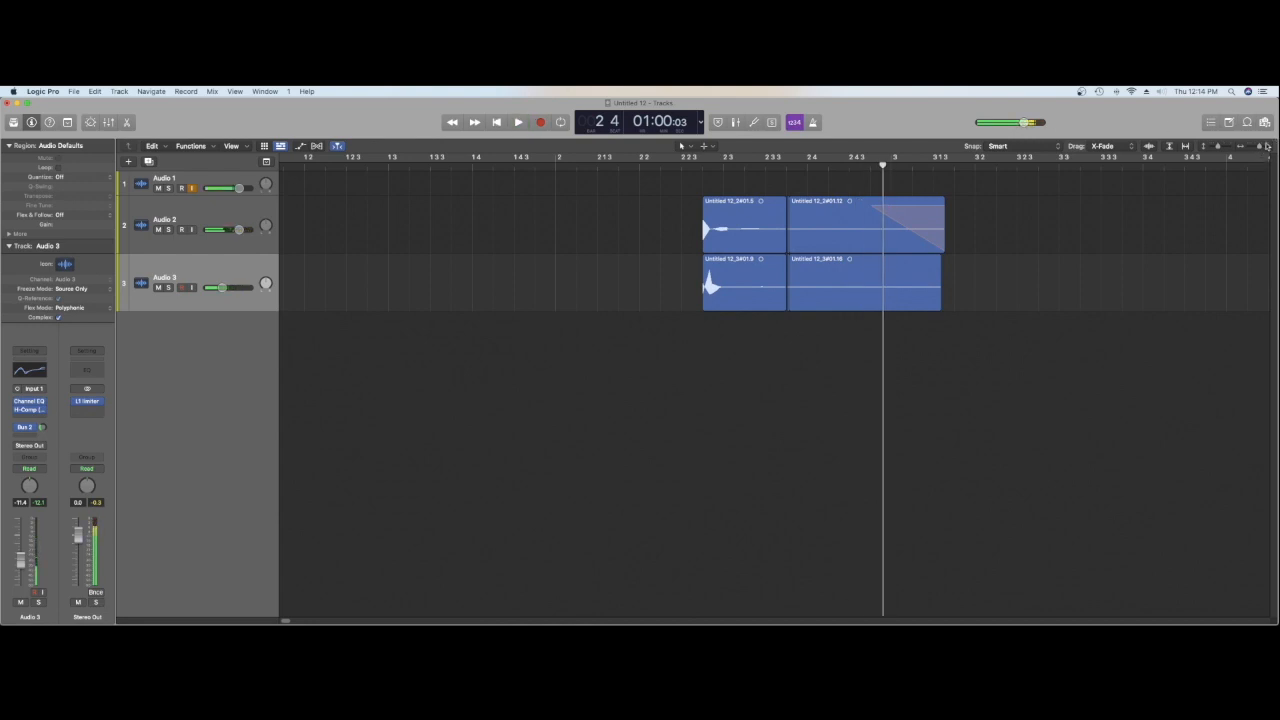
Step: Examine the cut regions on Audio 2 and Audio 3 up close, briefly in the Flex view
left_click_drag(1261, 148, 1265, 148)
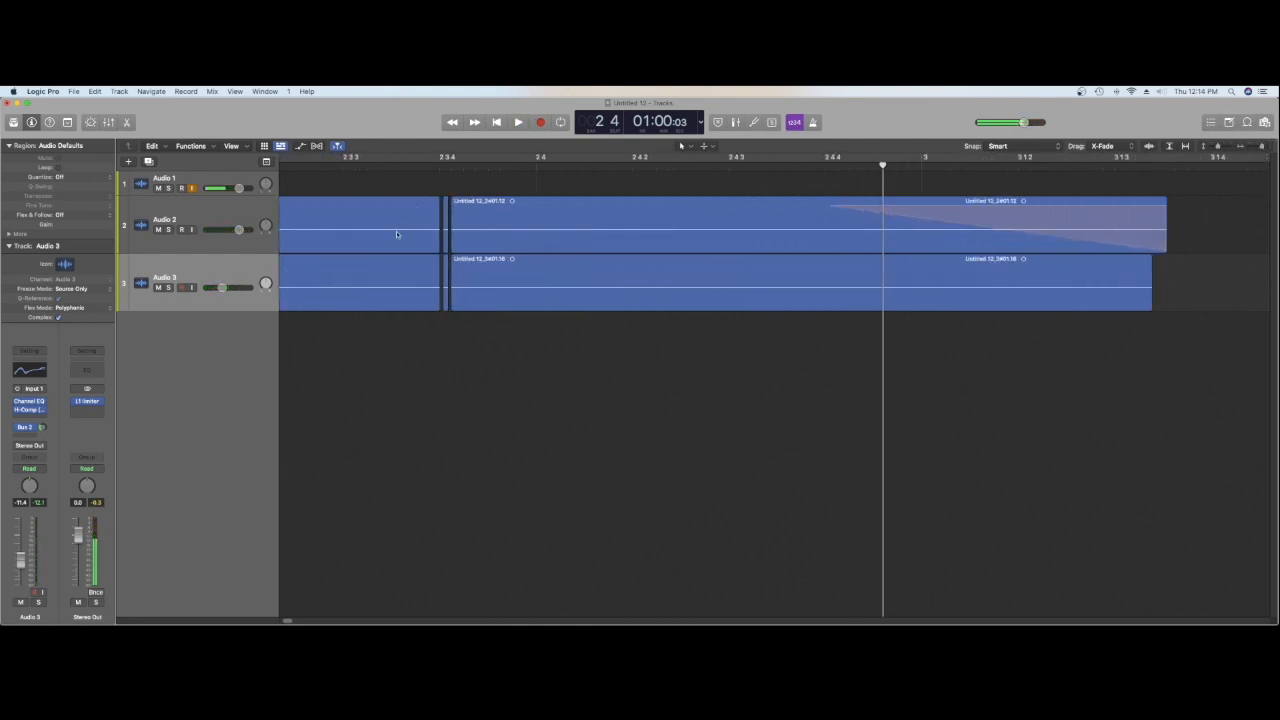
left_click(316, 146)
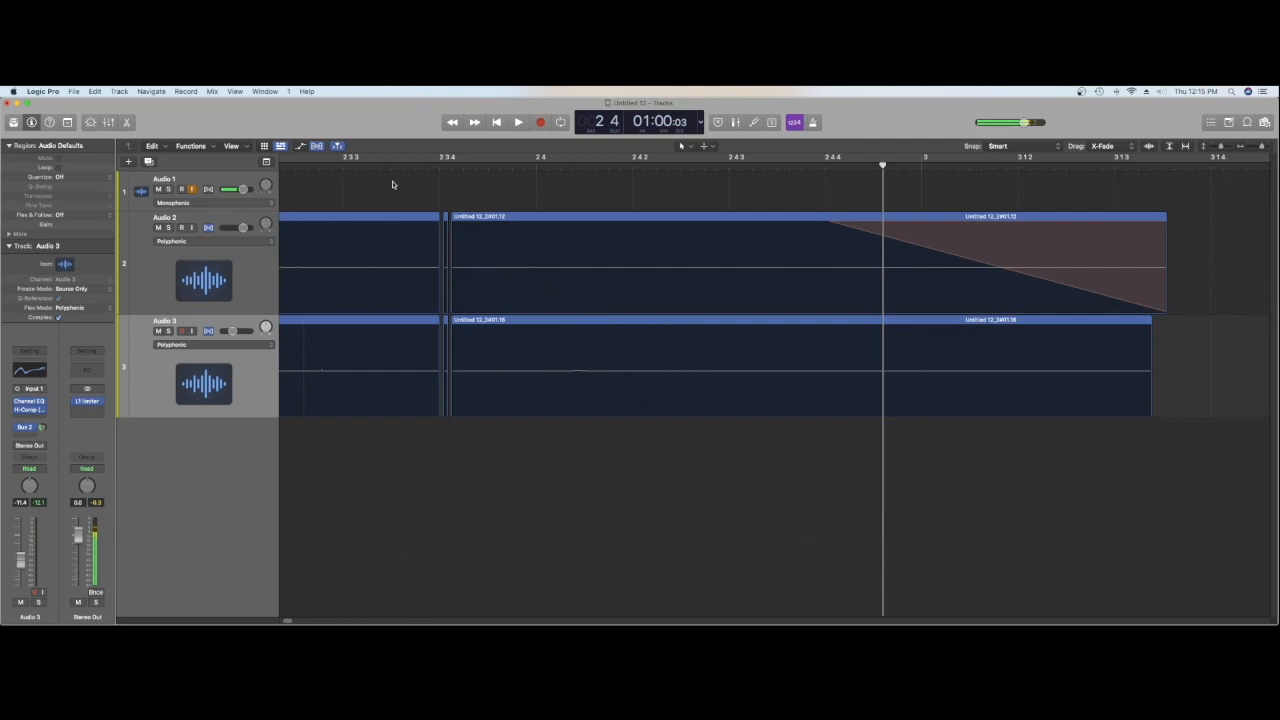
left_click(316, 146)
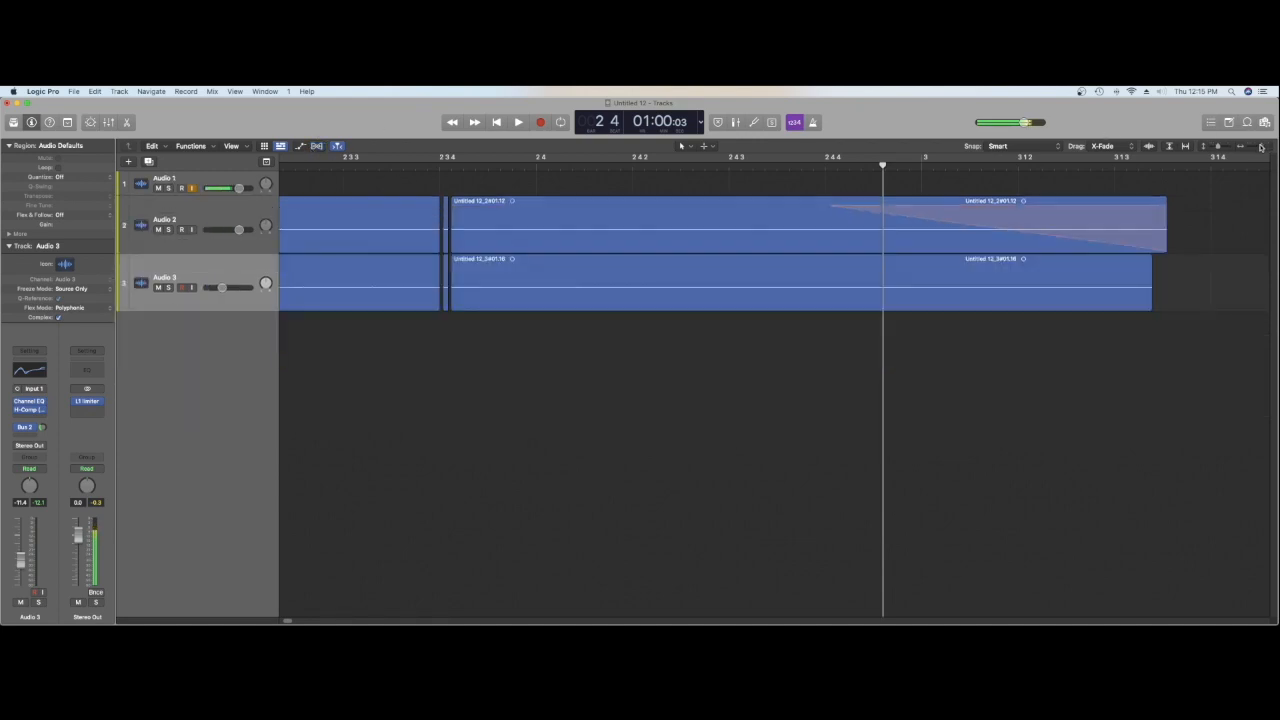
Step: Play the full layered hit once more from the start of the regions
left_click_drag(1261, 148, 1259, 148)
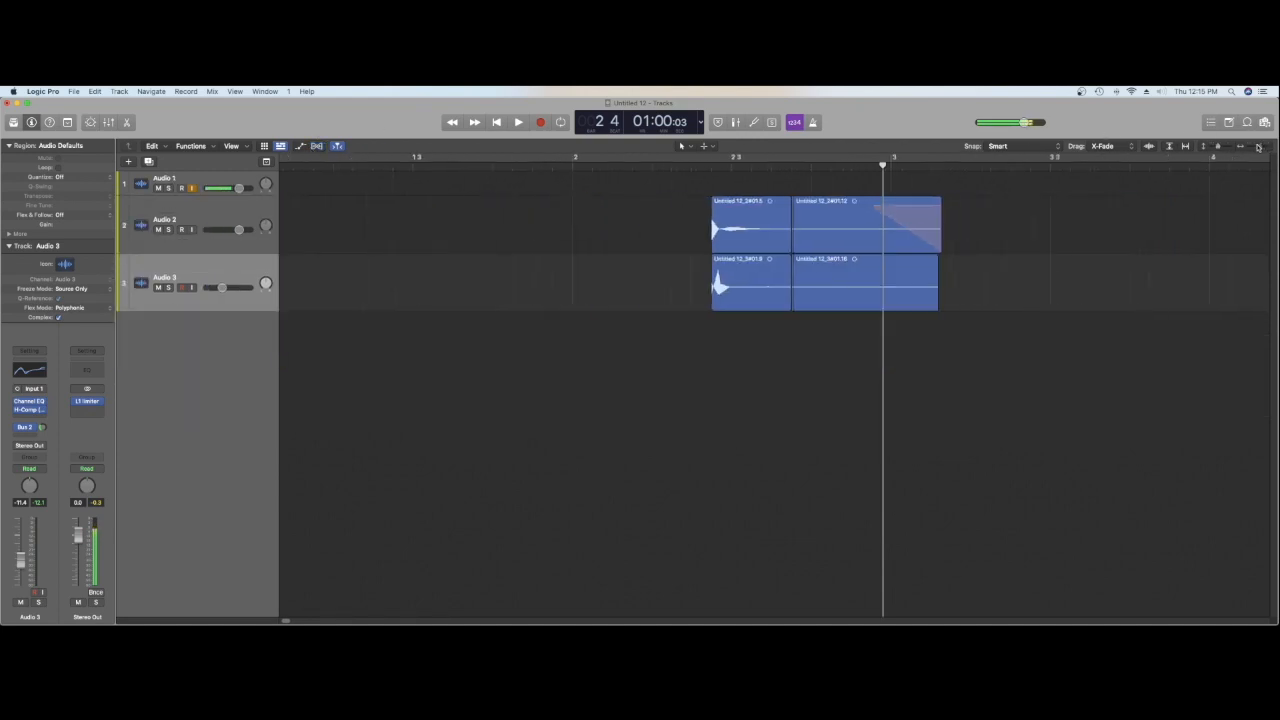
double_click(707, 168)
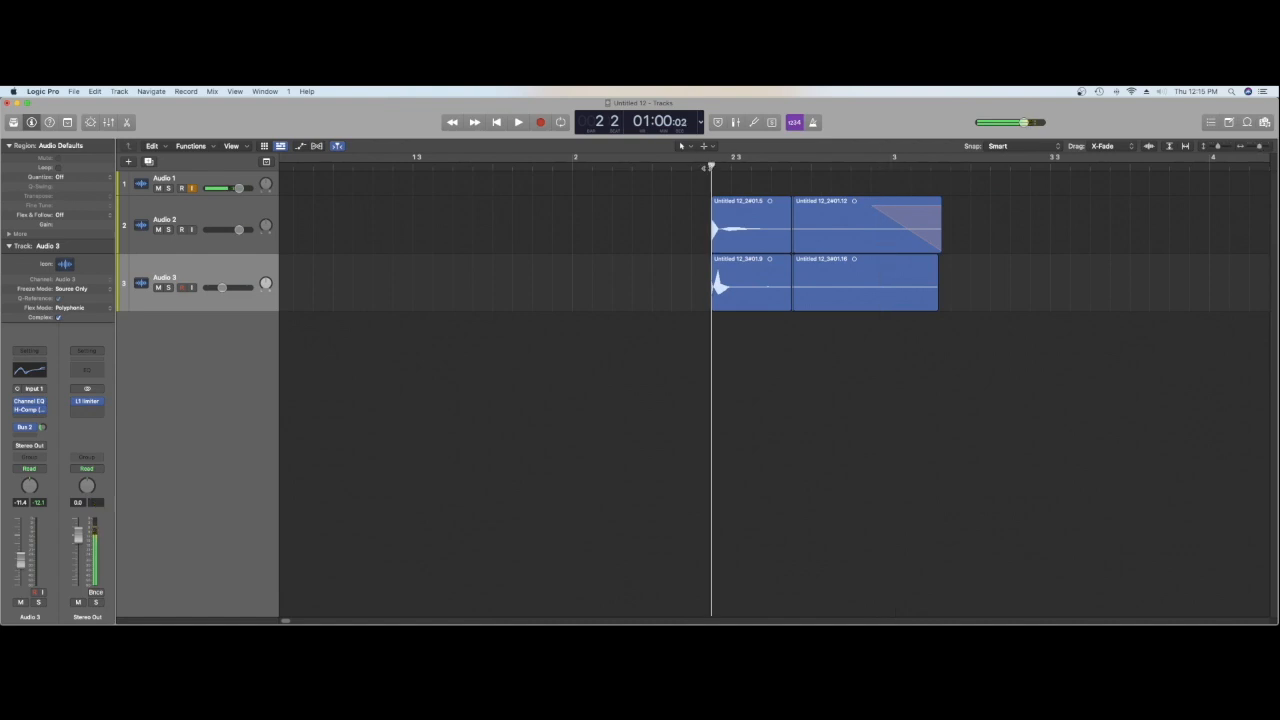
key("space")
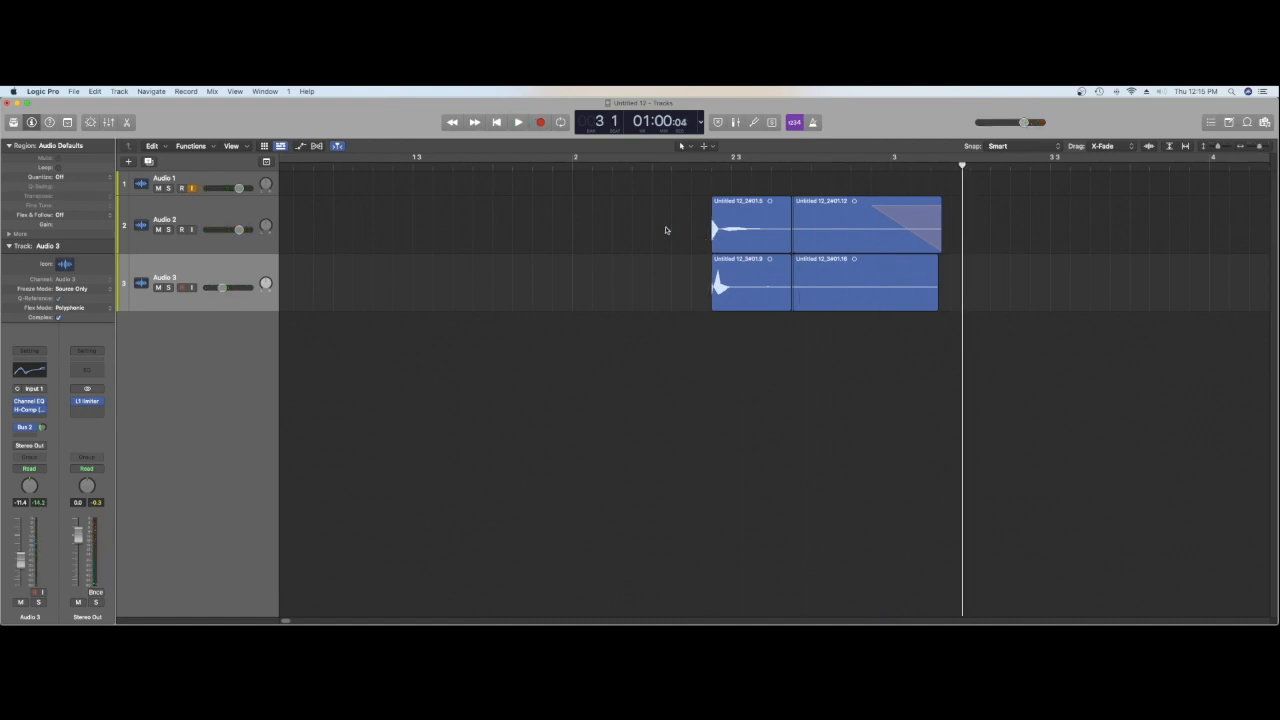
Step: Insert a stereo Pitch Shifter on the Audio 2 track, with cents at -5 and the mix at 100%
left_click(186, 221)
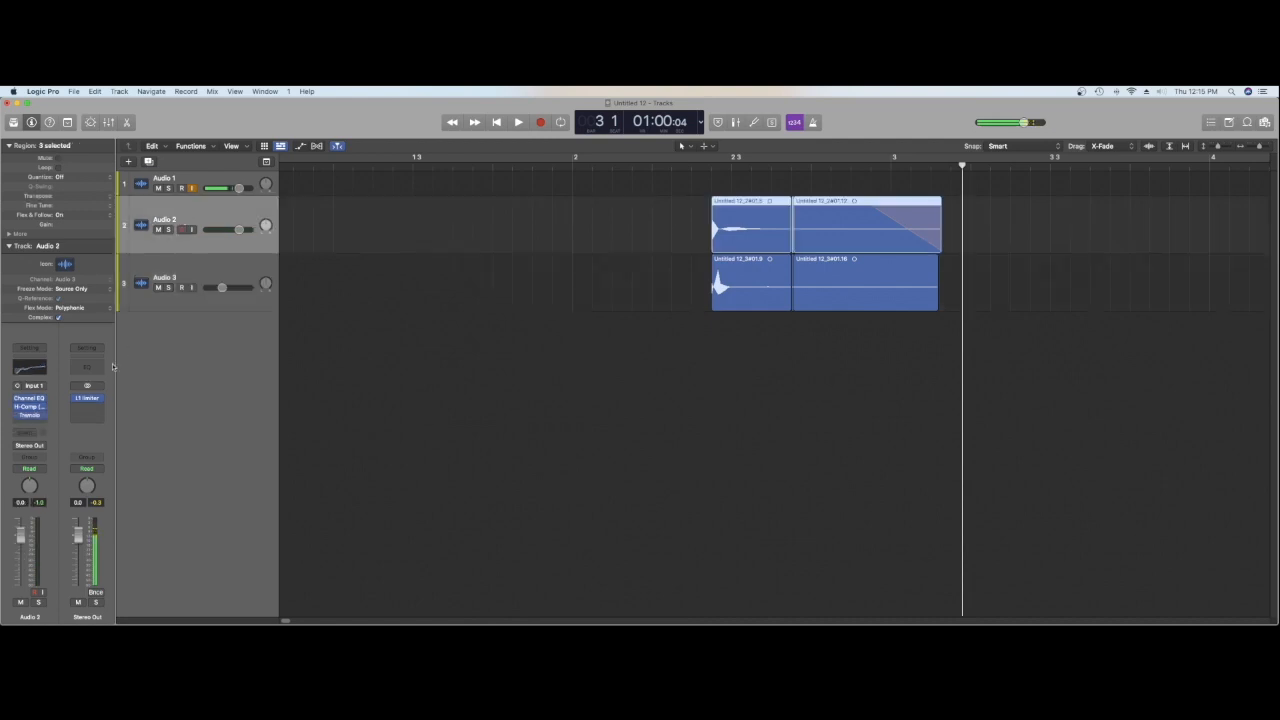
left_click(31, 424)
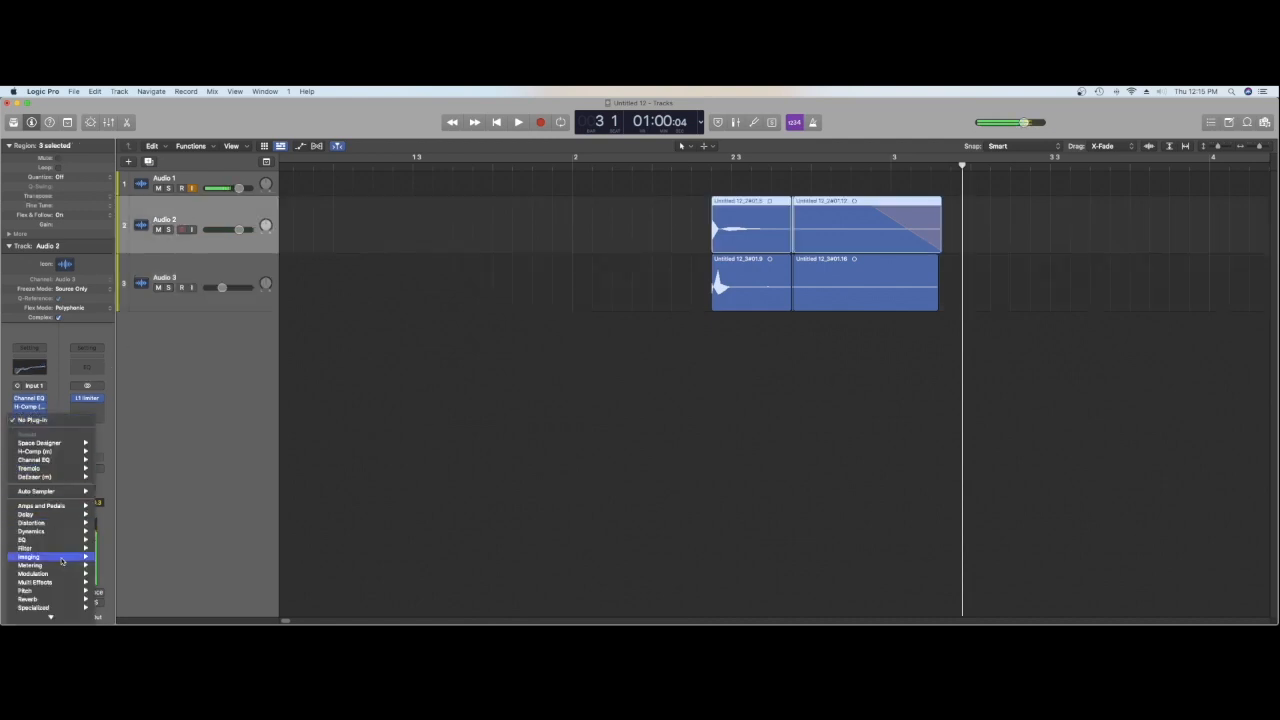
mouse_move(69, 565)
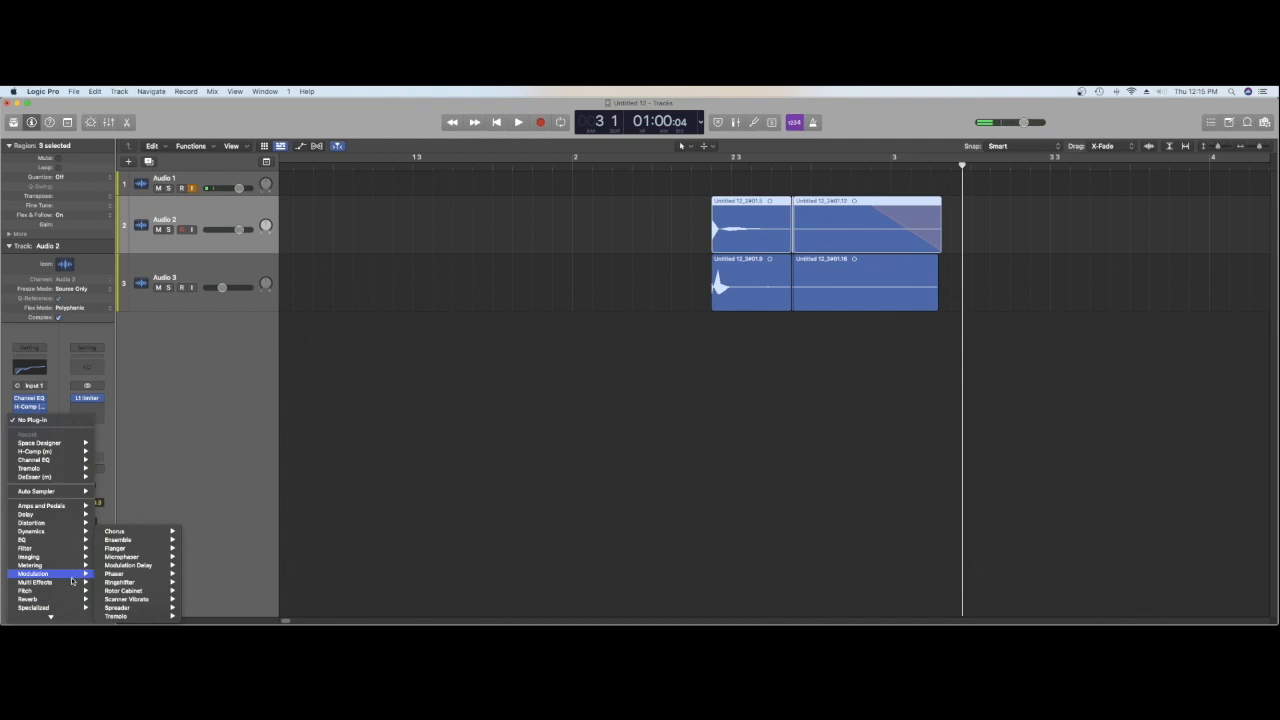
mouse_move(128, 599)
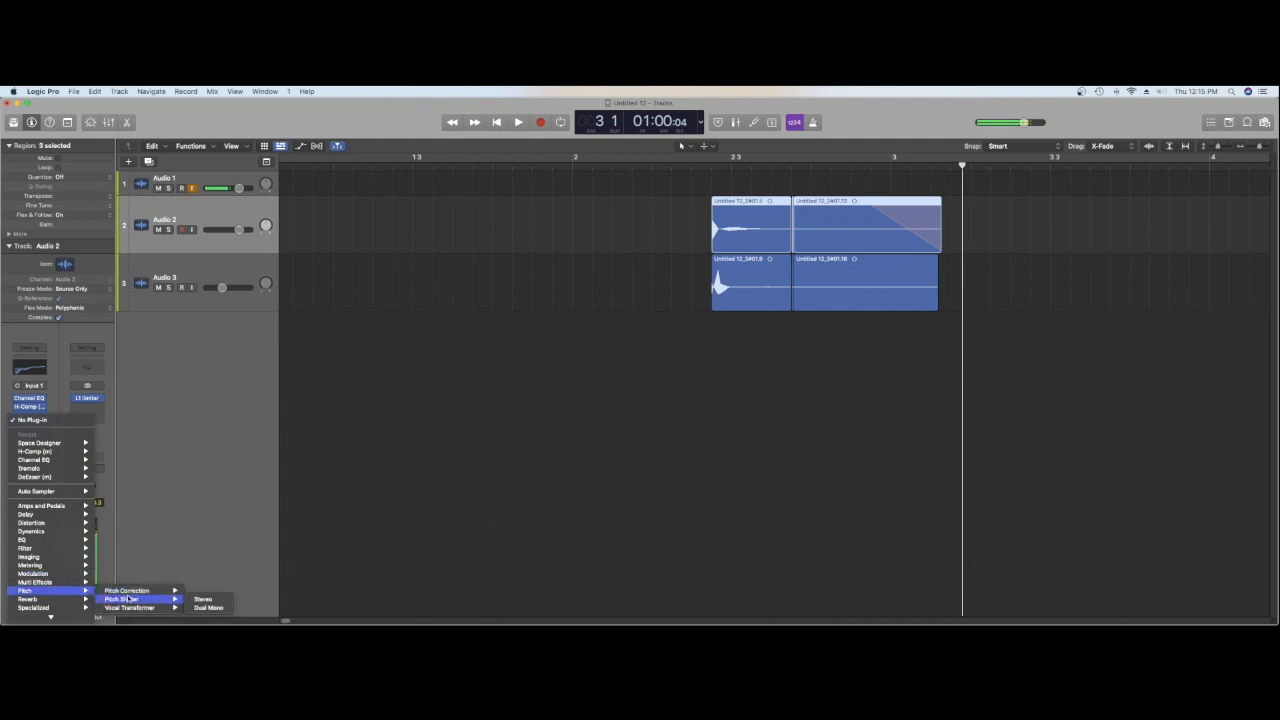
left_click(198, 600)
scroll(478, 307, "down", 2)
scroll(538, 317, "up", 5)
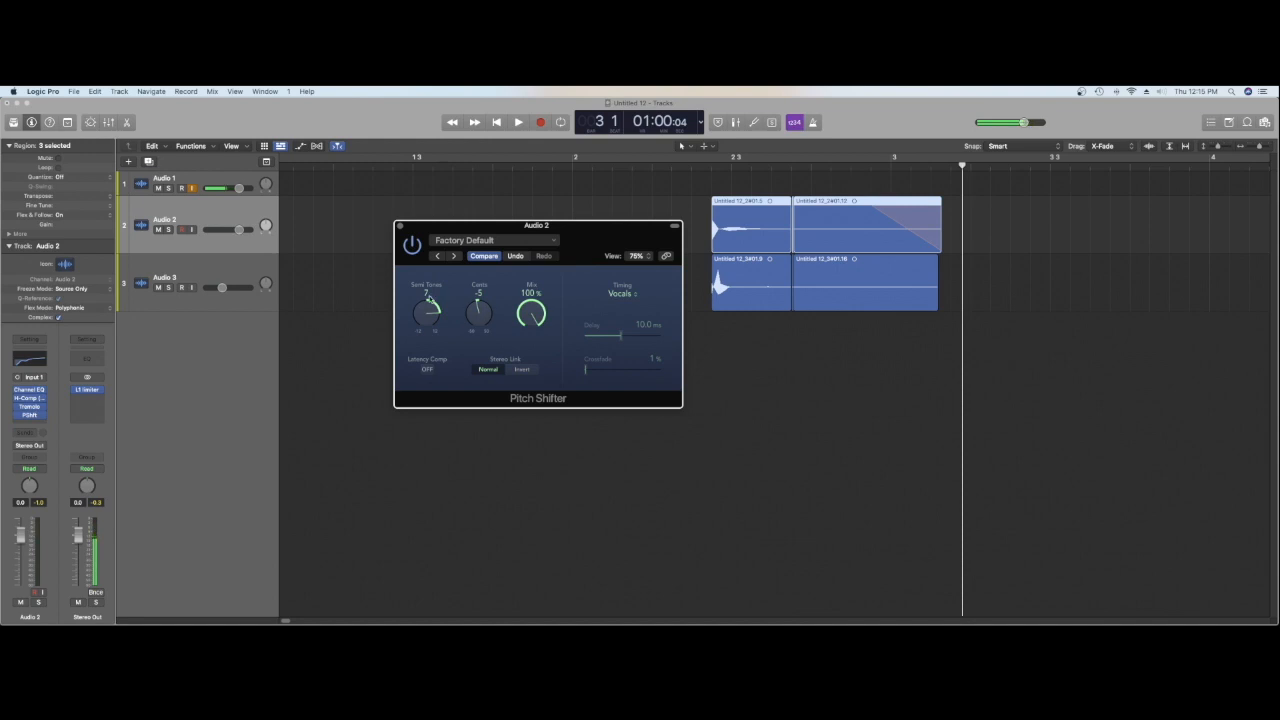
Step: Play the layered hit repeatedly while sweeping the Pitch Shifter's semitones upward, resetting them to 0 after each pass
left_click_drag(424, 311, 435, 350)
left_click(701, 170)
left_click_drag(424, 313, 409, 243)
key("space")
key("space")
left_click_drag(427, 306, 446, 373)
key("space")
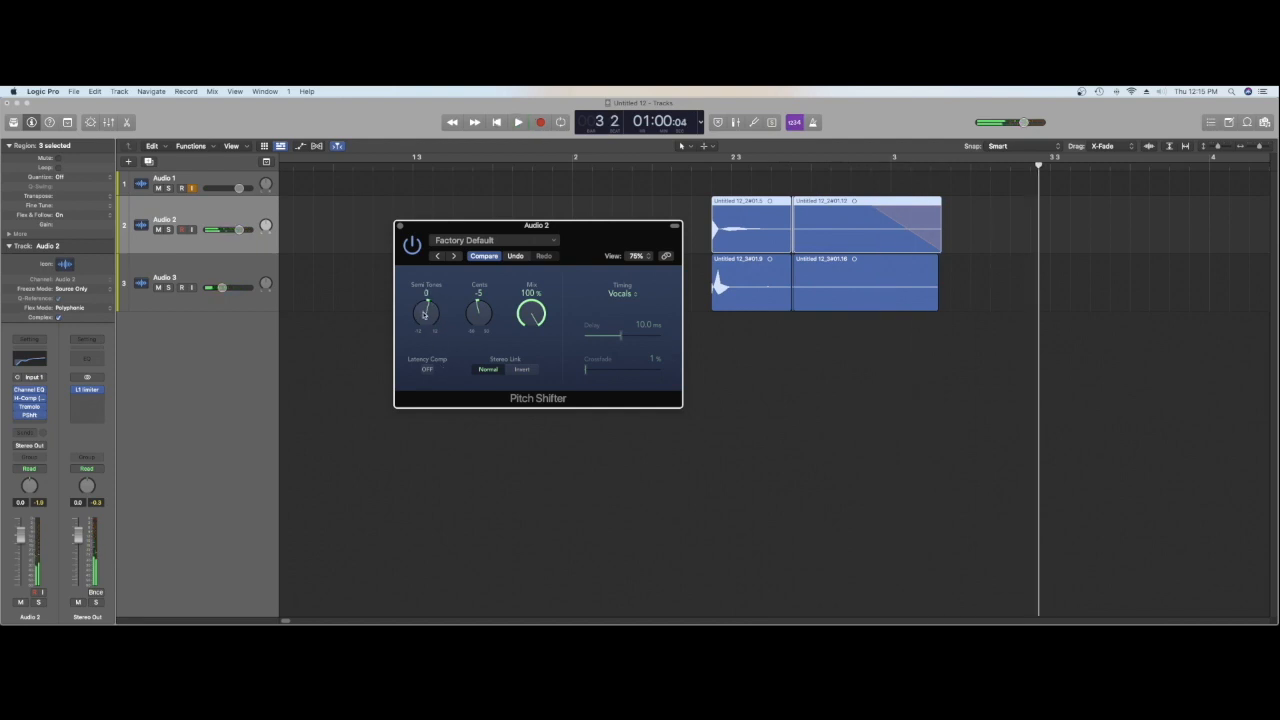
key("space")
left_click_drag(426, 320, 423, 206)
key("space")
key("space")
left_click_drag(430, 312, 448, 386)
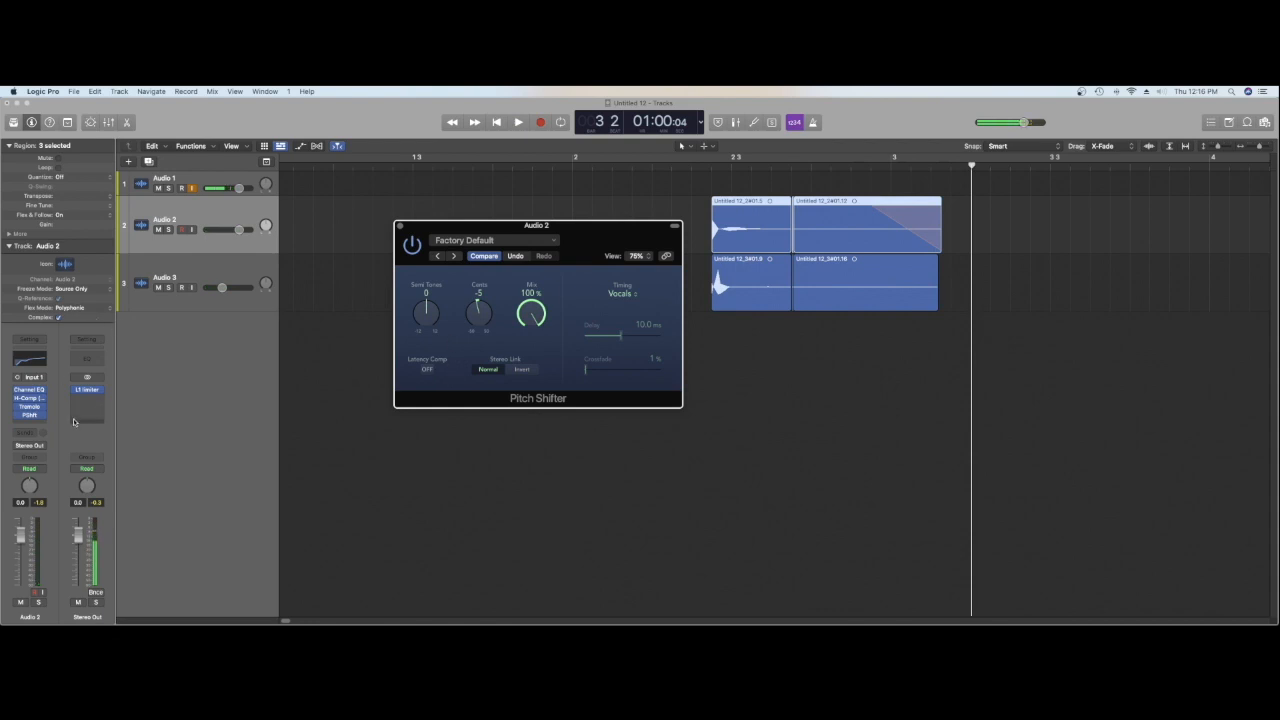
Step: Set Audio 2's automation mode to Write and record a semitone sweep from 0 to 12 while playing from the regions' start
left_click(36, 468)
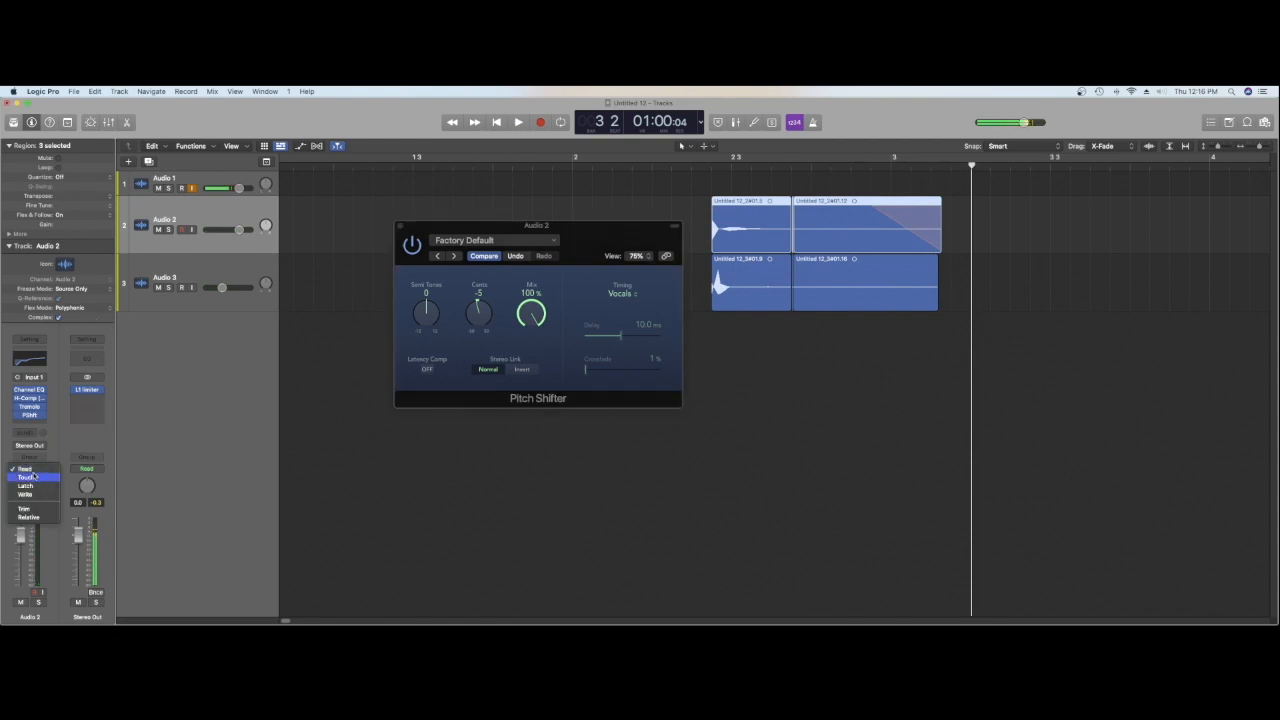
left_click(37, 494)
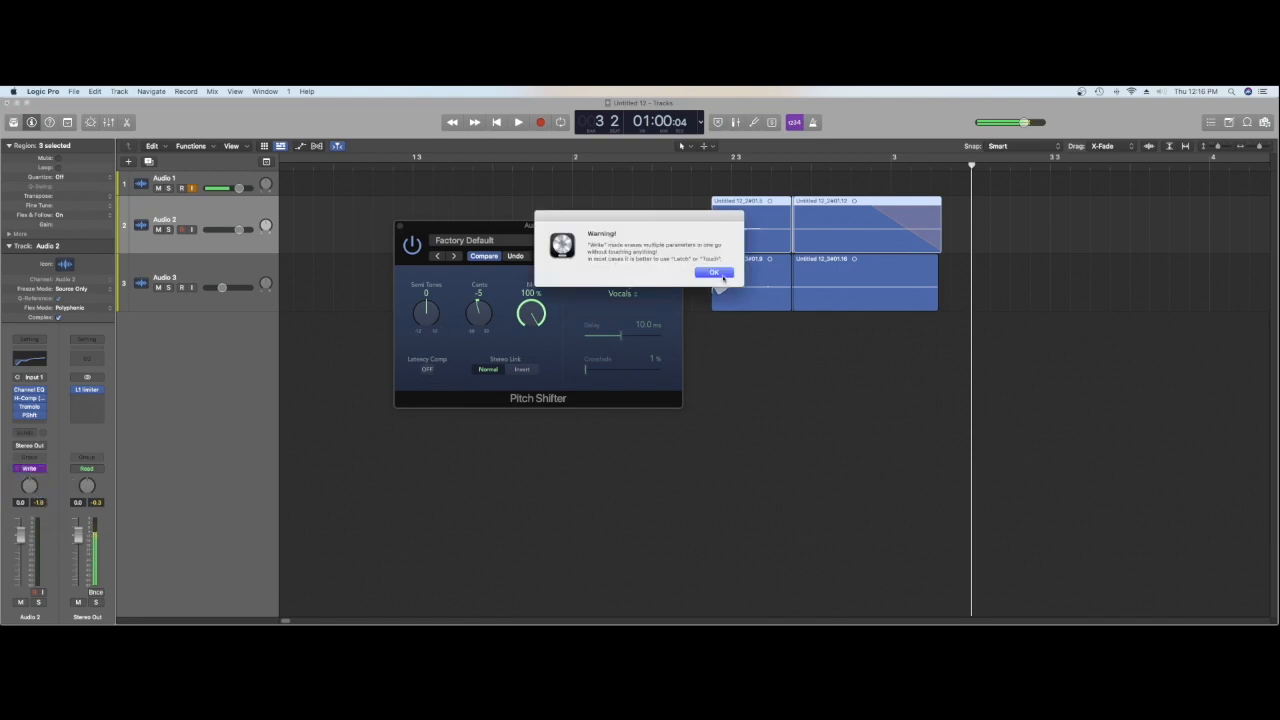
left_click(714, 273)
left_click(713, 166)
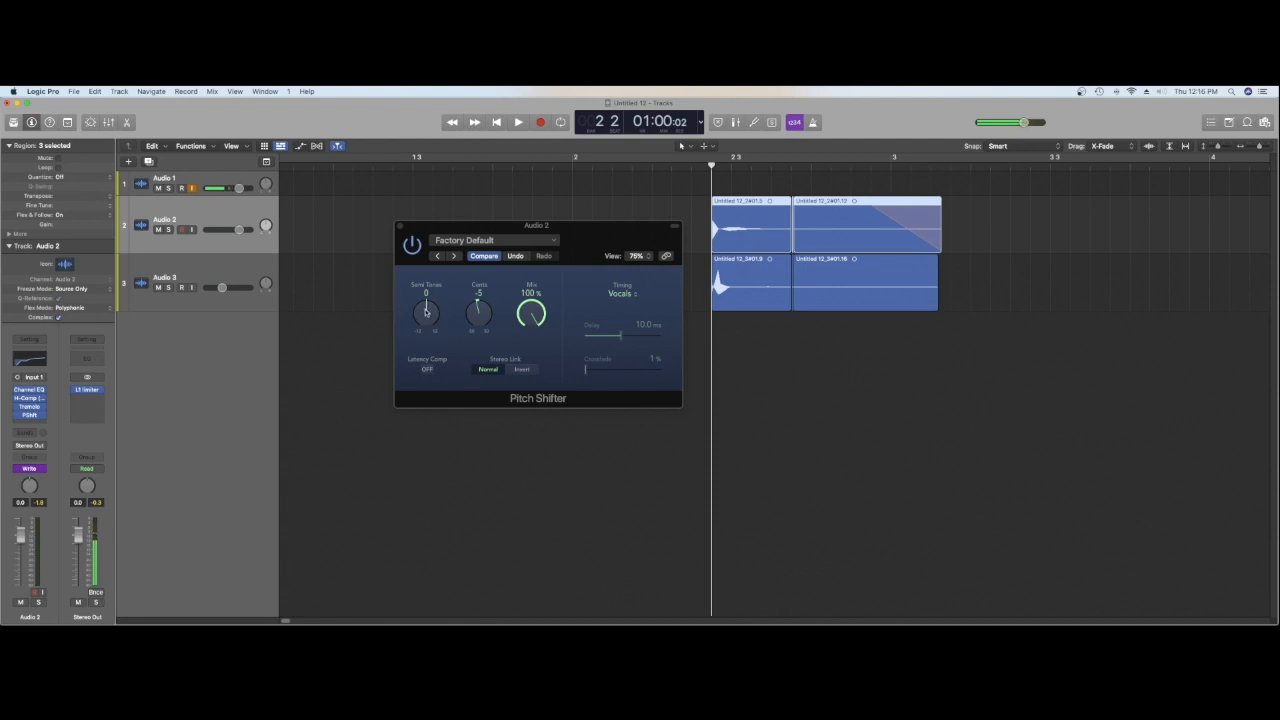
left_click_drag(426, 312, 416, 220)
key("space")
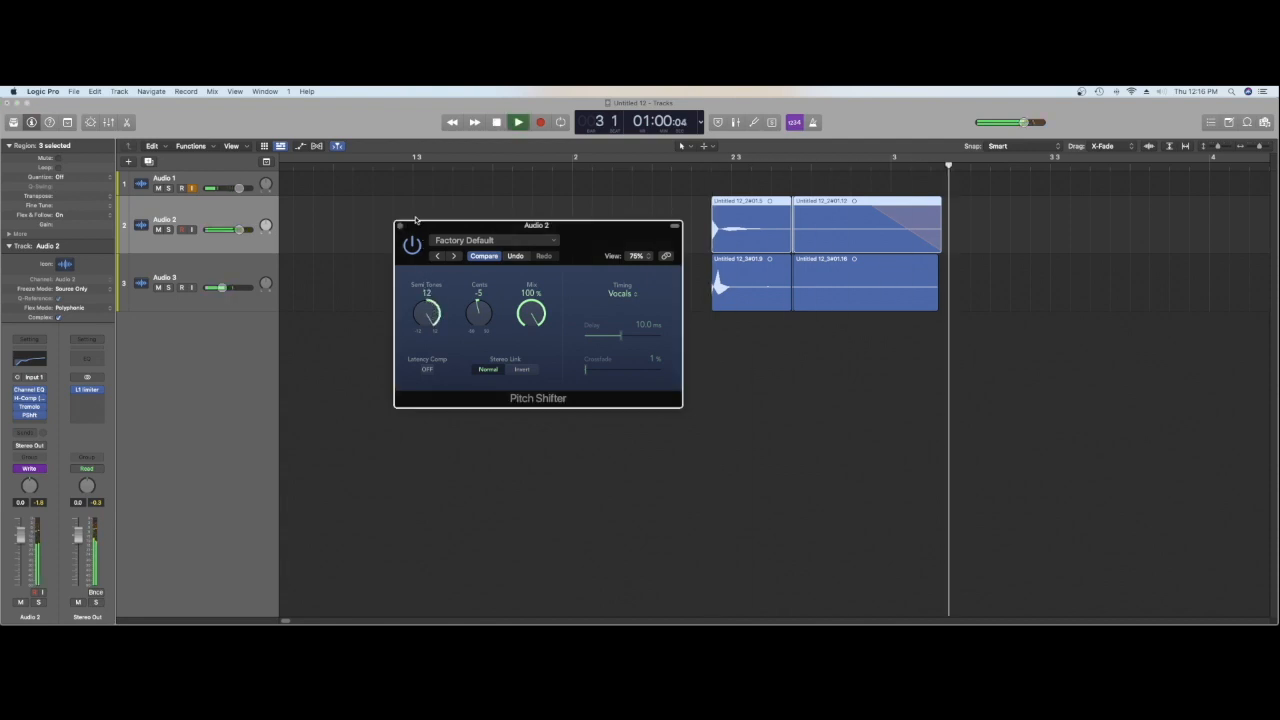
key("space")
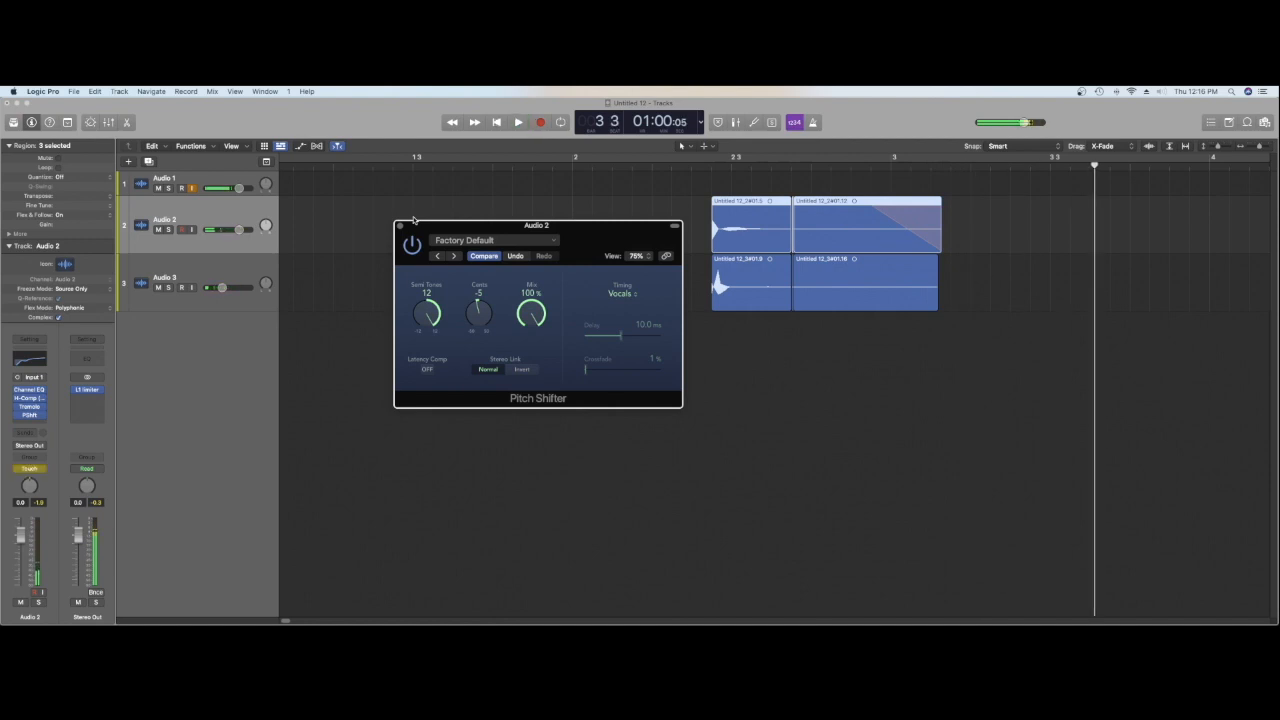
Step: Show track automation, close the Pitch Shifter and display its Semitones parameter in Audio 2's automation lane
left_click(299, 147)
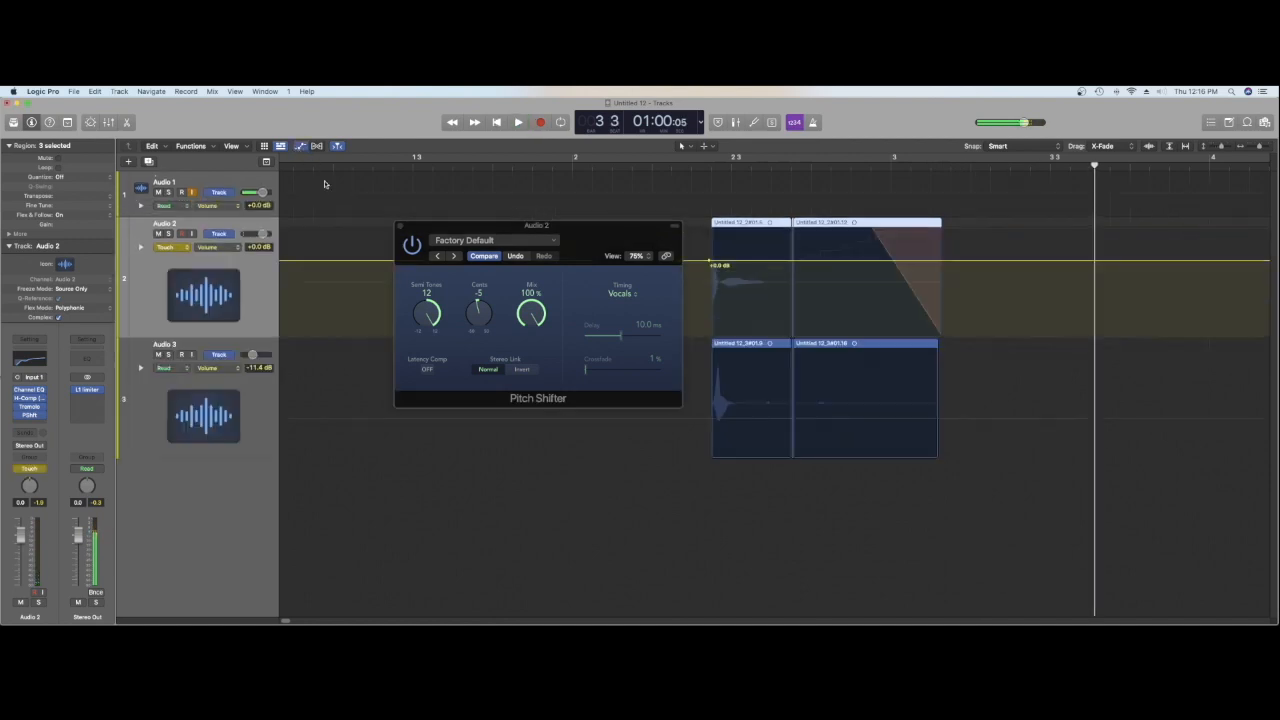
left_click(400, 228)
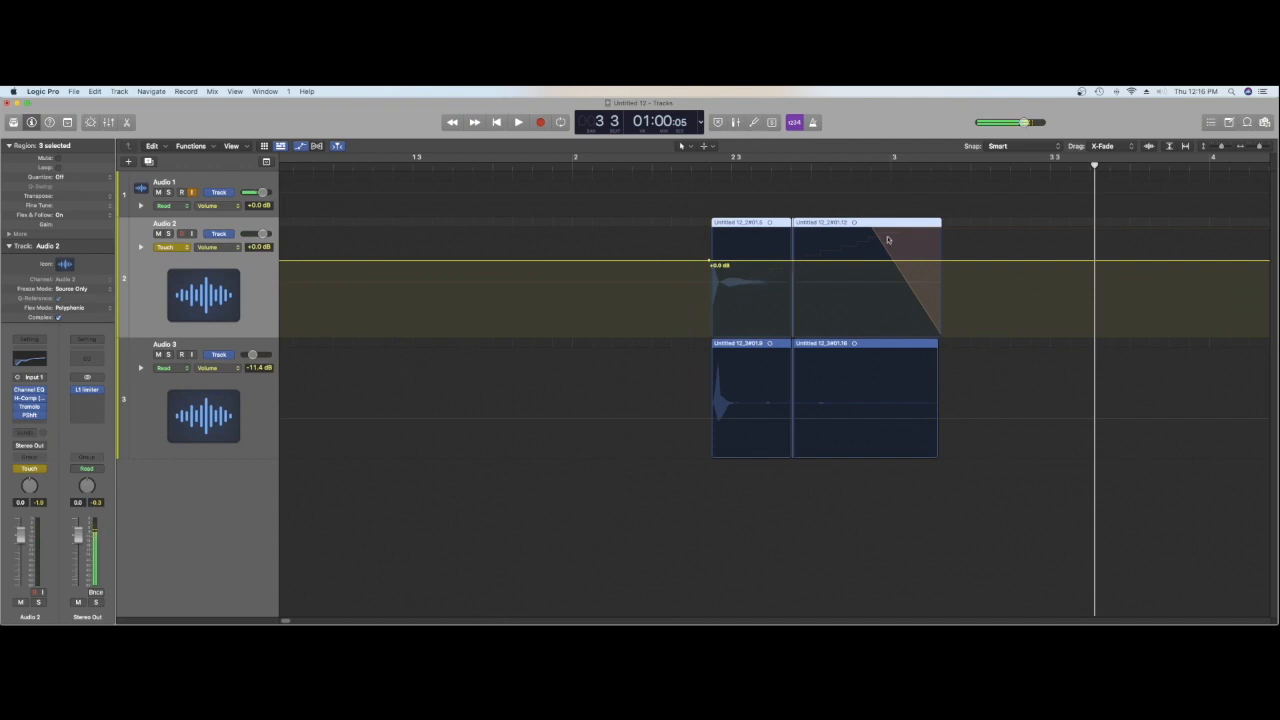
left_click(218, 247)
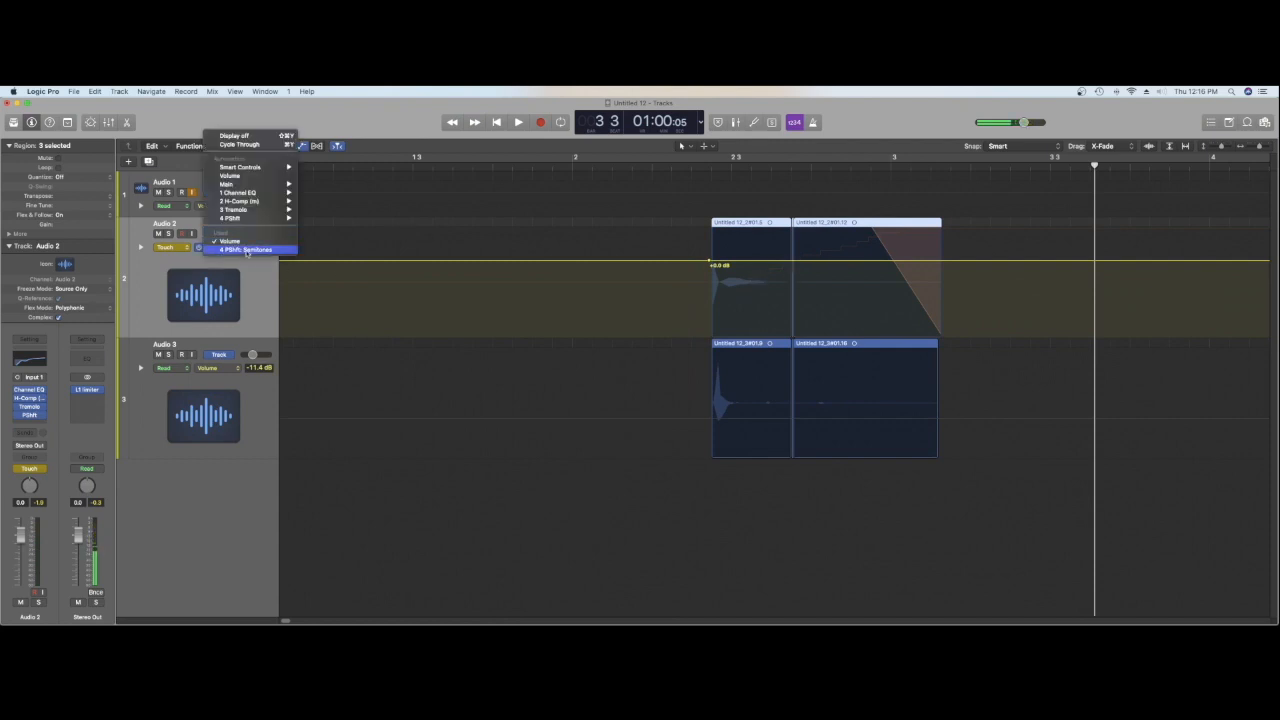
left_click(245, 249)
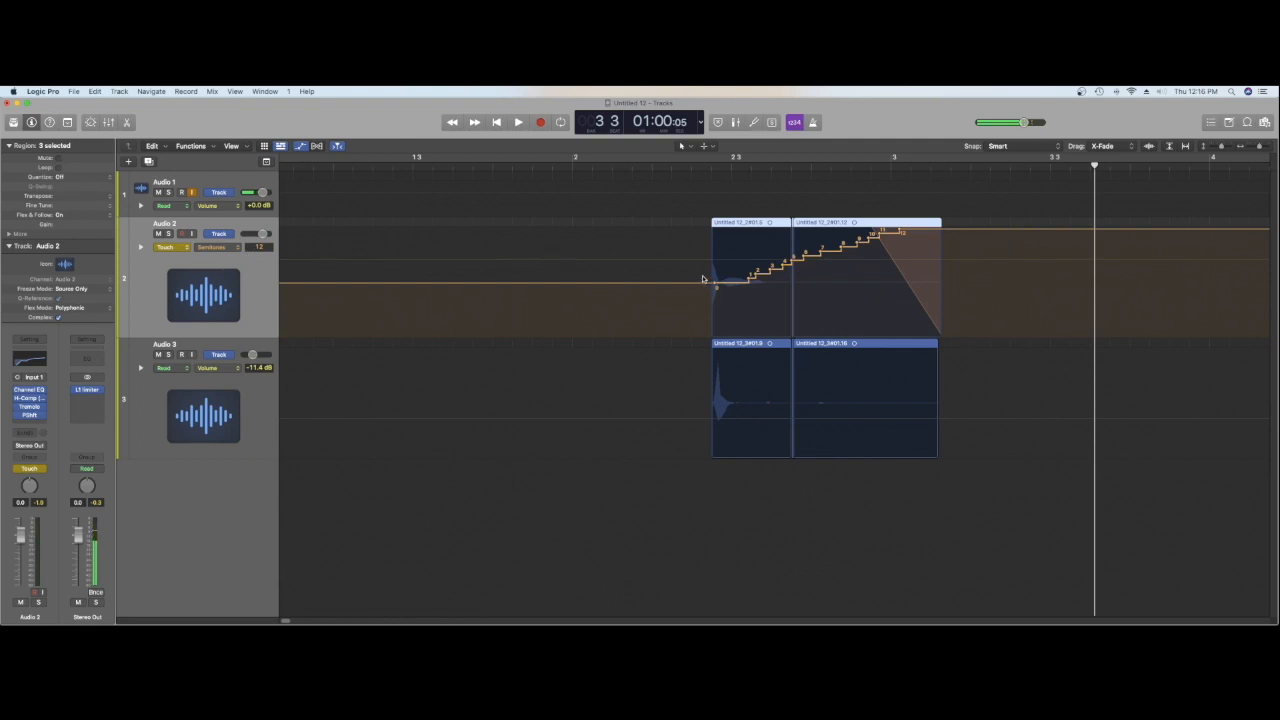
Step: Reopen Audio 2's Pitch Shifter and play the hit from just before the regions to check the automated sweep
left_click(705, 170)
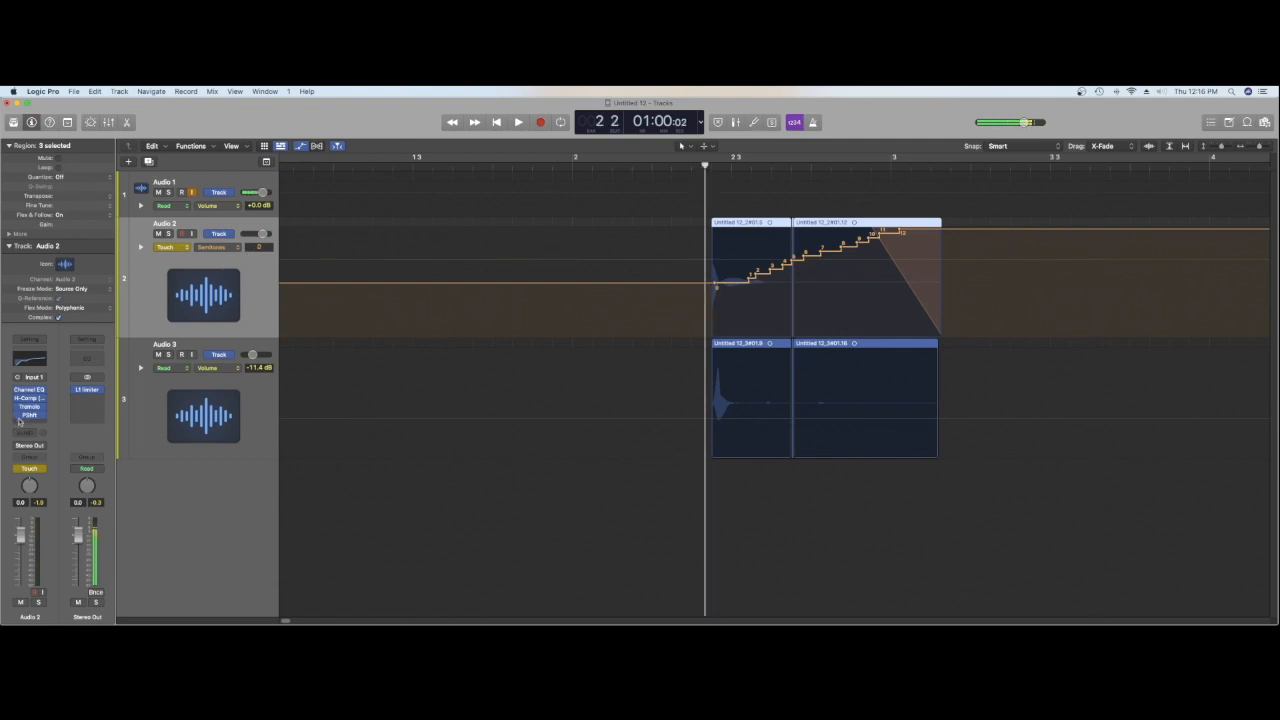
left_click(29, 415)
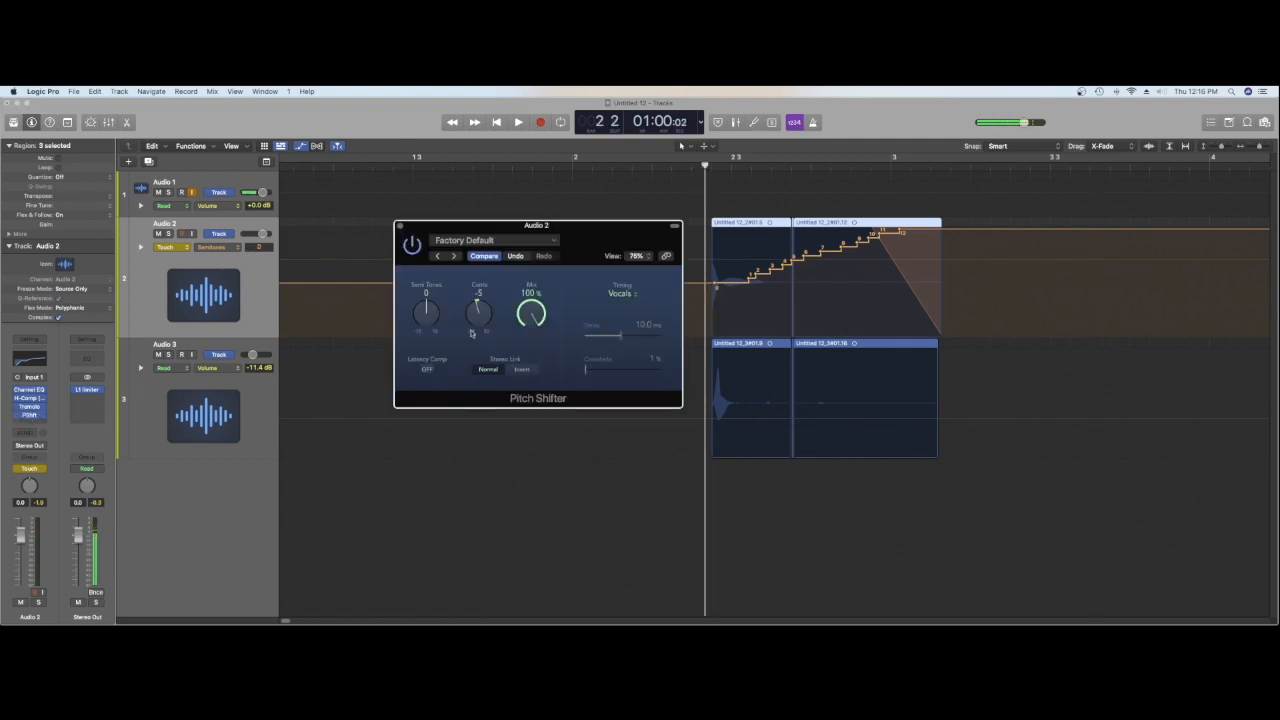
key("space")
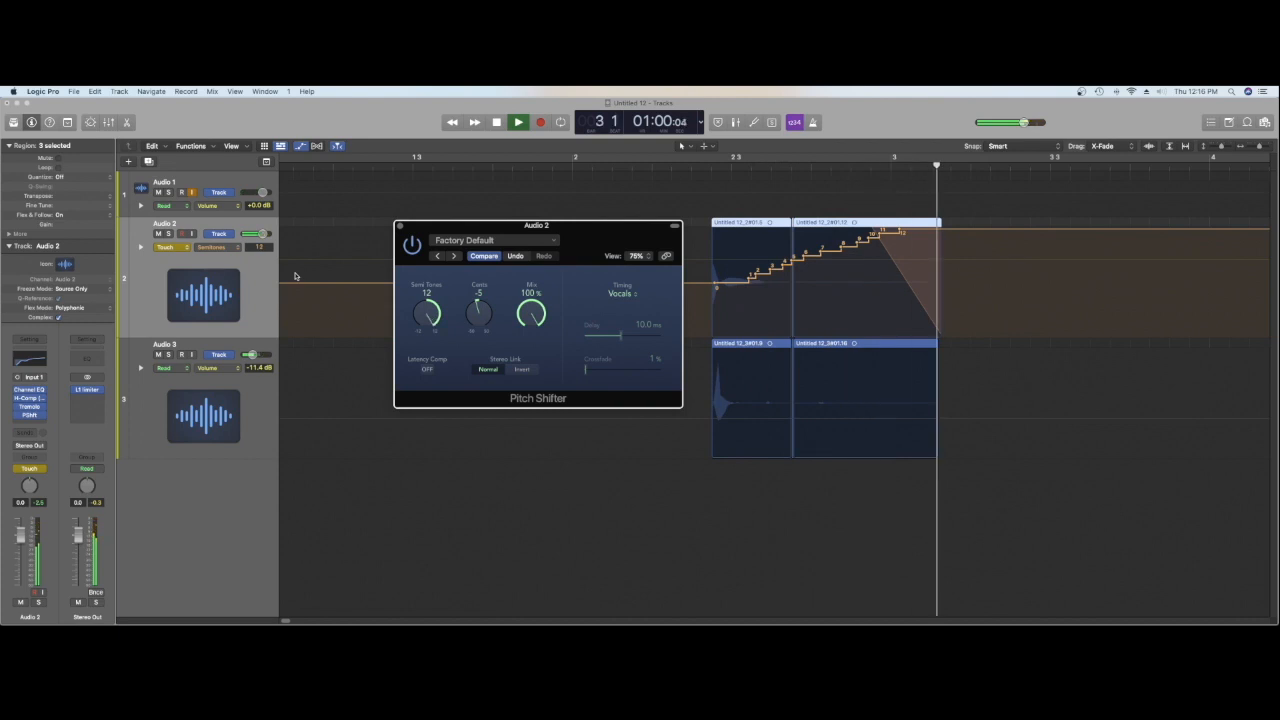
key("space")
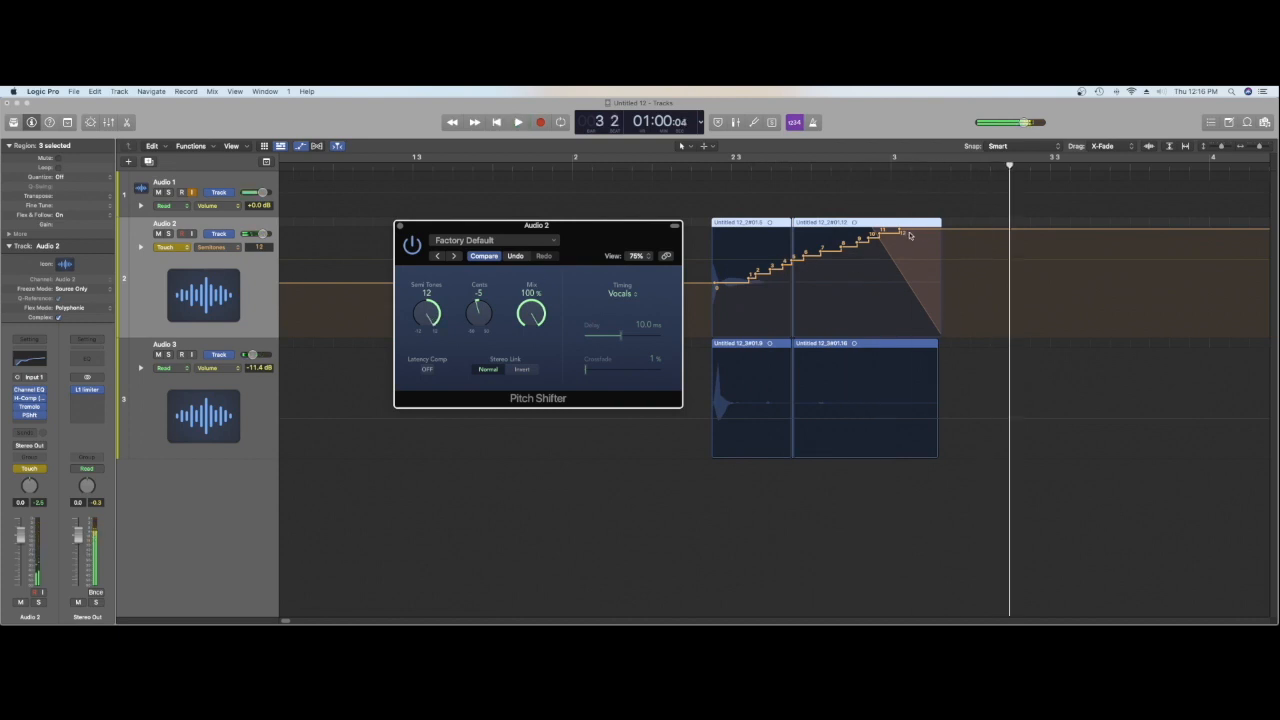
Step: Lower the final point of Audio 2's semitone automation to -8 and play the hit to check the drop
left_click_drag(900, 232, 900, 320)
key("space")
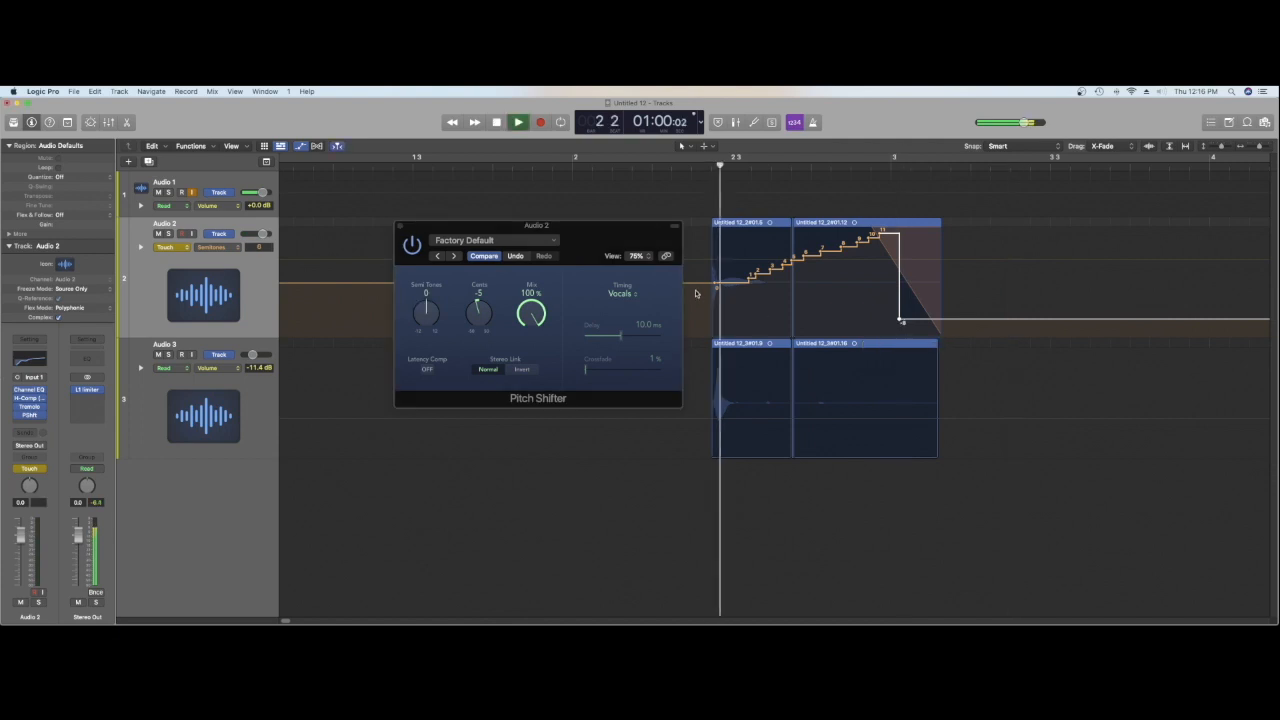
key("space")
key("space")
Step: Try lowering the two semitone steps shortly before bar 3 to about -2 and -1, and play the hit repeatedly
key("space")
left_click_drag(842, 253, 843, 300)
key("space")
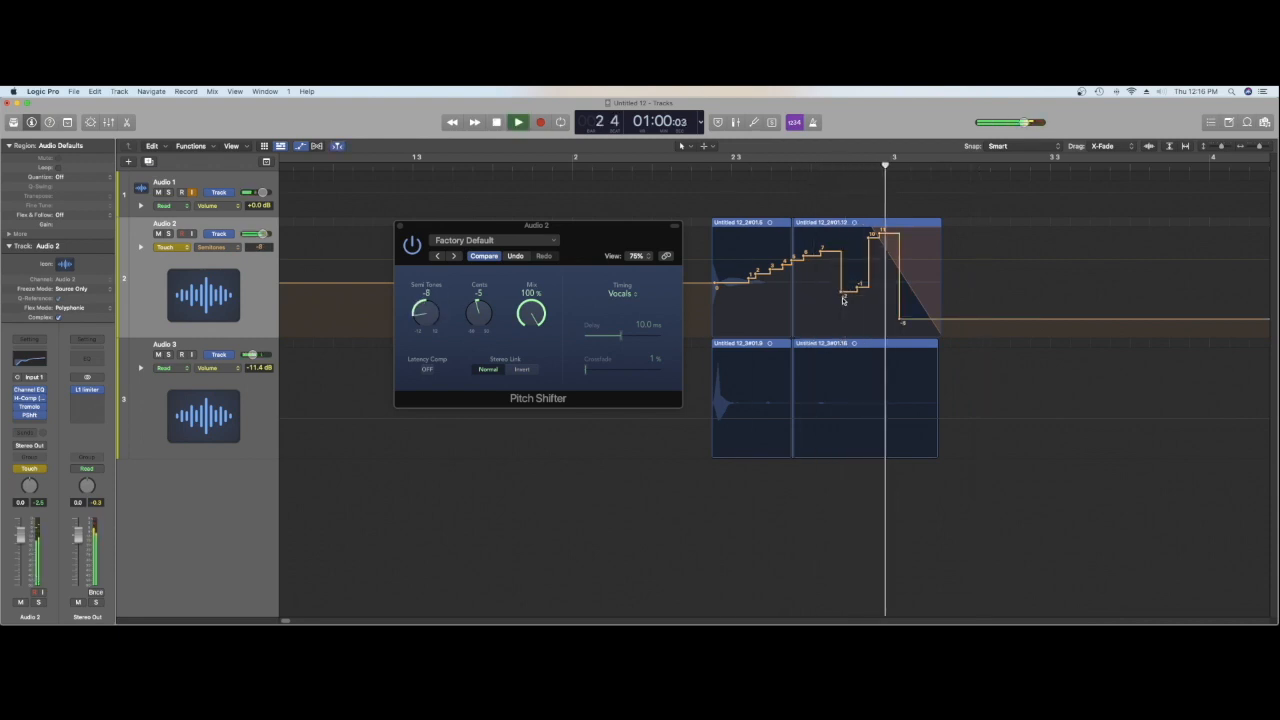
key("space")
key("space")
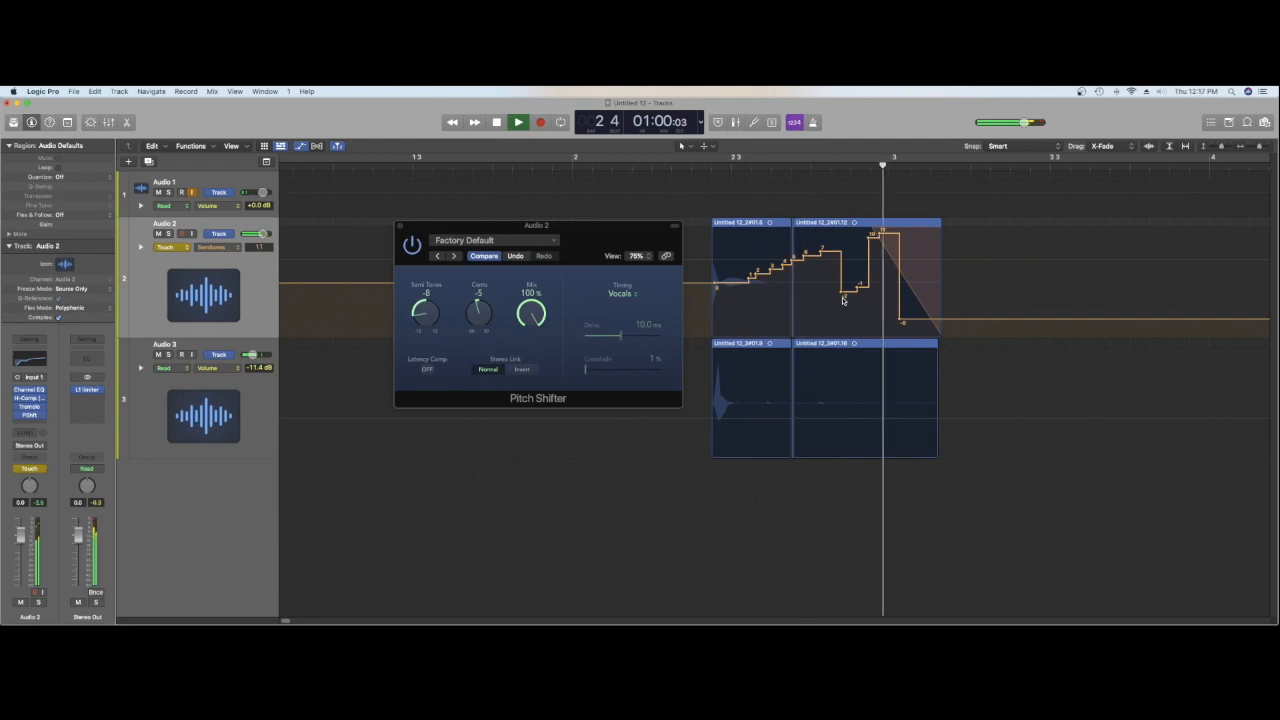
key("space")
key("space")
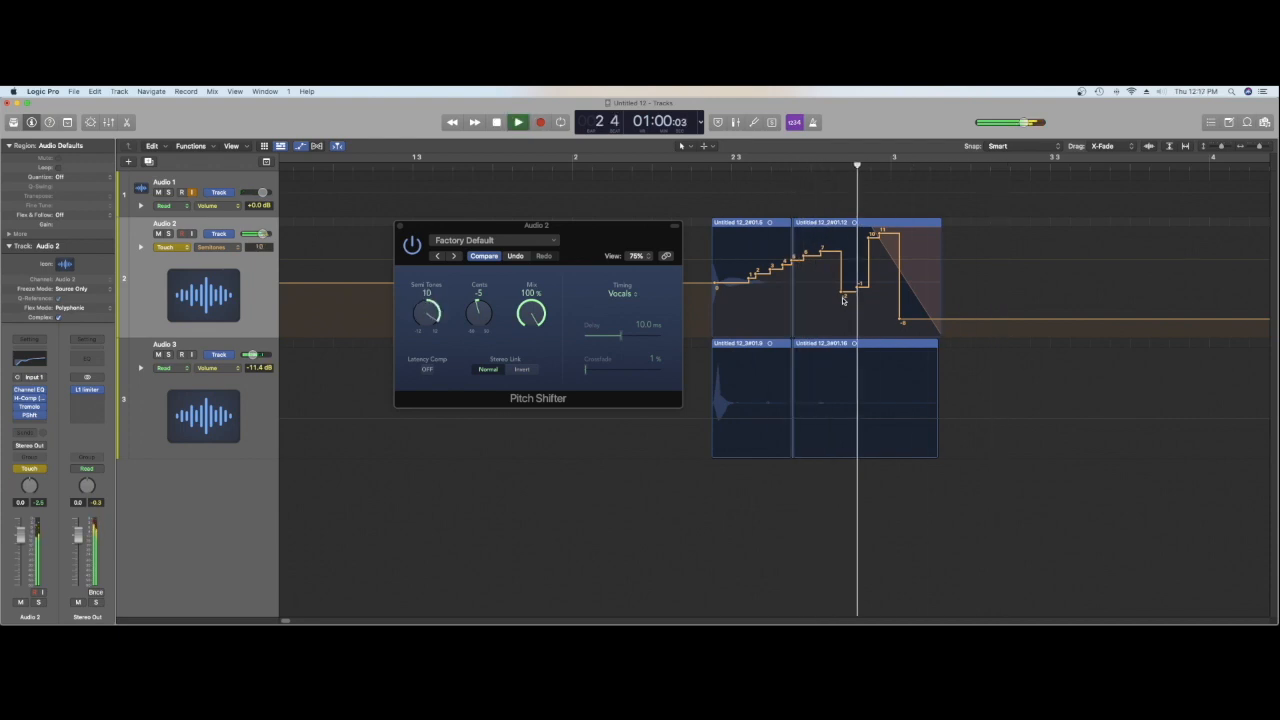
key("space")
Step: Raise both lowered steps before bar 3 in Audio 2's semitone automation to 9 and play the hit
left_click(842, 298)
left_click_drag(842, 298, 843, 239)
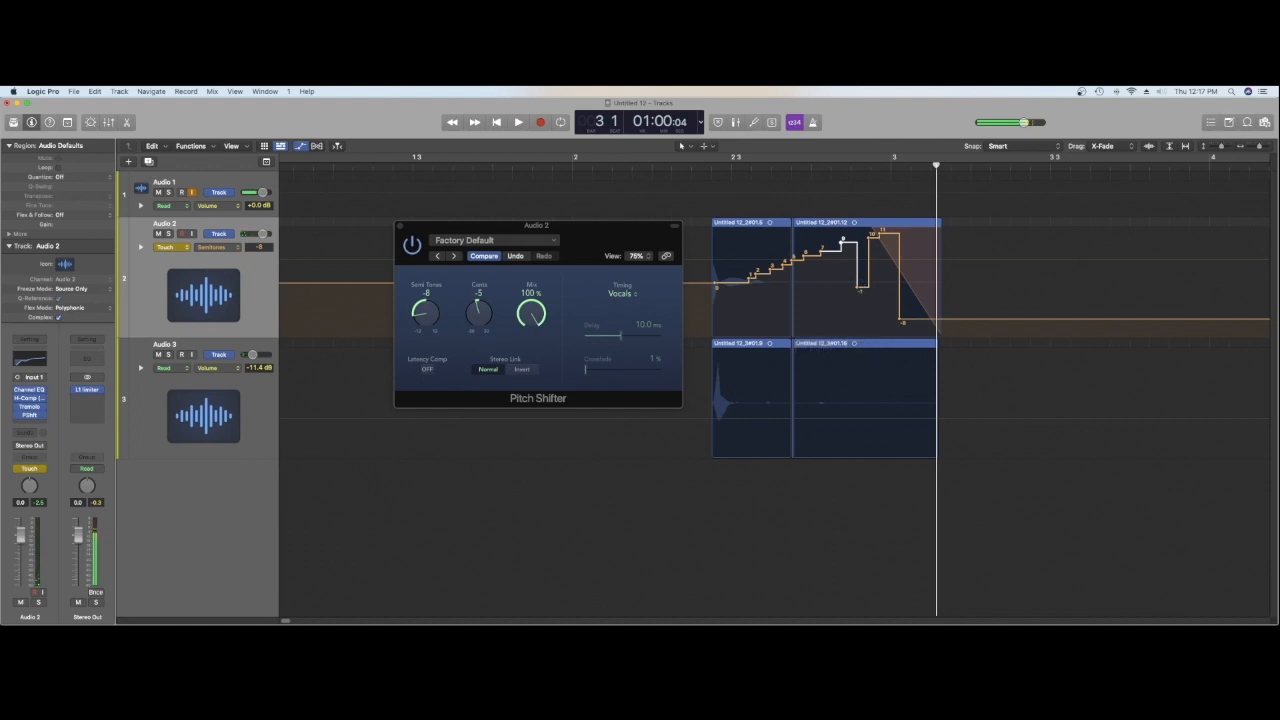
left_click_drag(859, 289, 857, 241)
key("space")
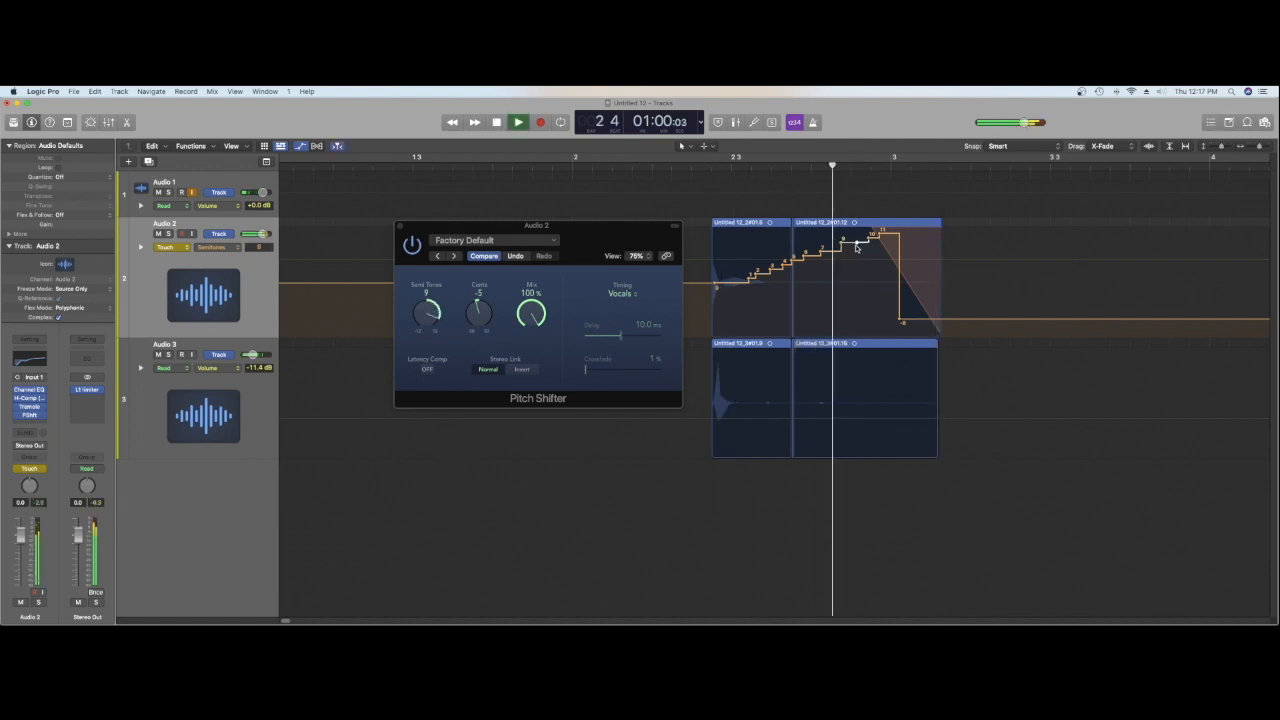
key("space")
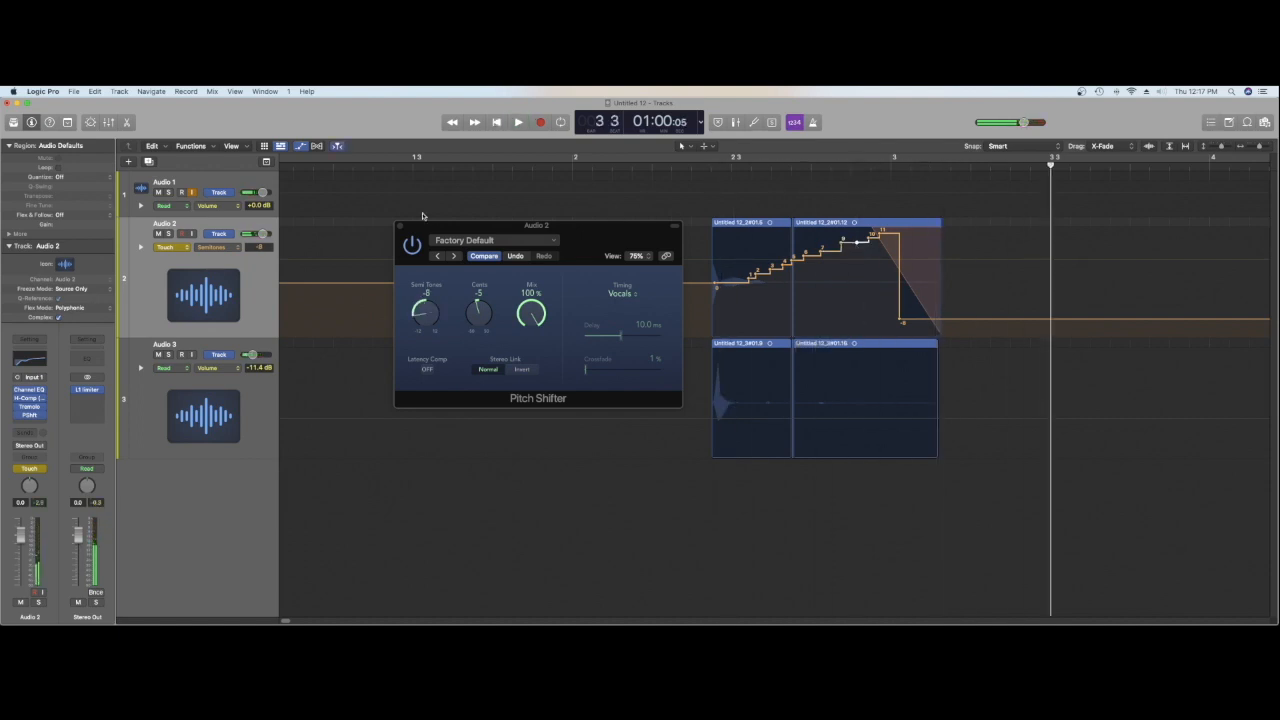
Step: Close the Pitch Shifter, select the Audio 3 track and hide the track automation
left_click(400, 226)
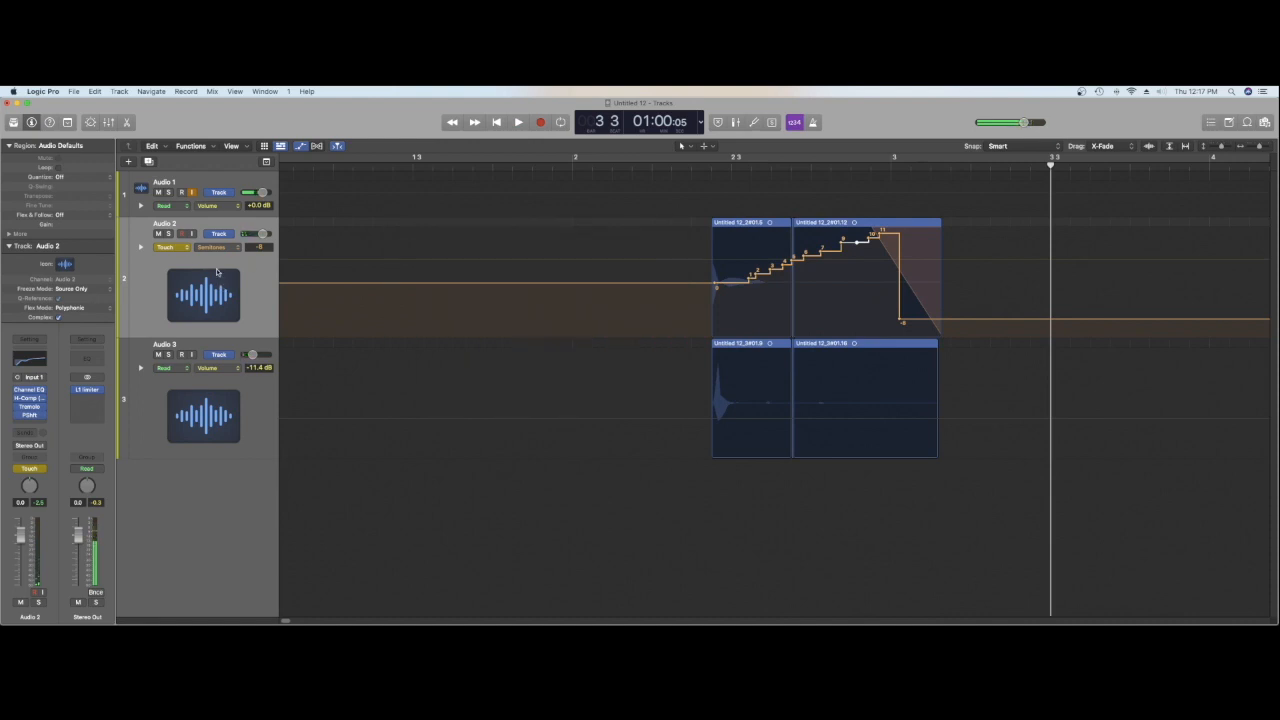
left_click(155, 288)
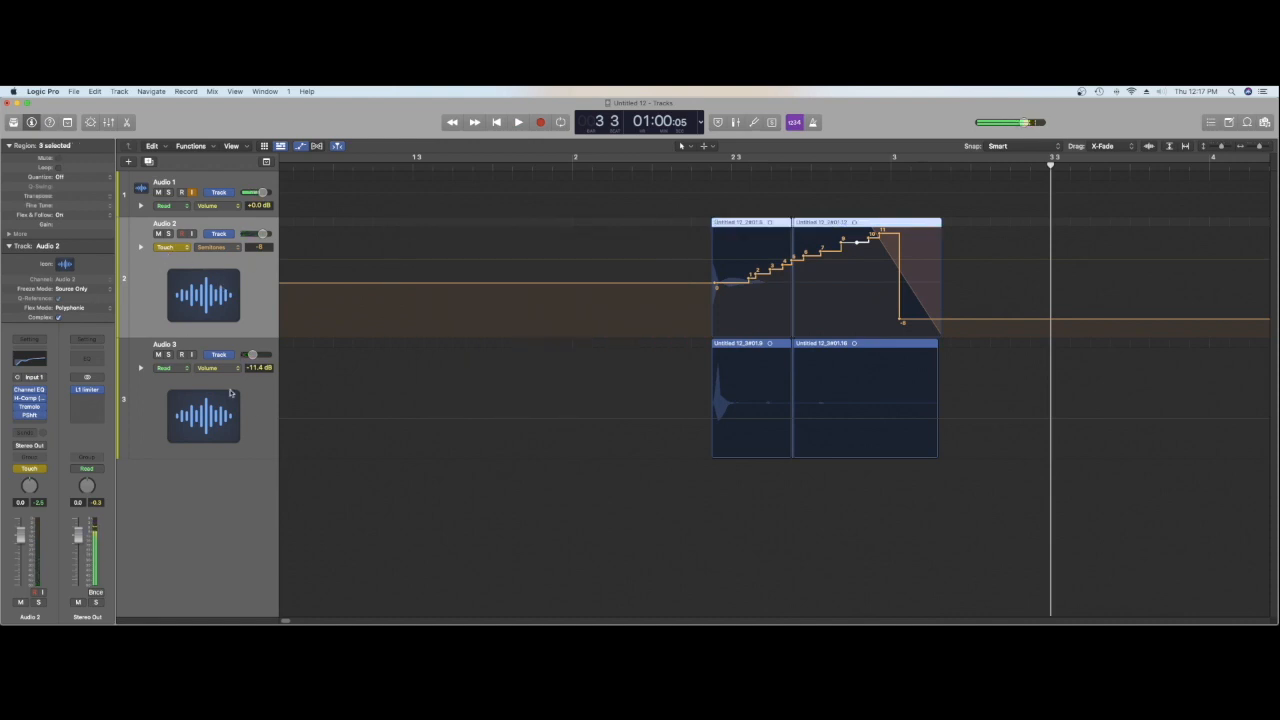
left_click(261, 412)
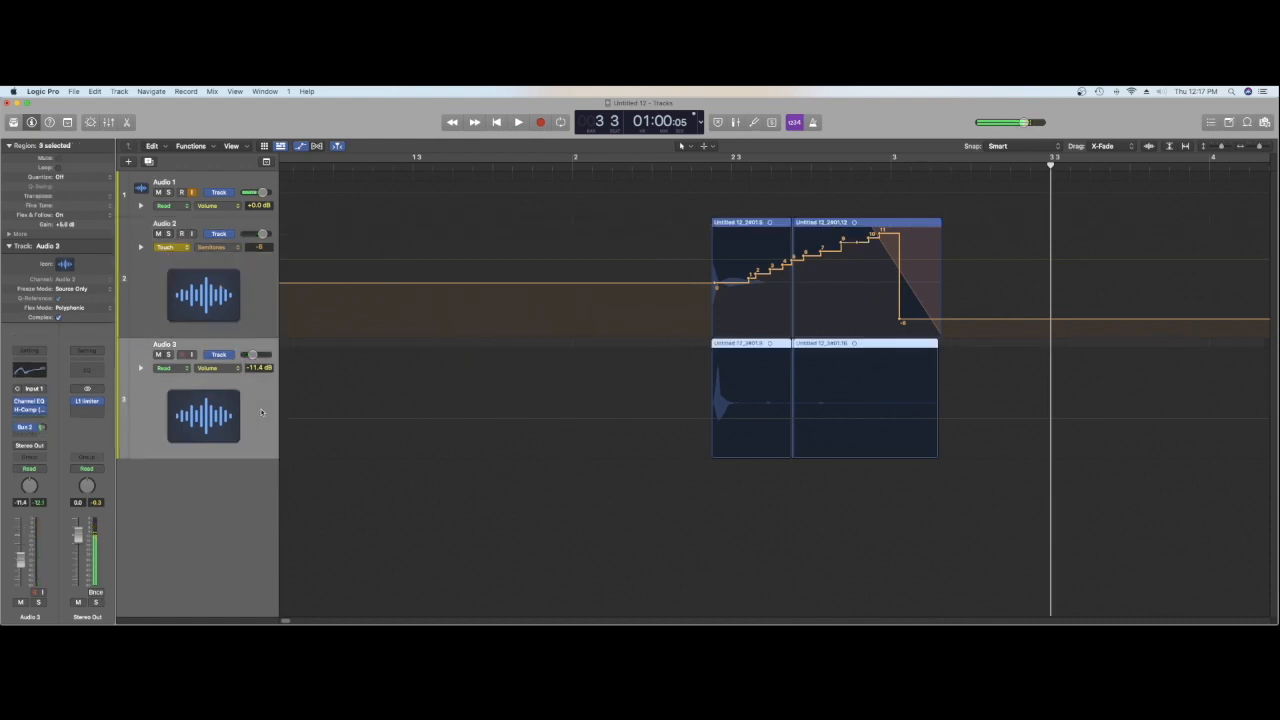
left_click(302, 147)
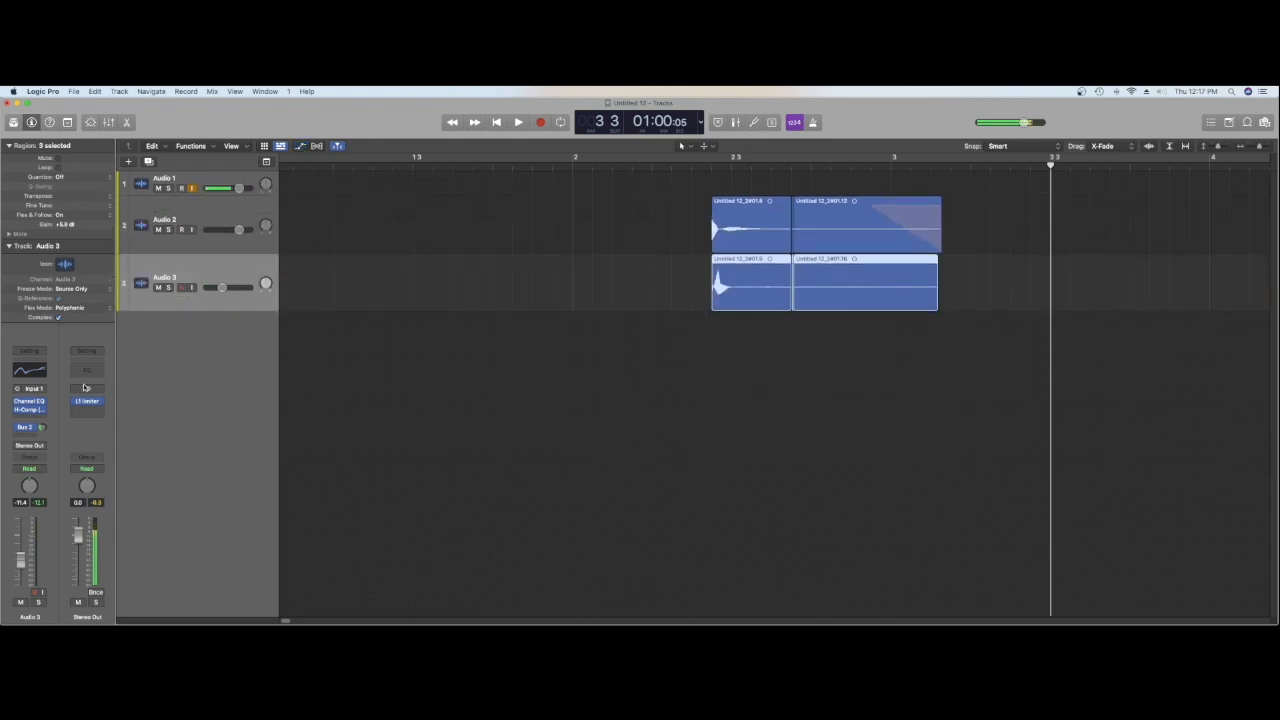
Step: Insert a mono Pitch Correction plug-in on the Audio 3 track and close its window
left_click(29, 418)
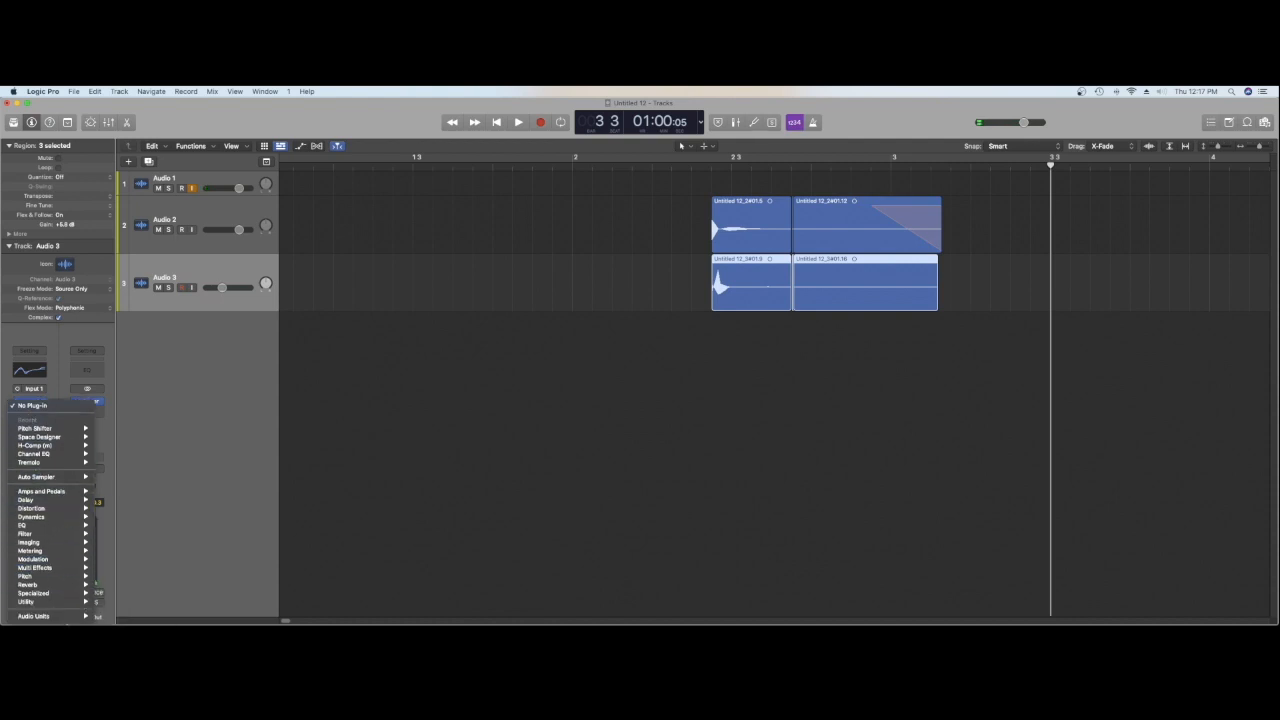
mouse_move(70, 576)
mouse_move(138, 578)
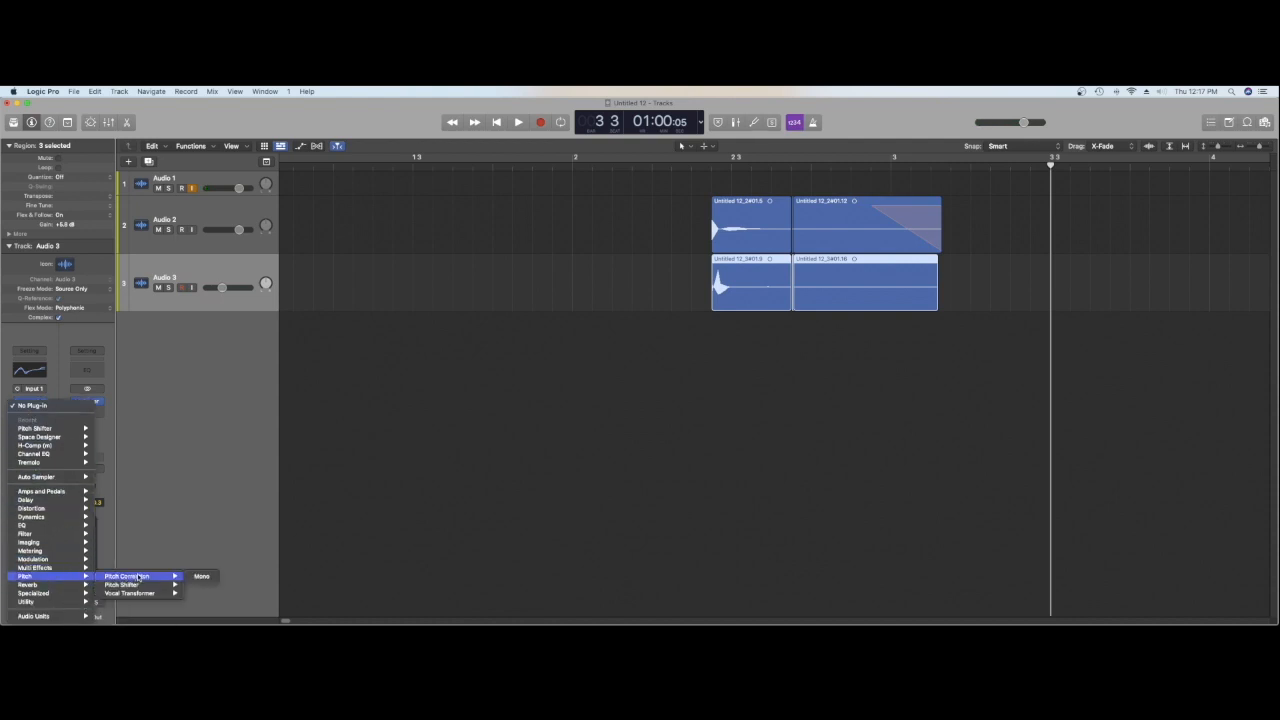
left_click(203, 576)
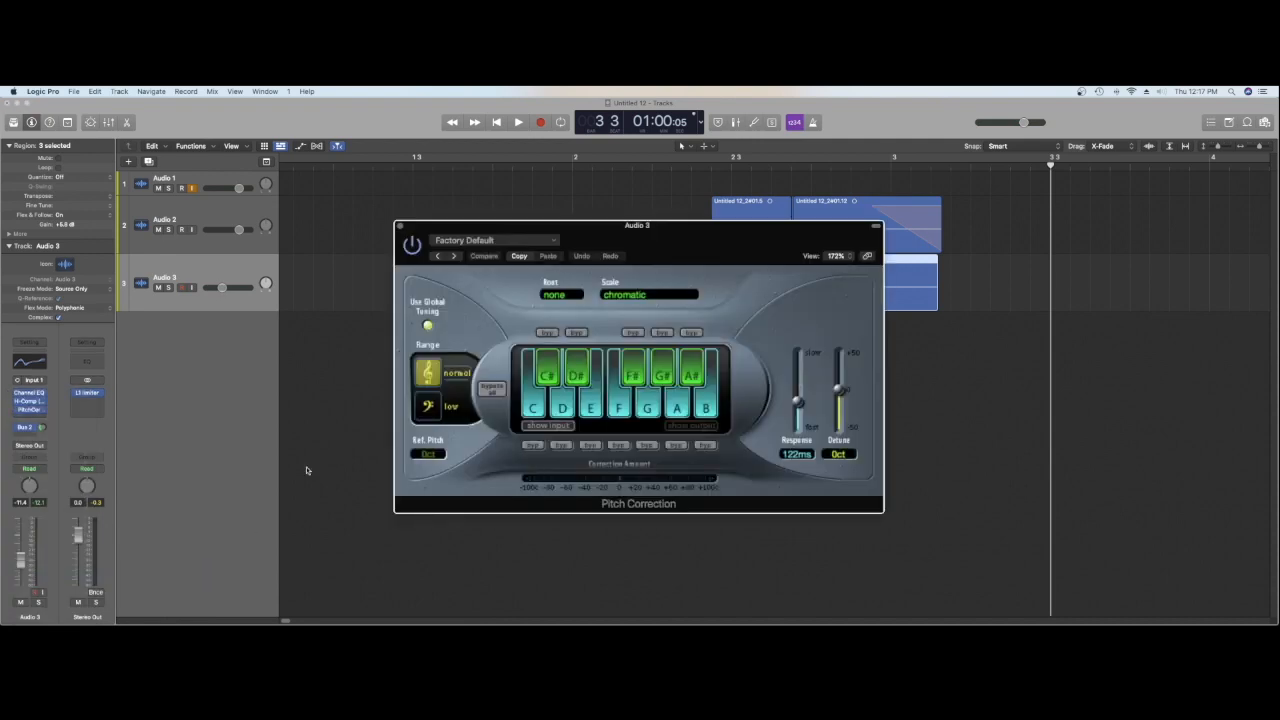
left_click(400, 225)
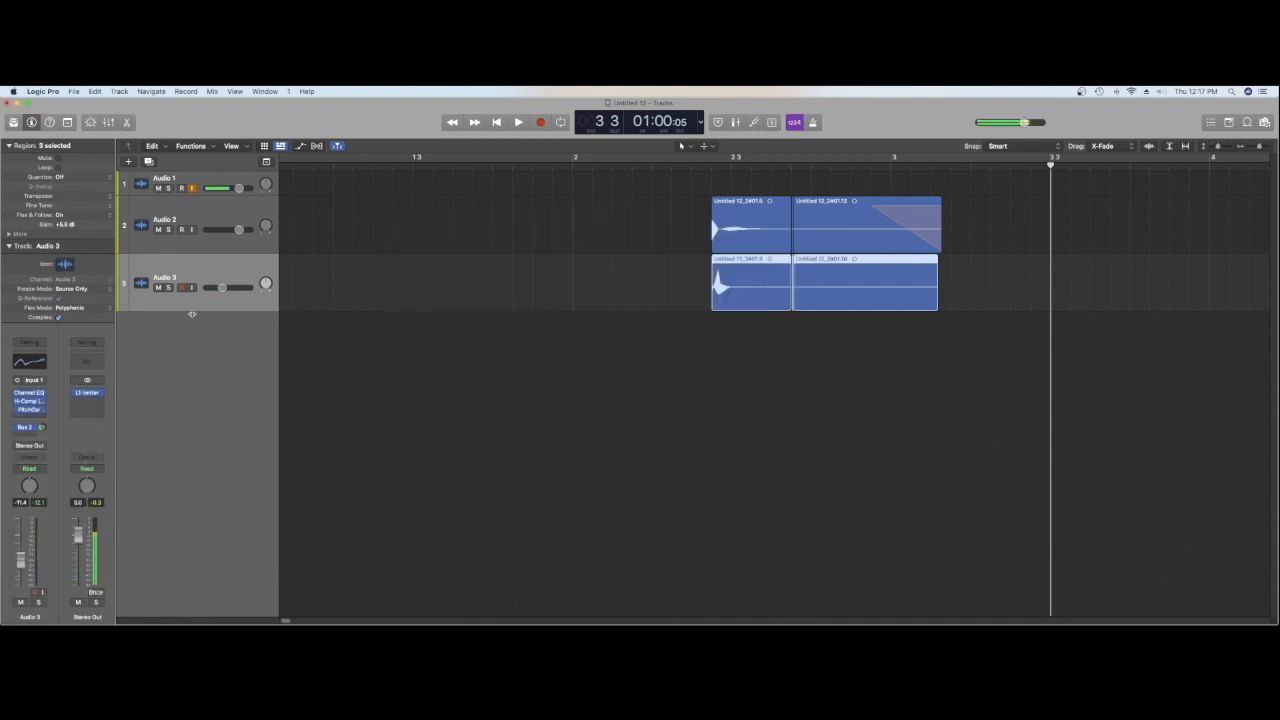
Step: Replace Audio 3's Pitch Correction with a mono Pitch Shifter and set its semitones to 0
left_click(43, 415)
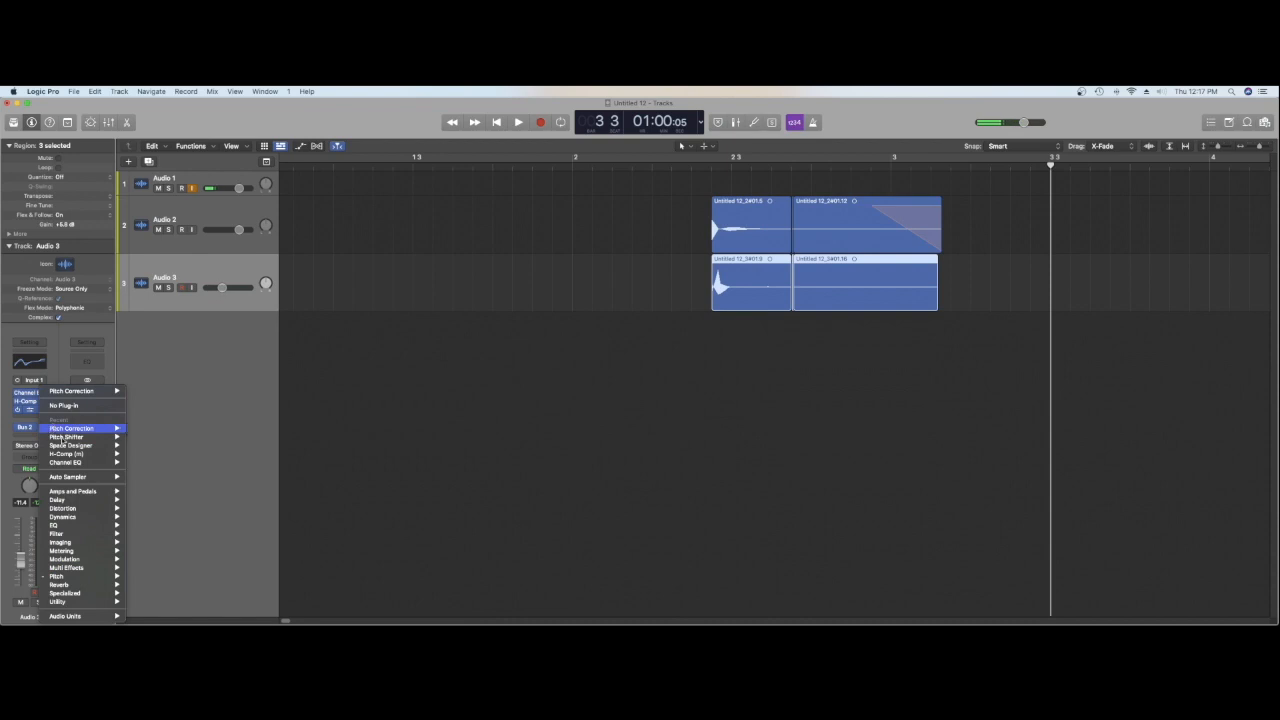
mouse_move(100, 577)
mouse_move(207, 585)
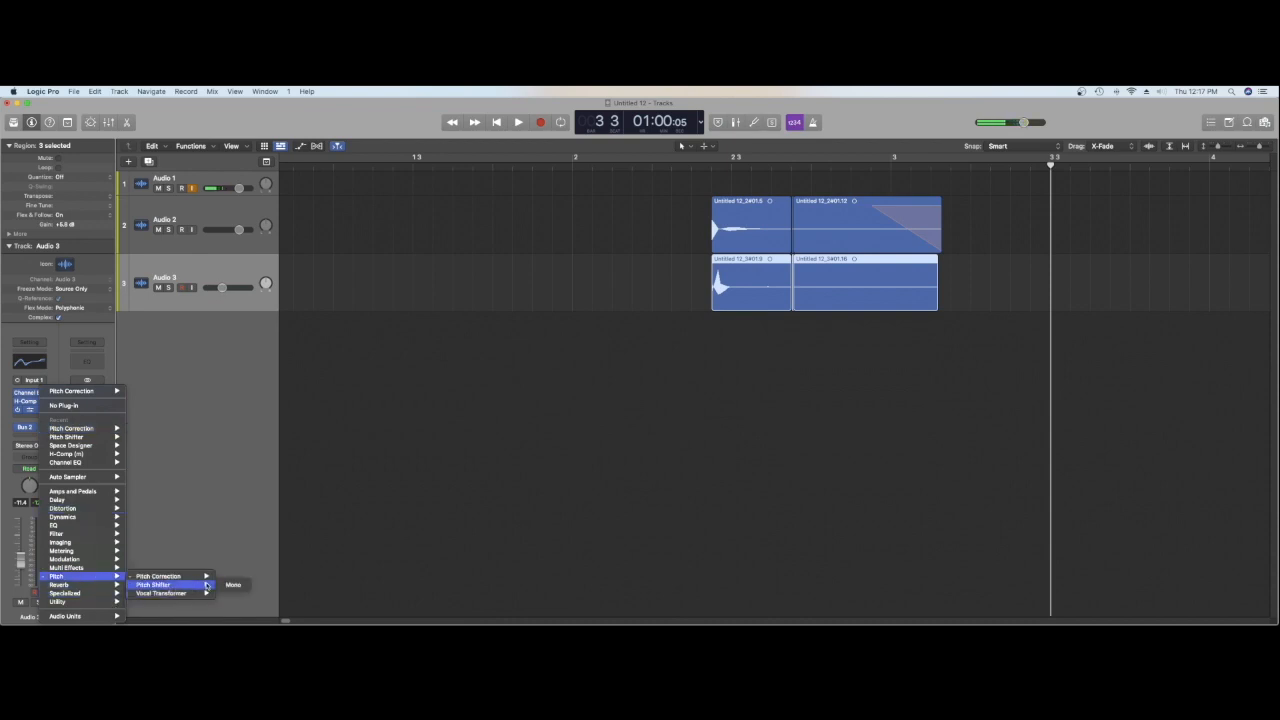
left_click(232, 584)
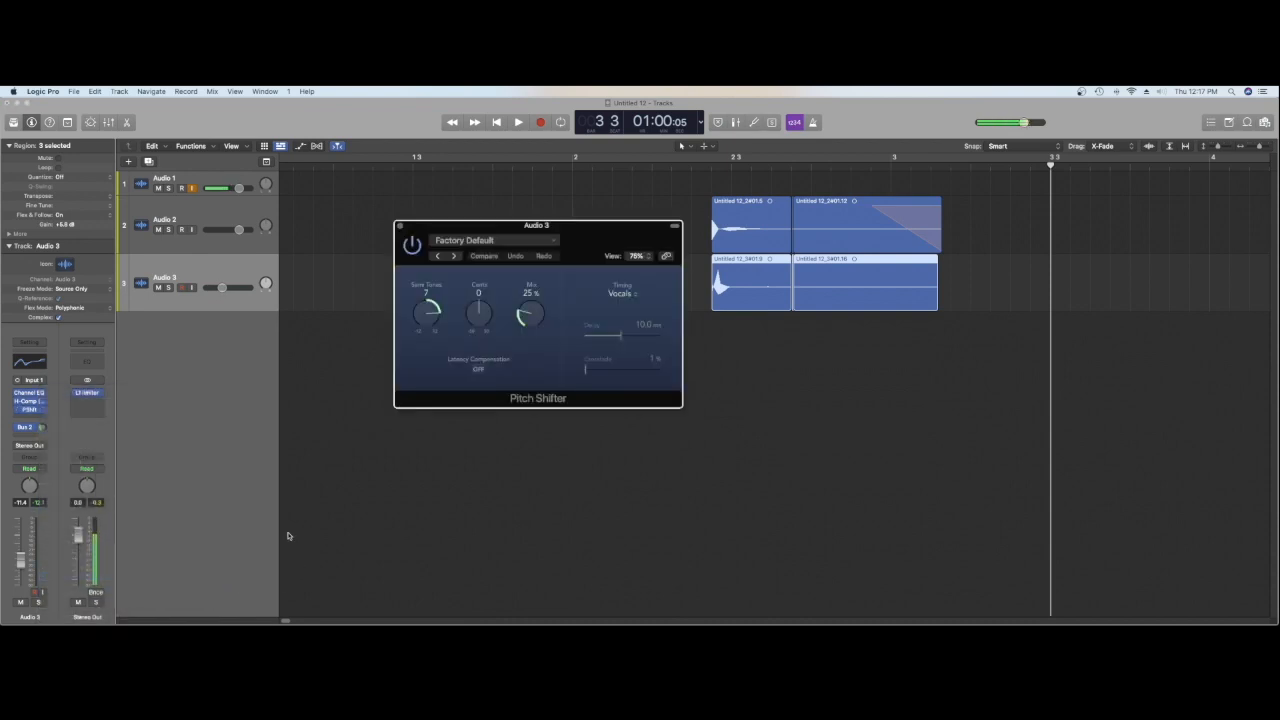
left_click_drag(424, 310, 437, 361)
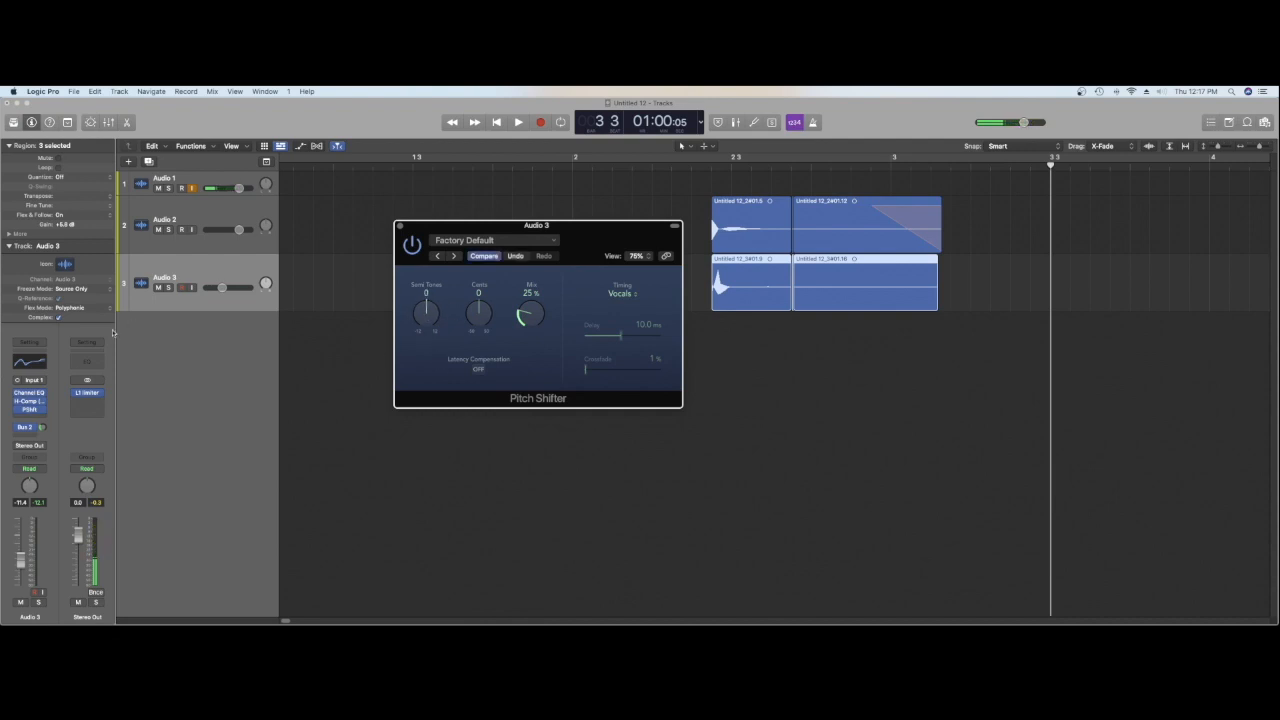
Step: Set Audio 3's automation mode to Write and record a semitone sweep from 0 down to -12 from the hit's start
left_click(29, 468)
left_click(44, 493)
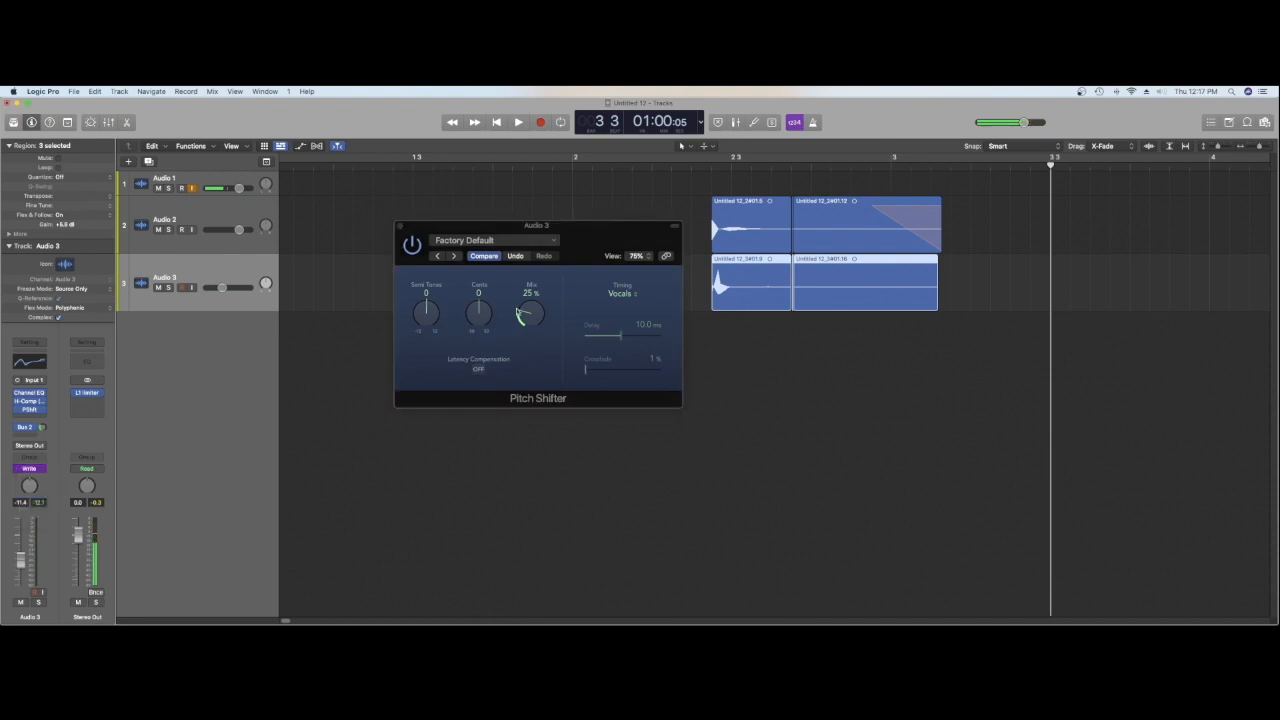
left_click(713, 166)
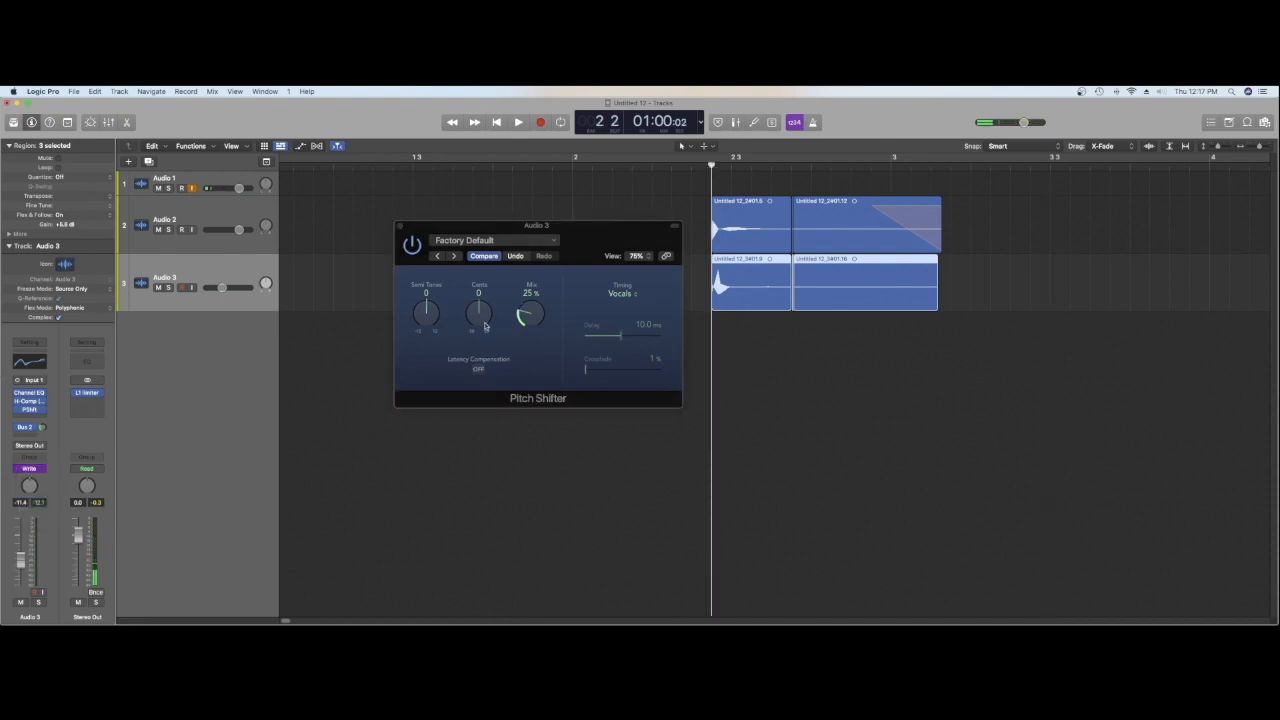
key("space")
left_click_drag(425, 305, 434, 386)
key("space")
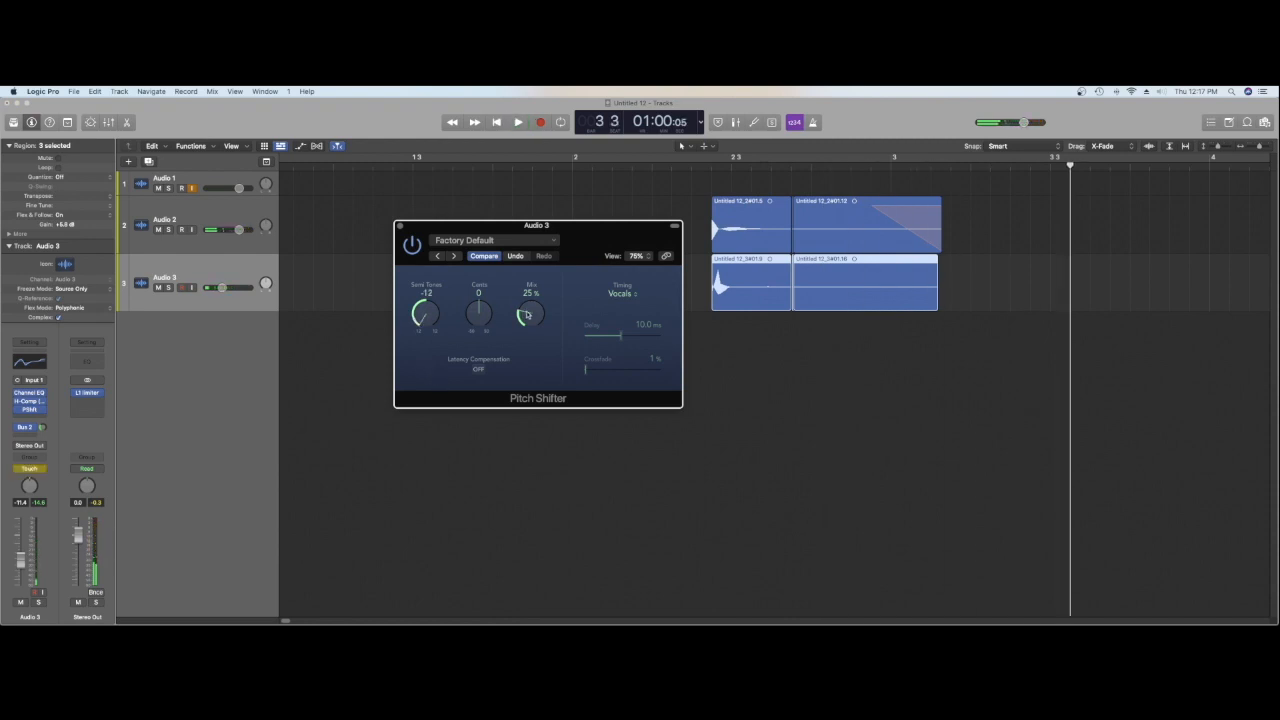
Step: Set the Pitch Shifter's mix to 100%, play the hit with the recorded sweep, and close the plug-in window
left_click_drag(531, 315, 511, 168)
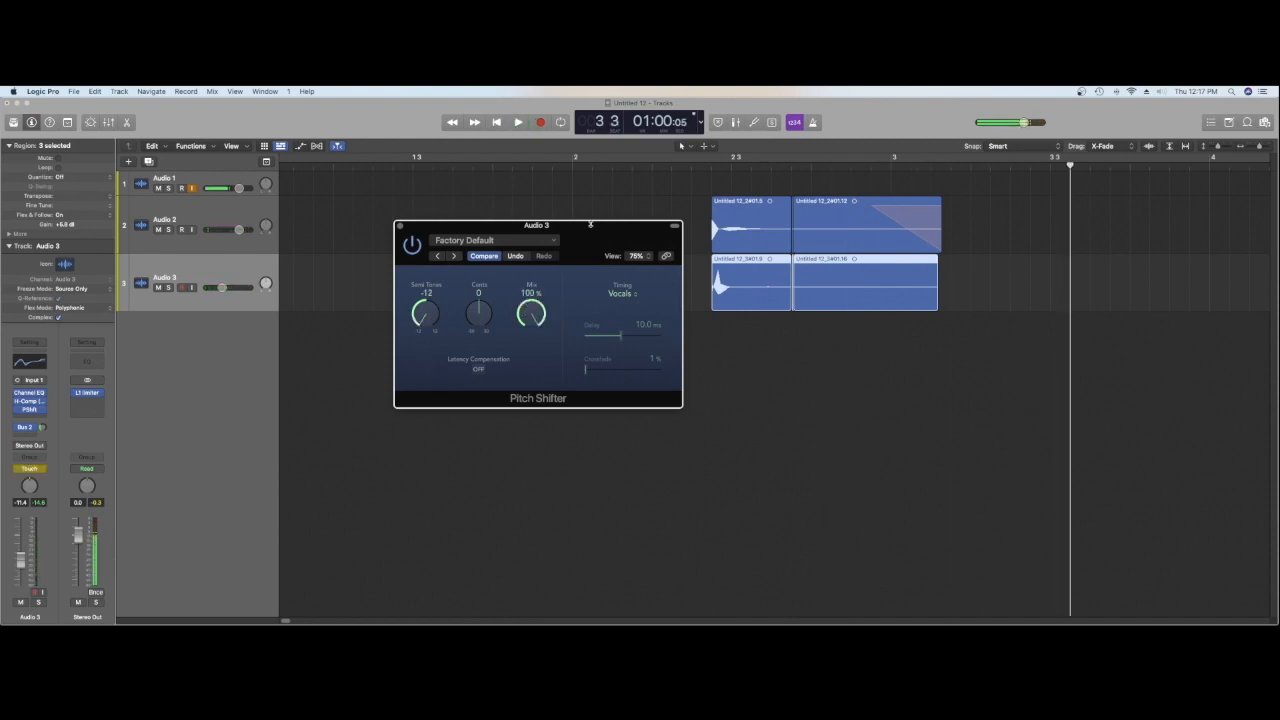
key("space")
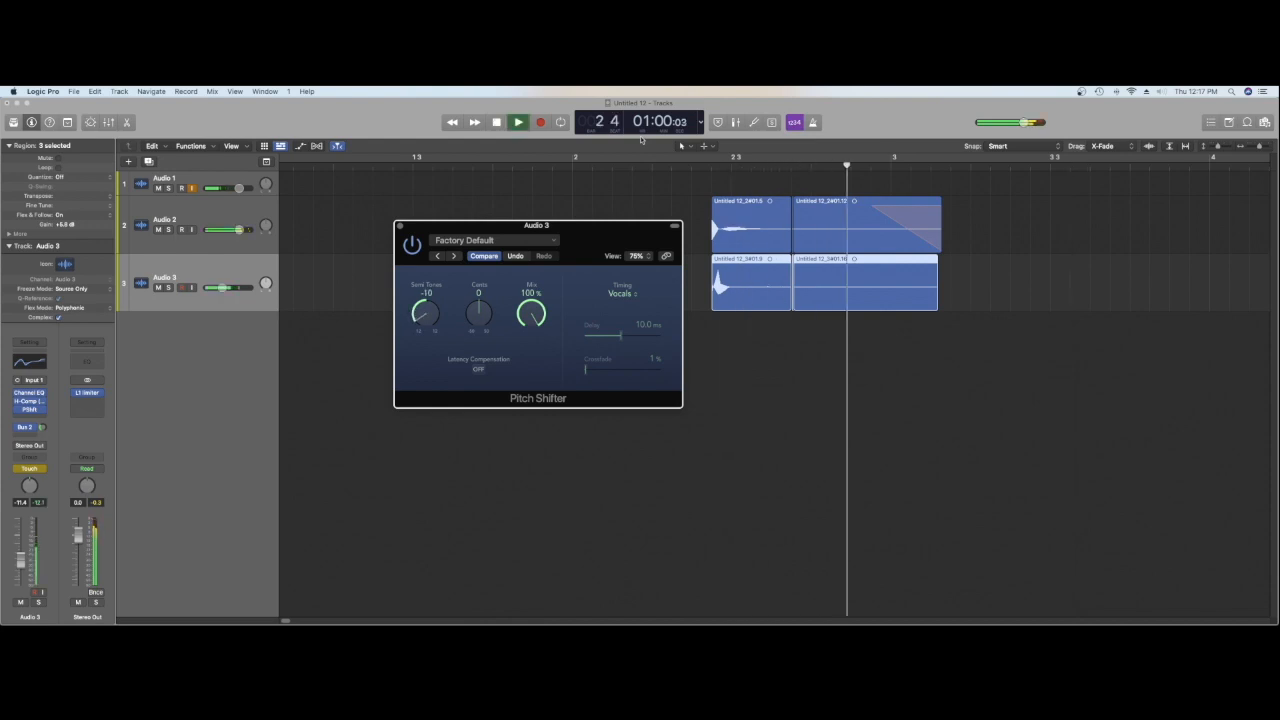
left_click(641, 157)
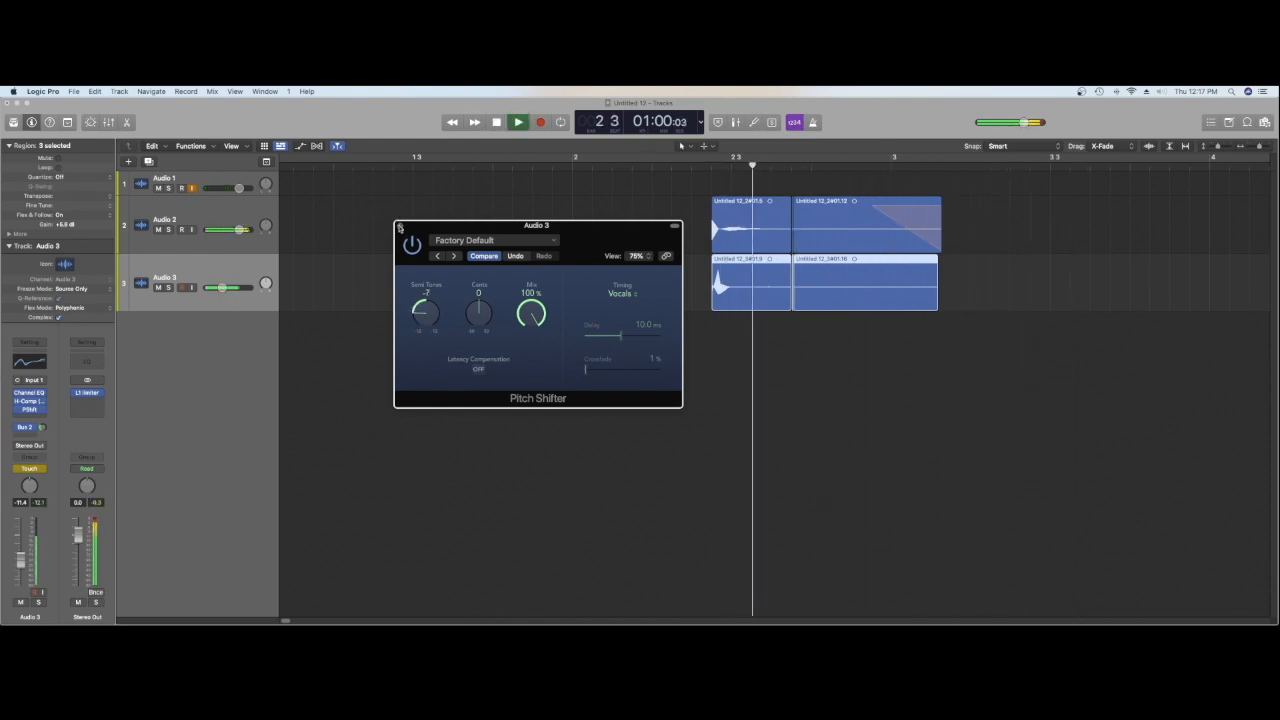
key("space")
left_click(399, 227)
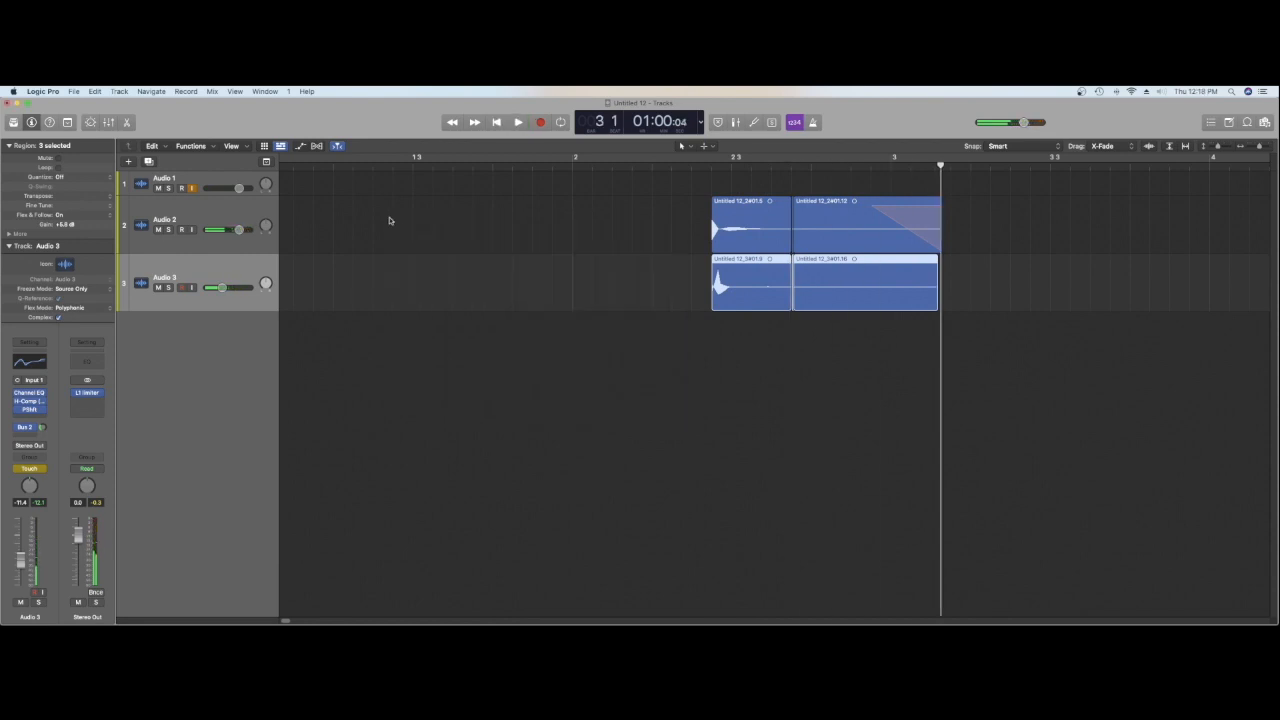
Step: Show the track automation and display the Pitch Shifter's Semitones curve on Audio 3
left_click(301, 147)
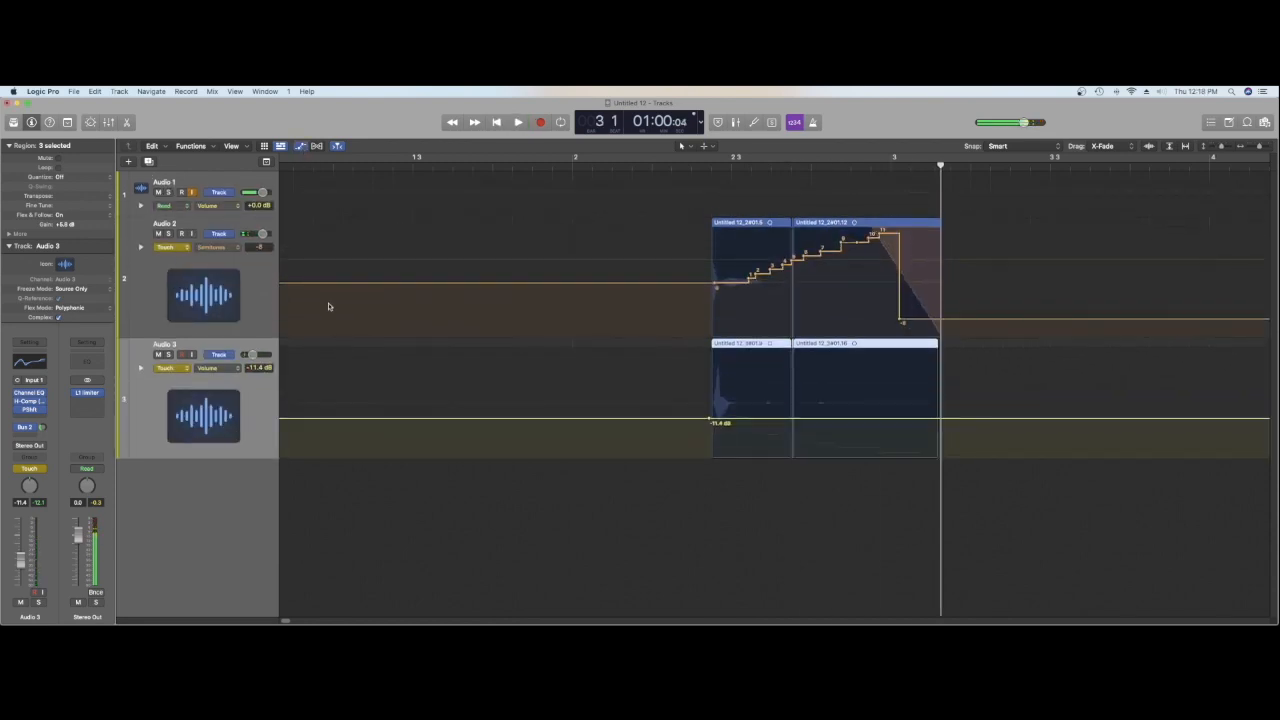
left_click(215, 368)
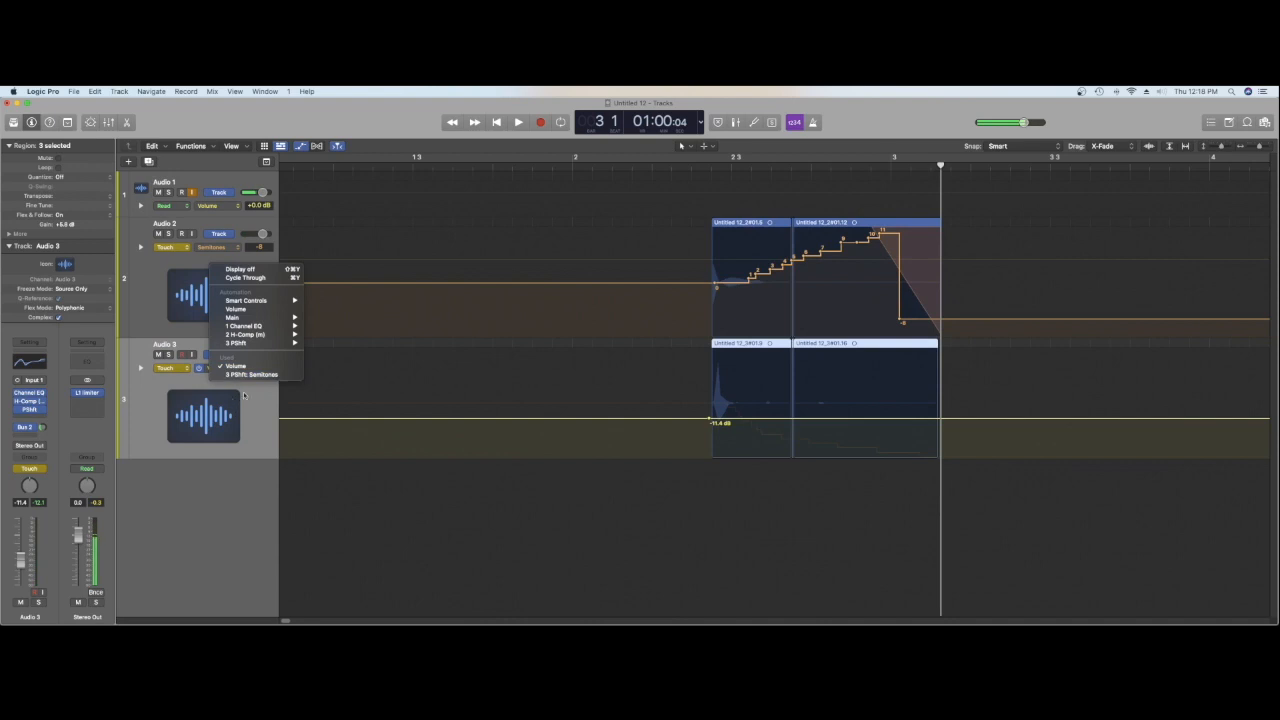
left_click(240, 376)
Step: Raise the opening steps of Audio 3's semitone automation above 0, fine-tuning them while playing the hit repeatedly
key("space")
key("space")
left_click_drag(716, 406, 717, 362)
key("space")
key("space")
key("space")
key("space")
left_click_drag(717, 368, 725, 393)
key("space")
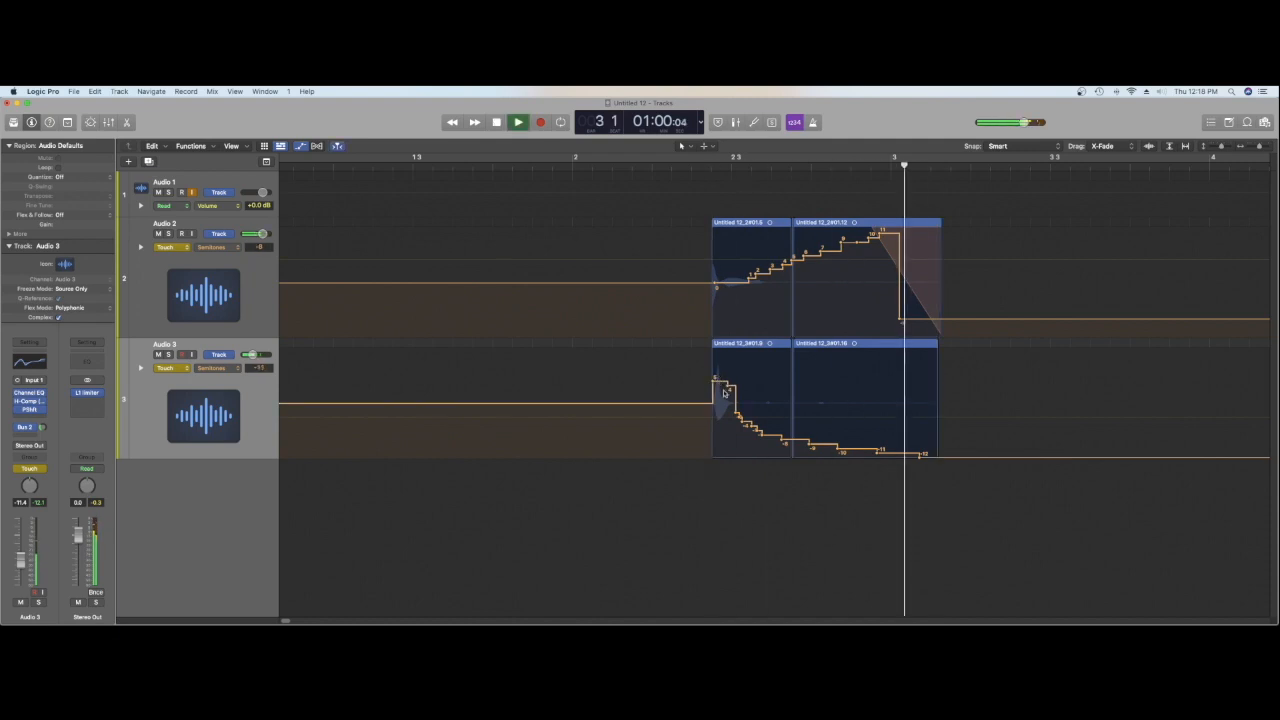
key("space")
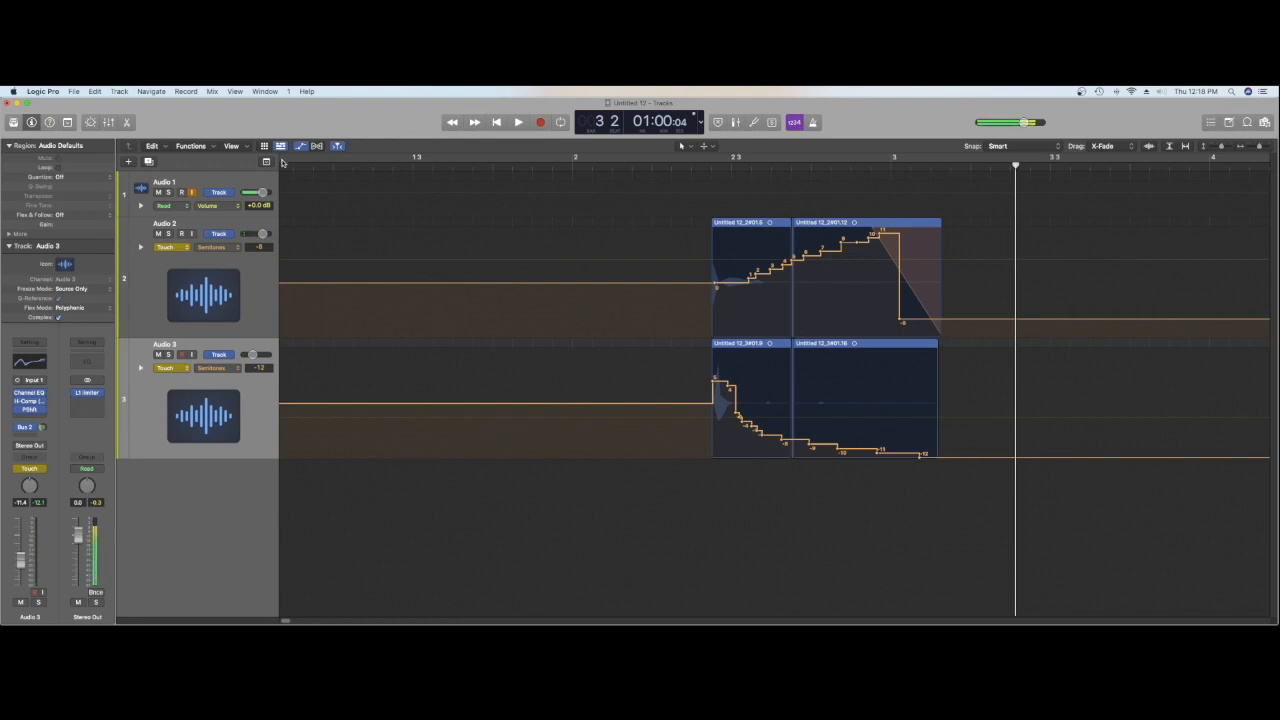
Step: Hide the track automation and create a new audio track below Audio 3
left_click(260, 301)
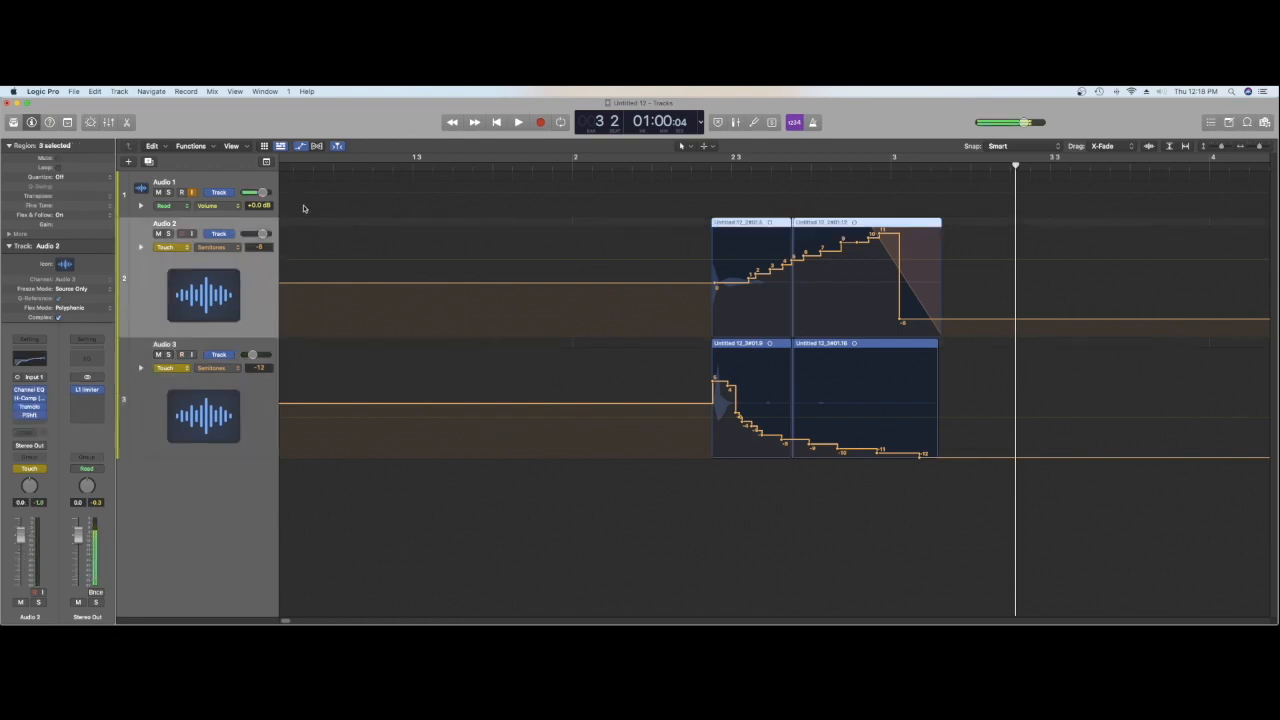
left_click(300, 146)
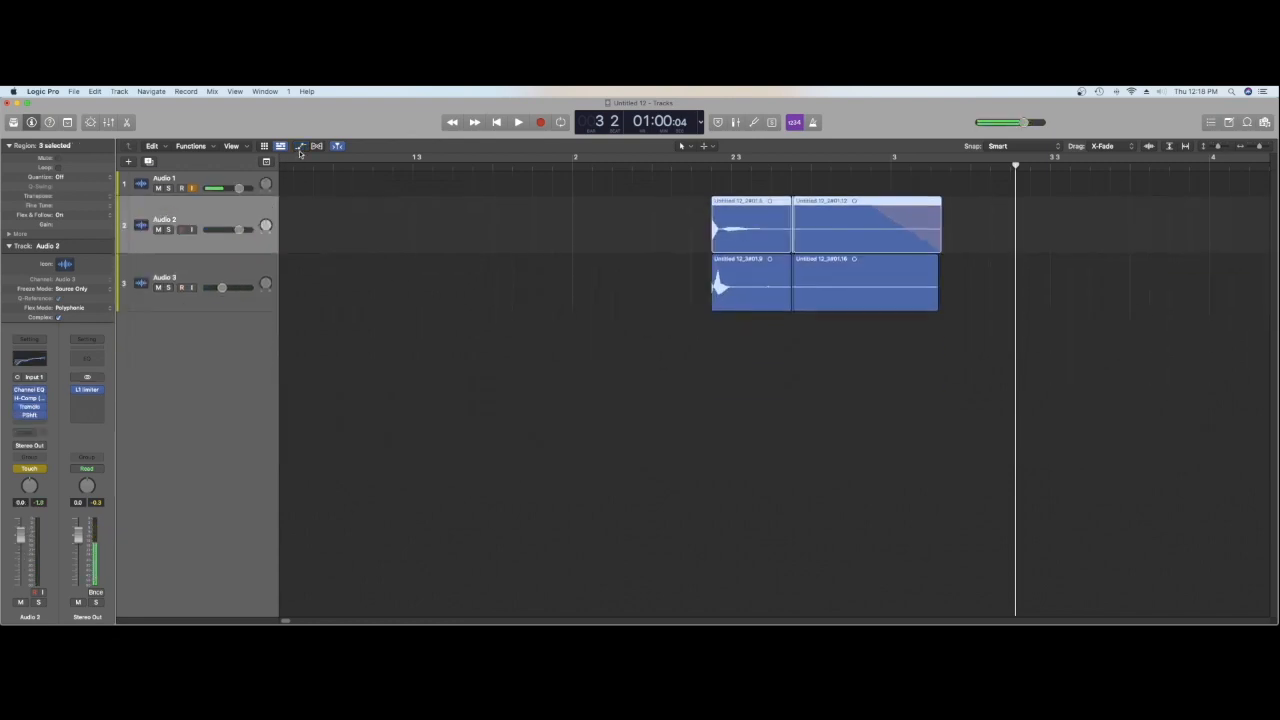
left_click(201, 288)
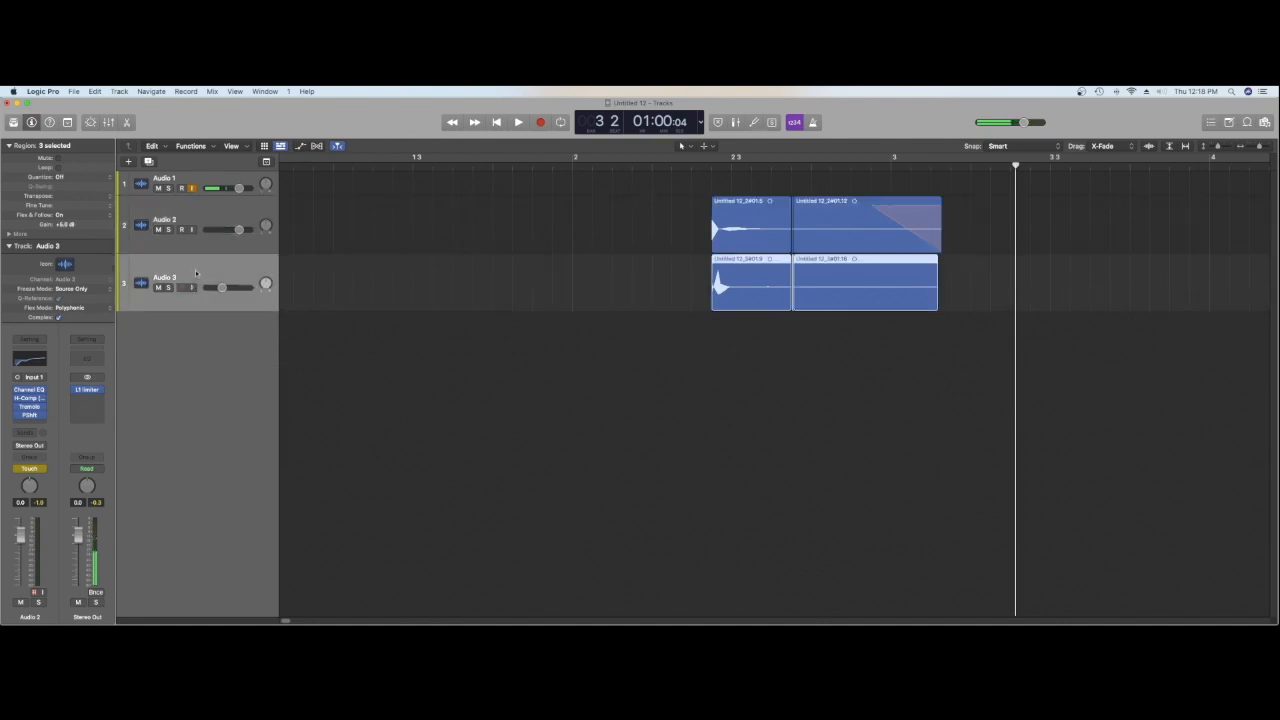
double_click(187, 337)
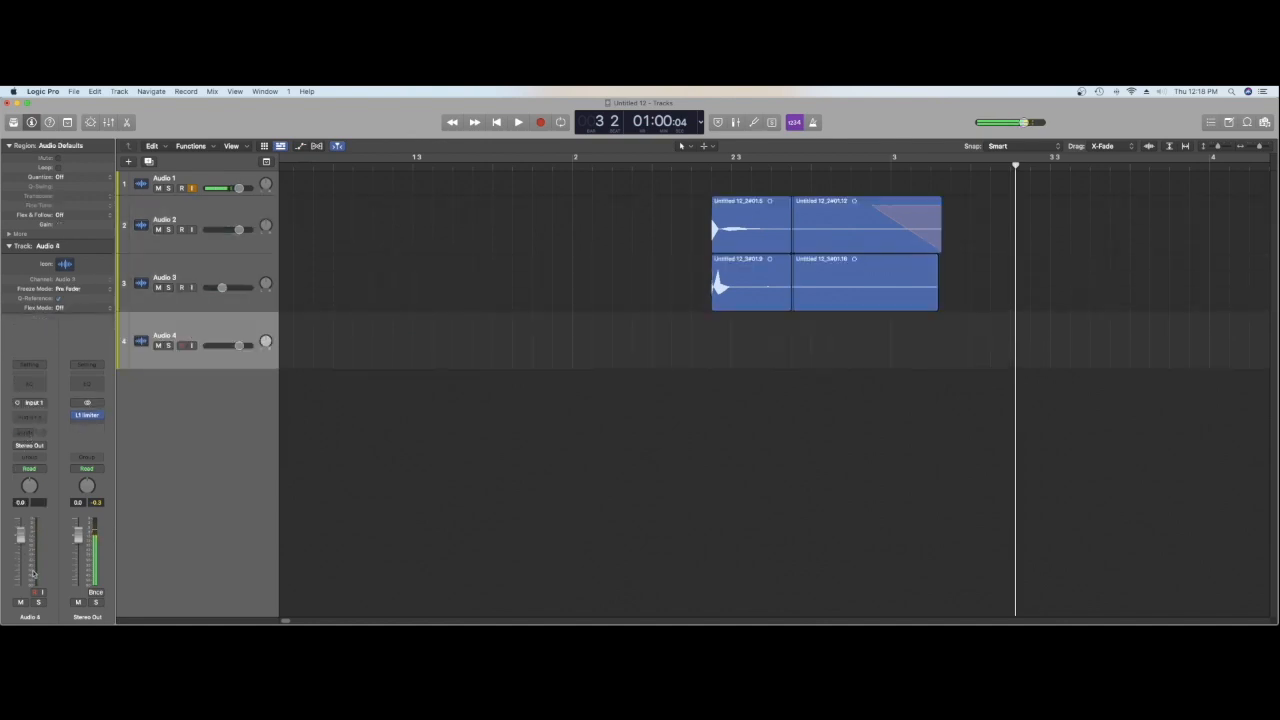
Step: Insert the Waves EMO-Generator (m) on Audio 4, switch the generator on and set its signal type to Sine
left_click(30, 416)
mouse_move(79, 618)
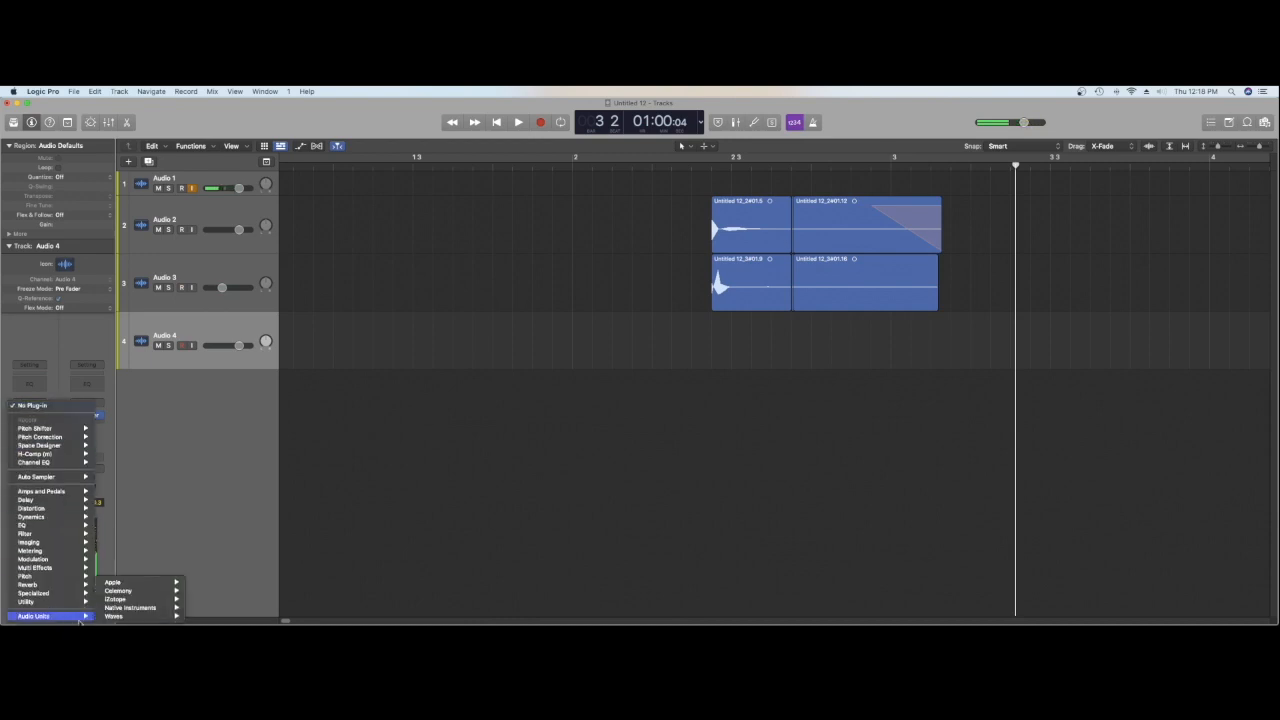
mouse_move(145, 616)
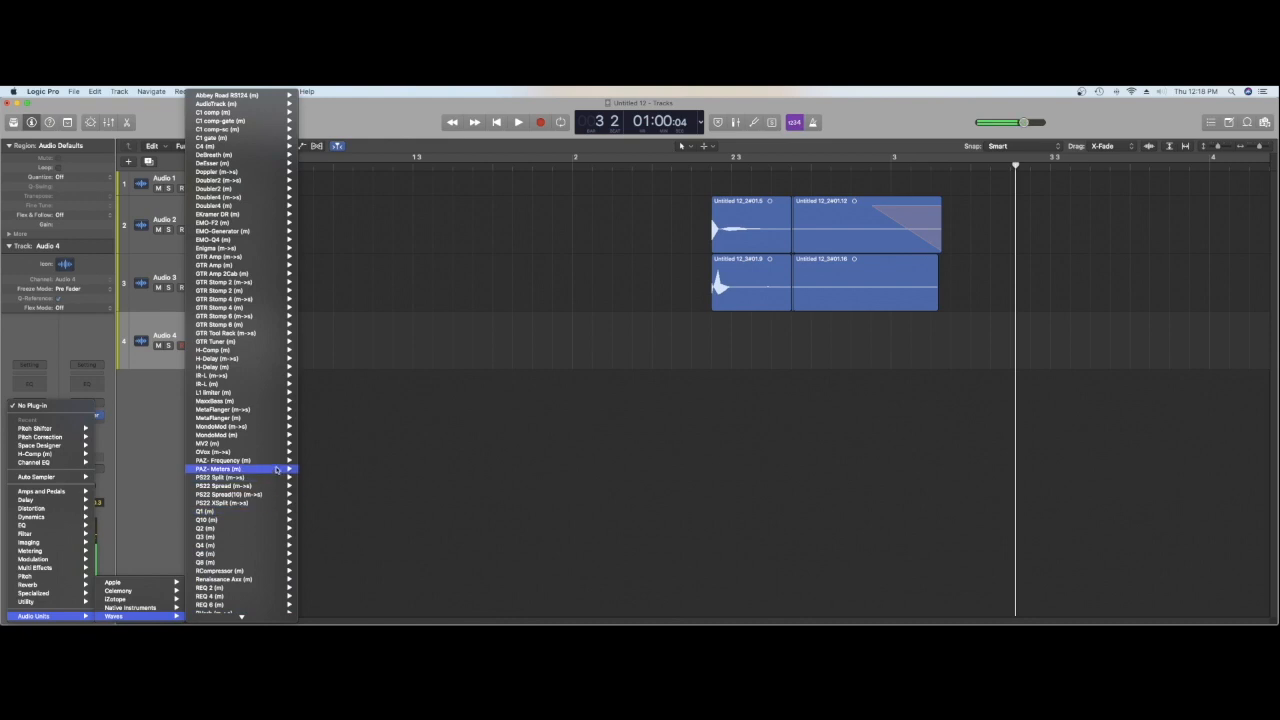
mouse_move(276, 412)
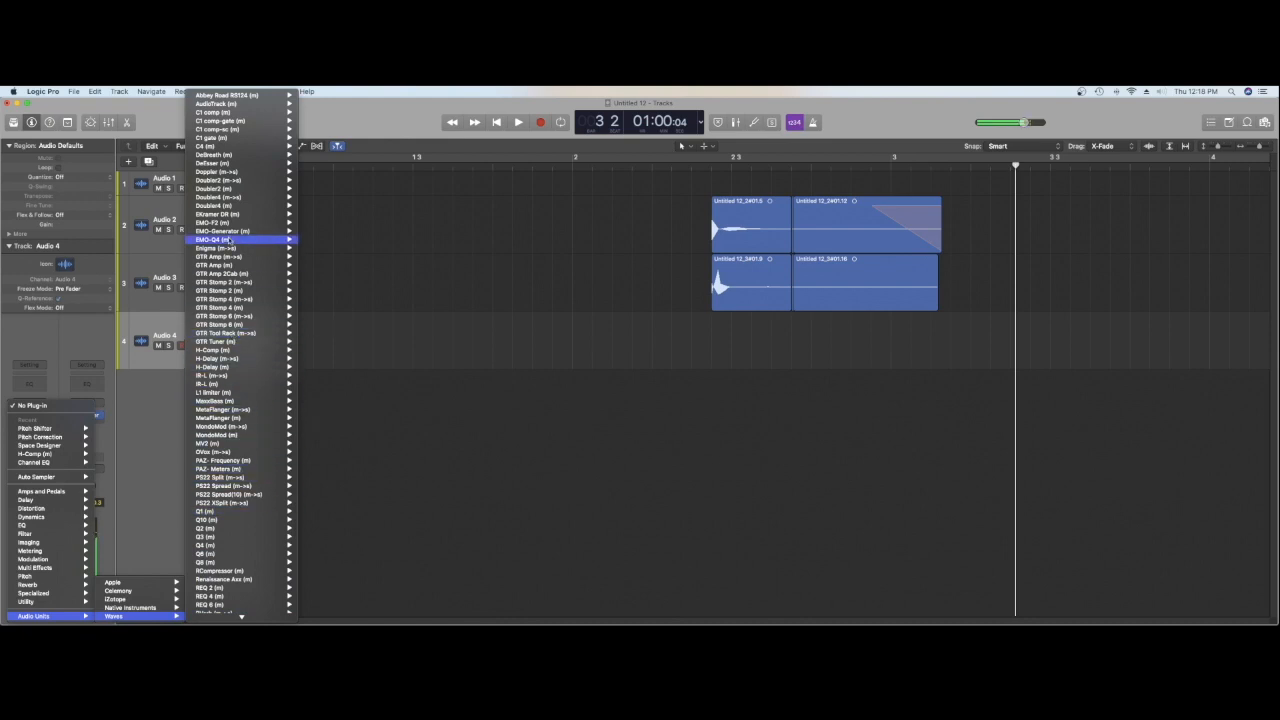
mouse_move(270, 232)
left_click(315, 233)
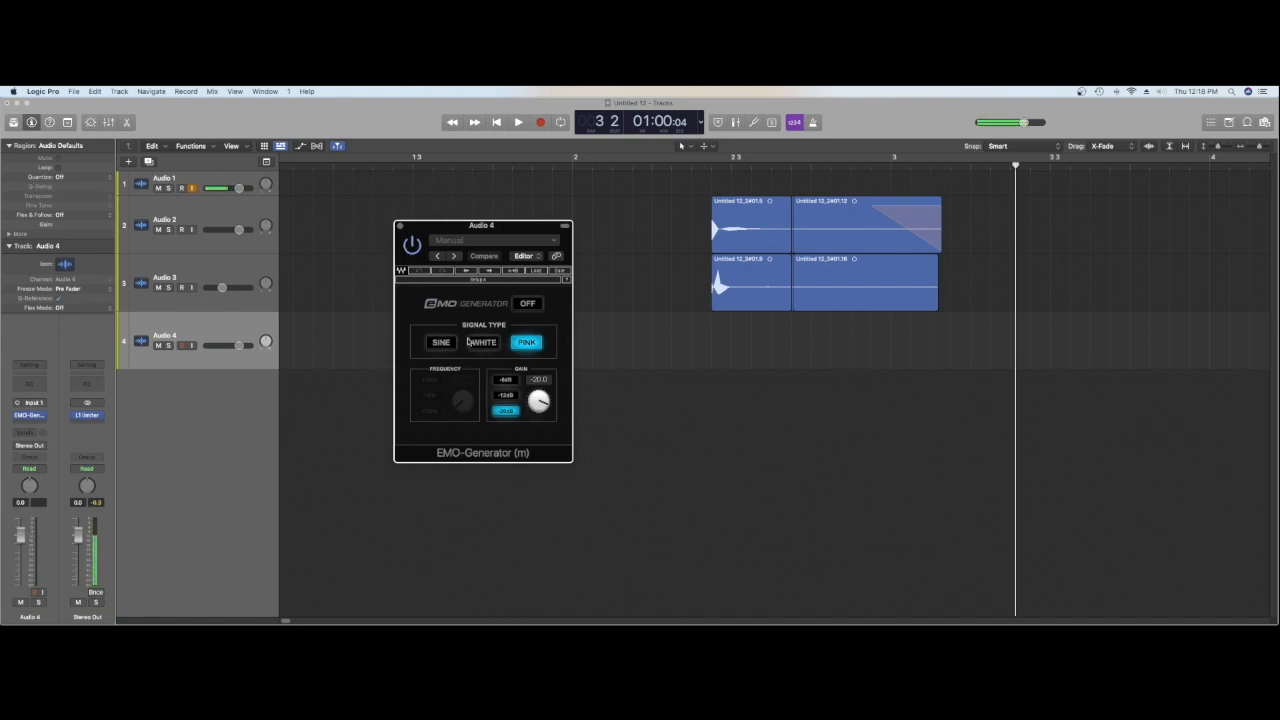
left_click(523, 305)
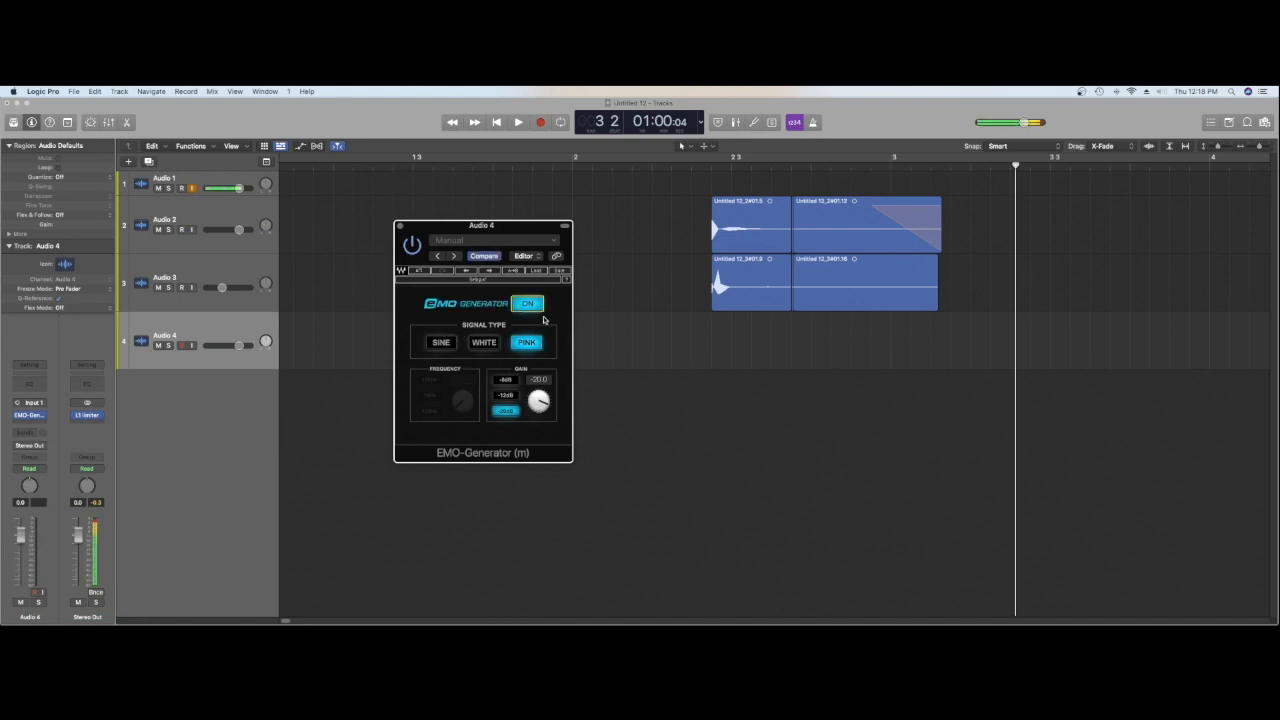
left_click(442, 343)
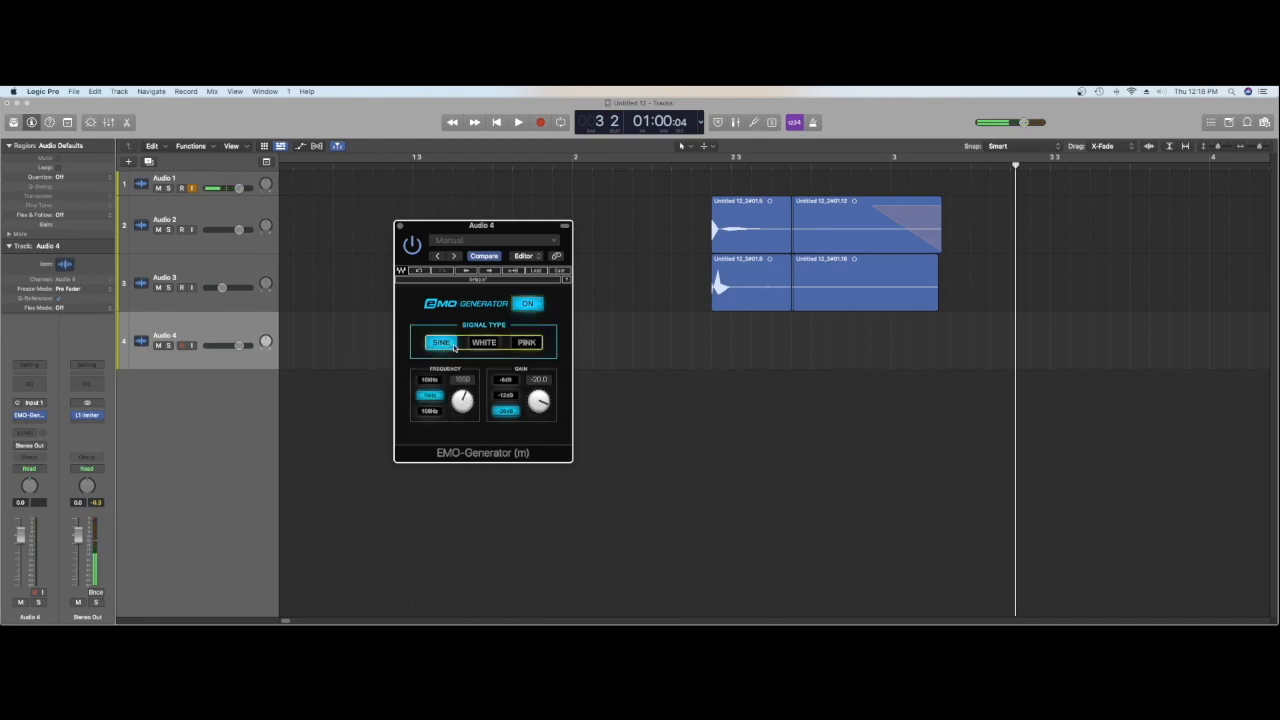
Step: Arm Audio 4, record a region from the hit's start until just past bar 3, and switch the generator off
left_click(713, 172)
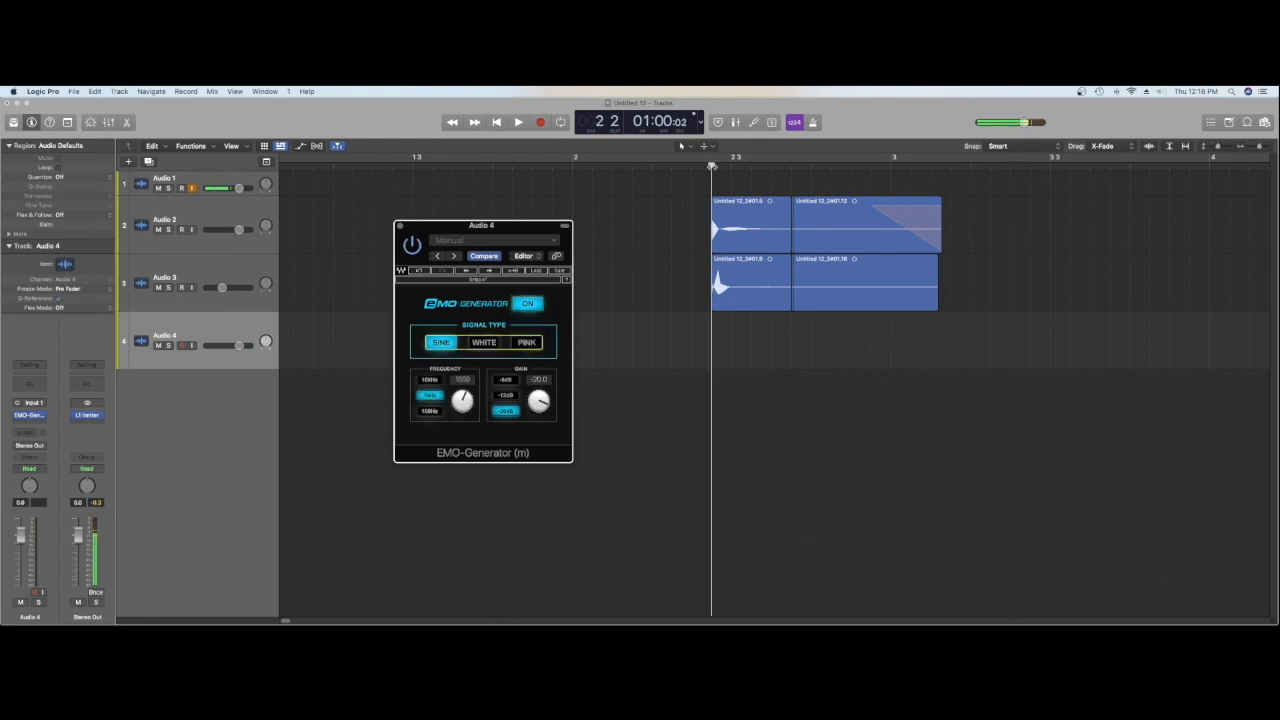
left_click(181, 345)
key("r")
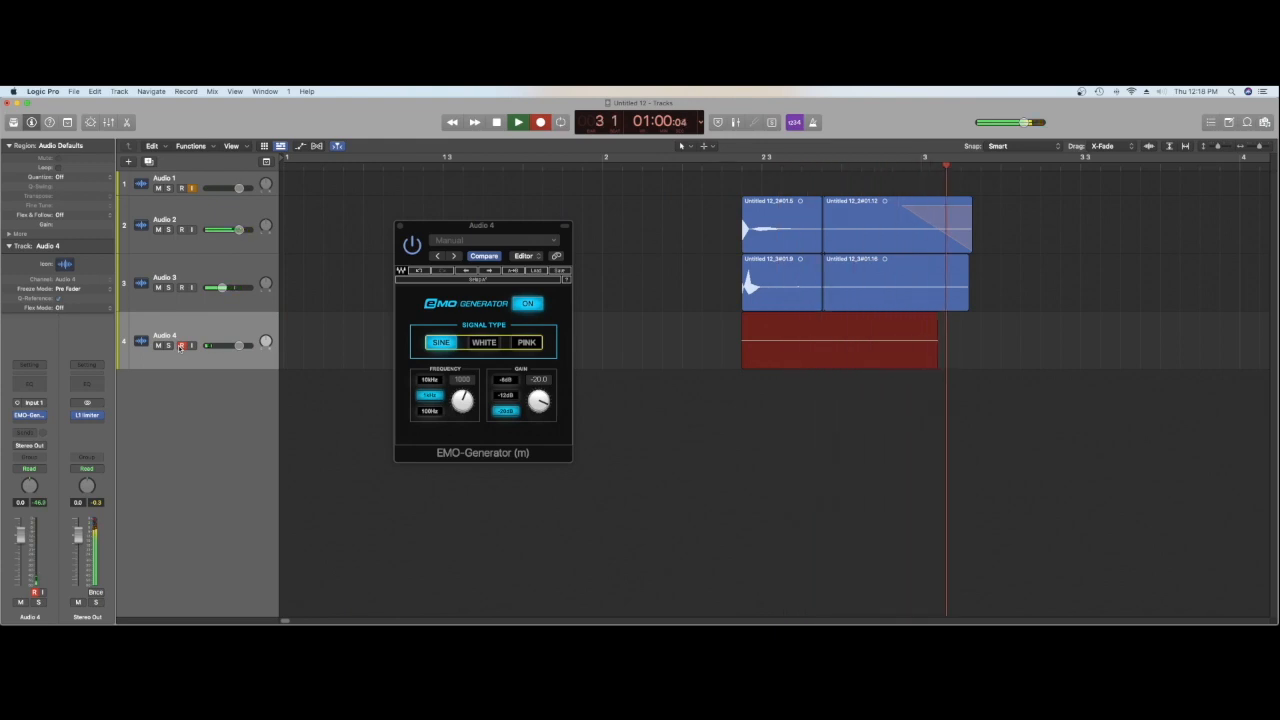
key("space")
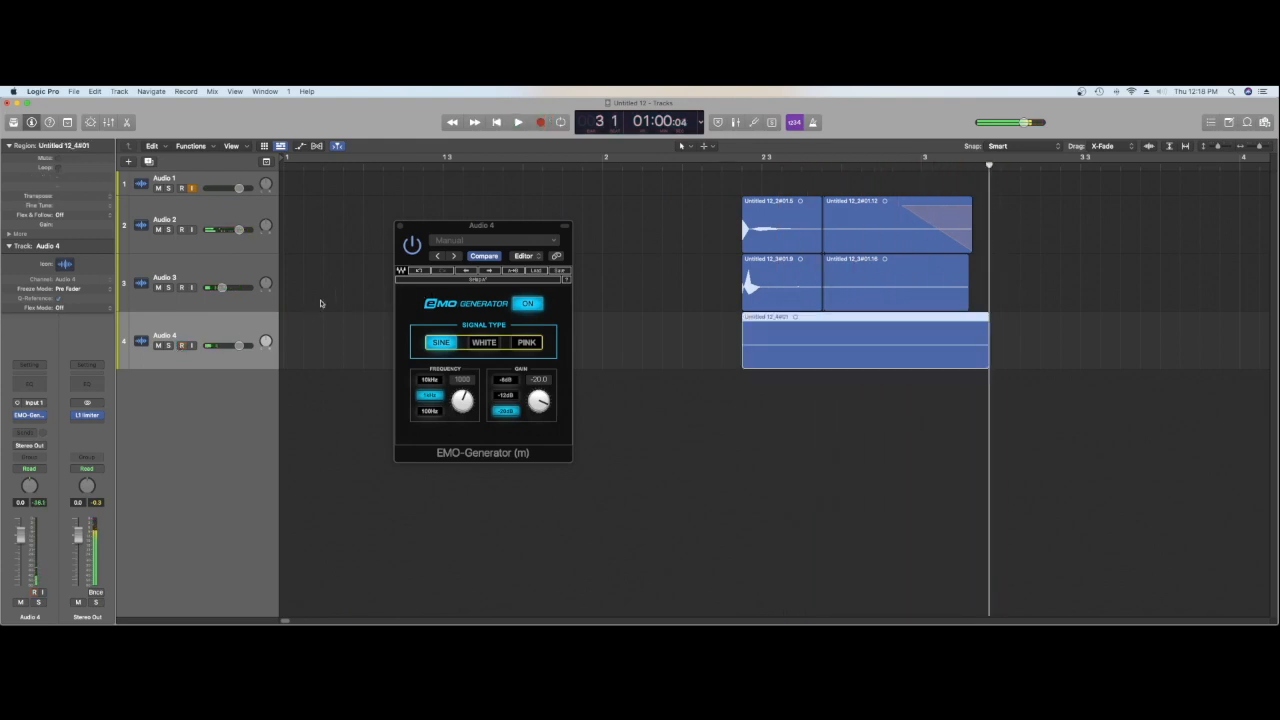
left_click(533, 306)
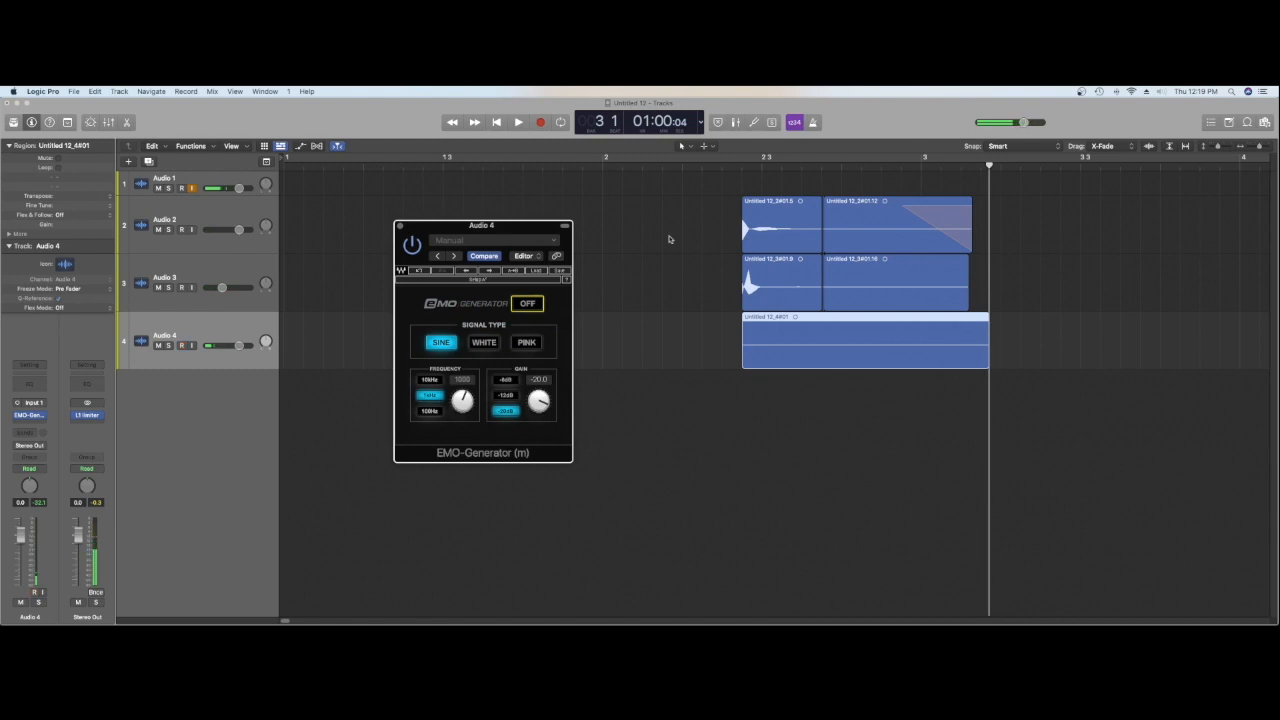
Step: Move the playhead to the split between the regions, switch the generator on, lower its sine frequency and close the plug-in
left_click_drag(743, 172, 822, 172)
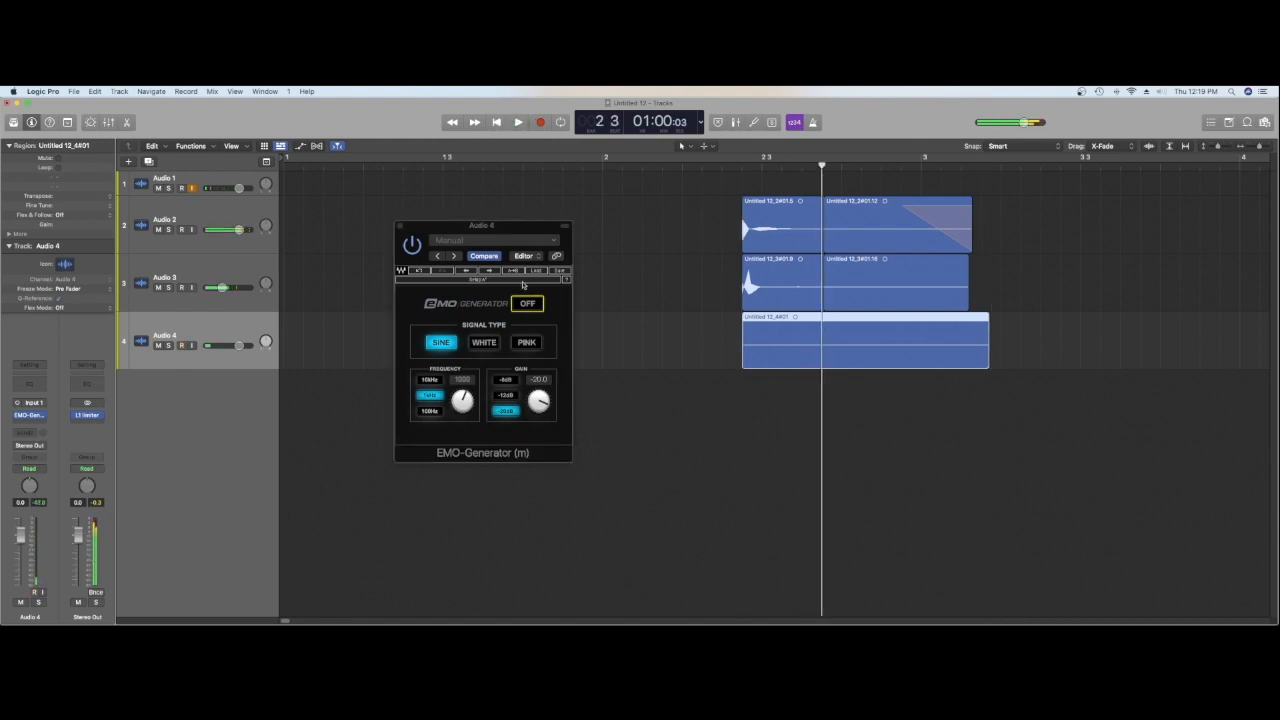
left_click(527, 303)
key("space")
key("space")
left_click_drag(463, 403, 463, 425)
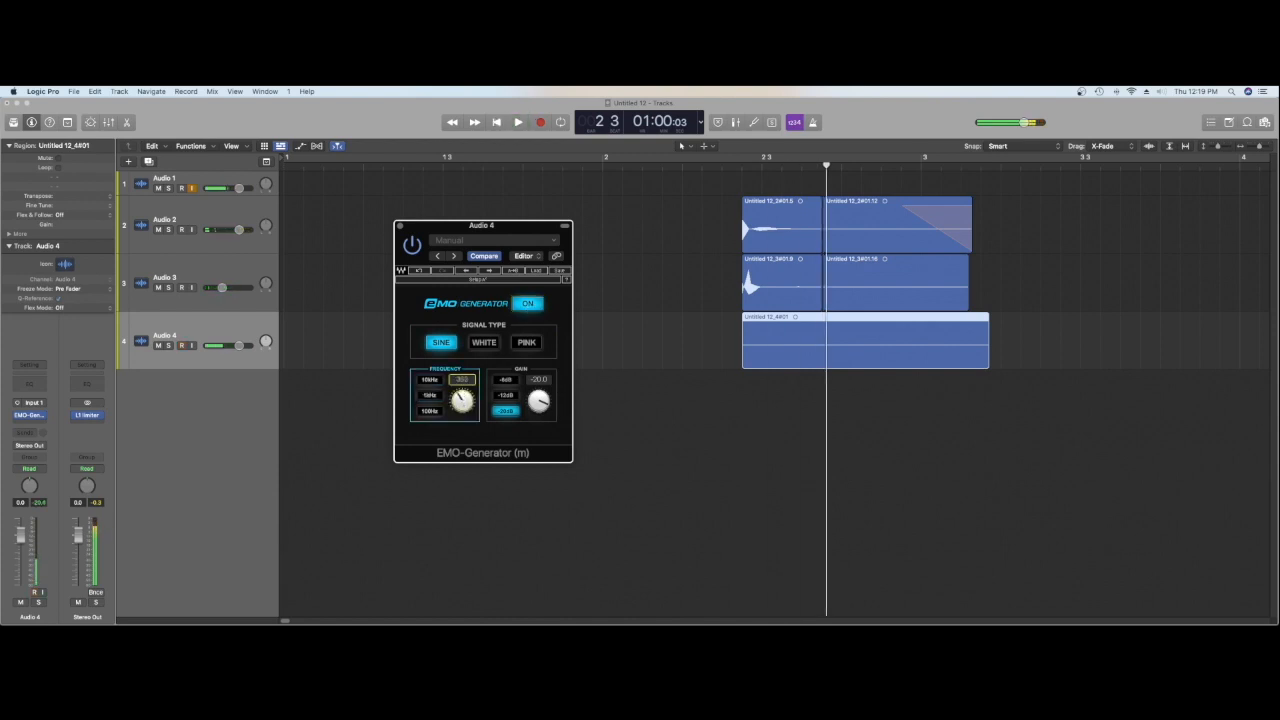
left_click_drag(462, 401, 462, 415)
left_click(398, 227)
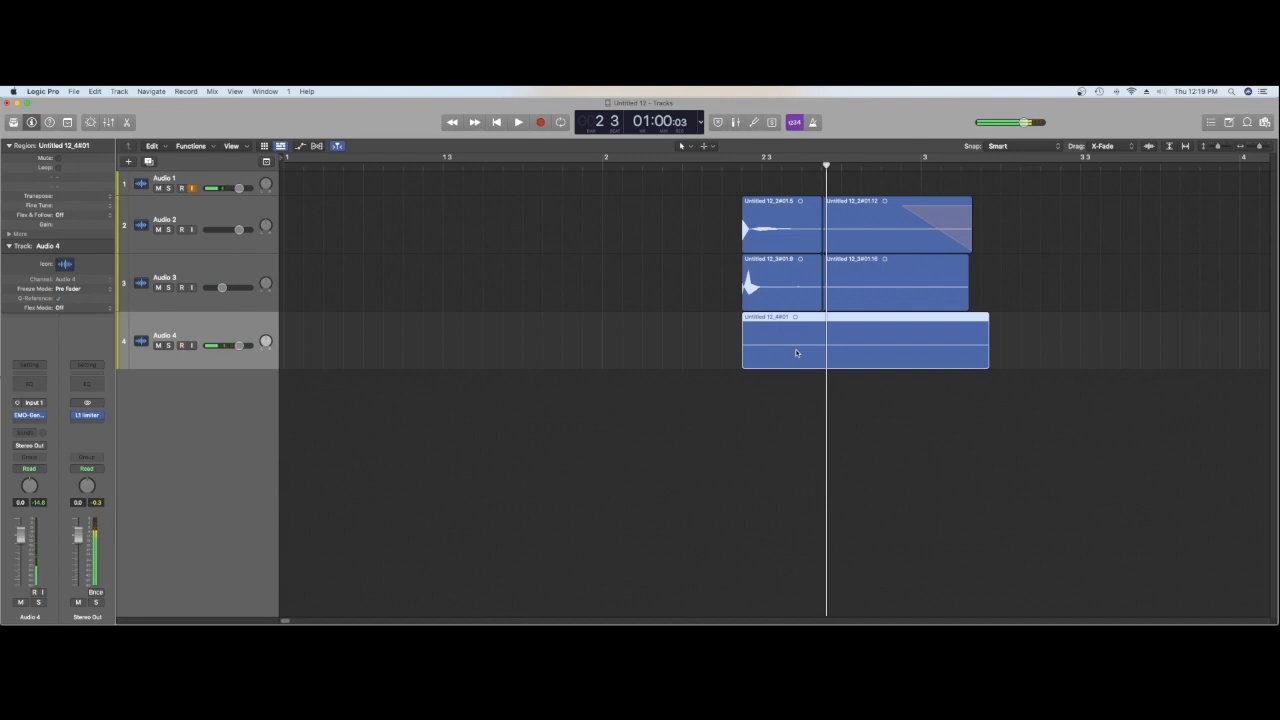
Step: Bounce the Audio 4 region in place to a new track named "sine"
key("ctrl+b")
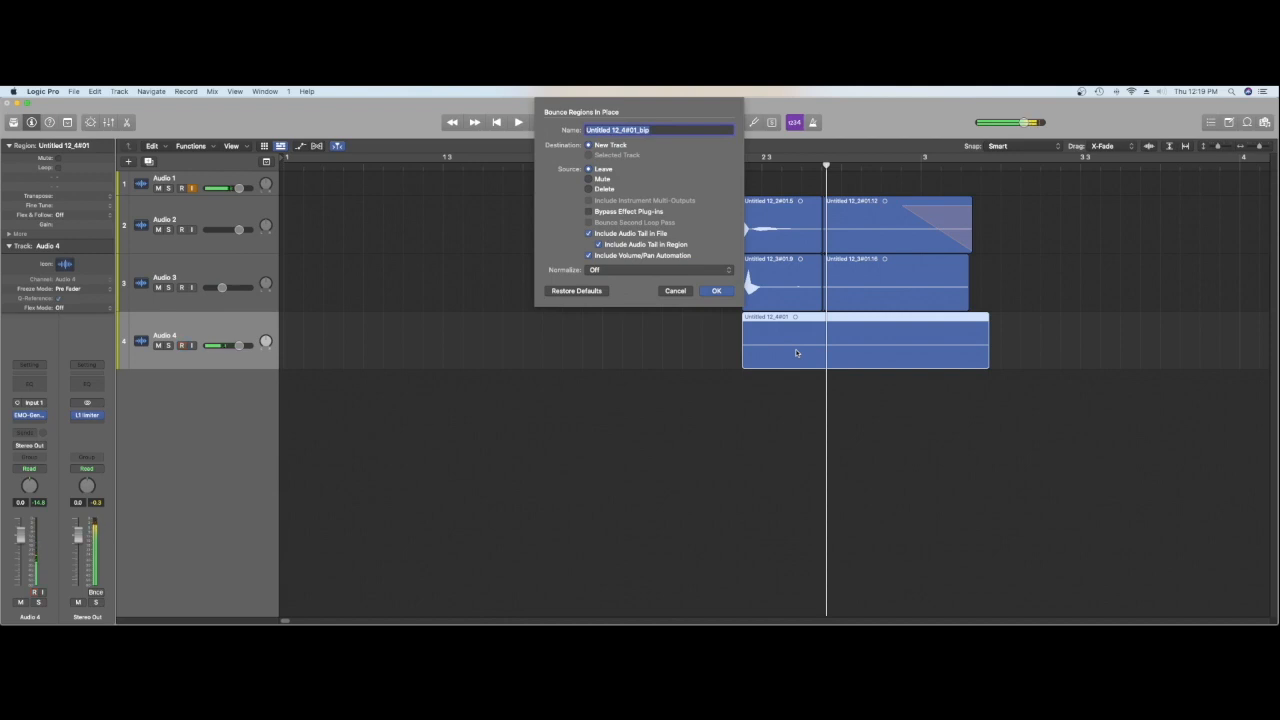
type("c")
key("Return")
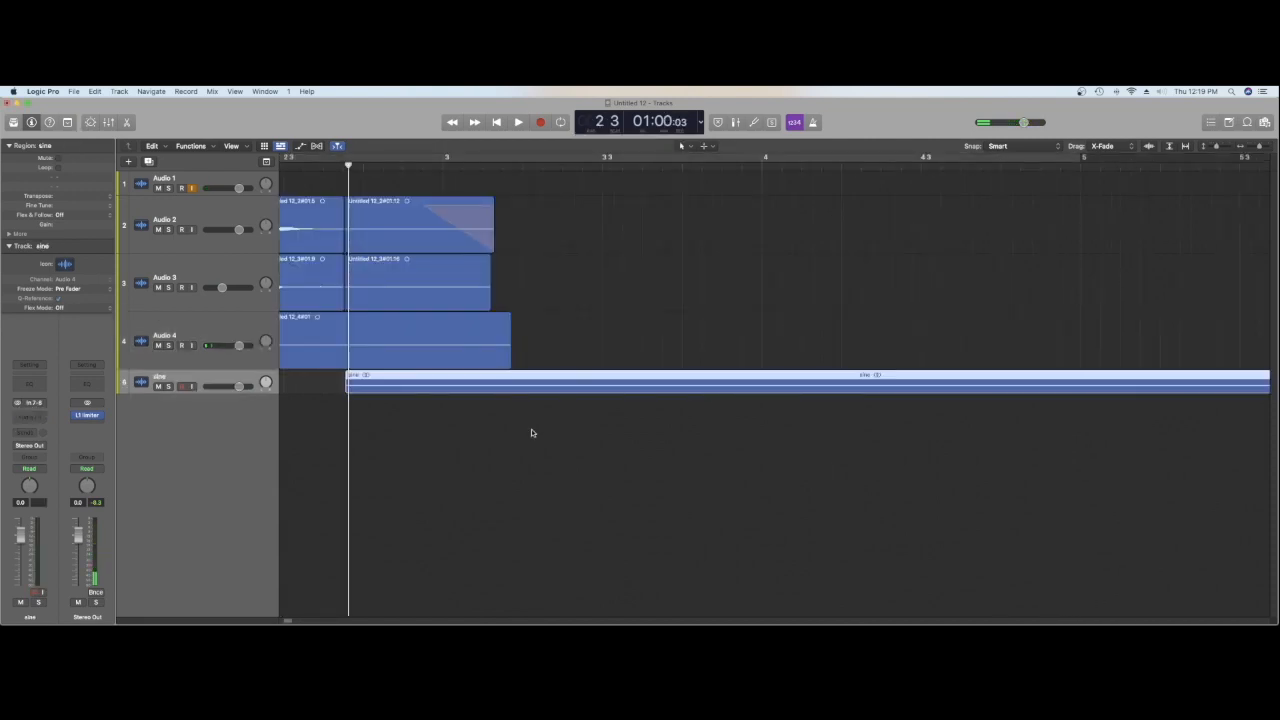
scroll(286, 621, "left", 5)
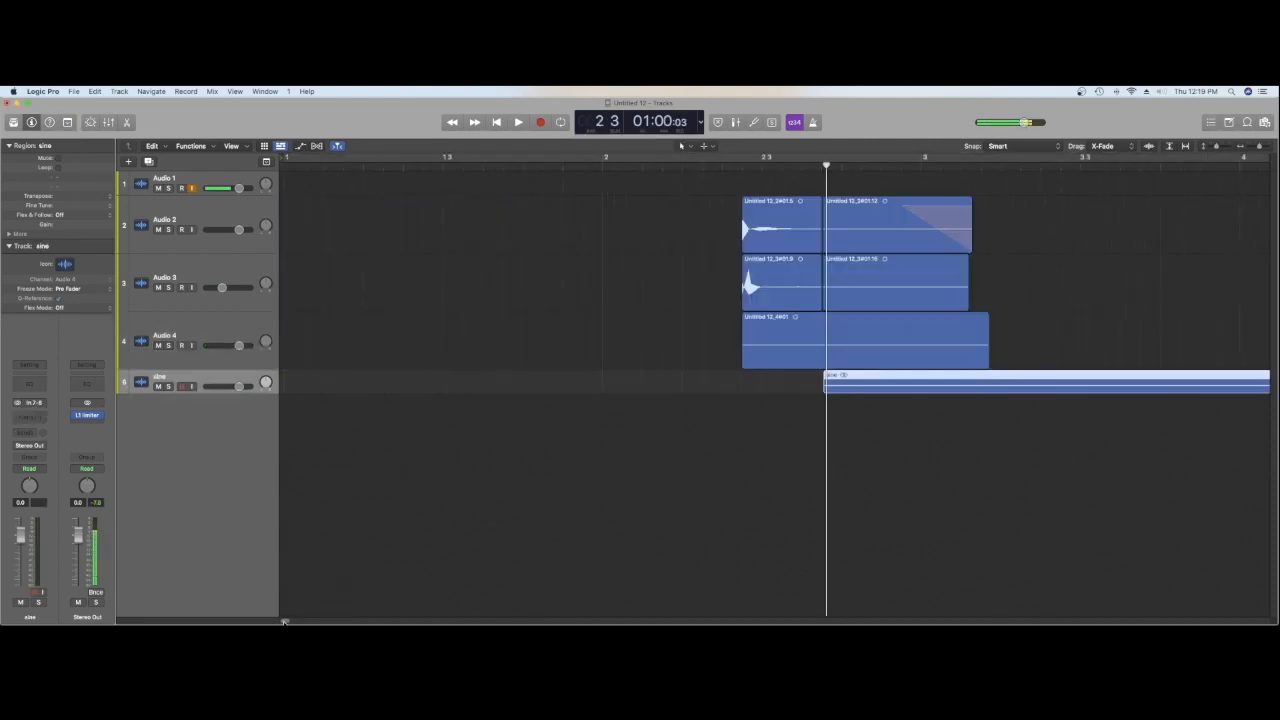
Step: Delete the Audio 4 region together with its recorded audio file
scroll(285, 621, "right", 3)
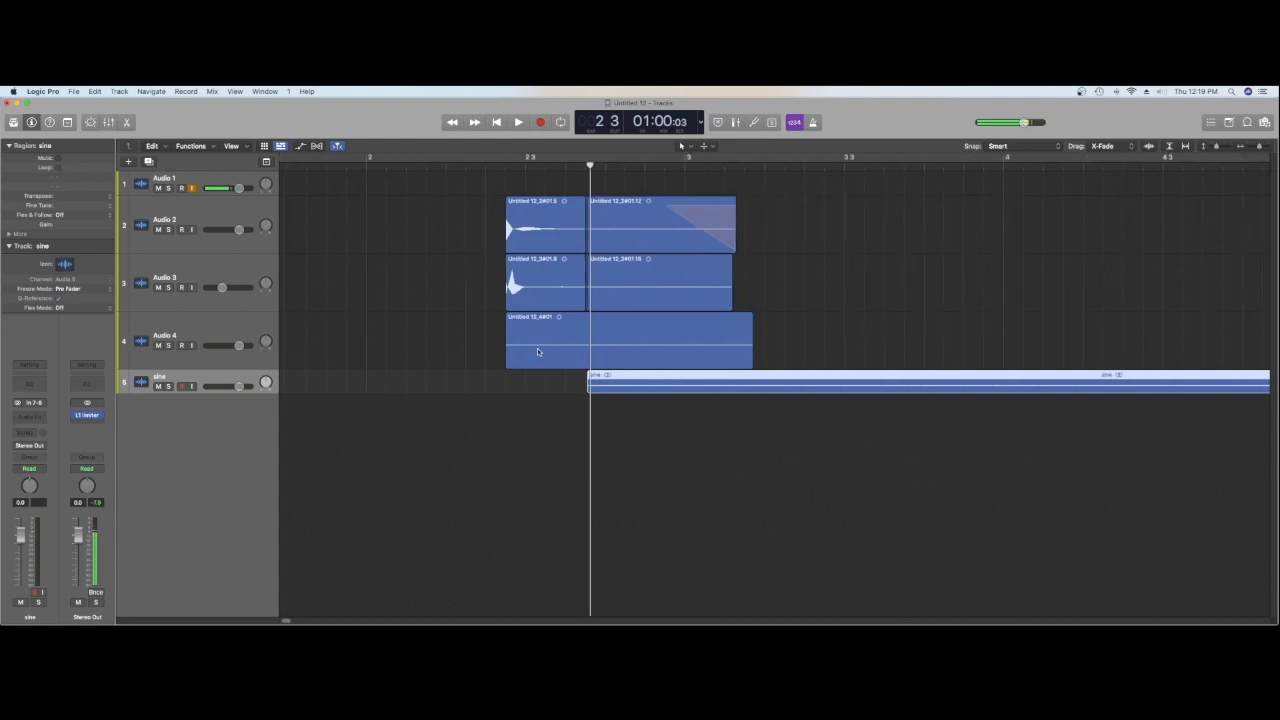
left_click(250, 327)
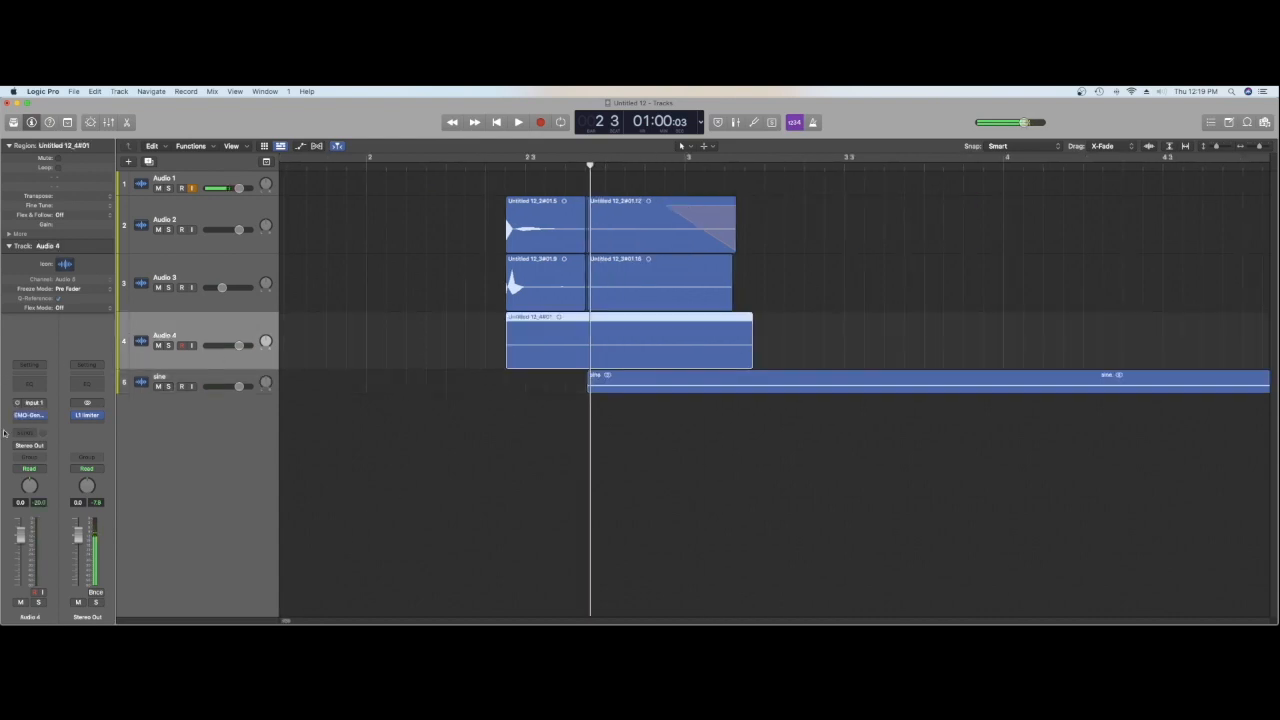
key("Delete")
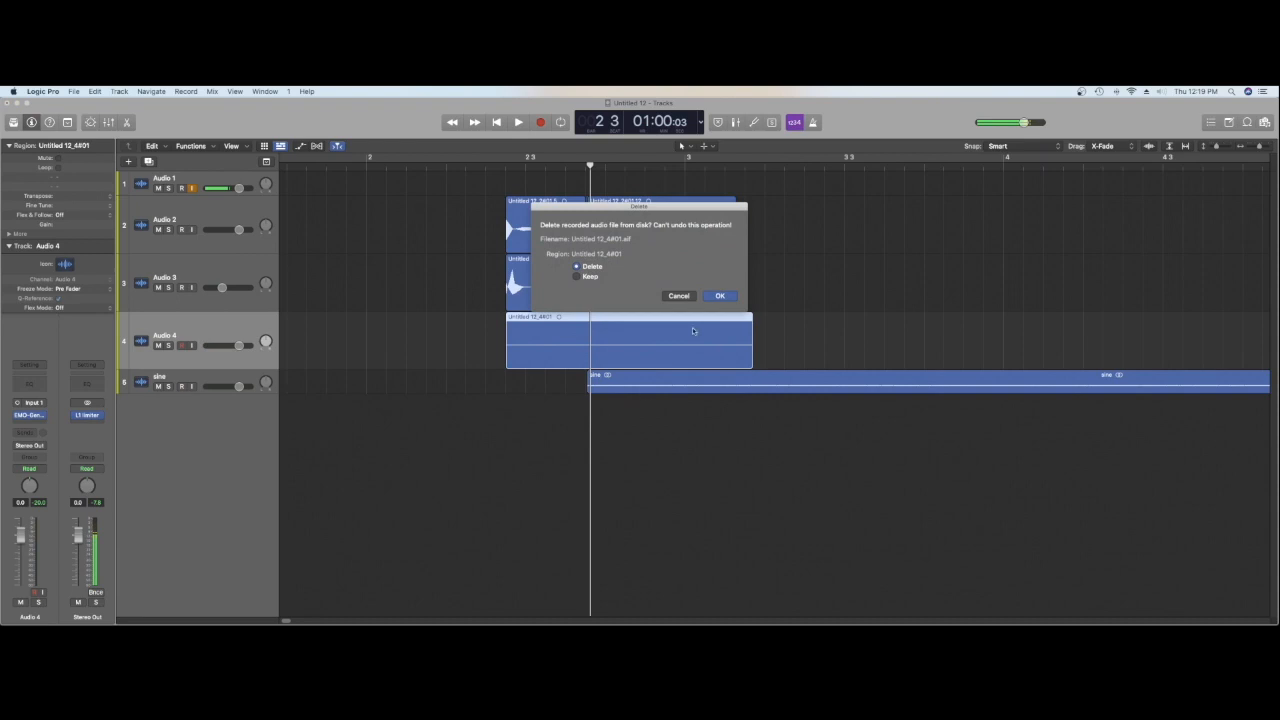
left_click(716, 296)
Step: Move the sine region back to the start of the hit and increase the sine track's height
left_click_drag(720, 376, 634, 374)
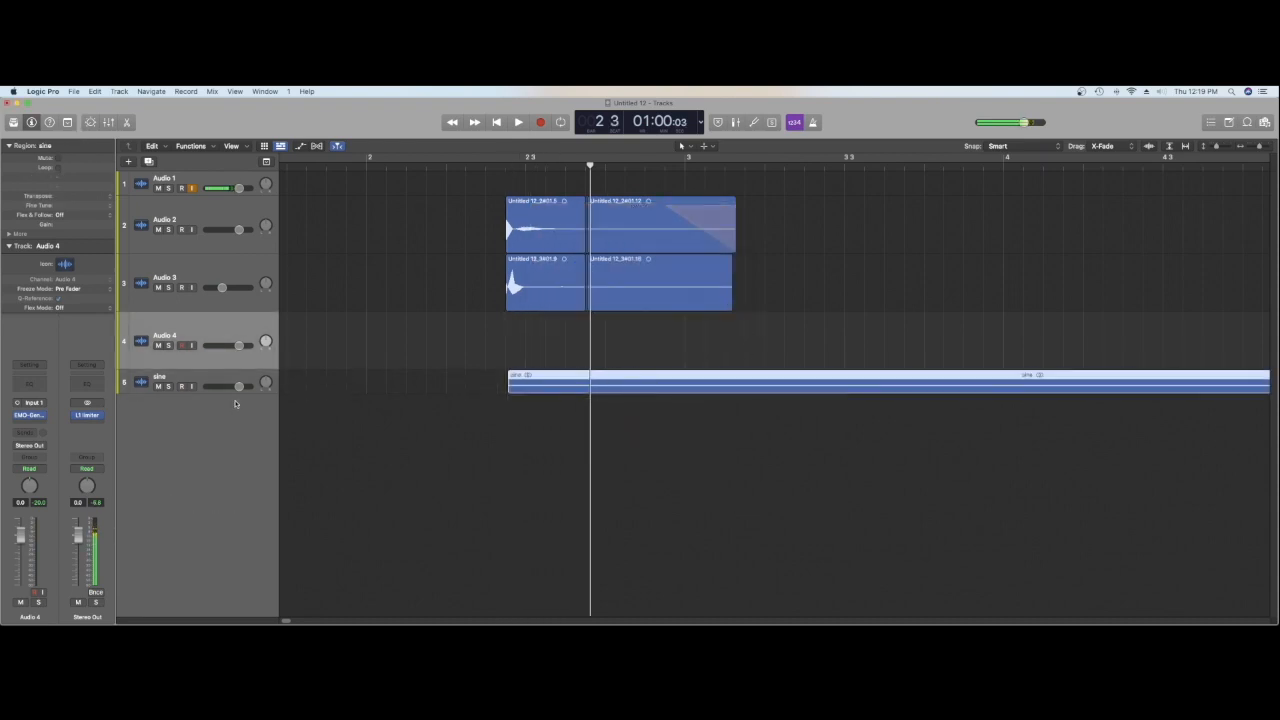
left_click_drag(253, 396, 261, 460)
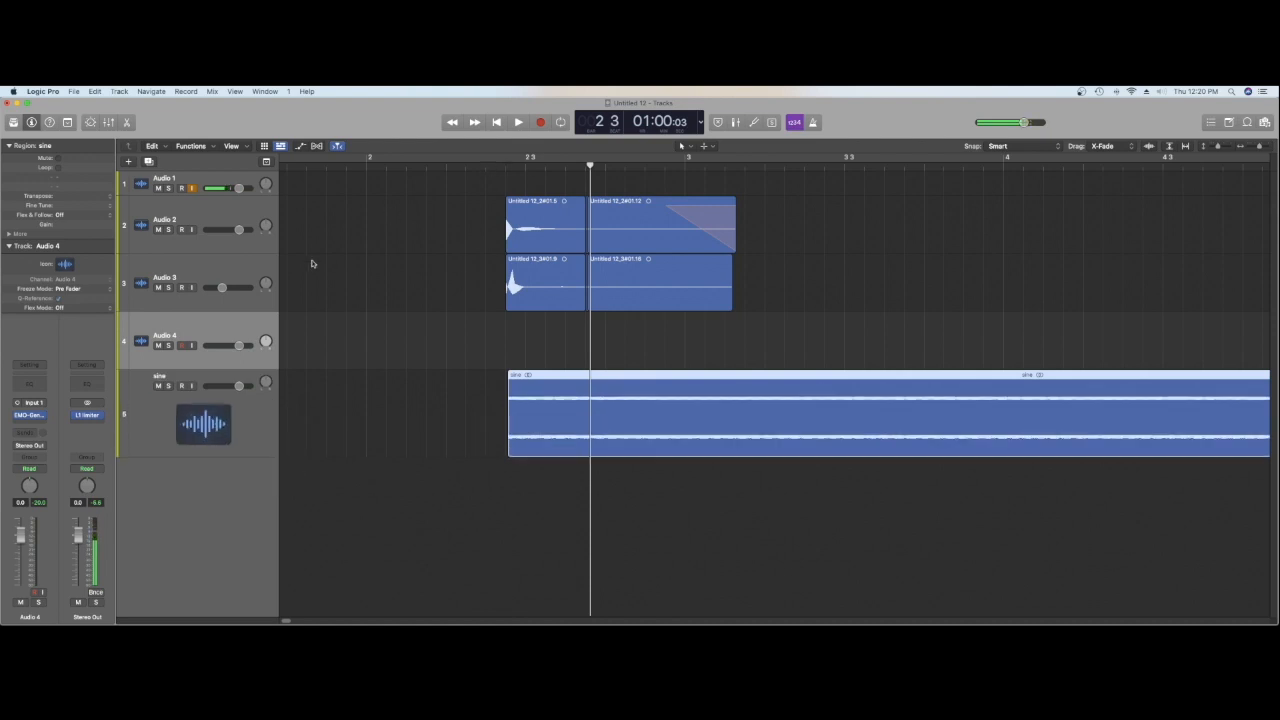
Step: Audition the hit layered with the sine tone several times from just before its start
left_click(200, 185)
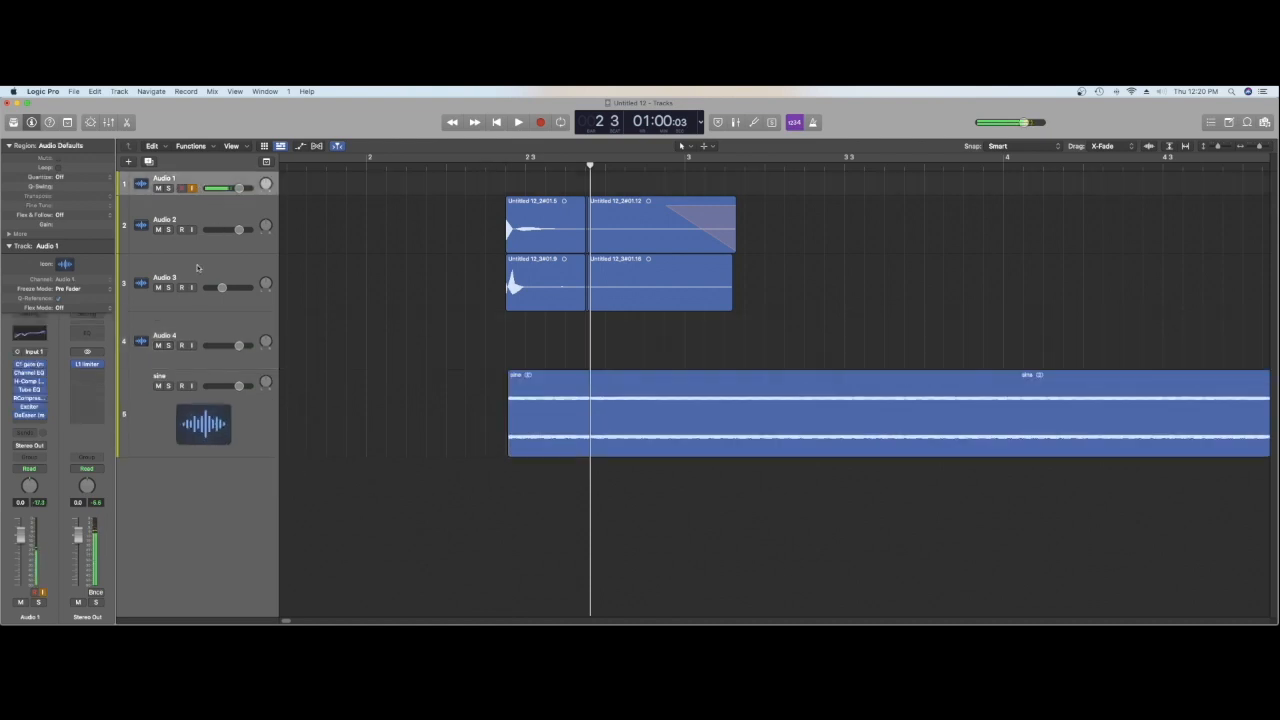
double_click(489, 168)
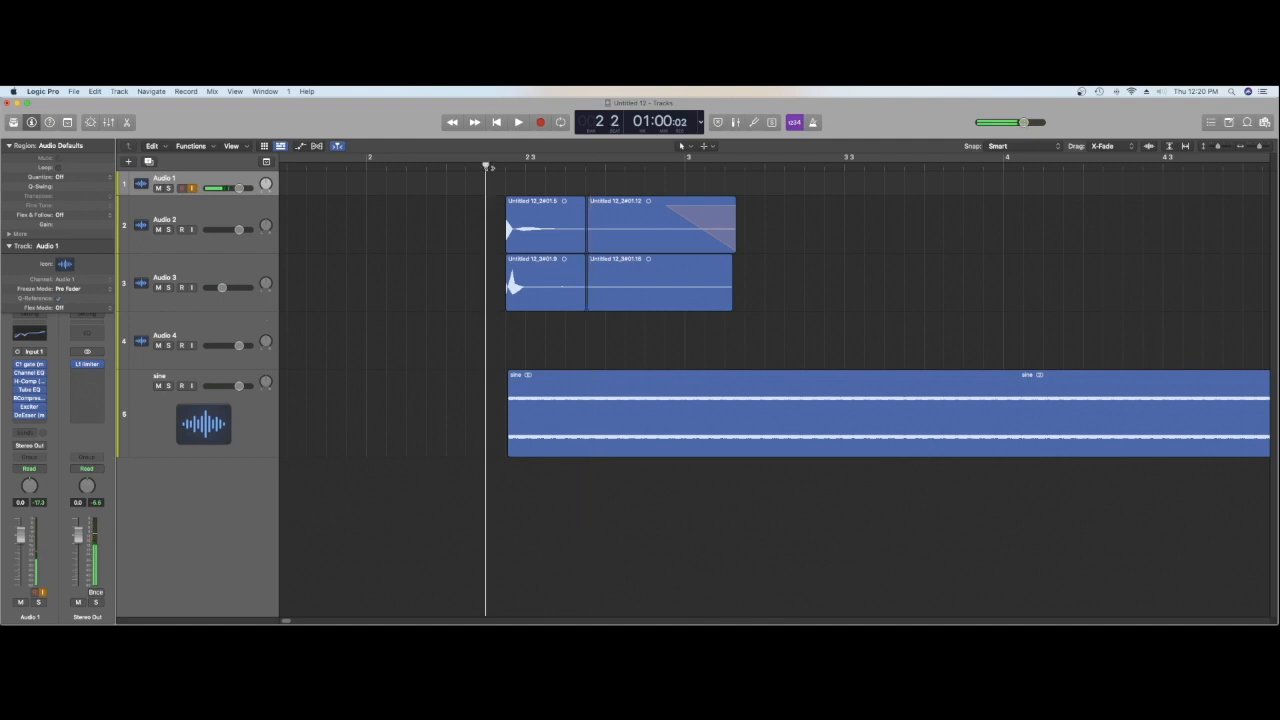
key("space")
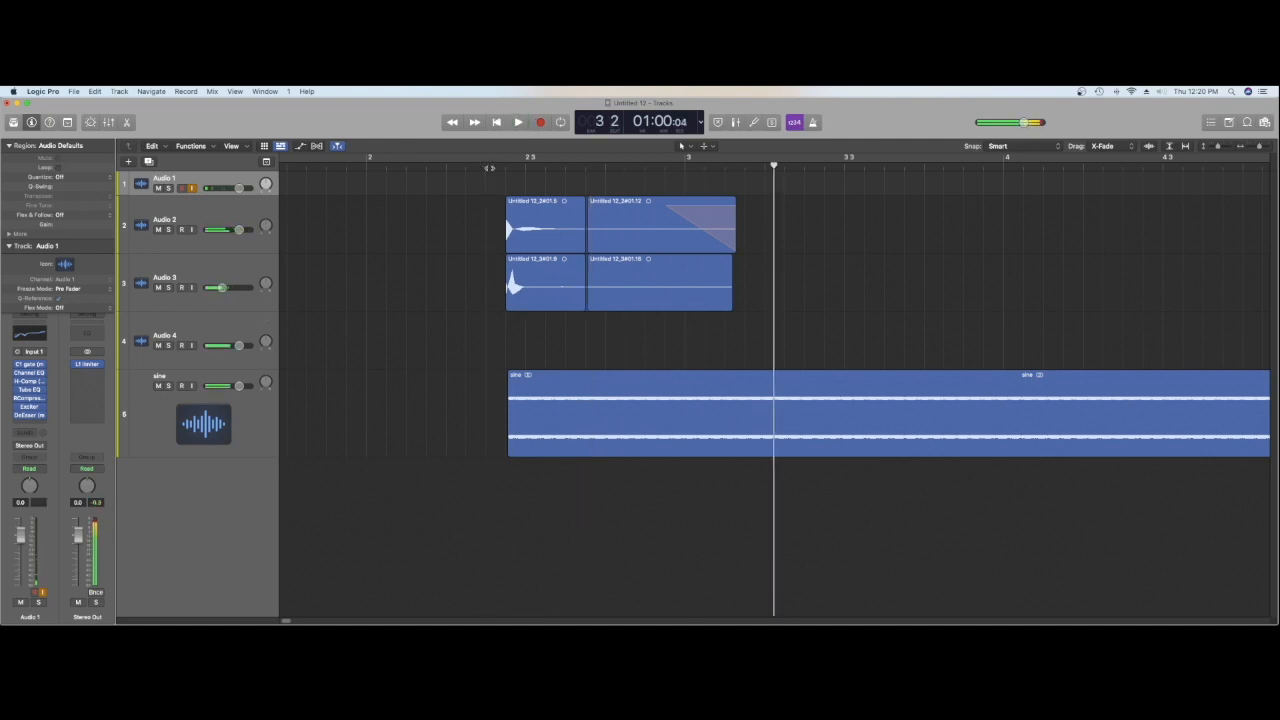
double_click(489, 168)
key("space")
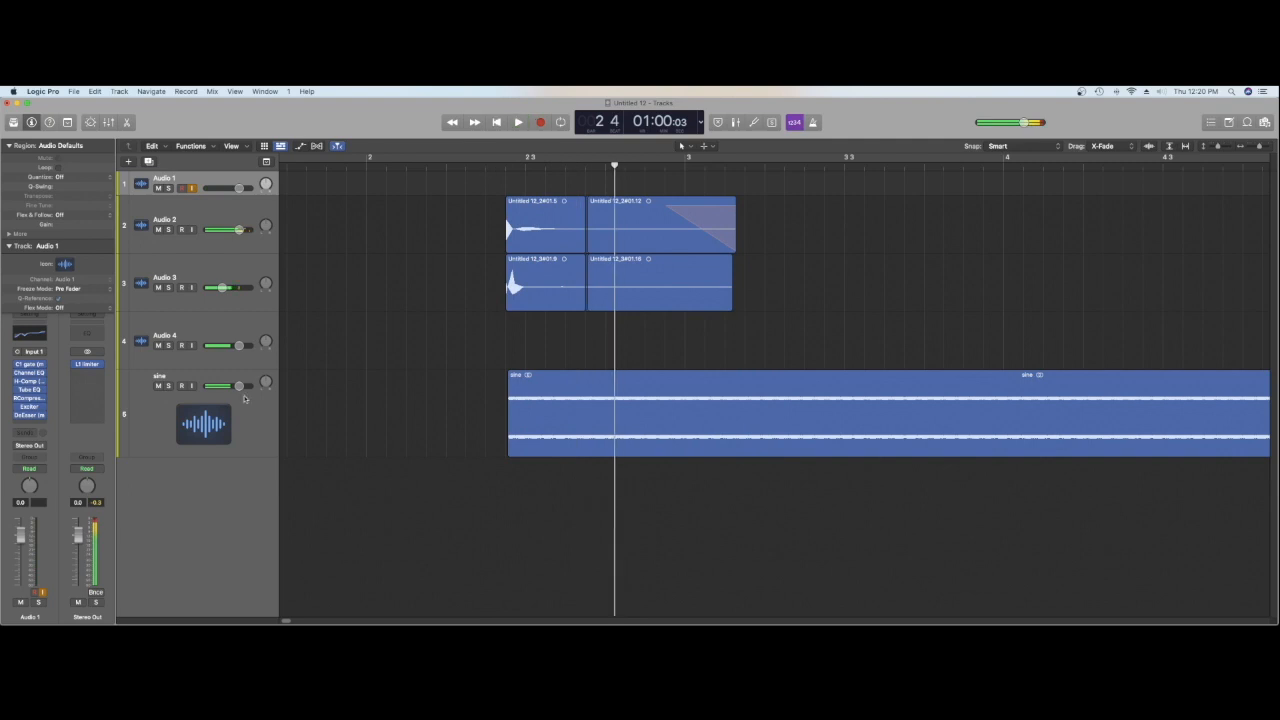
left_click(227, 433)
left_click(487, 167)
key("space")
key("space")
left_click(465, 168)
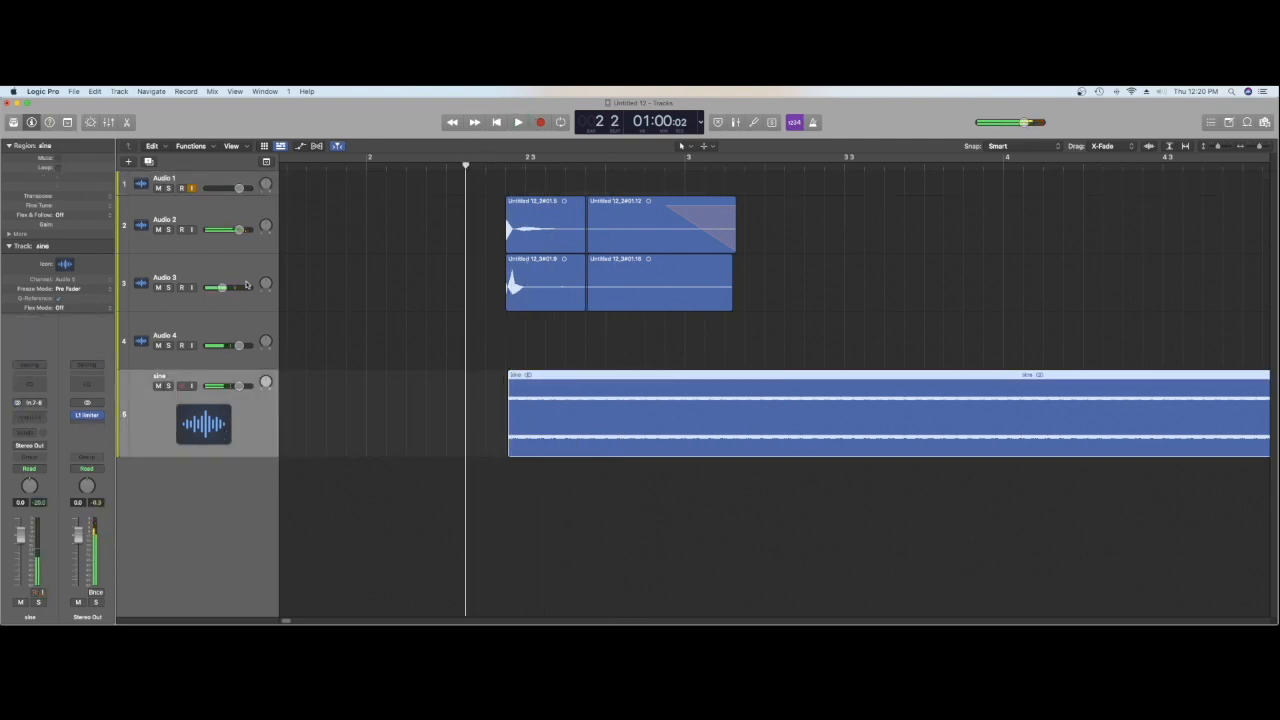
Step: Delete the empty Audio 4 track and play the hit through the remaining tracks
left_click(235, 327)
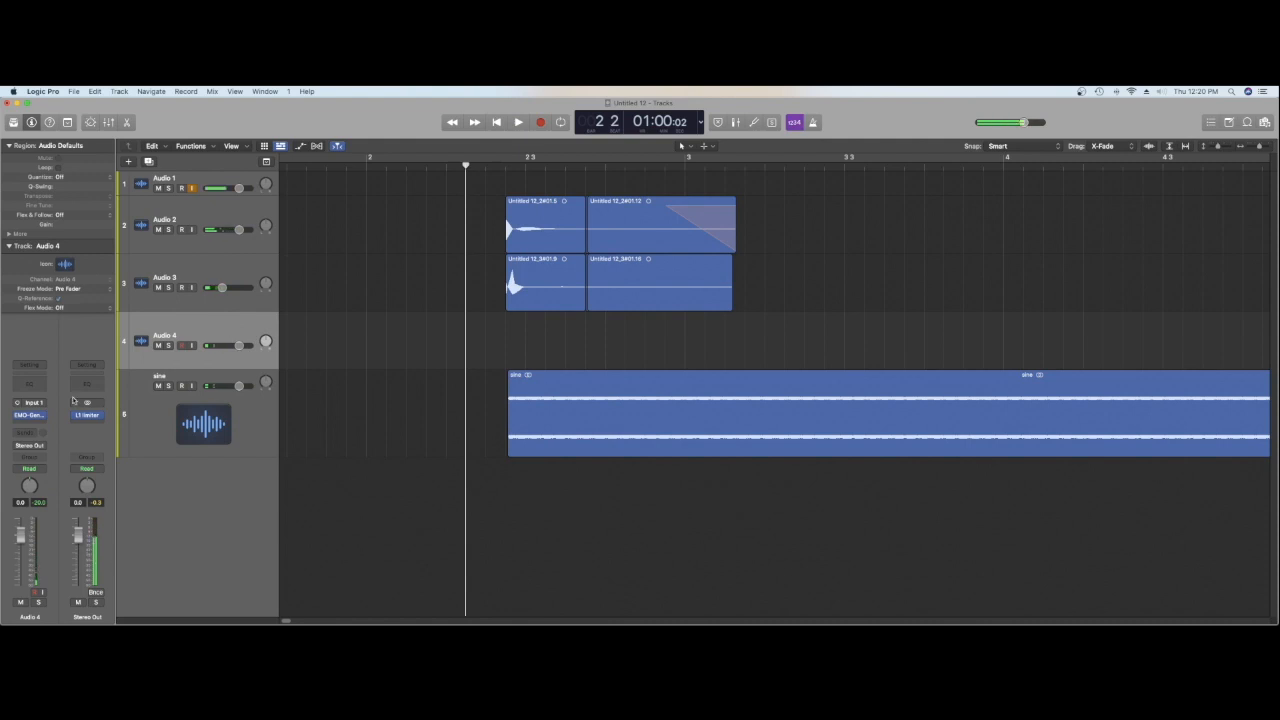
key("super+BackSpace")
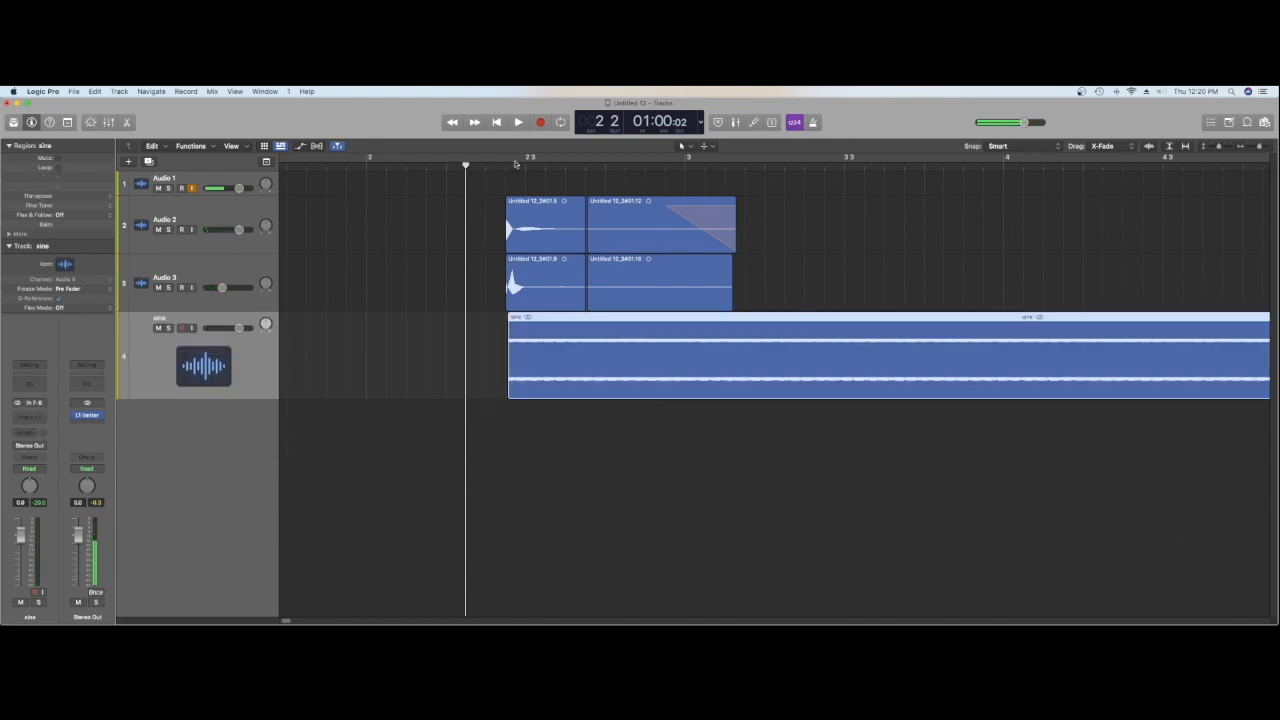
key("space")
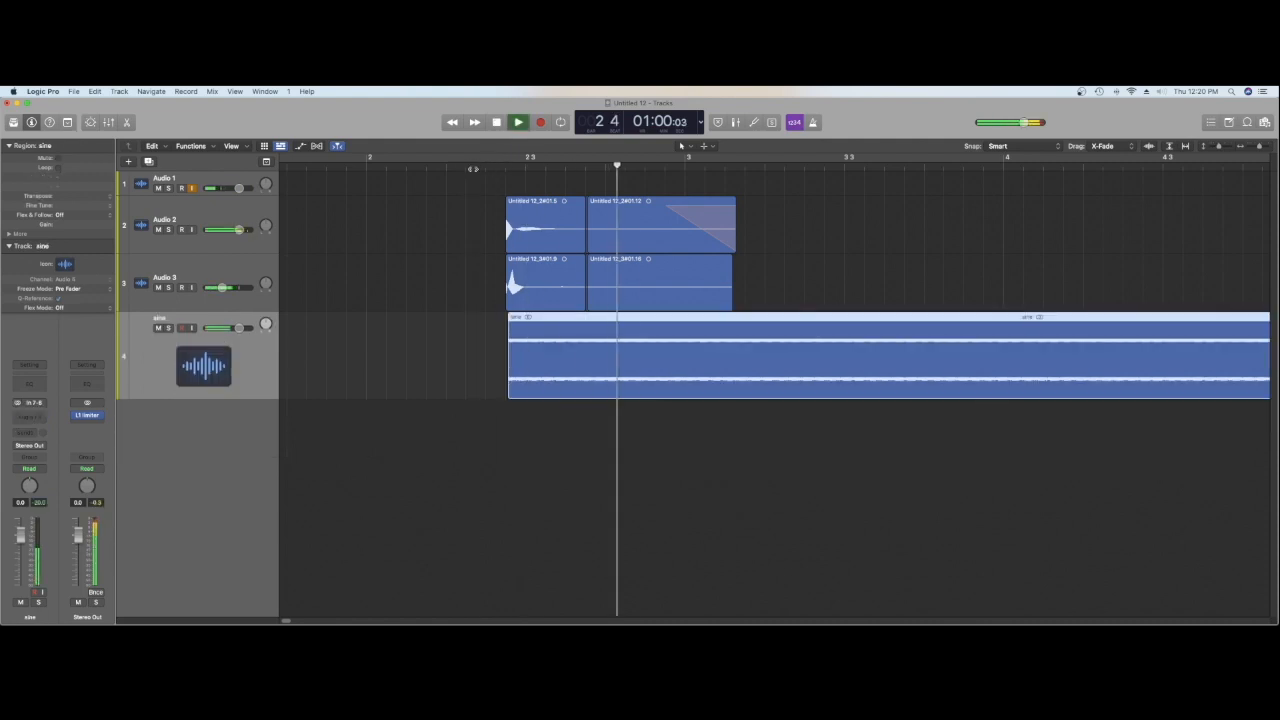
key("space")
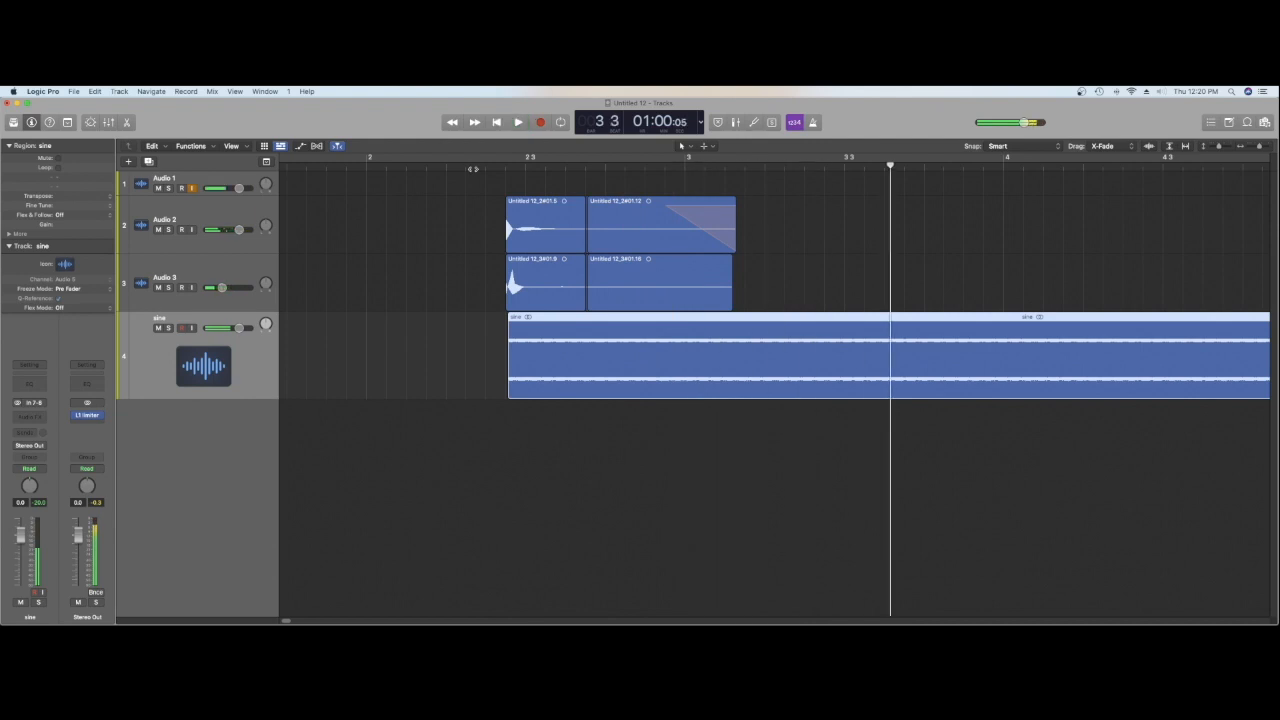
Step: Shift the sine region slightly earlier, split it at the hit's start and delete the short leading piece
left_click_drag(512, 342, 501, 343)
left_click(505, 168)
right_click(516, 352)
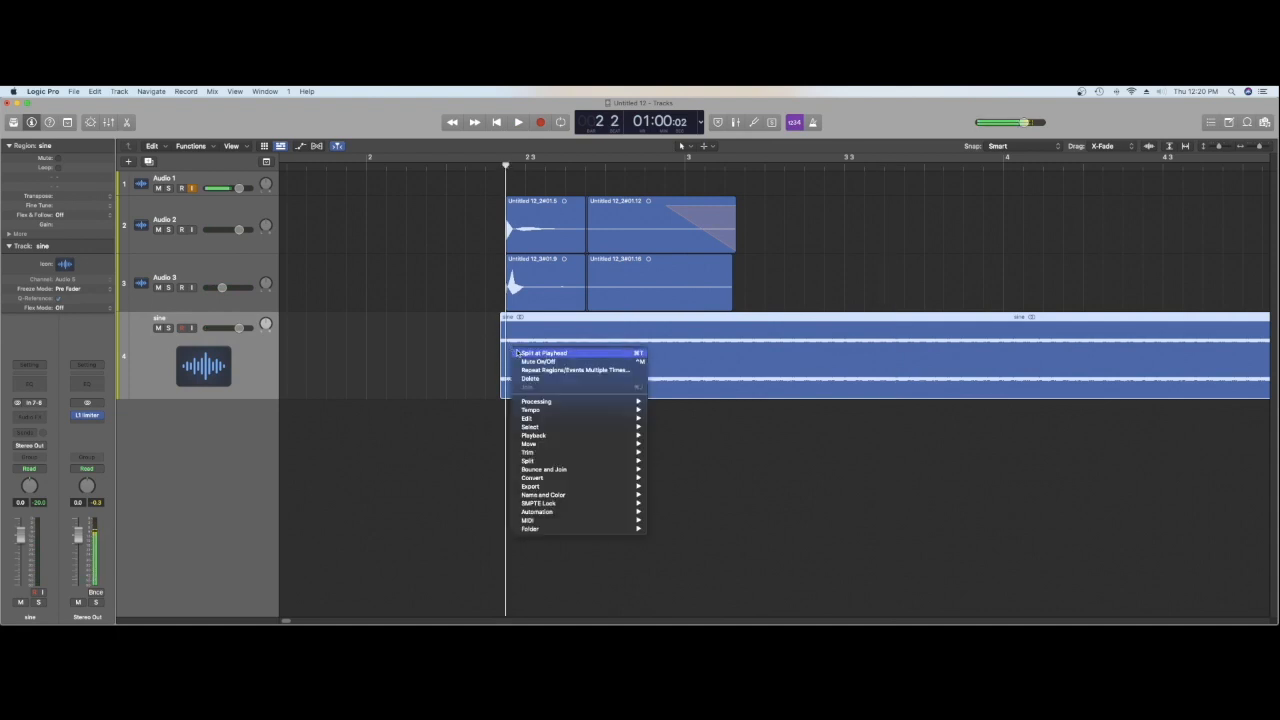
left_click(517, 353)
left_click_drag(502, 380, 500, 378)
key("Delete")
Step: Play the hit, split the sine region at the end of the Audio 3 regions and delete the remainder
key("space")
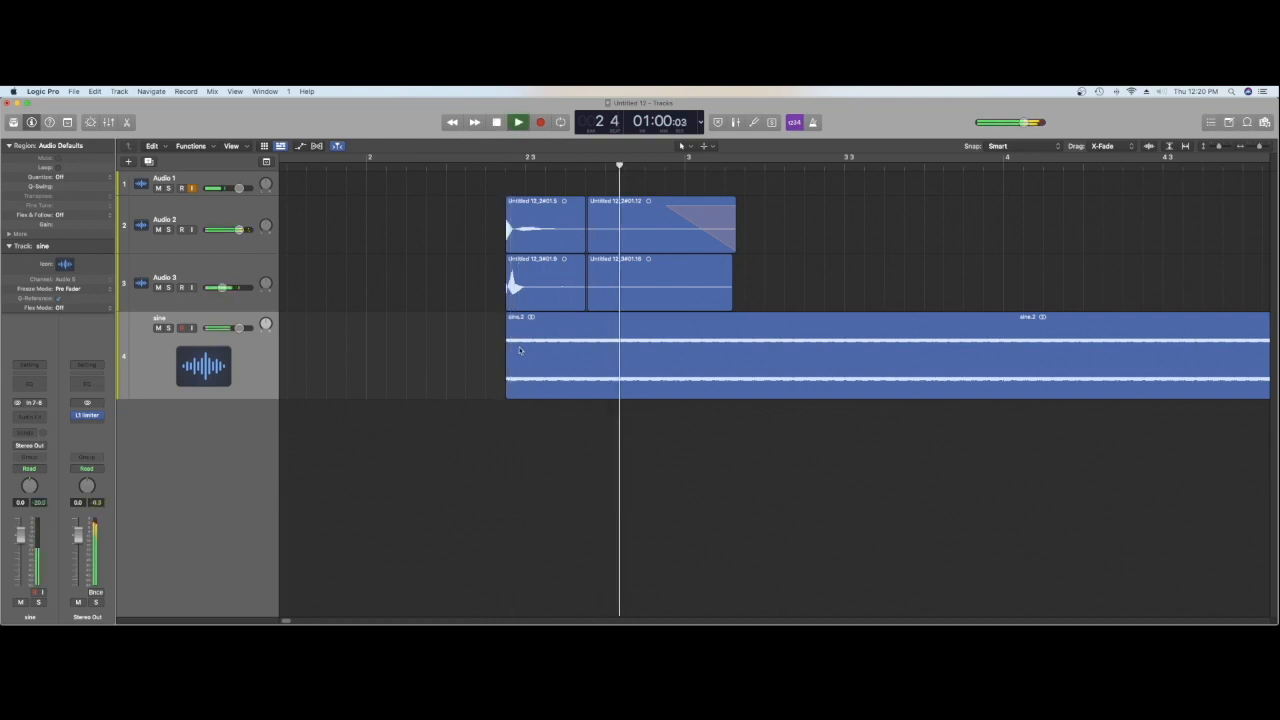
key("space")
left_click(731, 166)
right_click(732, 375)
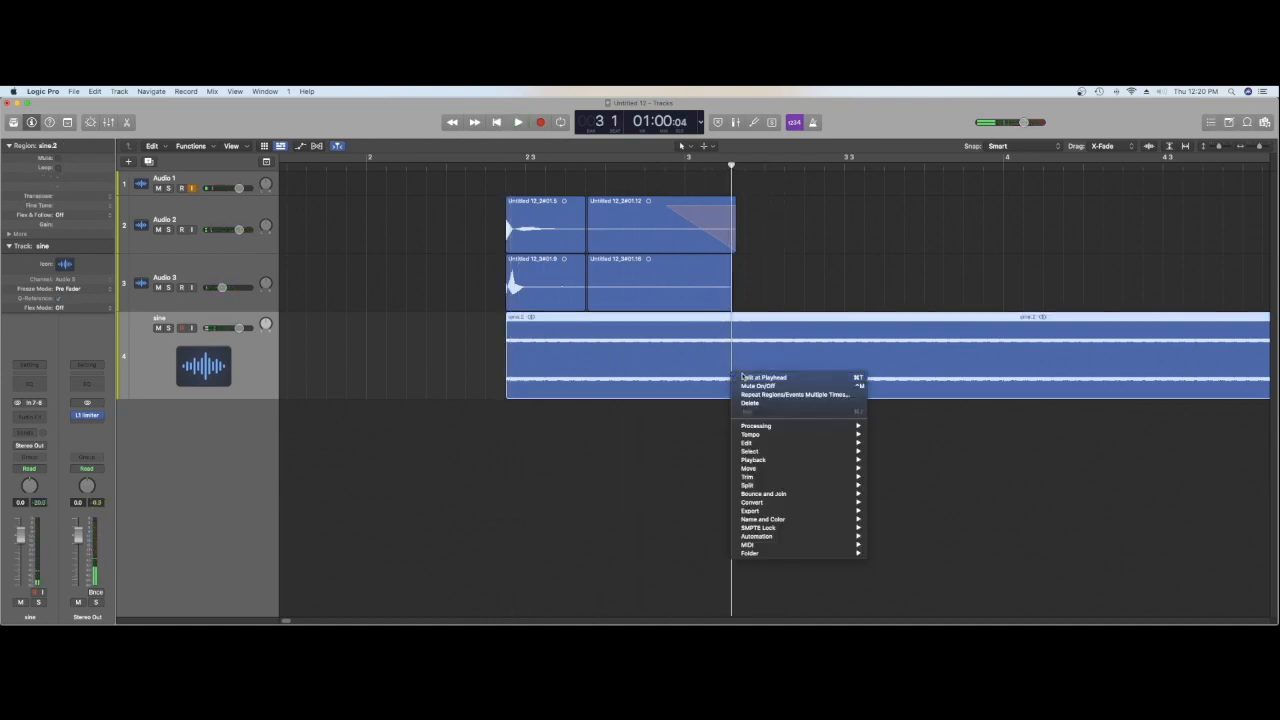
left_click(742, 377)
key("Delete")
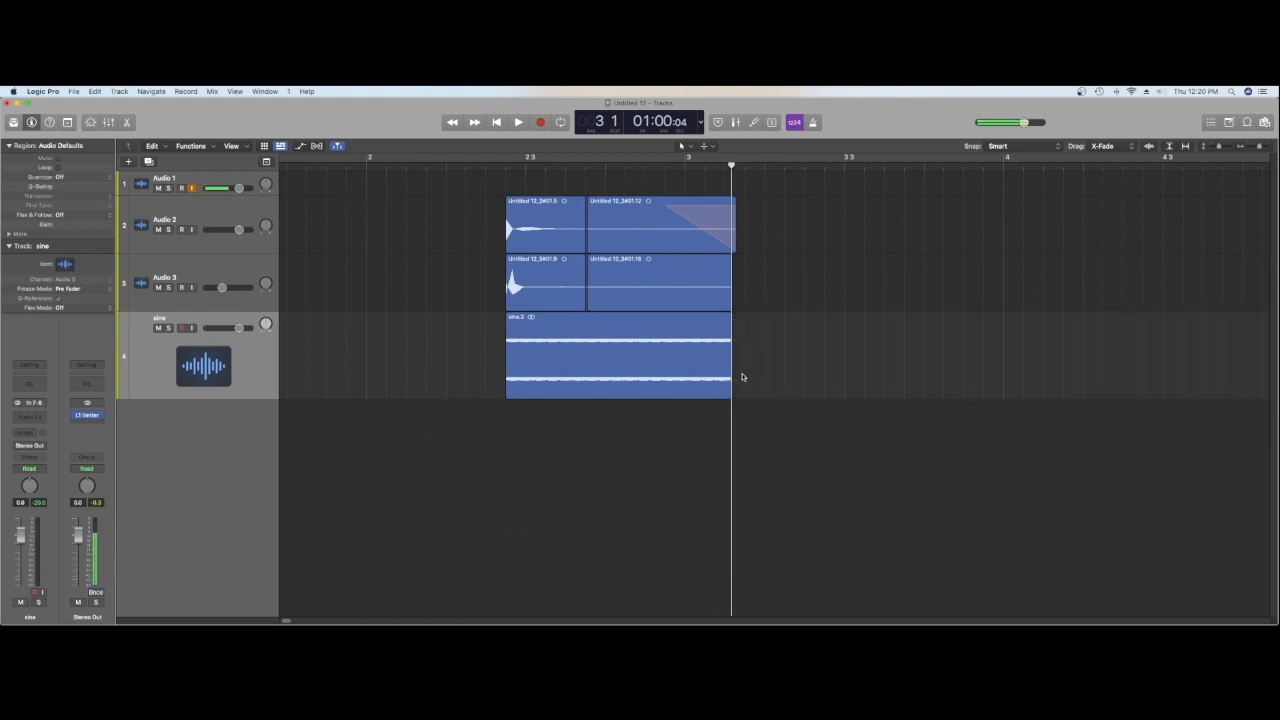
Step: Use the Fade tool to fade out almost the whole sine region and change the fade to the slow-down type
key("t")
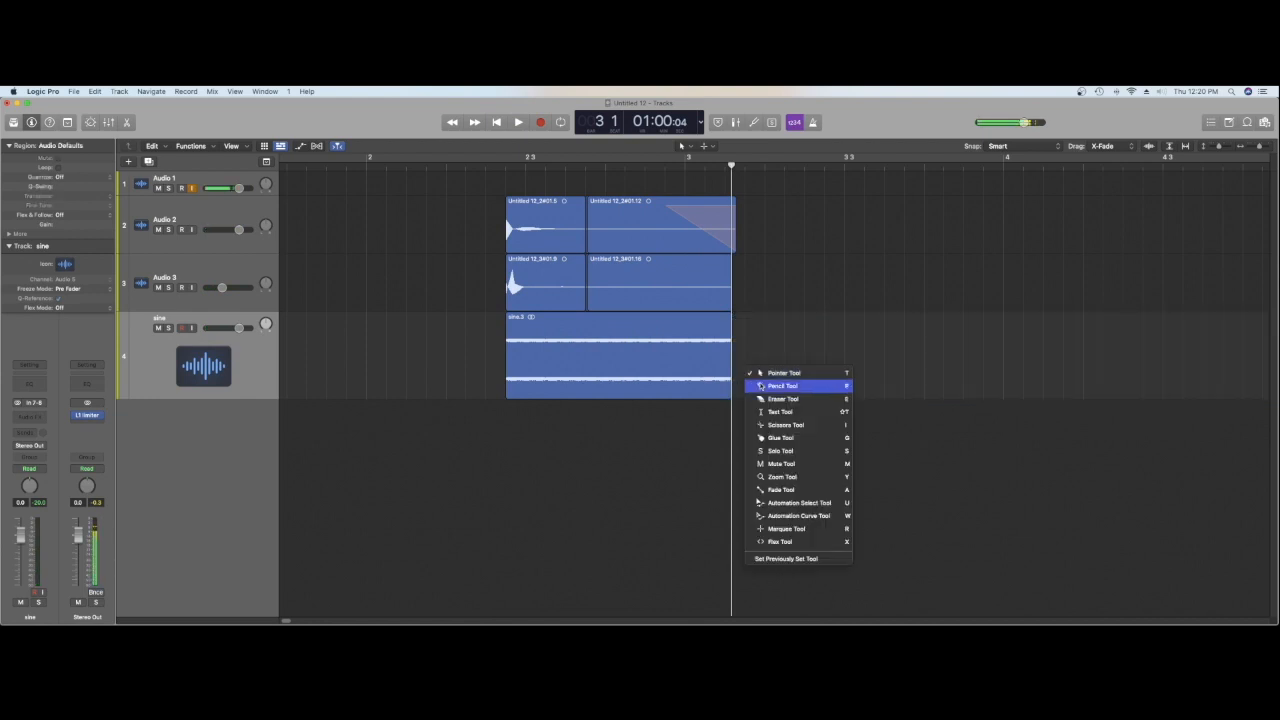
left_click(782, 491)
left_click_drag(730, 328, 505, 337)
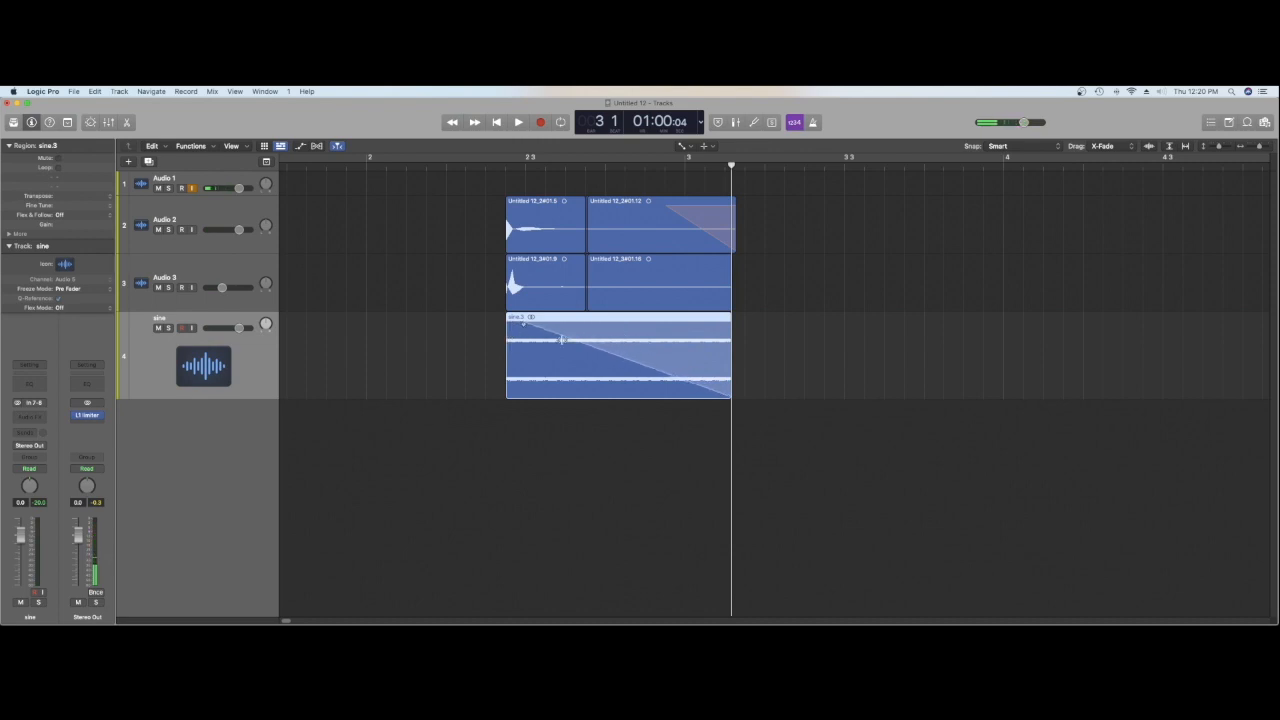
right_click(606, 333)
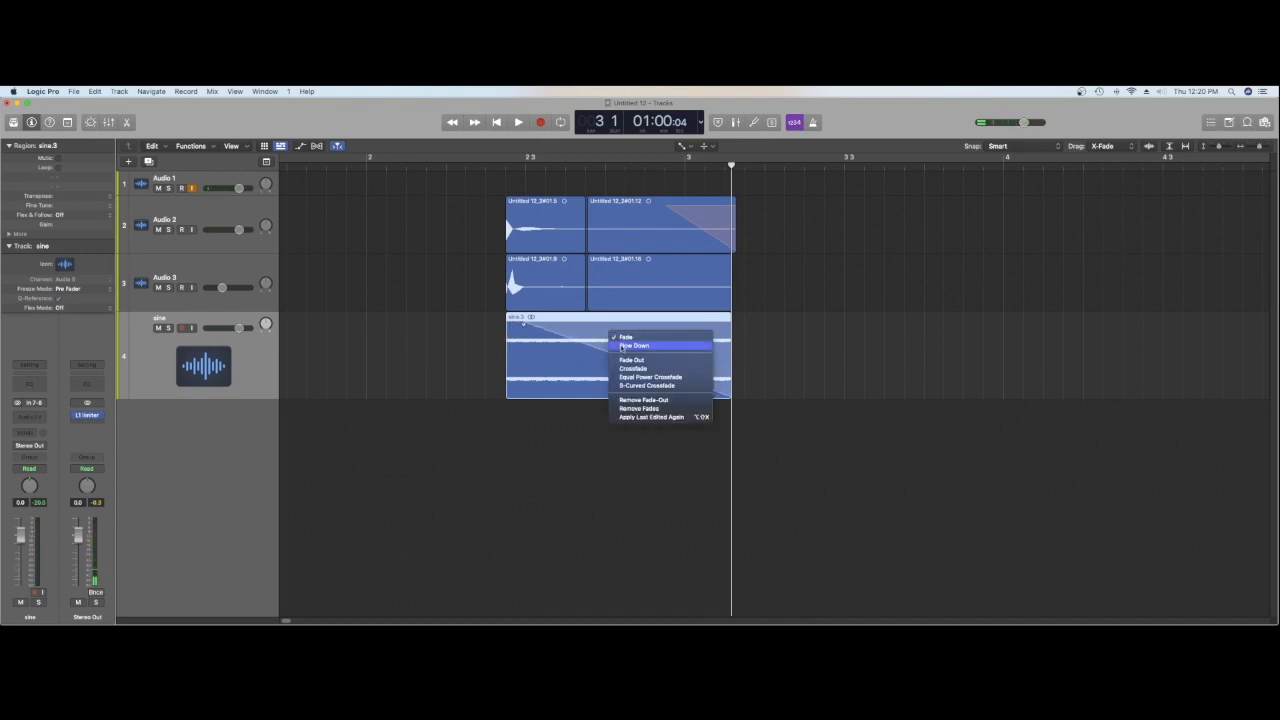
left_click(622, 347)
Step: Play the hit with the faded sine region repeatedly from just before its start
left_click(492, 168)
key("space")
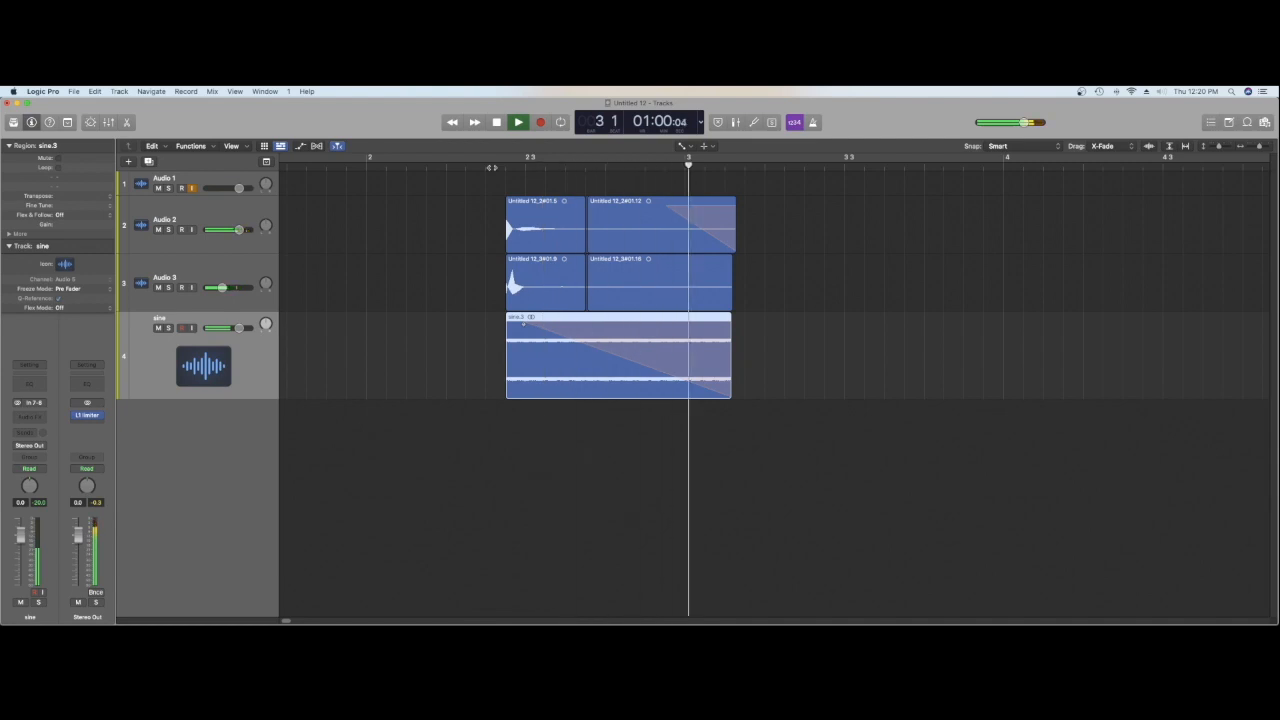
left_click(490, 167)
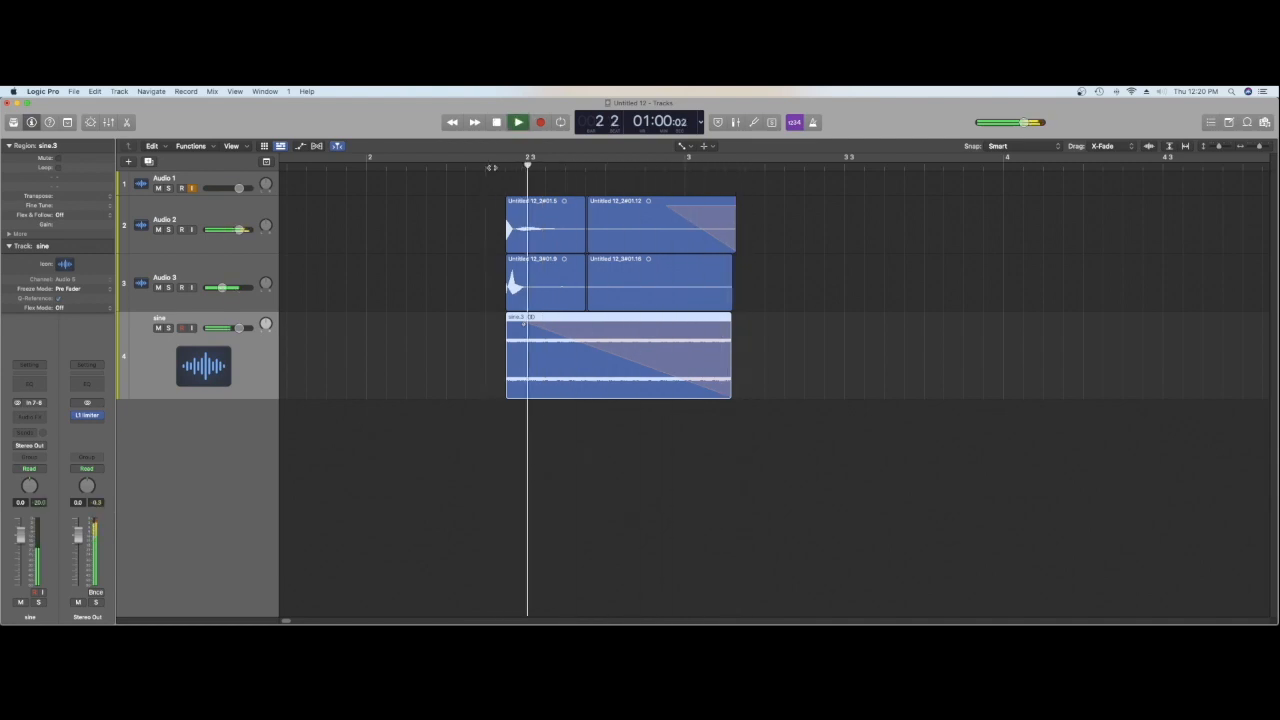
key("space")
left_click(490, 167)
key("space")
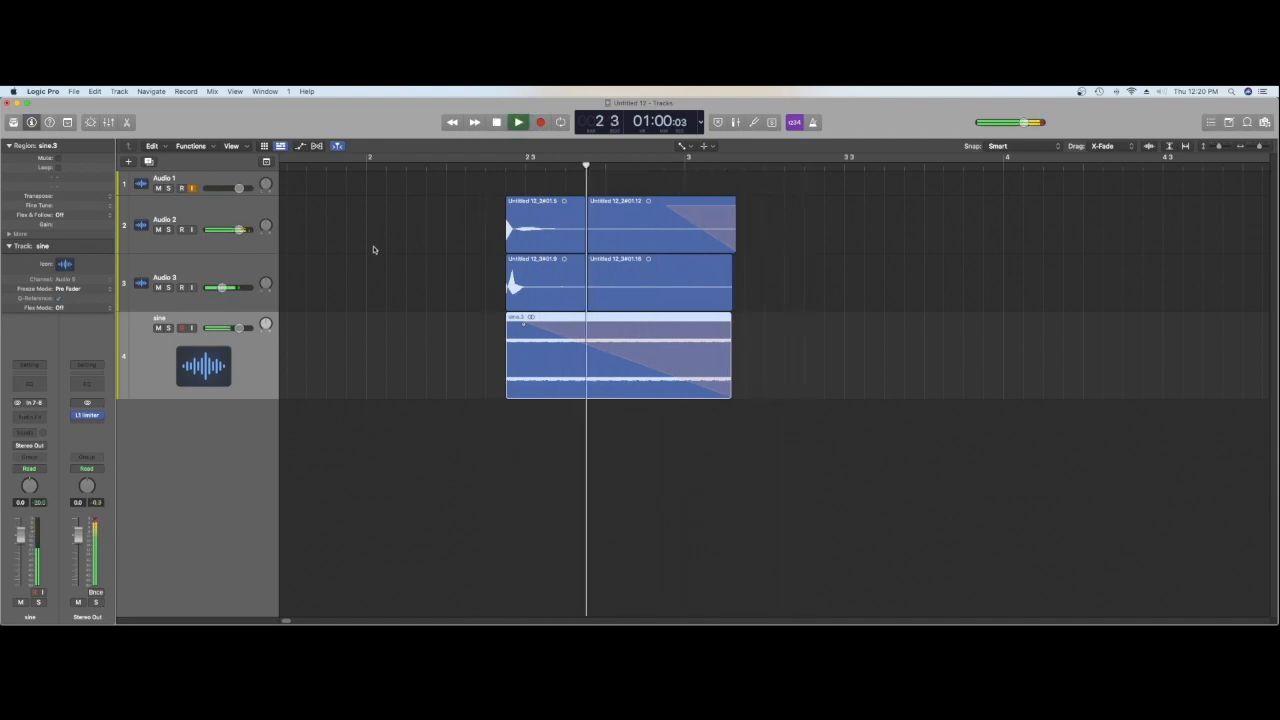
key("space")
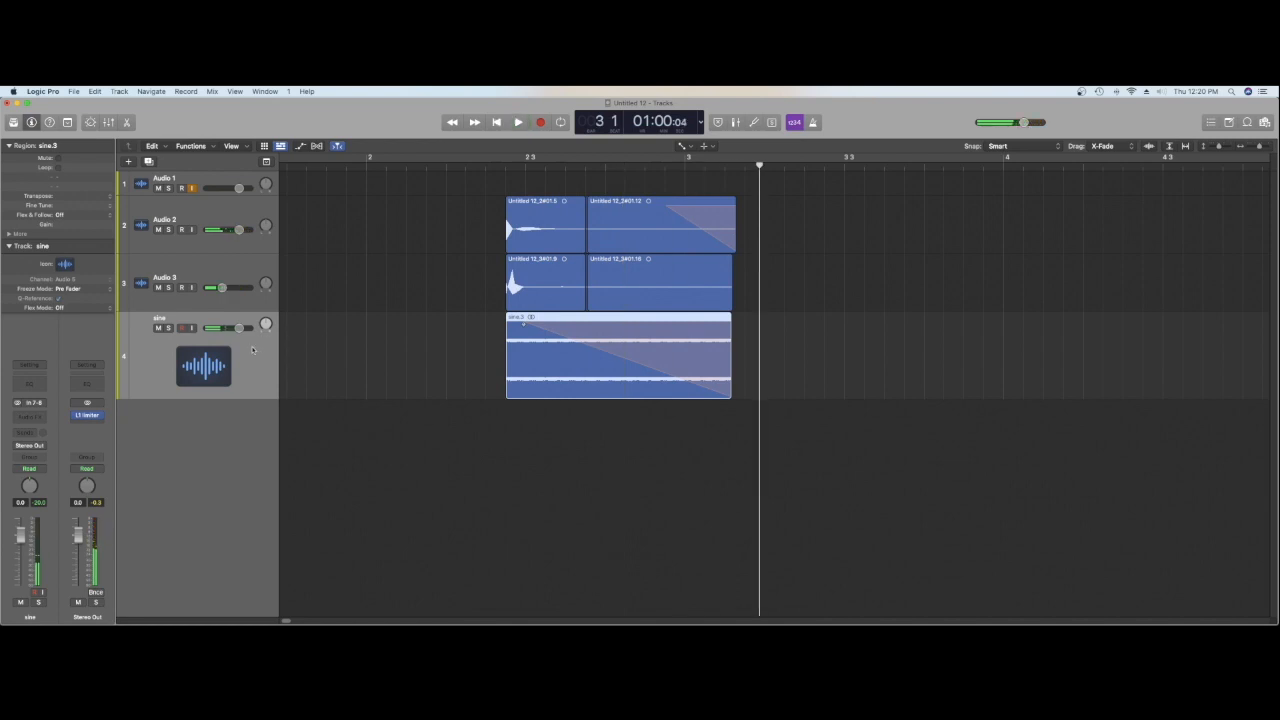
Step: Add a send to Bus 2 (Aux 2) on the sine track and raise its level during playback
left_click(28, 430)
mouse_move(29, 448)
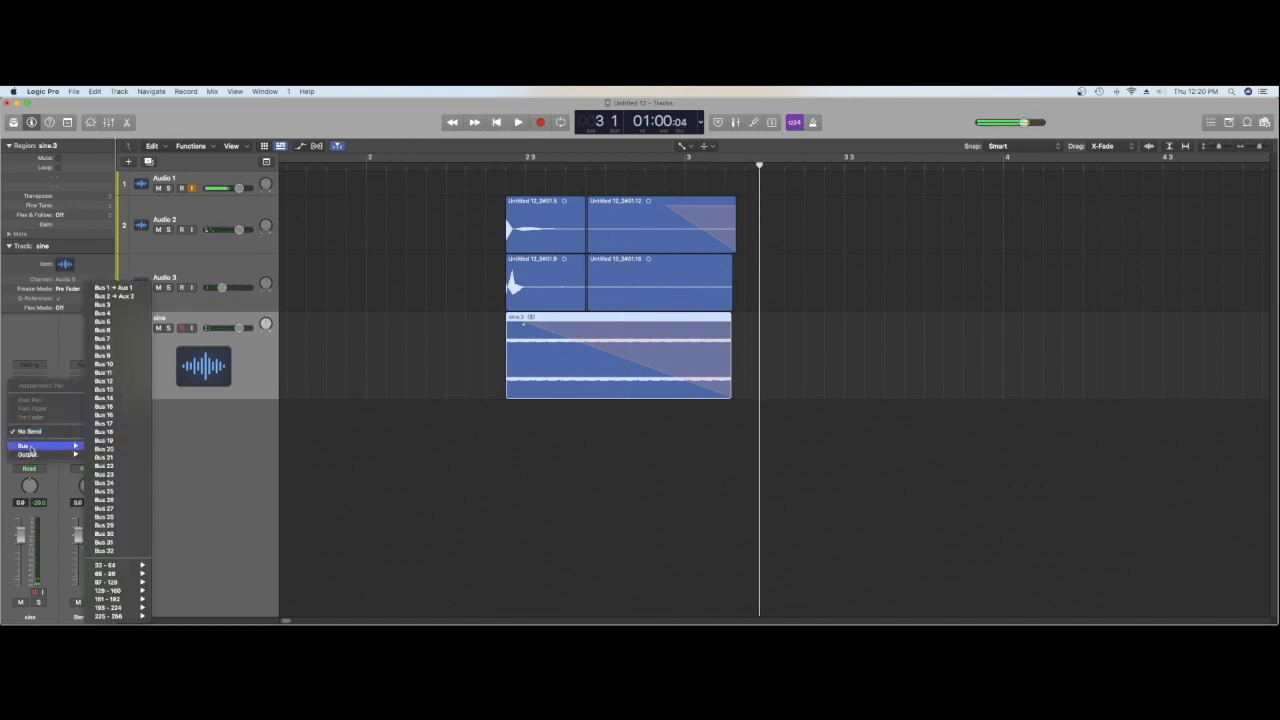
left_click(140, 297)
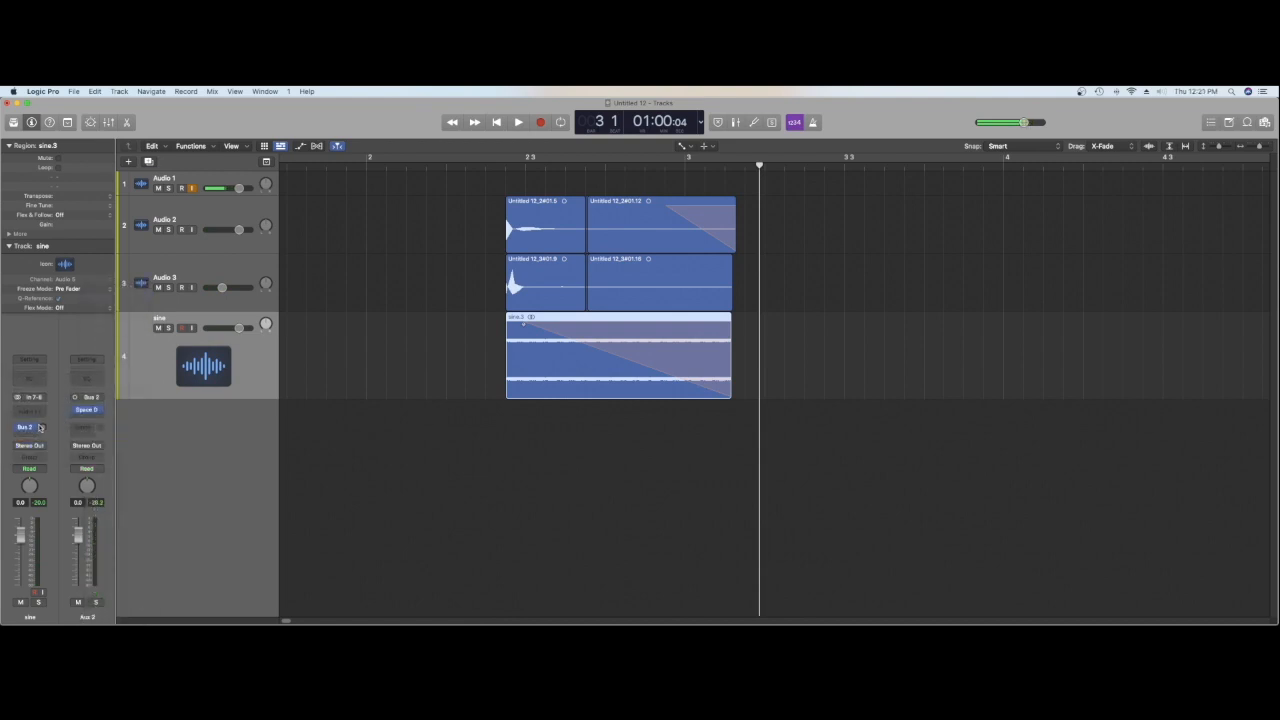
key("space")
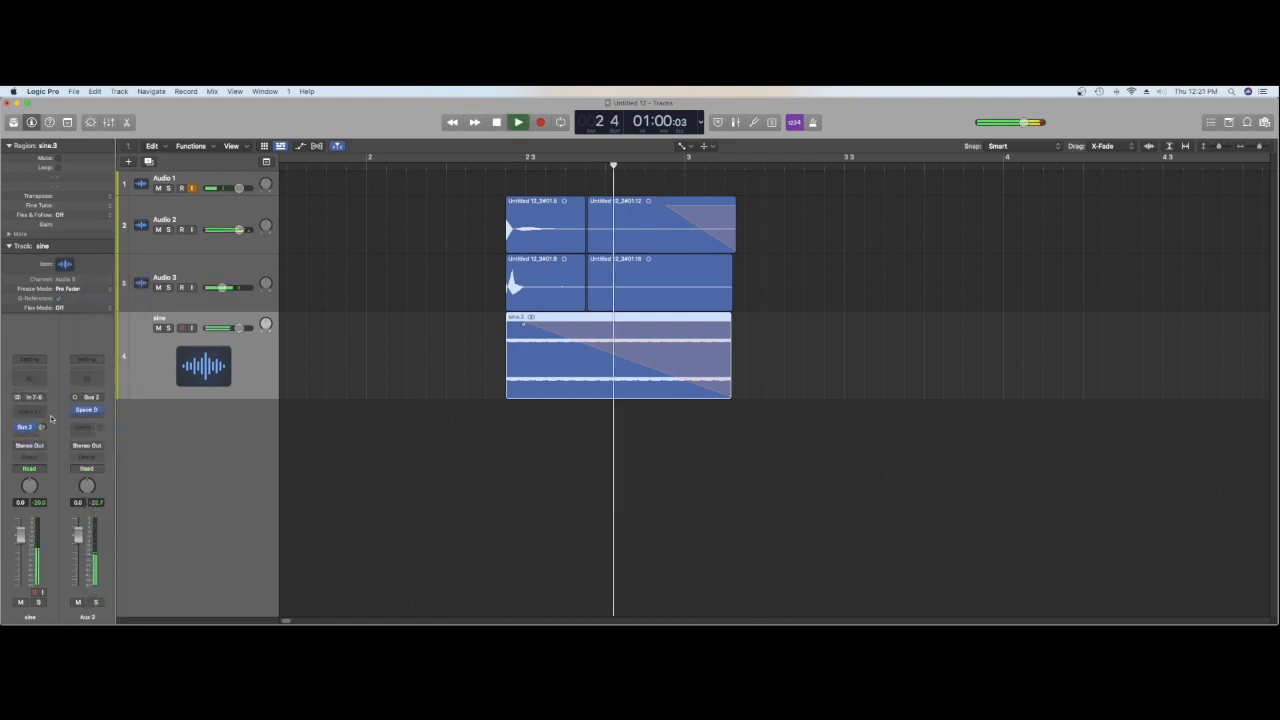
key("space")
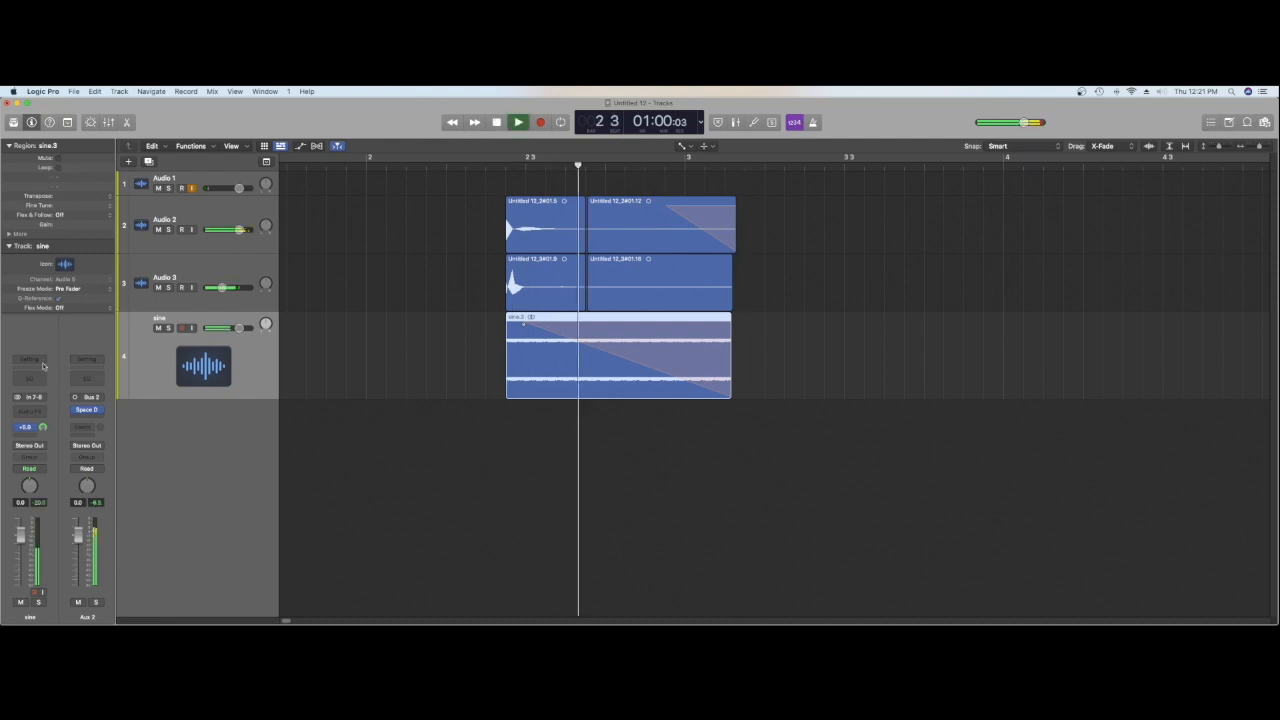
key("space")
Step: Lower the sine track's Bus 2 send level and audition the hit again
left_click_drag(42, 427, 42, 434)
key("space")
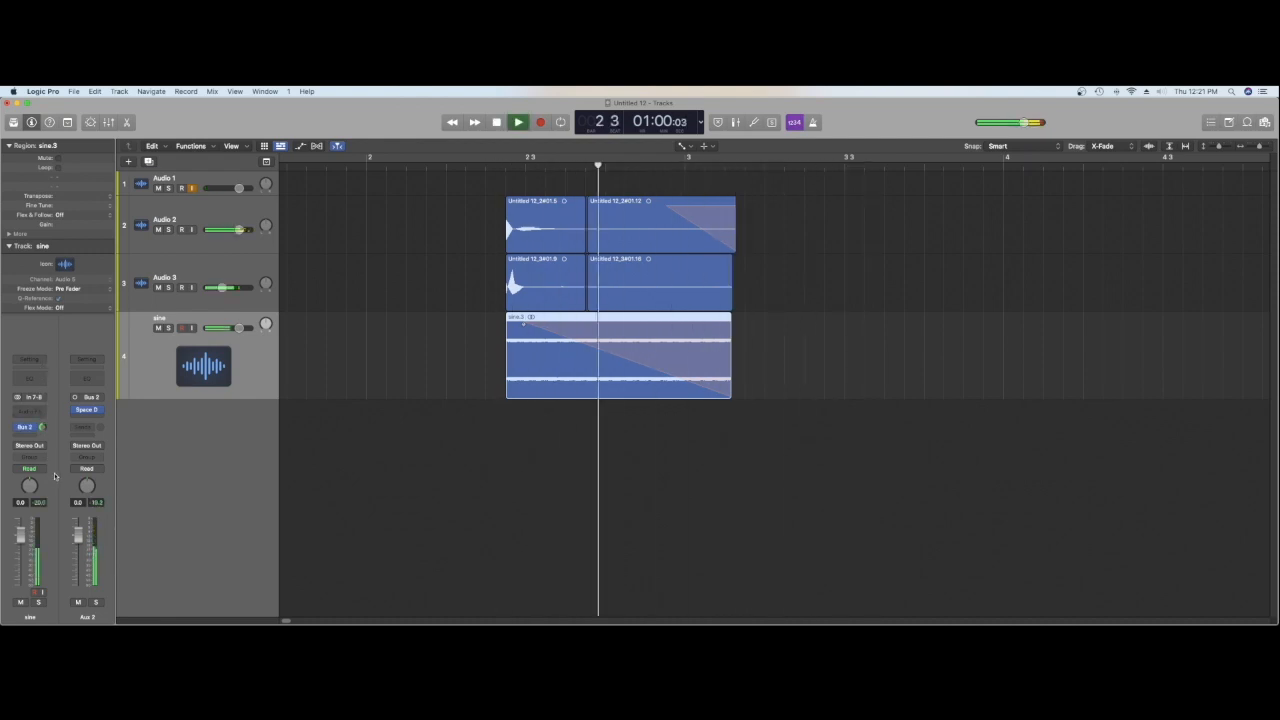
key("space")
key("space")
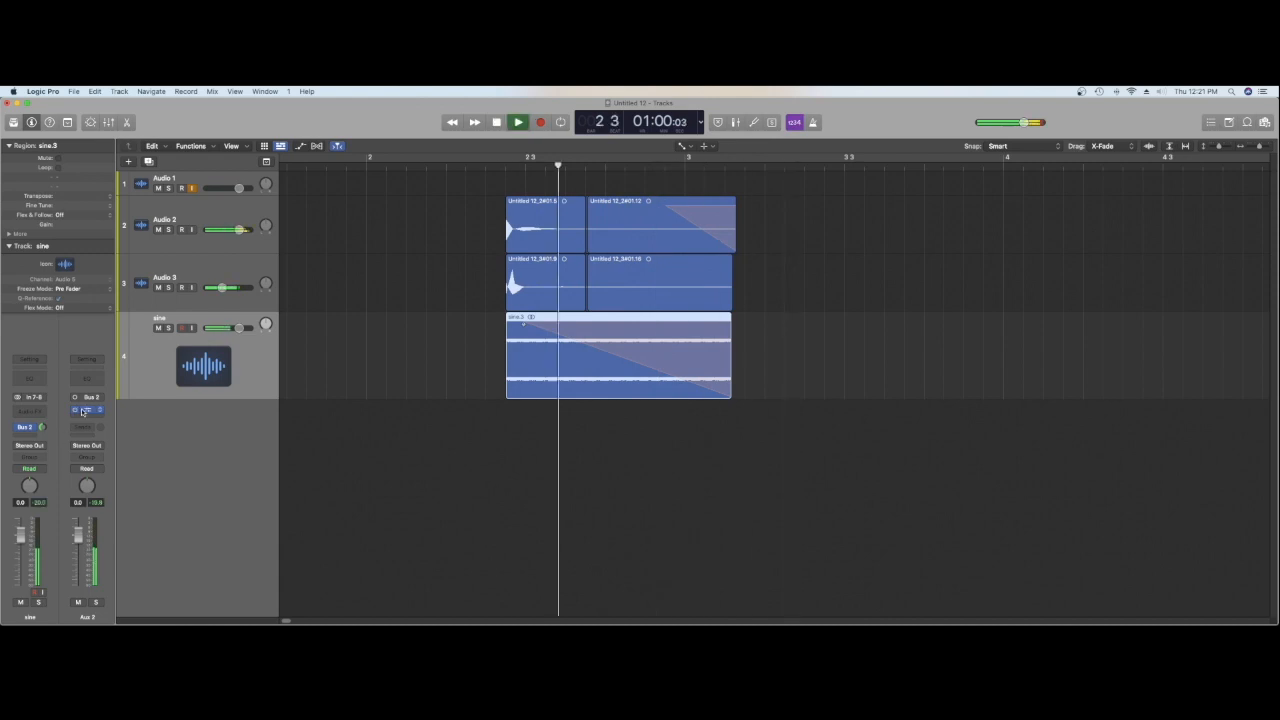
key("space")
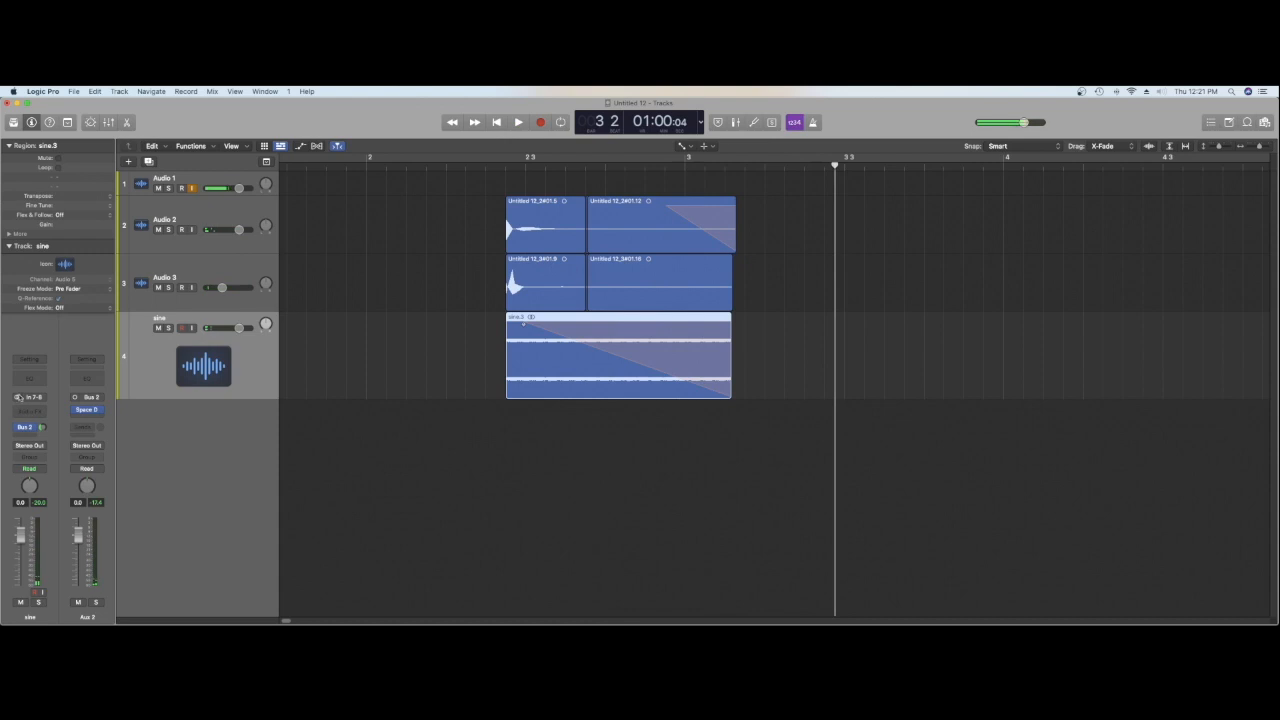
Step: Insert a Channel EQ on the sine track and cut the low shelf and a low-mid band during playback
left_click(28, 378)
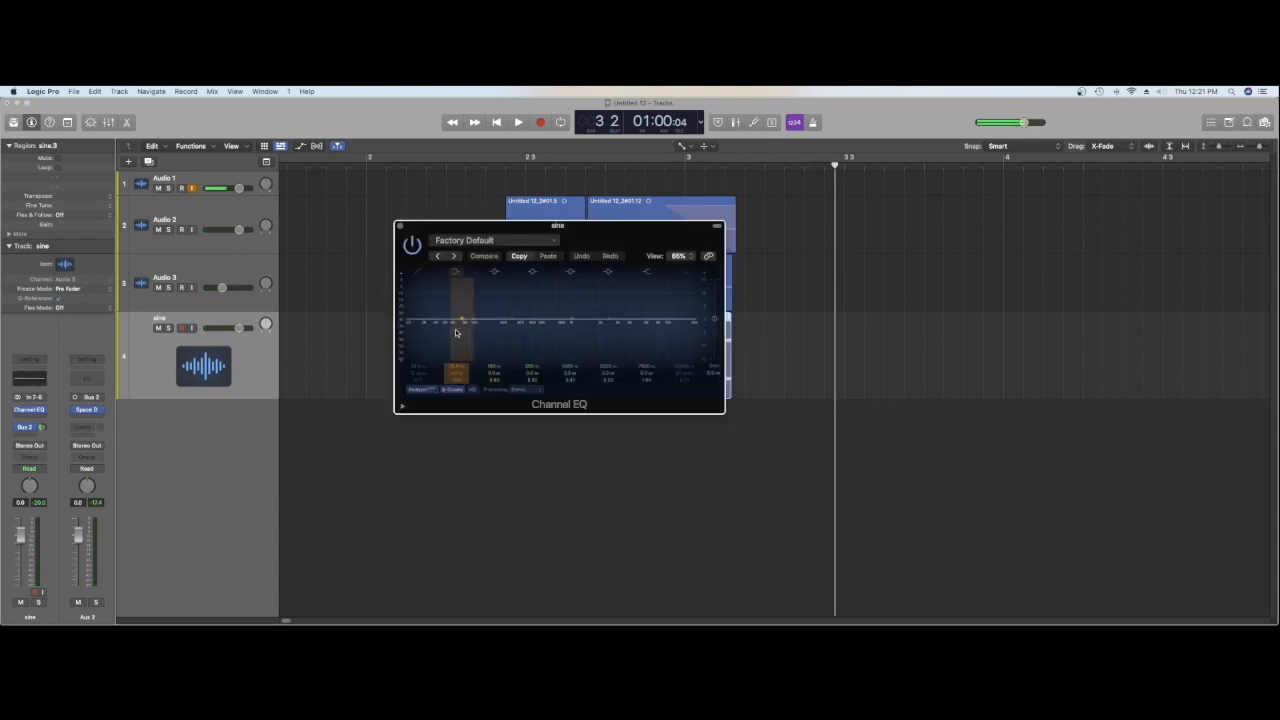
key("space")
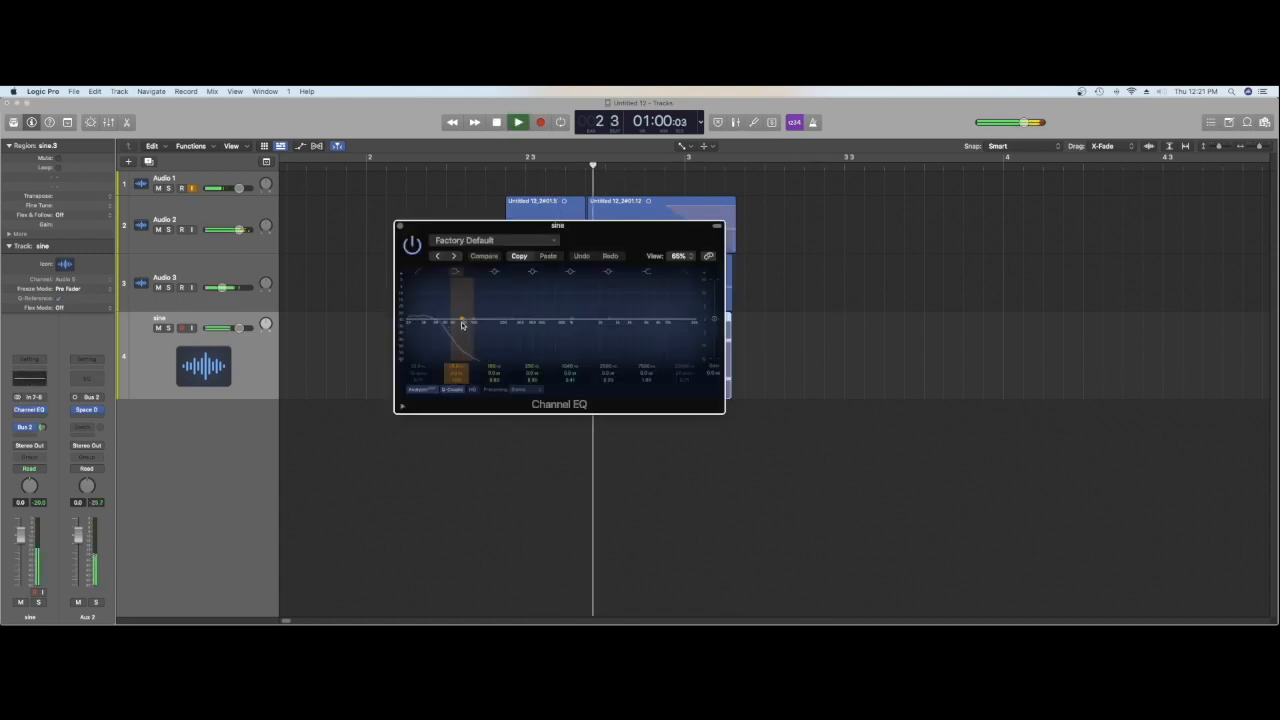
left_click(459, 327)
left_click_drag(459, 327, 437, 356)
left_click_drag(513, 327, 508, 340)
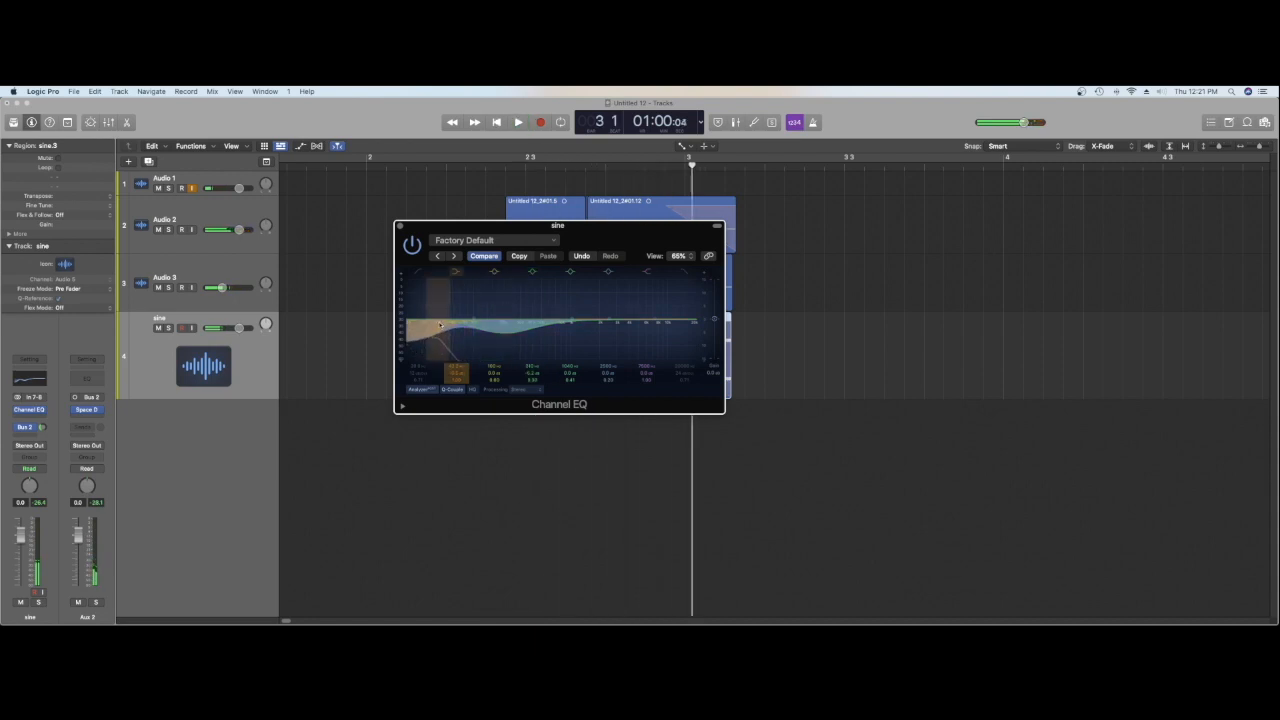
key("space")
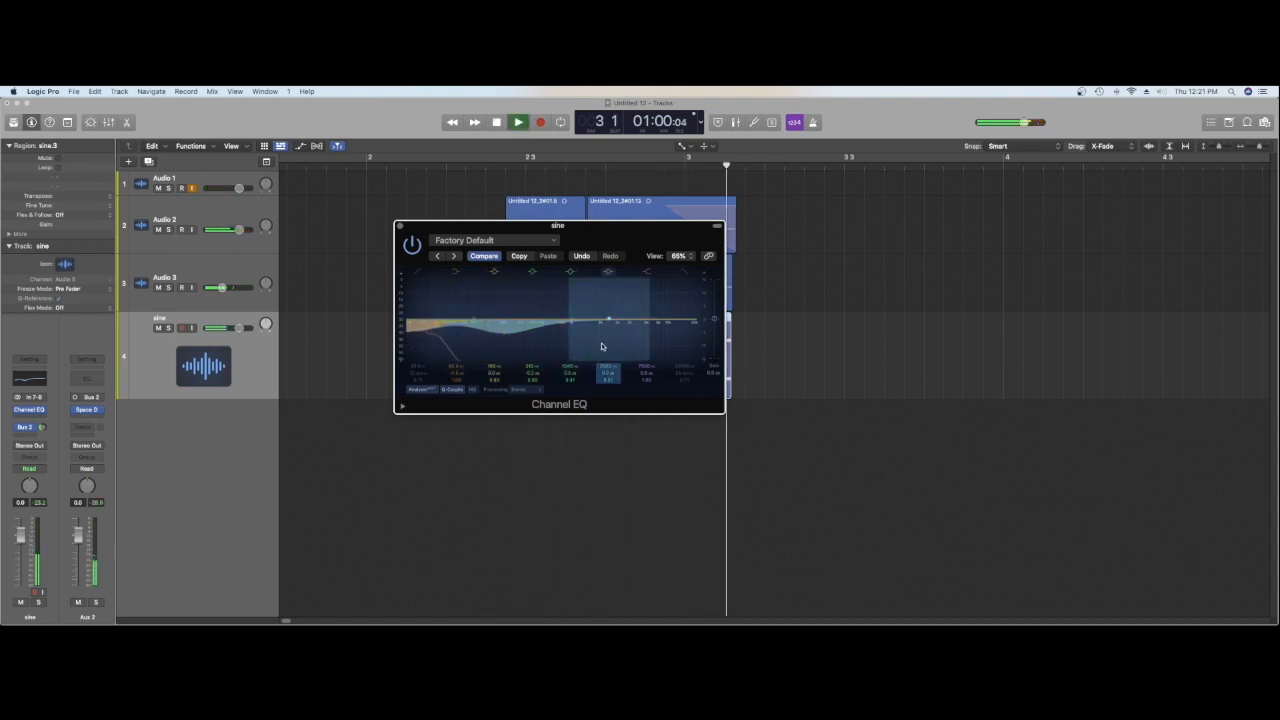
Step: Boost the sine track's Channel EQ high shelf strongly and sweep it down to the low mids around playback
key("space")
left_click_drag(654, 328, 510, 248)
key("space")
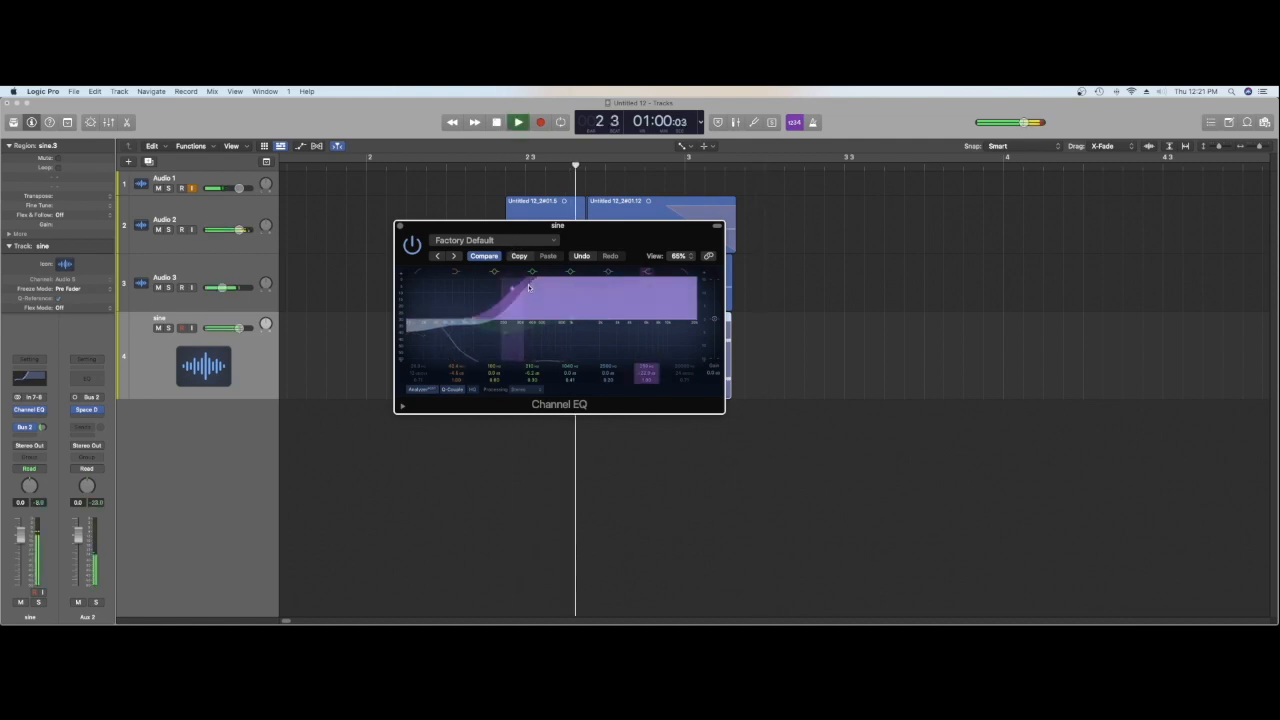
Step: Lower the boosted high shelf's frequency into the bass range, close the EQ and audition the hit
left_click_drag(529, 288, 463, 281)
key("space")
key("space")
key("space")
key("space")
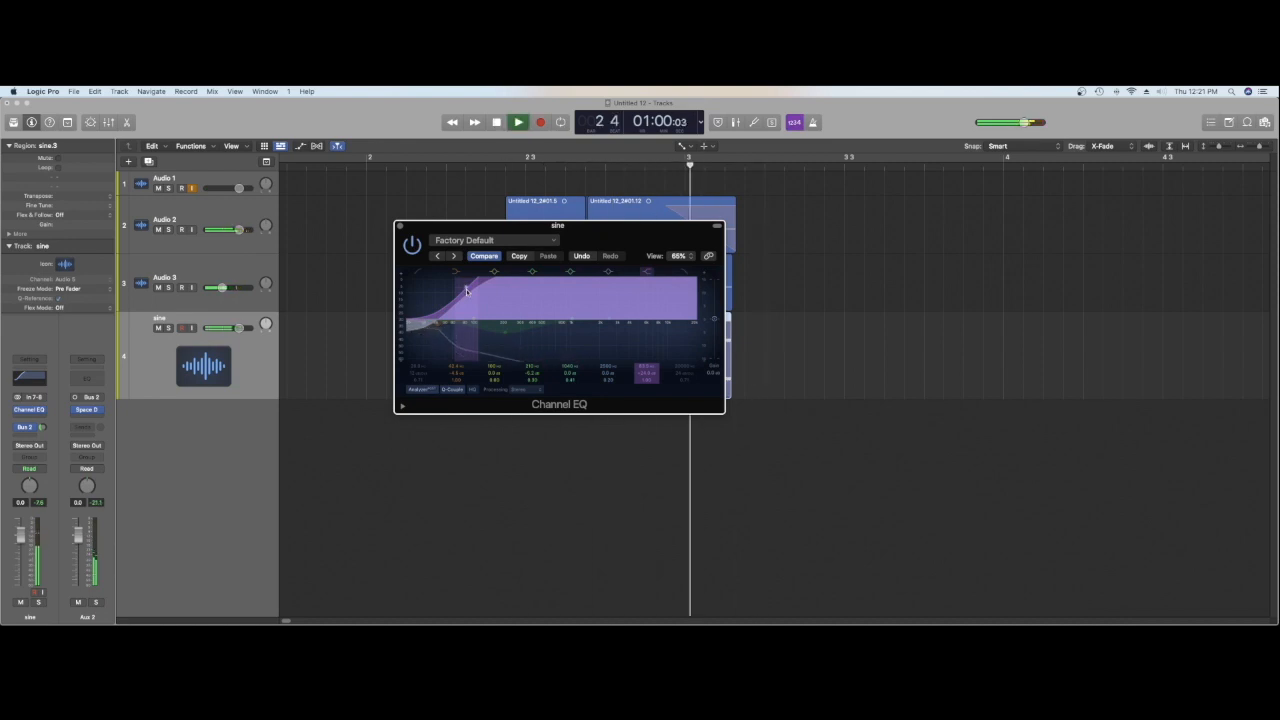
key("space")
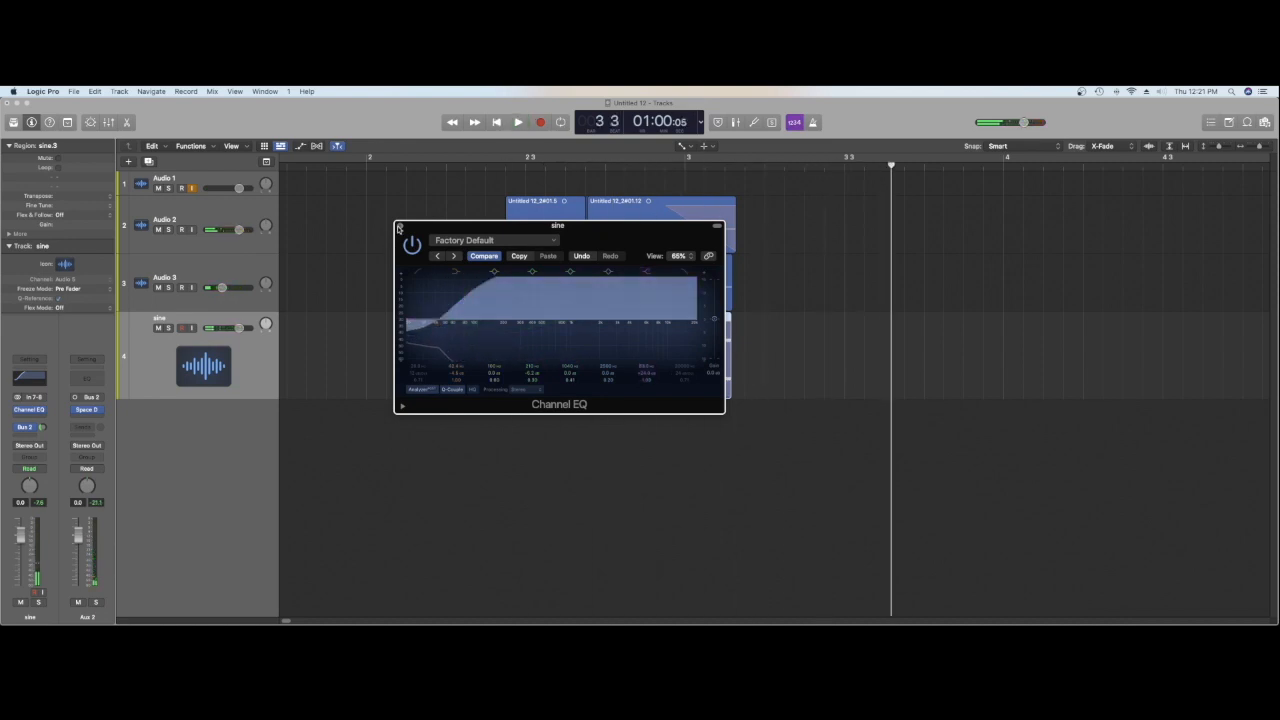
left_click(398, 227)
key("shift+space")
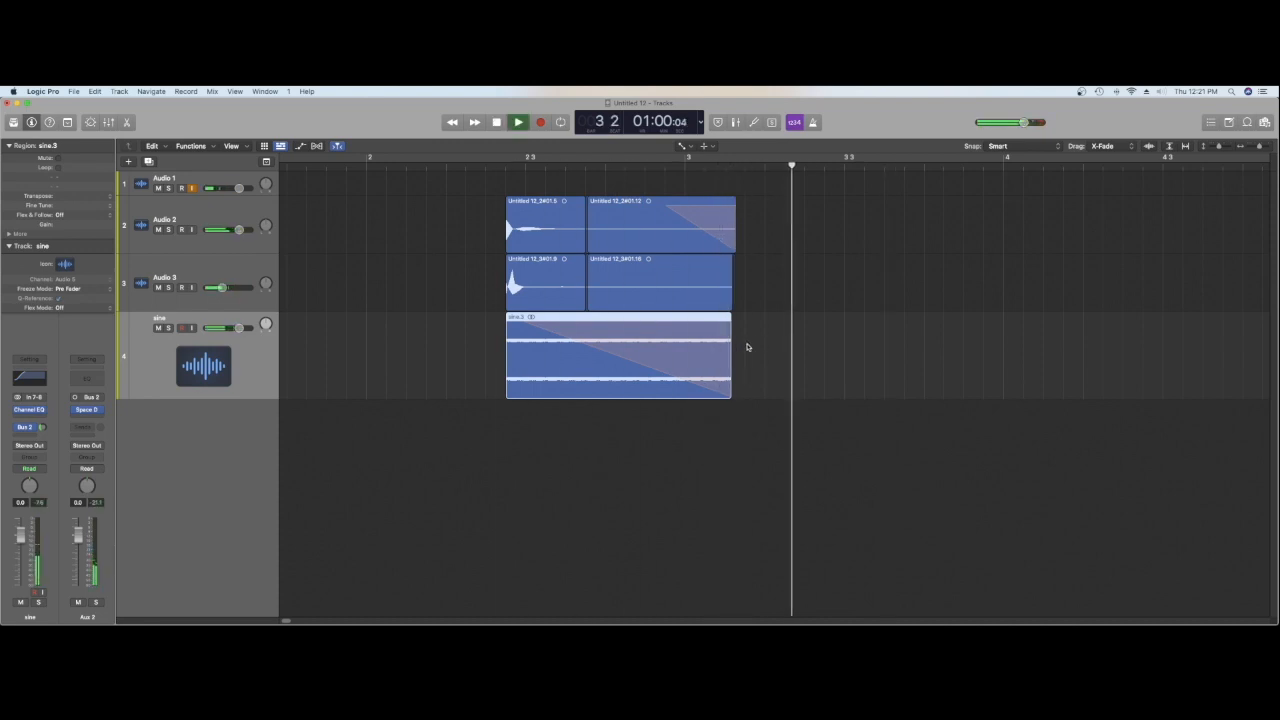
key("space")
Step: Bend the sine region's ending fade to curve 2, show its extended region parameters and audition the hit
left_click_drag(730, 353, 730, 354)
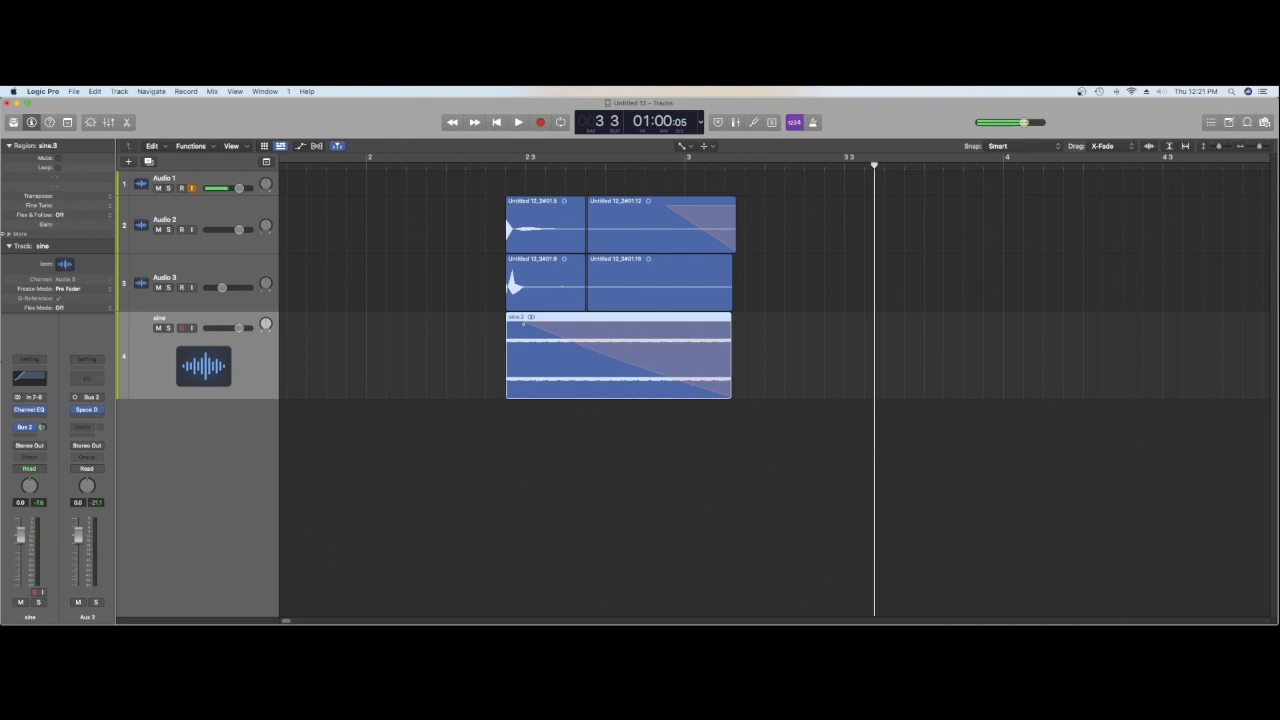
left_click(9, 234)
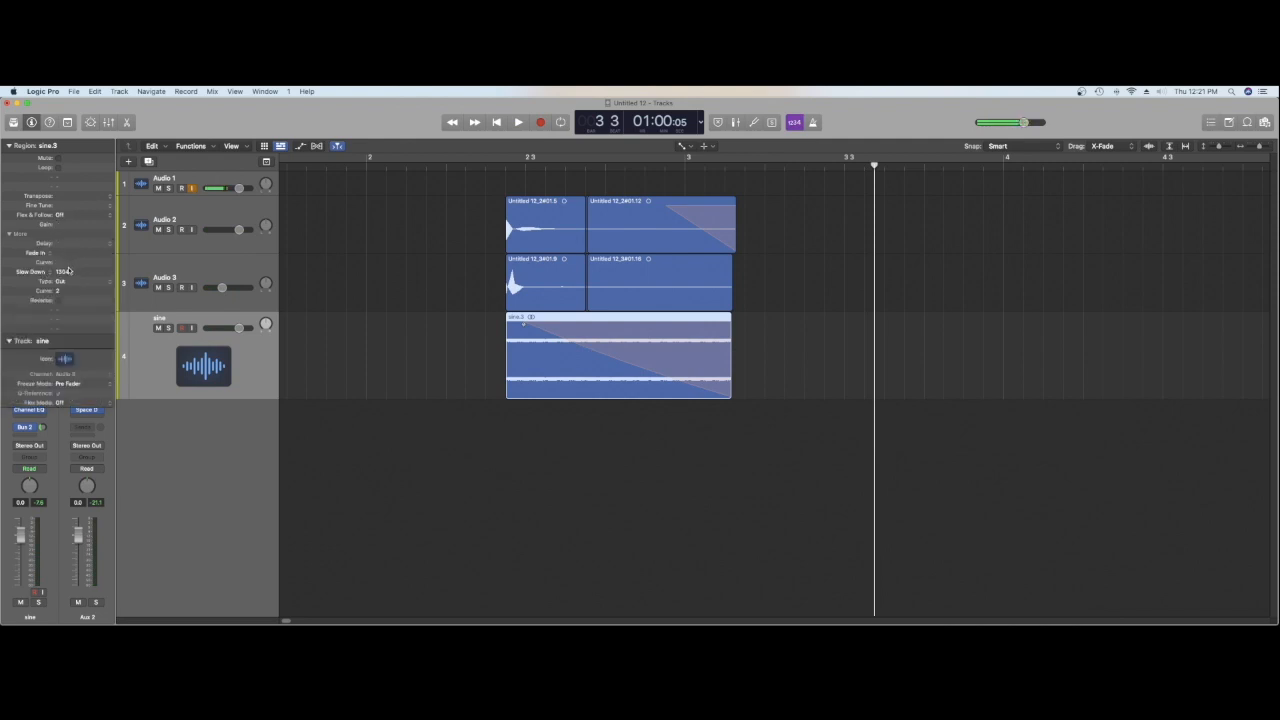
double_click(662, 167)
left_click(503, 167)
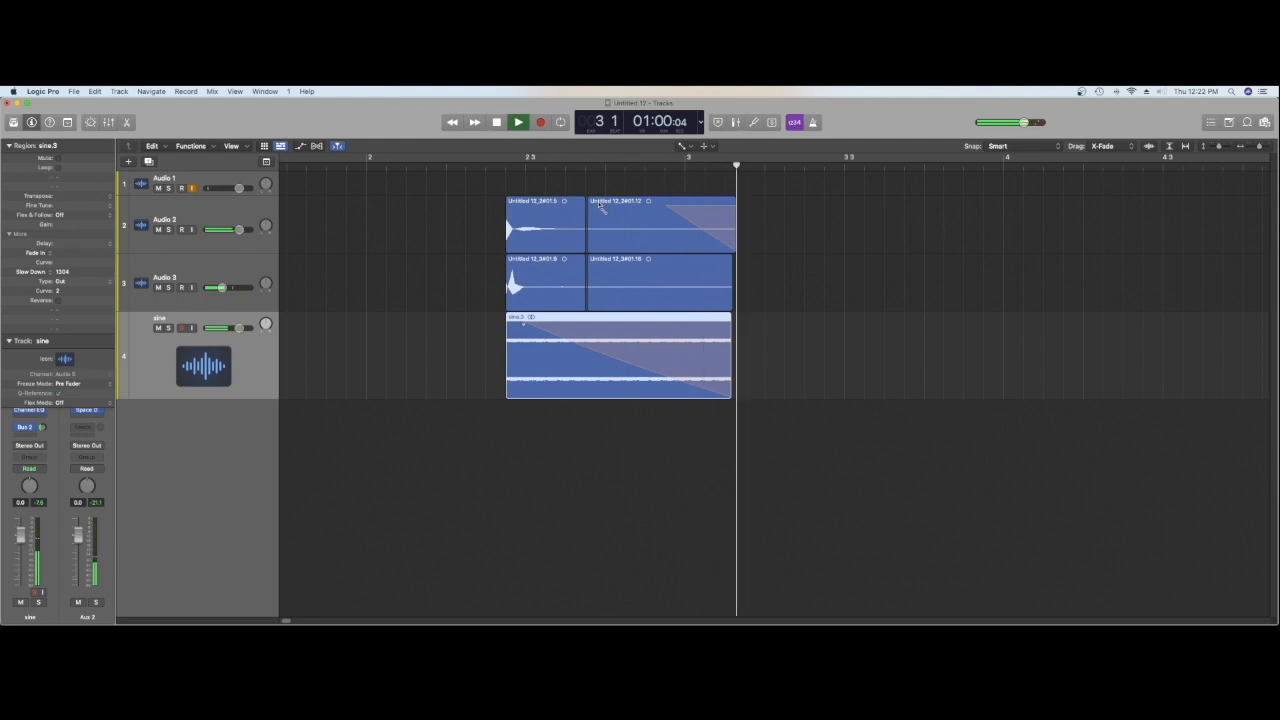
key("space")
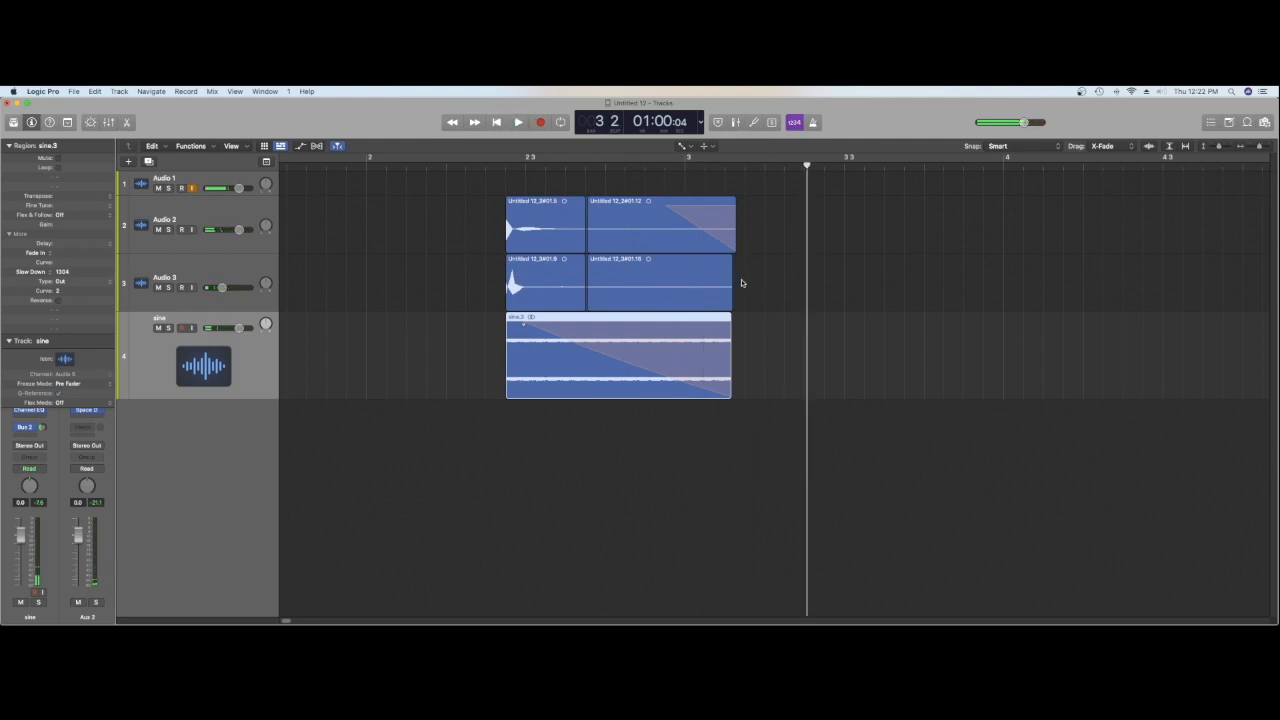
Step: Add a short fade-out of 50 to the end of the second Audio 3 region with the Fade tool and audition it
key("t")
left_click(741, 281)
key("t")
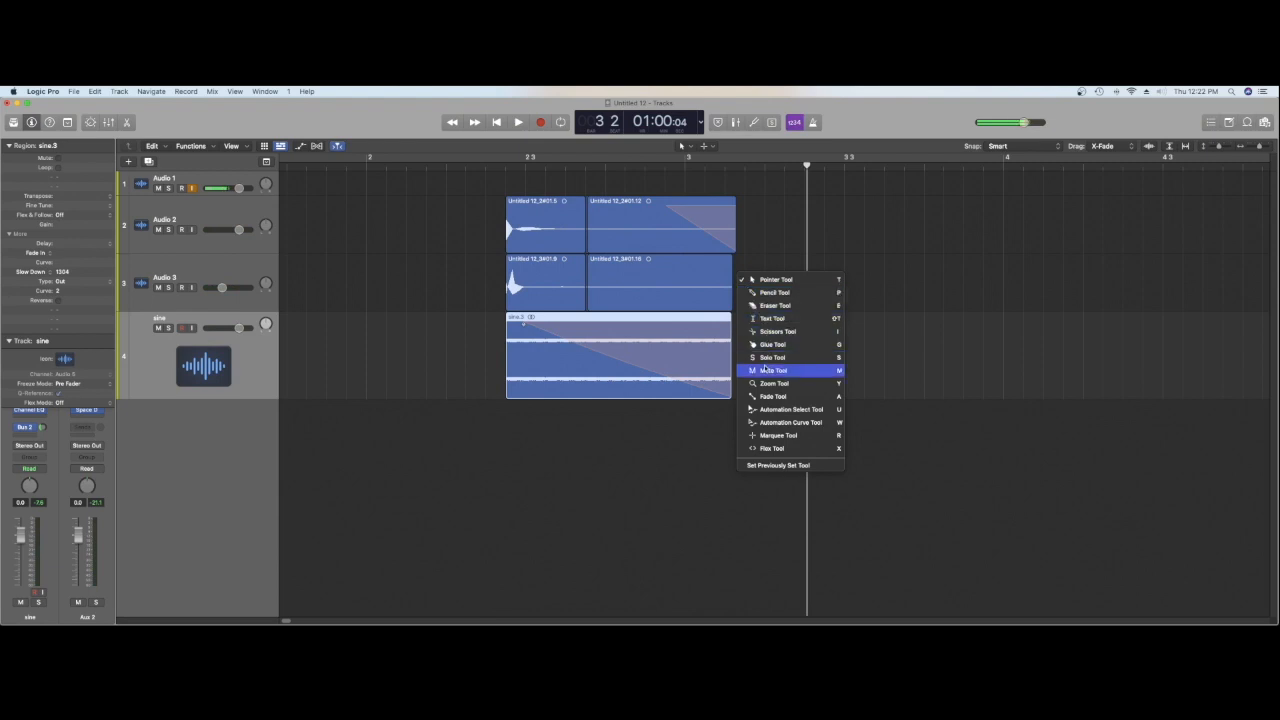
left_click(770, 396)
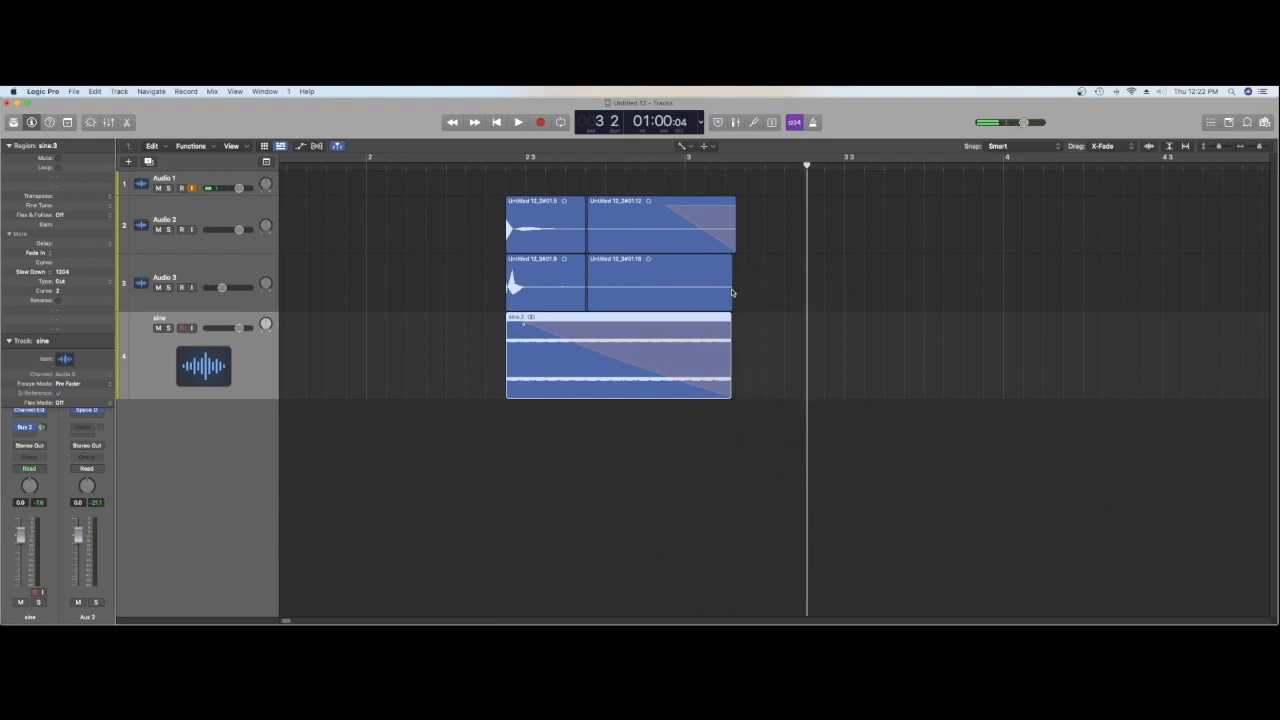
left_click(730, 287)
key("space")
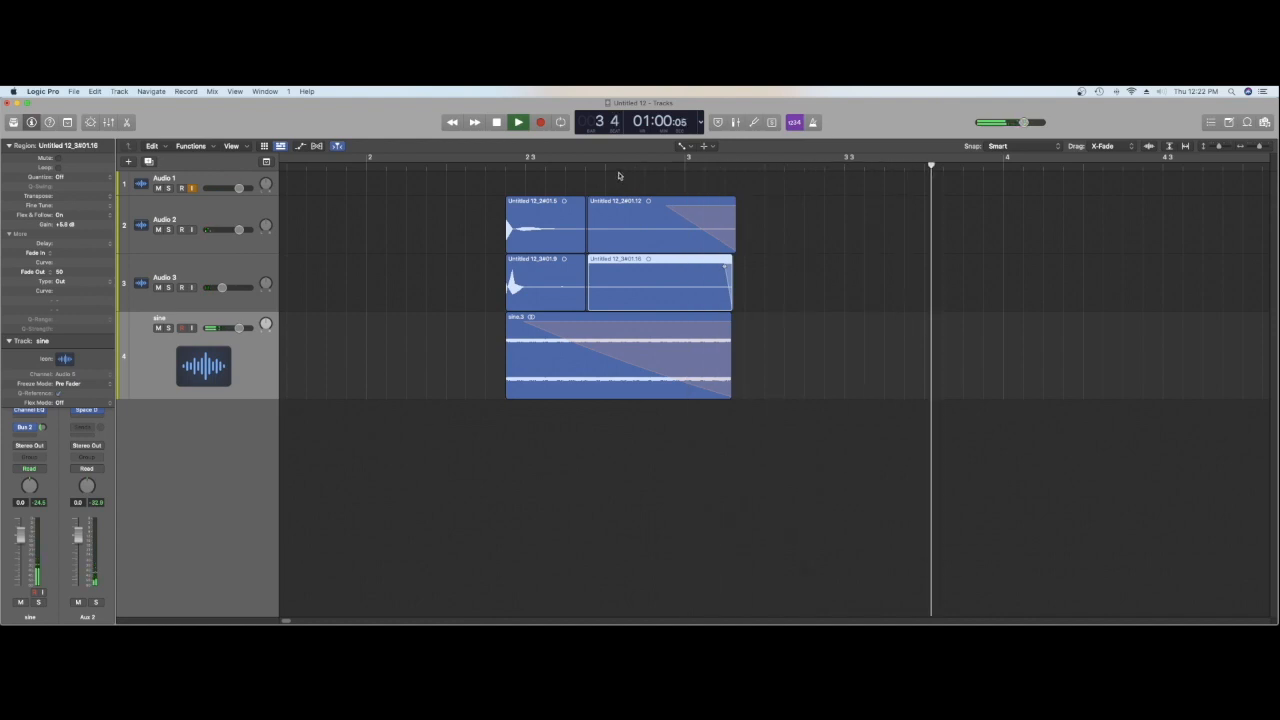
left_click(619, 167)
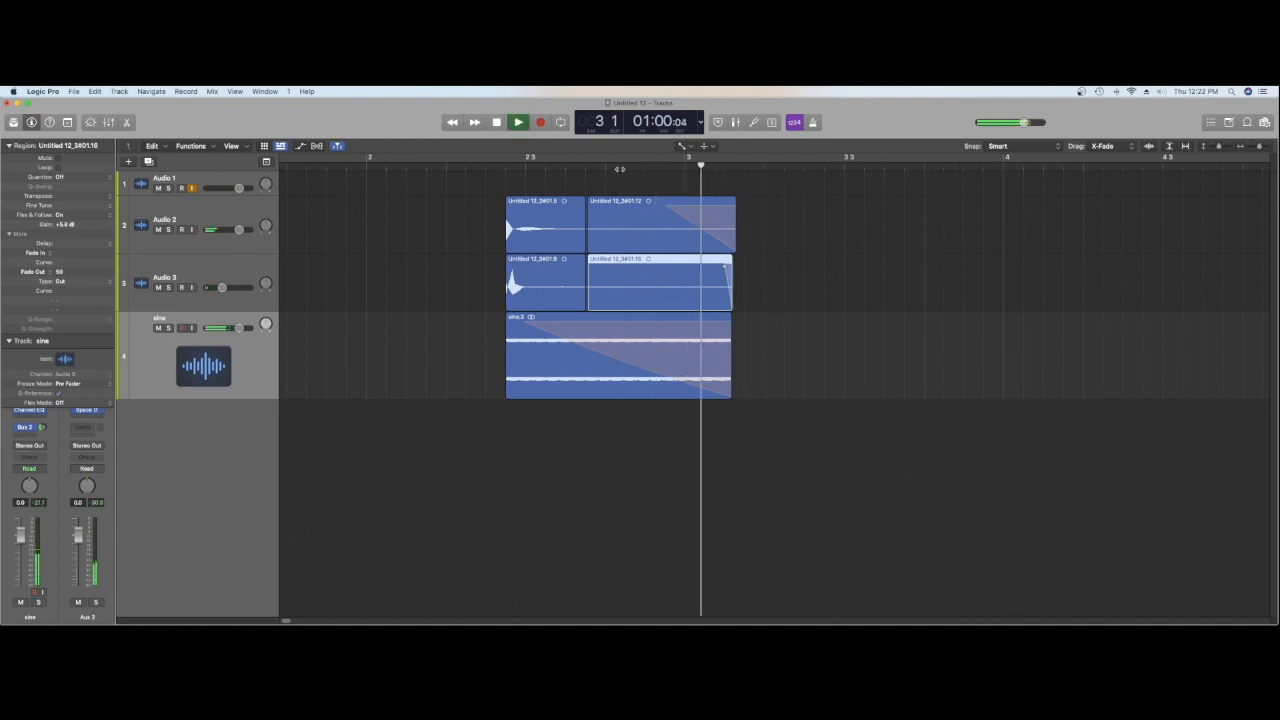
key("space")
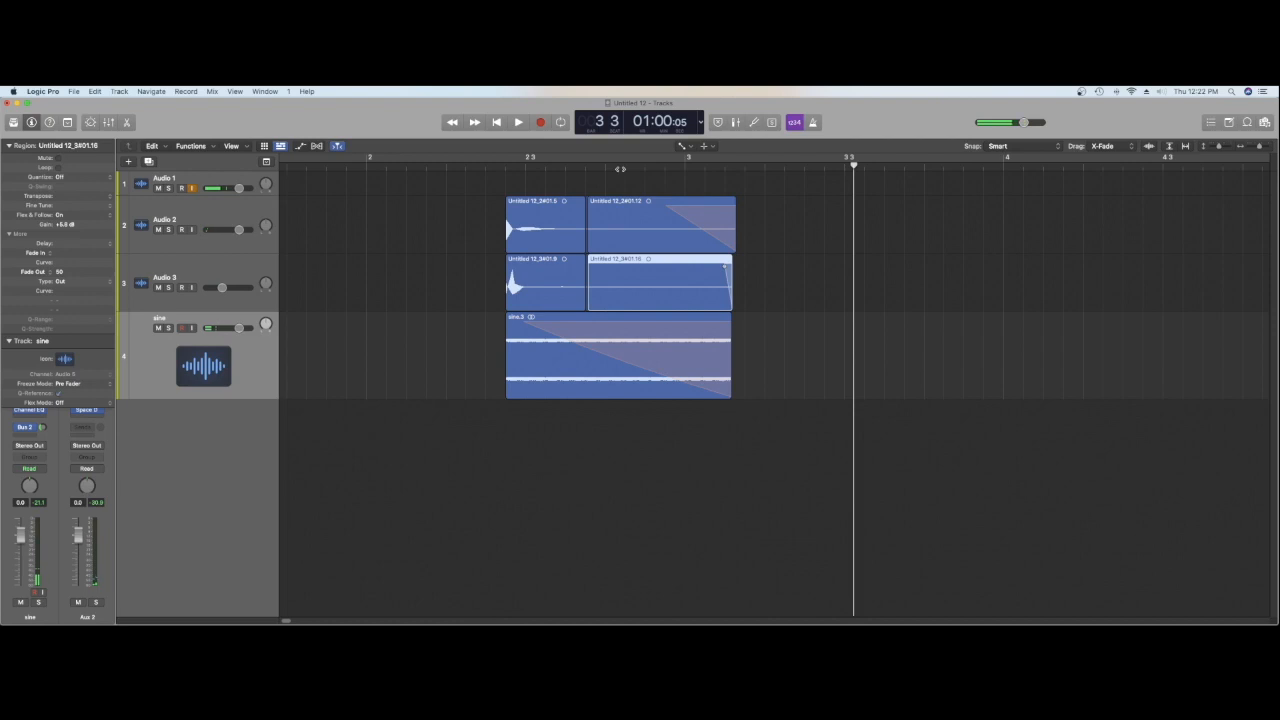
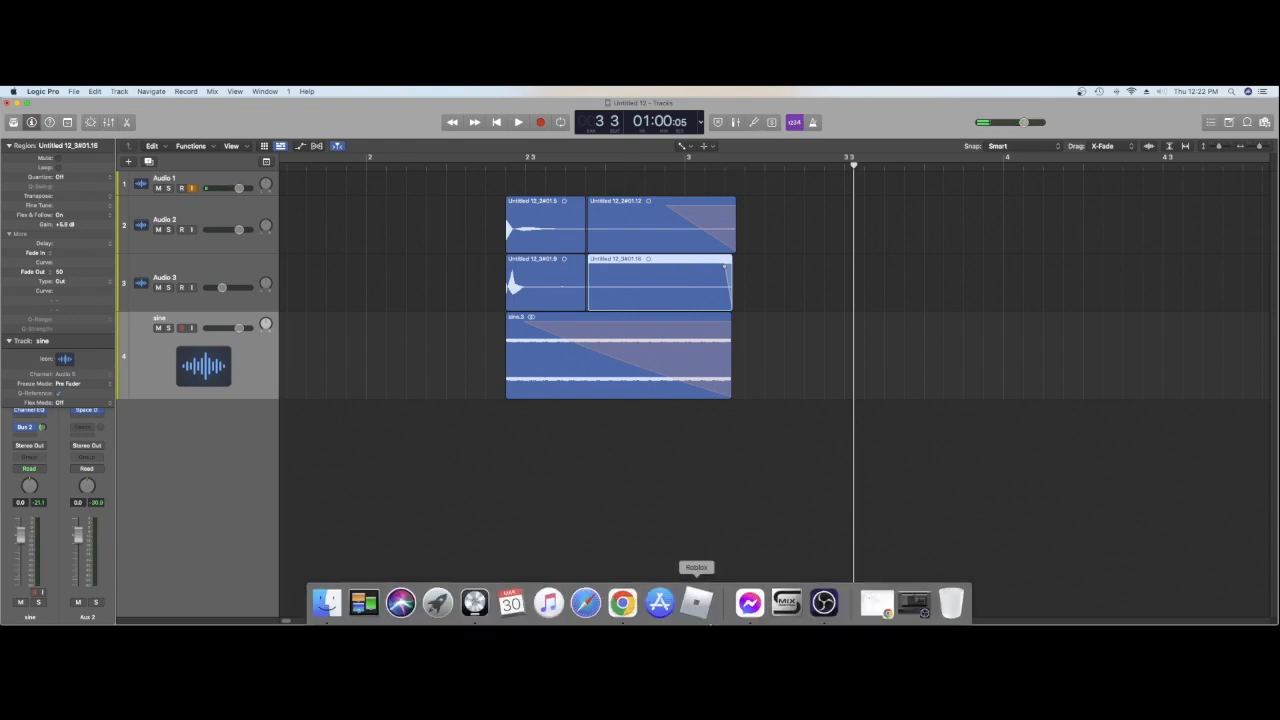
left_click(893, 603)
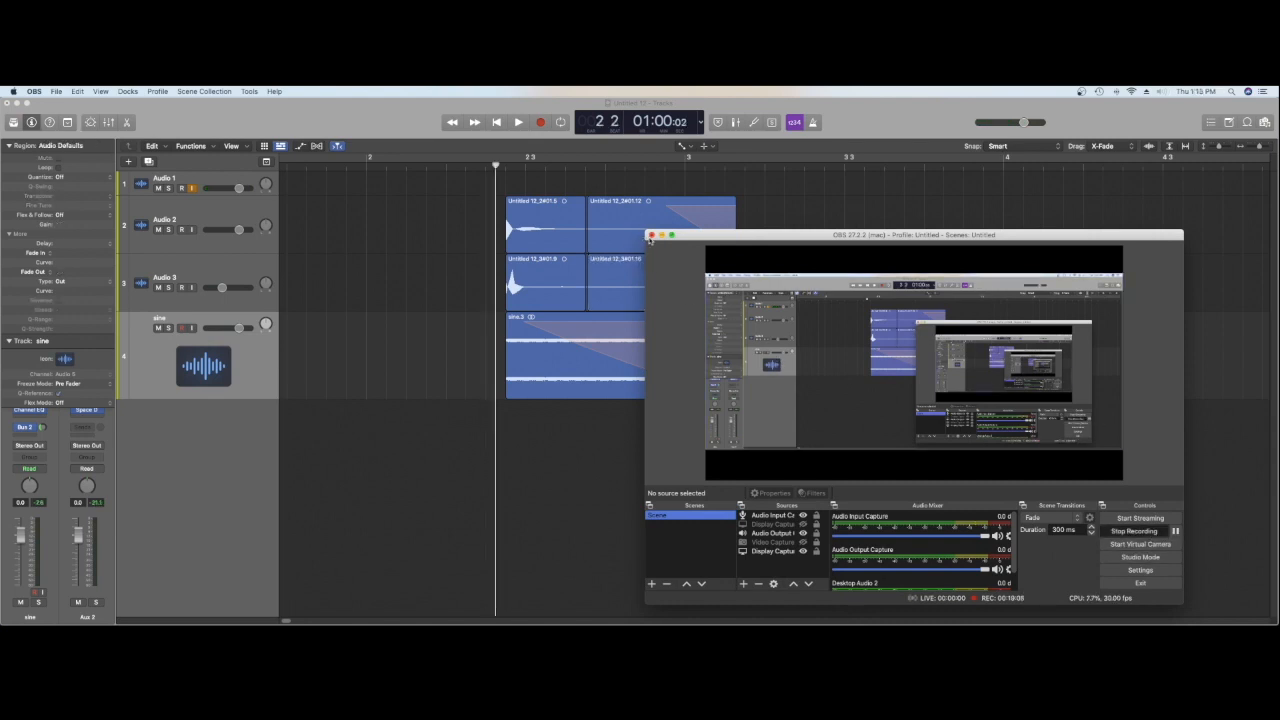
left_click(661, 235)
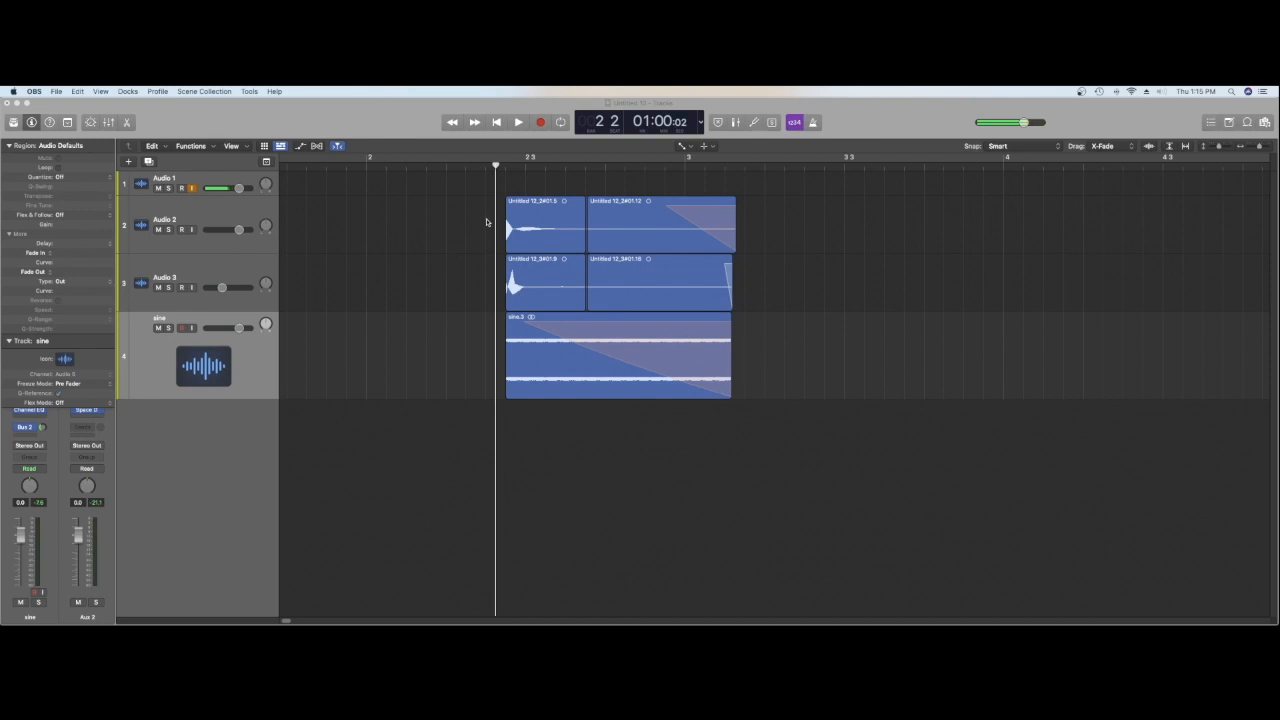
Step: Bounce all the hit's layered regions in place to a new track named frank
left_click_drag(486, 222, 703, 362)
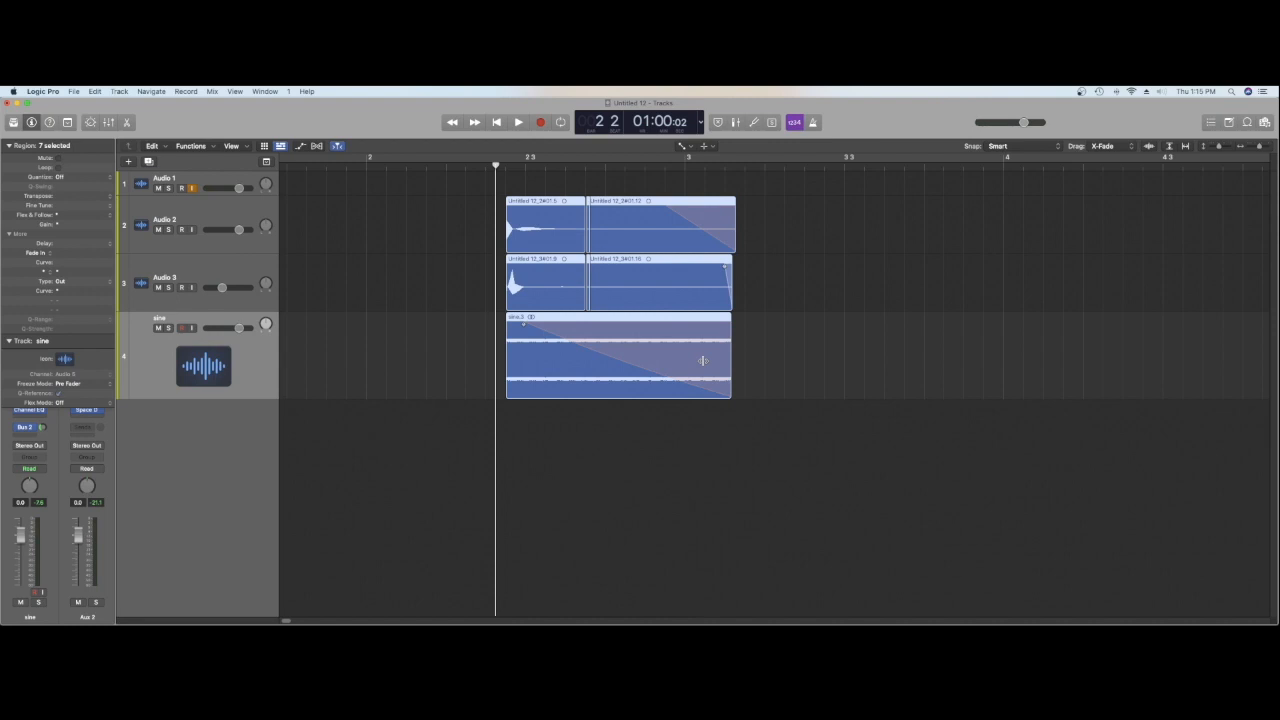
key("ctrl+b")
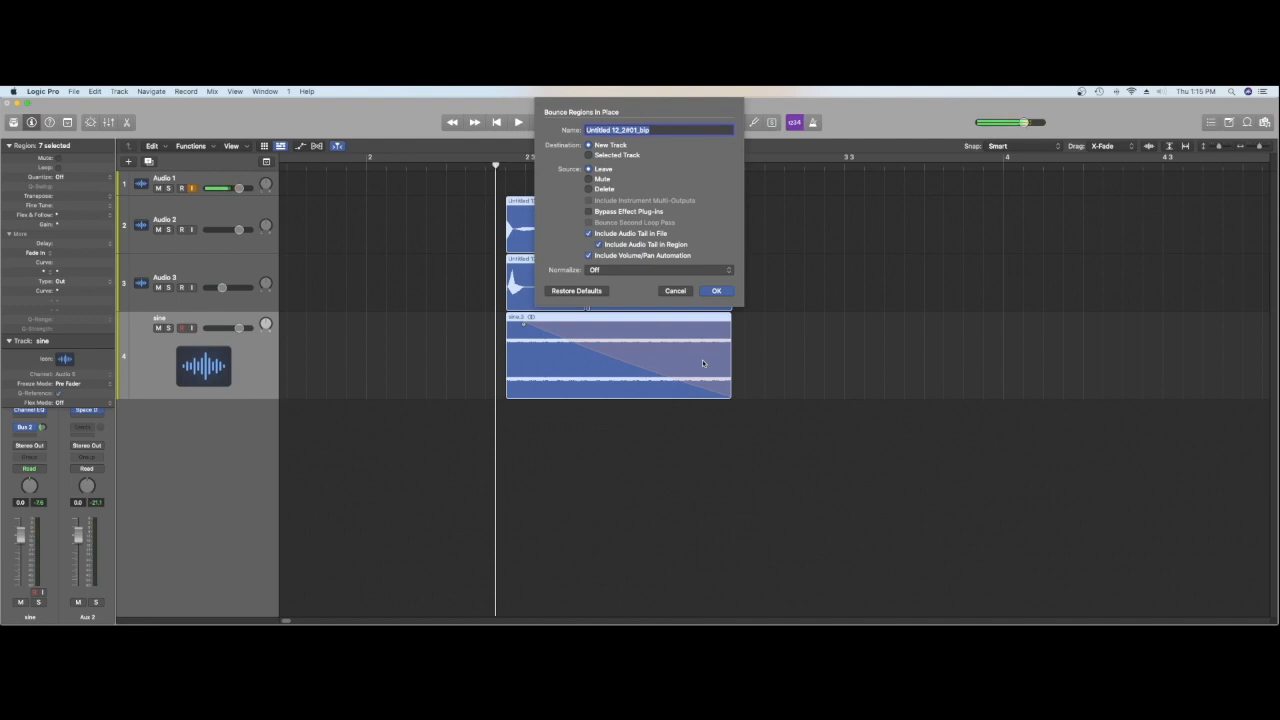
type("s")
type("rank")
key("Return")
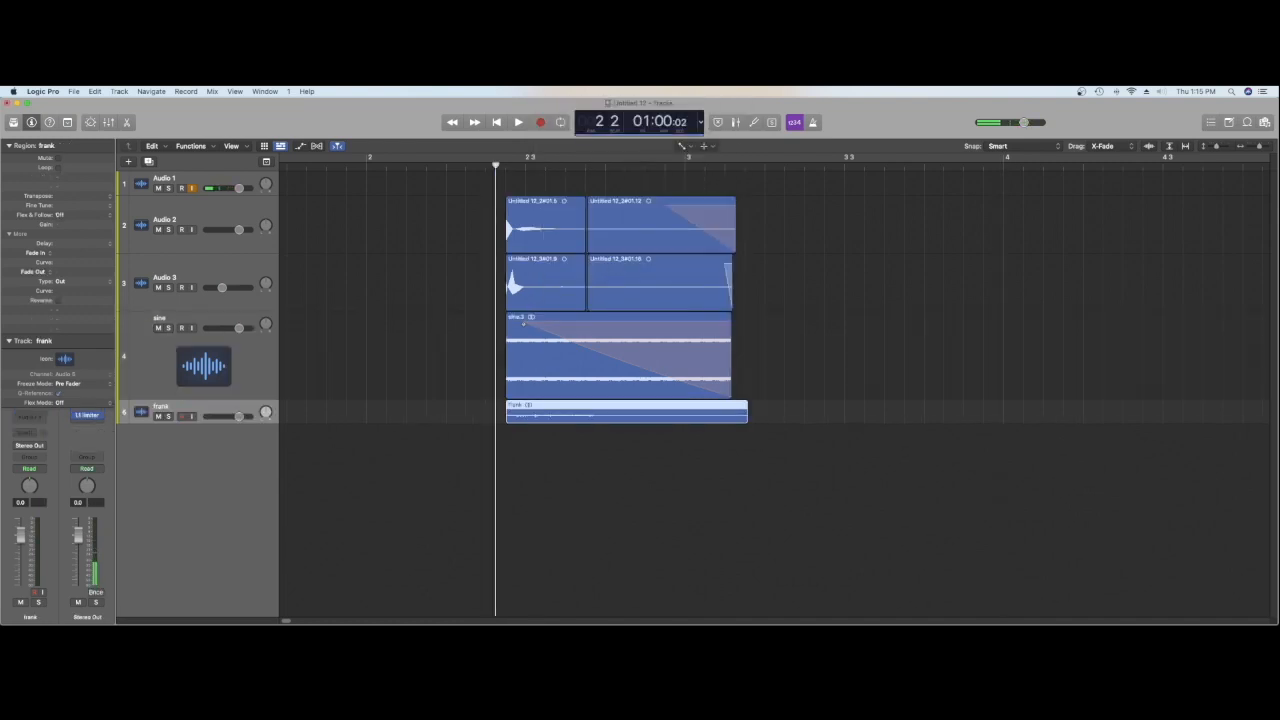
Step: Delete the source regions from the sine, Audio 3 and Audio 2 tracks, including their recorded audio files
left_click(199, 183)
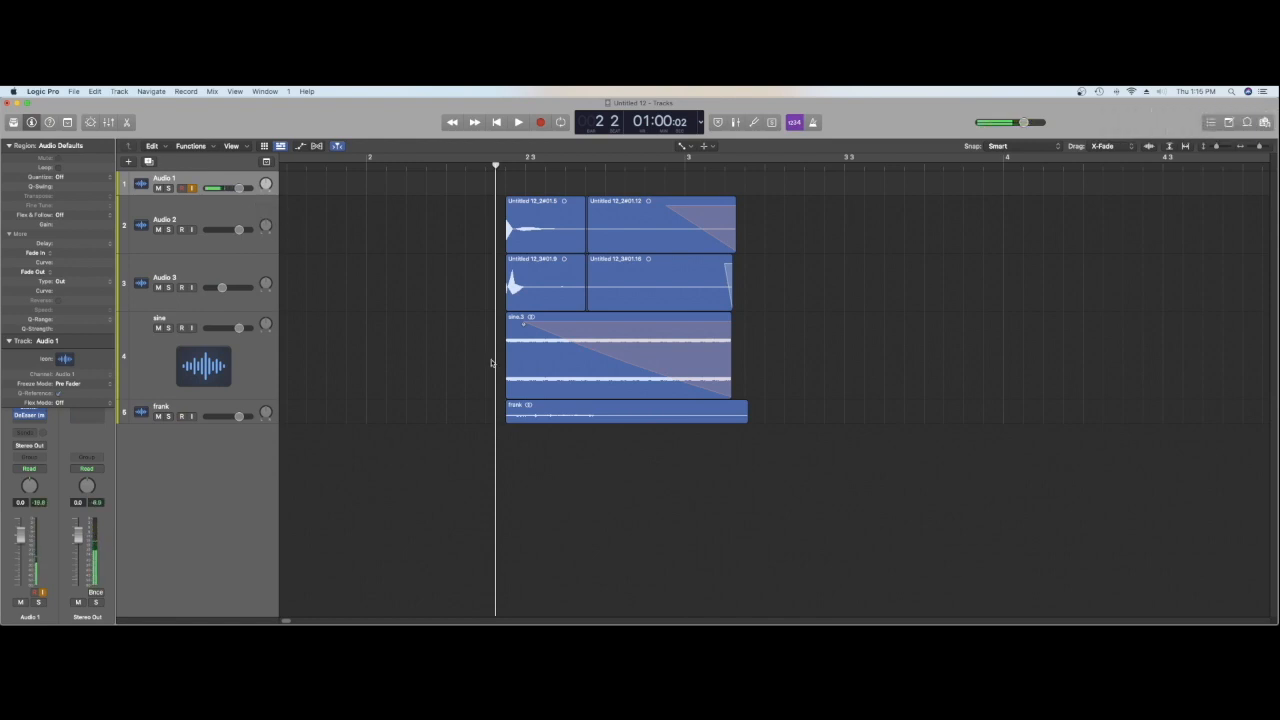
left_click(257, 354)
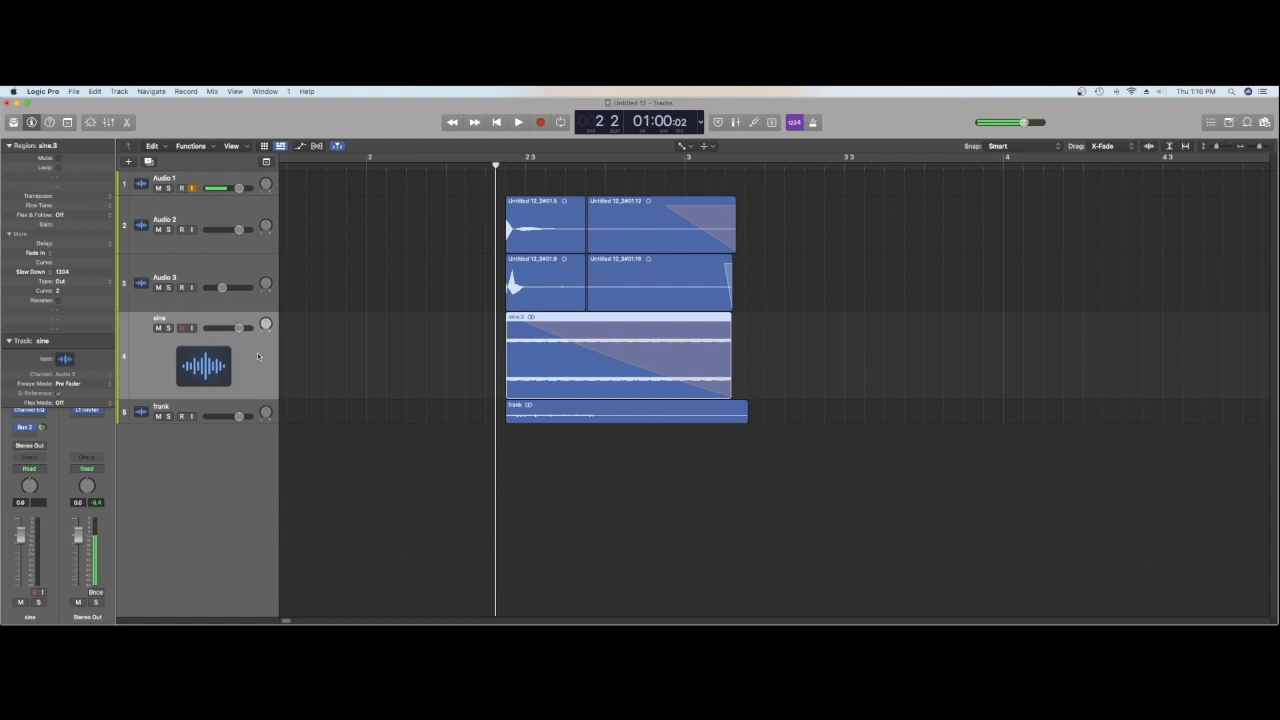
key("Delete")
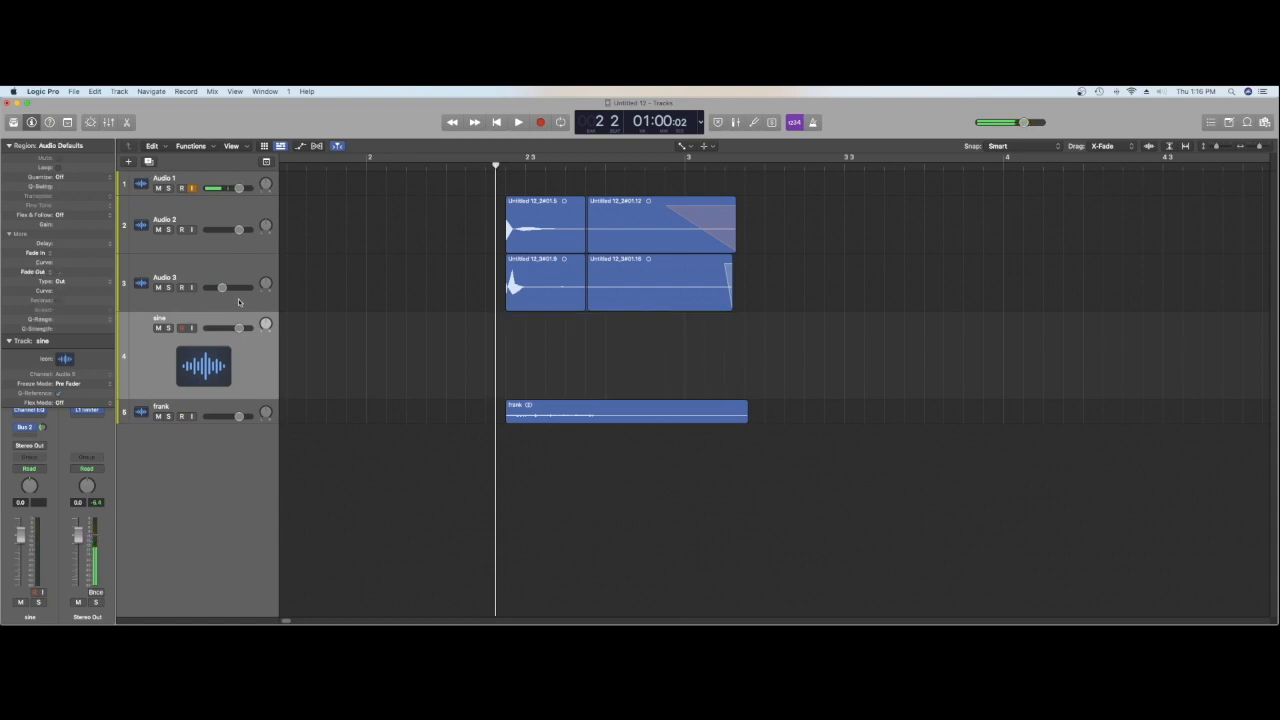
left_click(235, 258)
key("Delete")
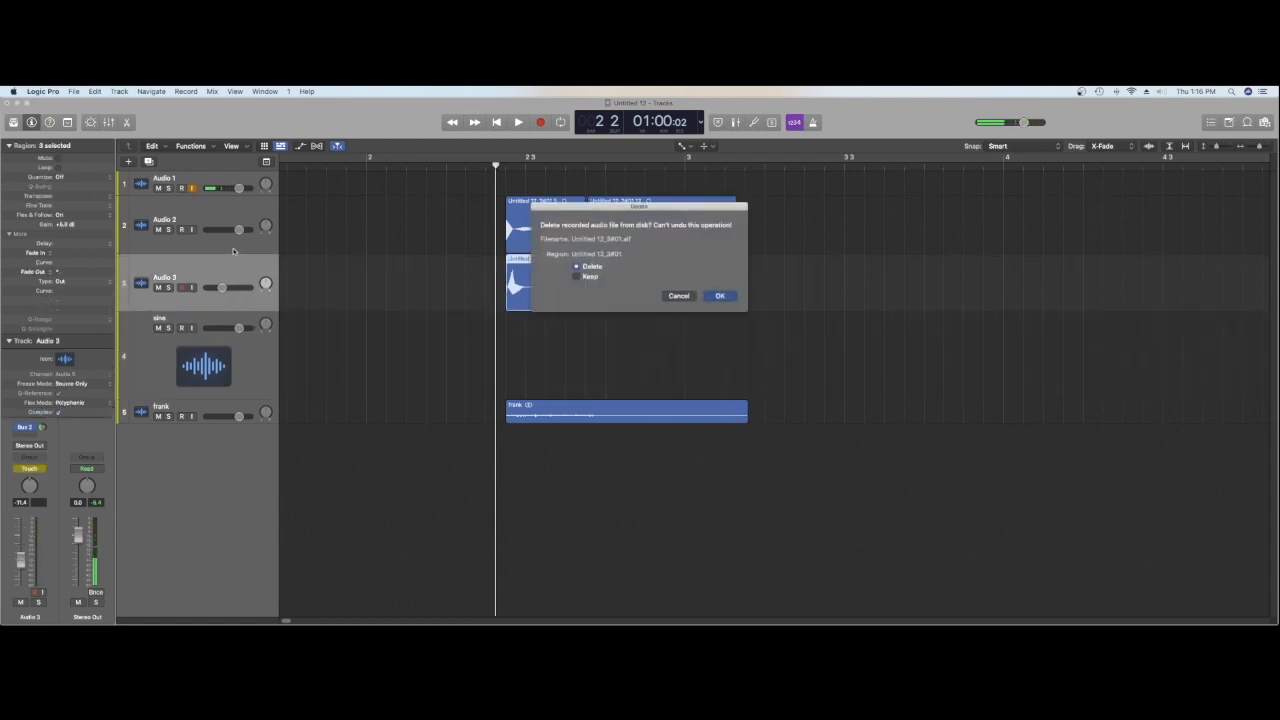
key("Return")
left_click(233, 251)
key("Delete")
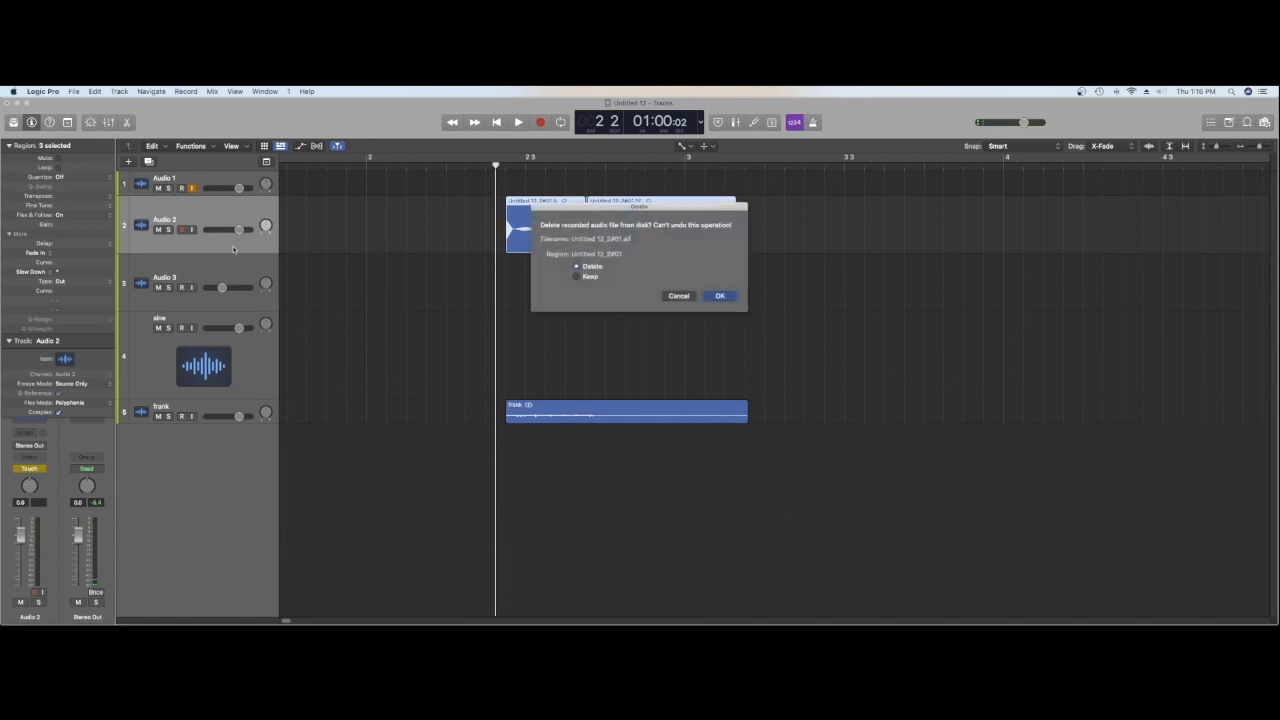
key("Return")
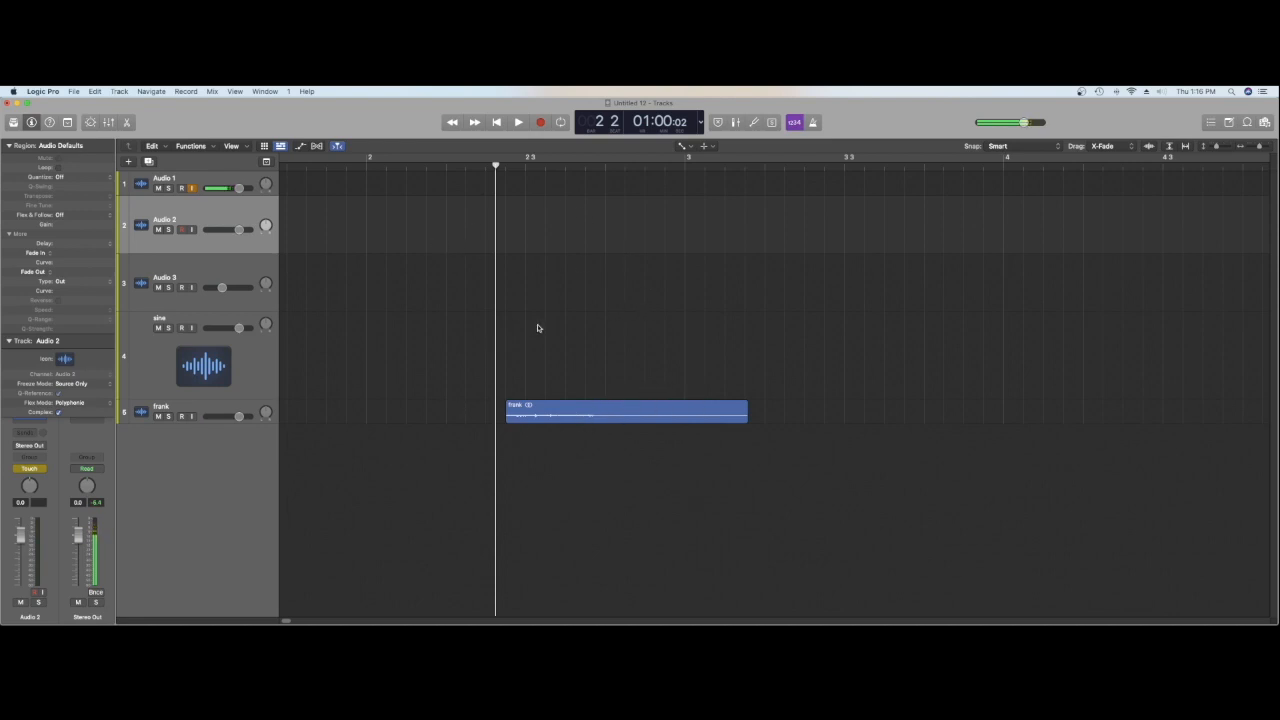
Step: Switch back to the Pointer tool, enlarge the frank track's height and audition the bounced hit
key("t")
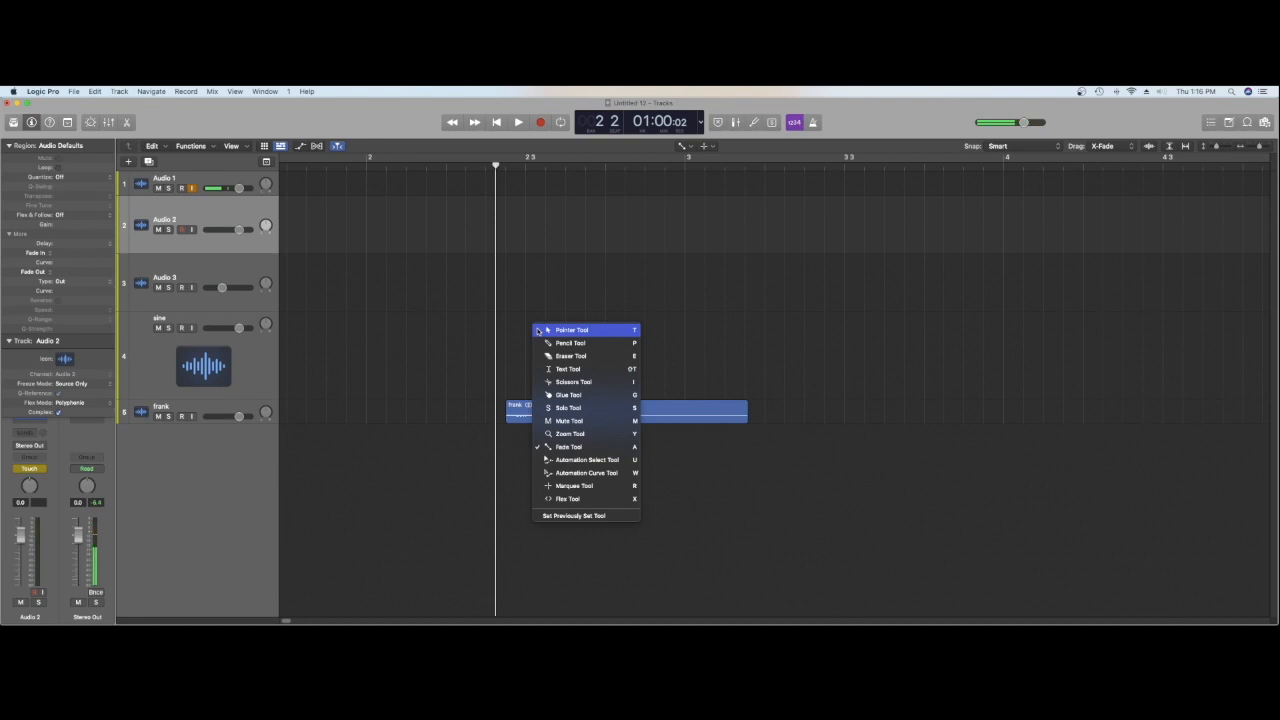
key("t")
left_click_drag(267, 421, 290, 496)
key("space")
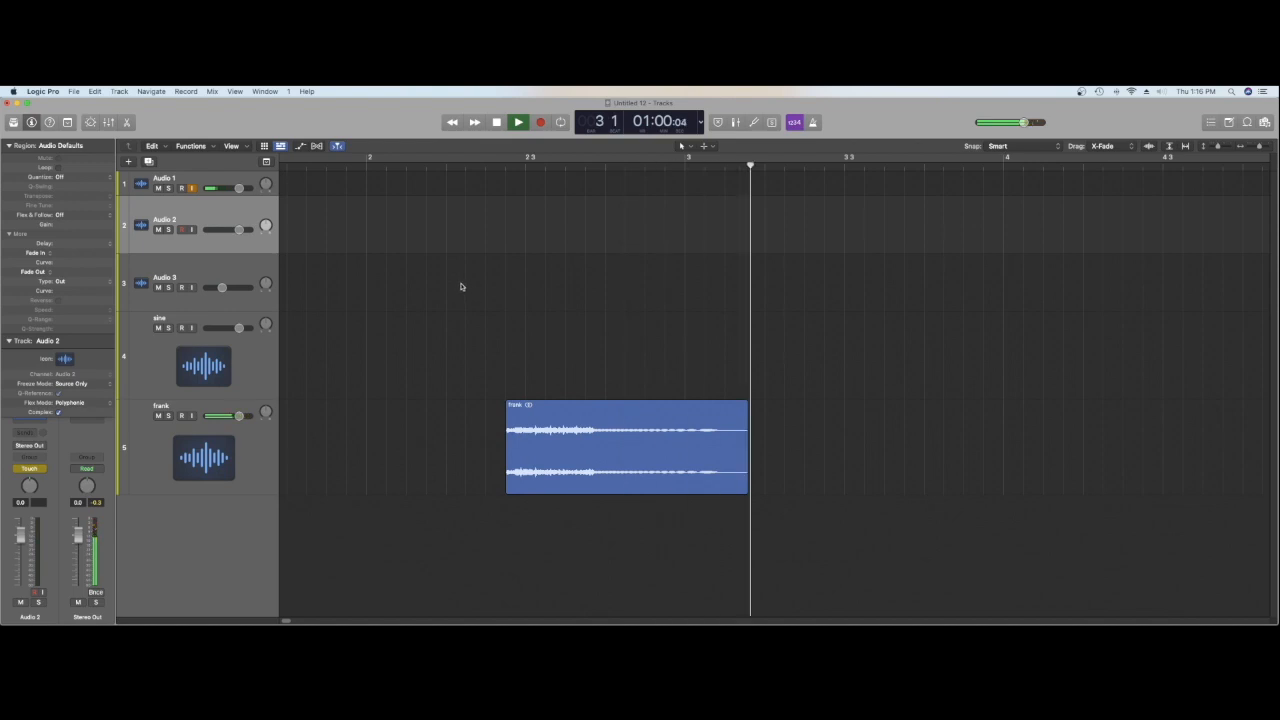
key("space")
Step: Trim the end of the frank region to just after bar 3 and audition its ending
left_click_drag(745, 472, 715, 471)
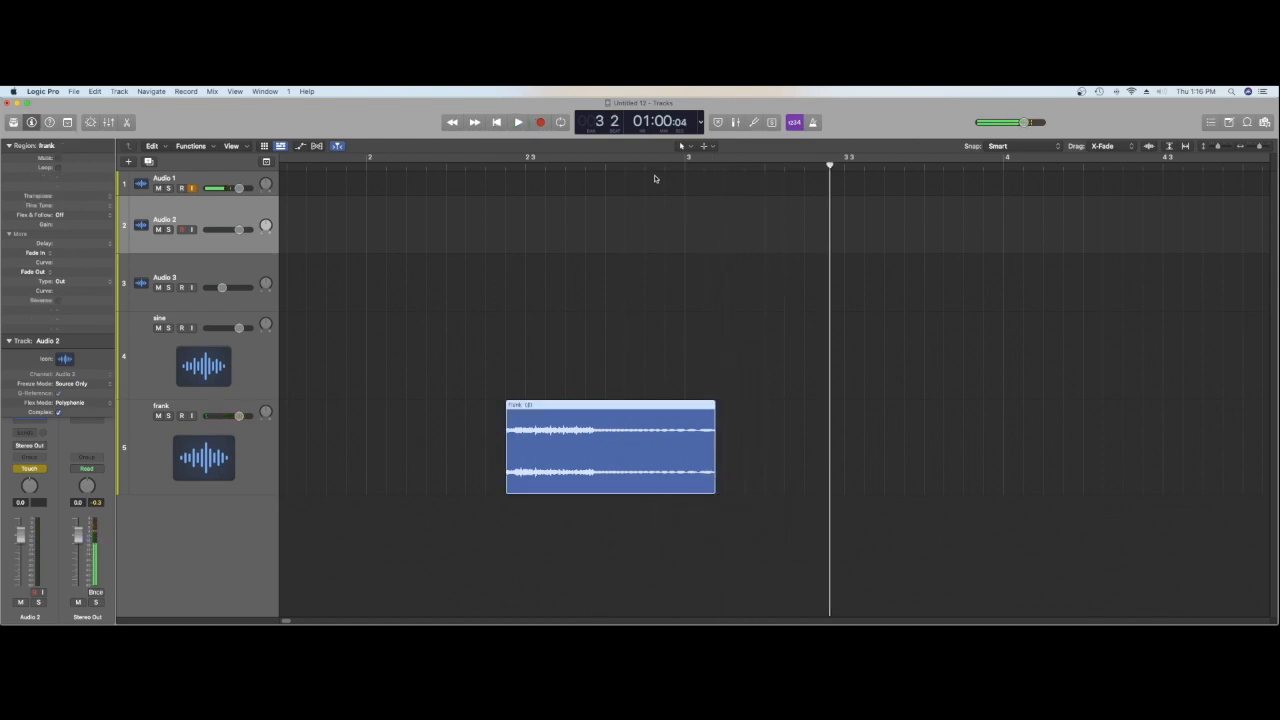
left_click(648, 168)
key("space")
key("space")
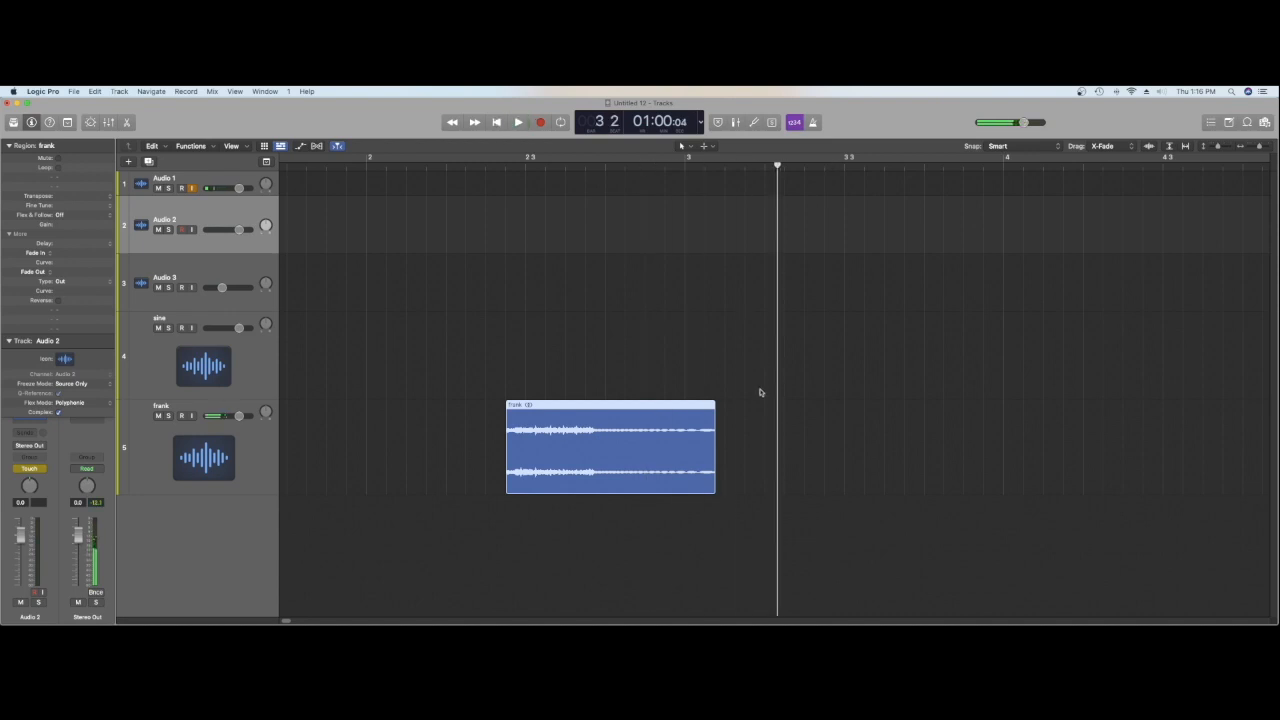
Step: Add a short fade-out to the end of the frank region with the Fade tool and audition the hit
key("t")
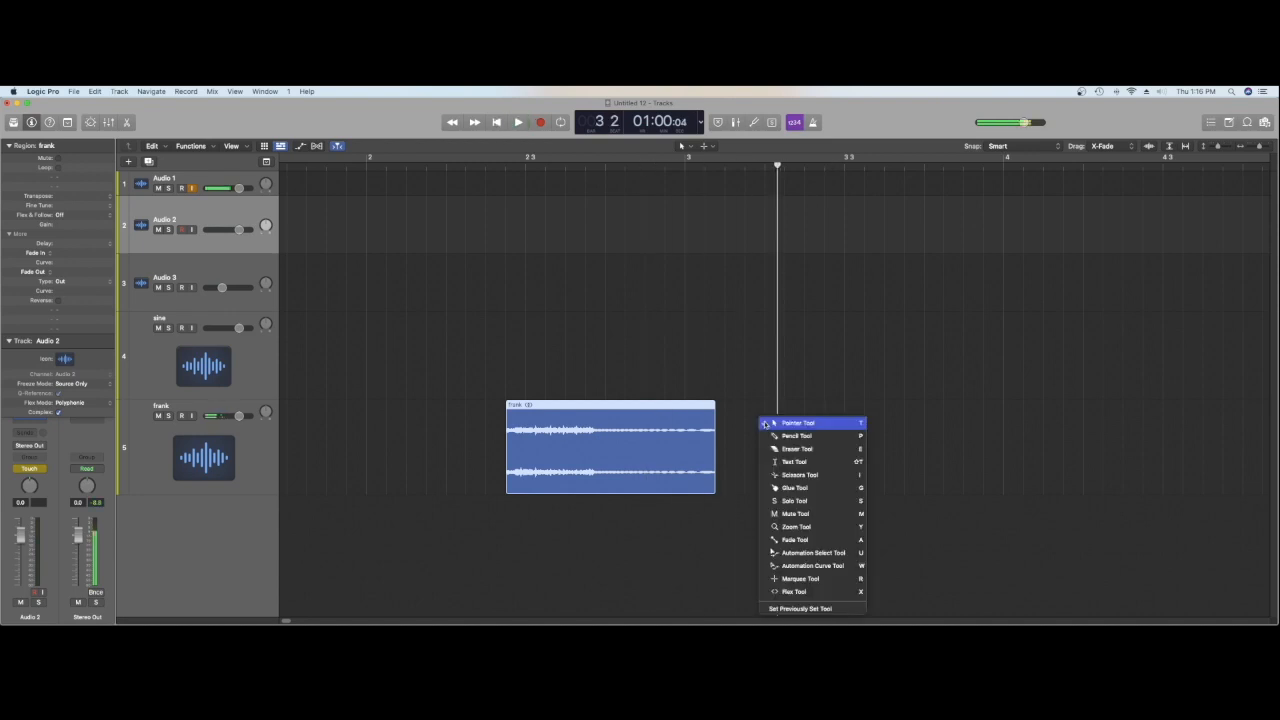
left_click(795, 540)
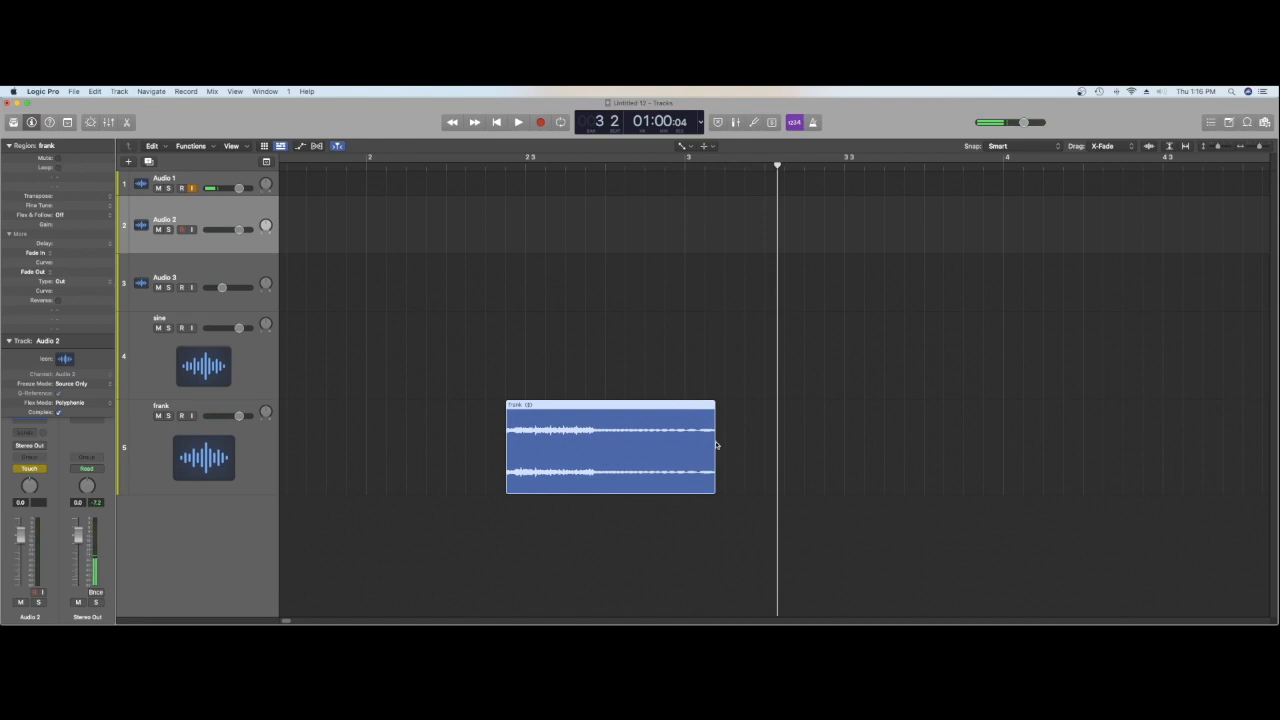
left_click_drag(714, 438, 699, 437)
left_click(624, 164)
key("space")
key("space")
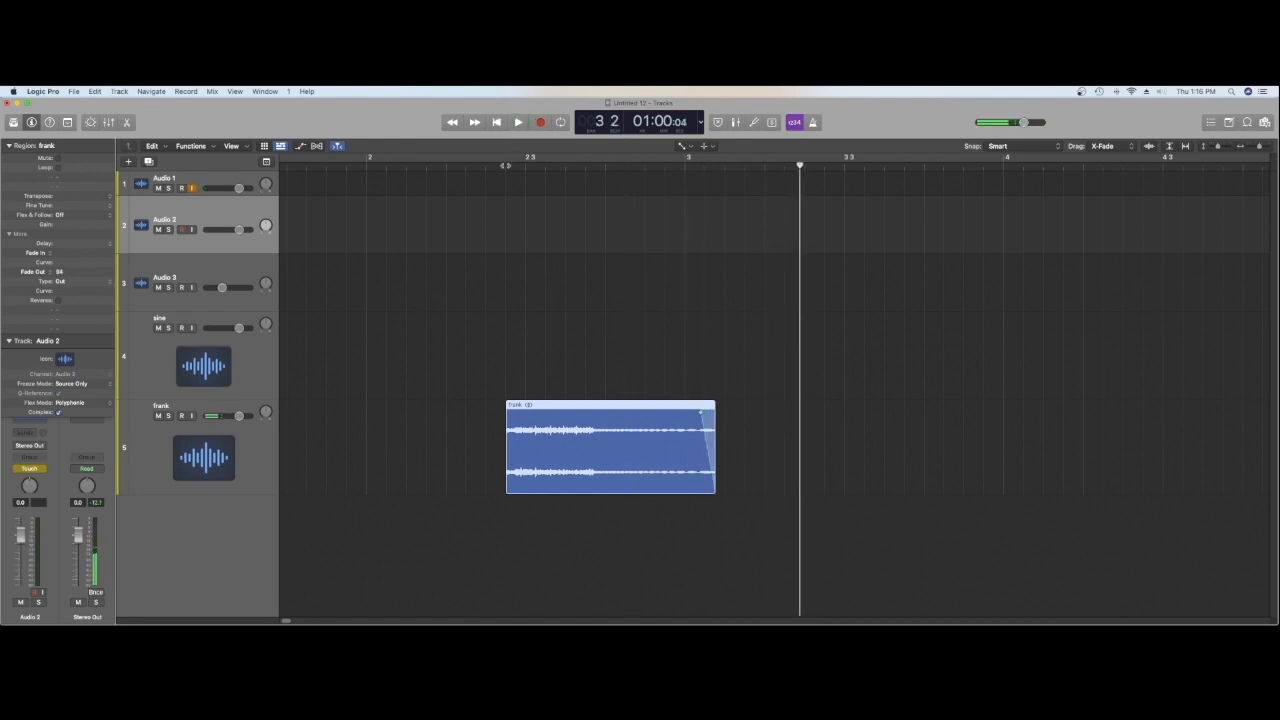
left_click(506, 165)
key("space")
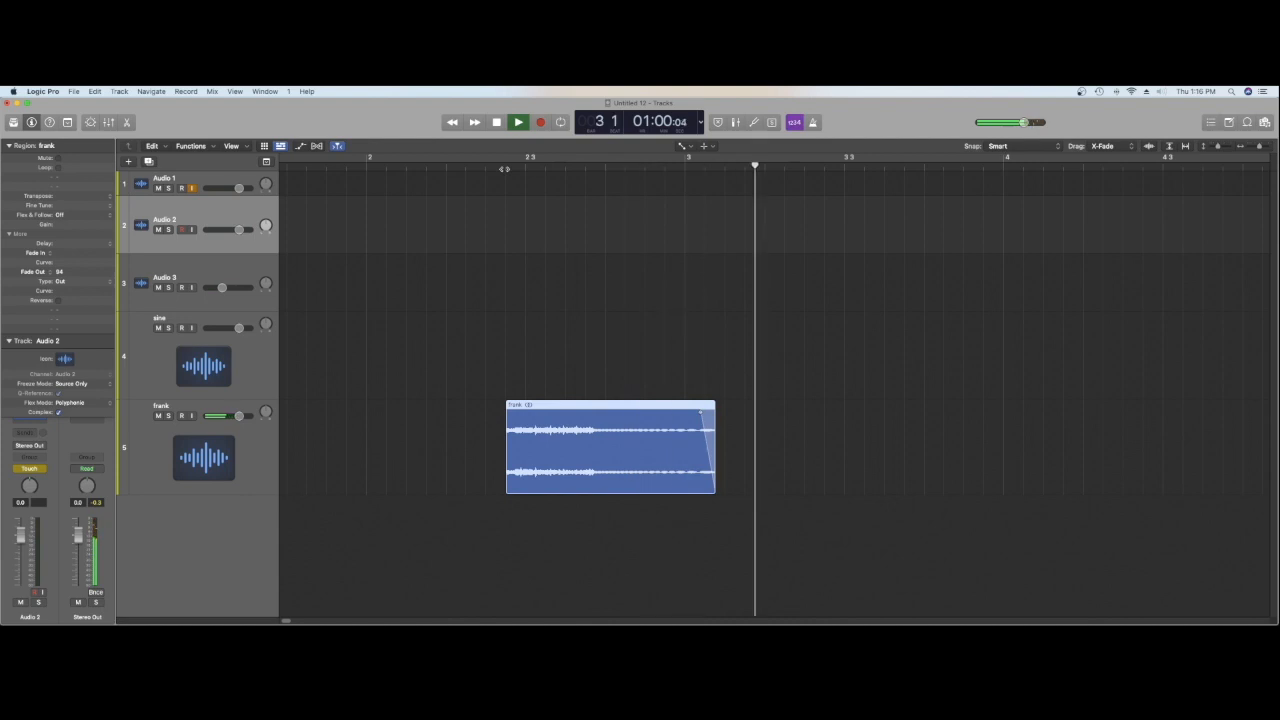
key("space")
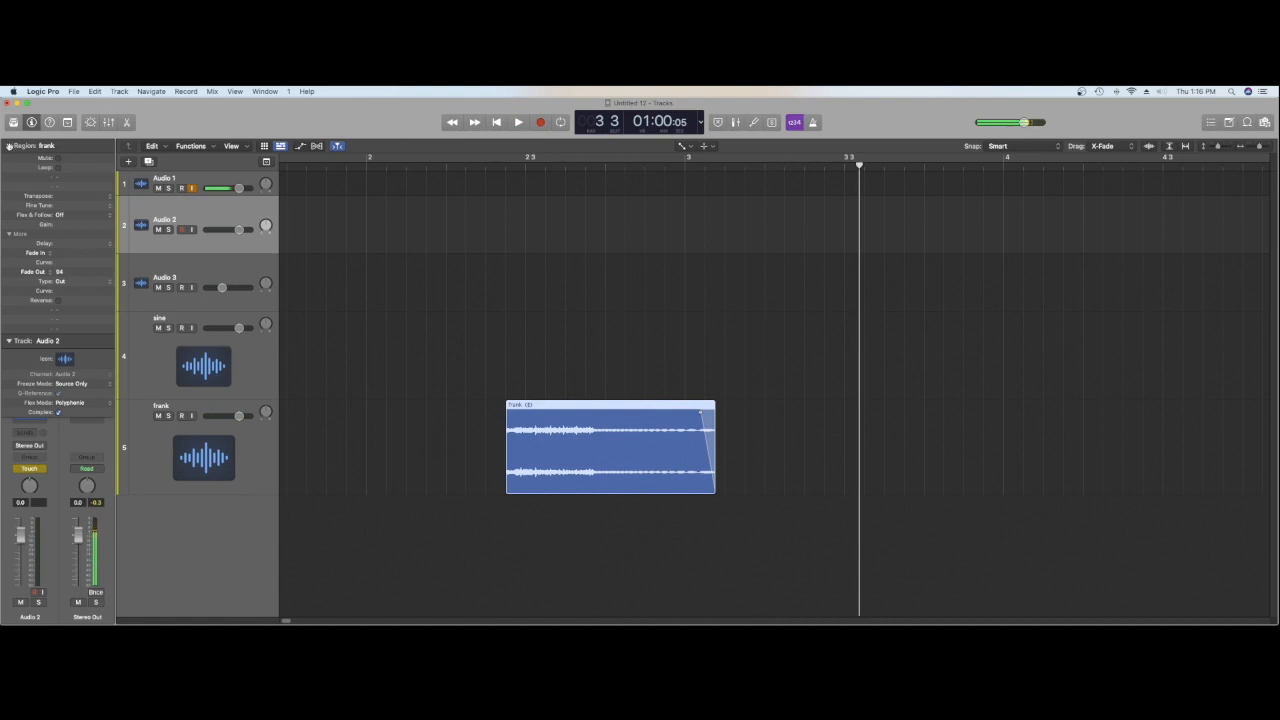
Step: Raise the frank region's gain substantially and audition the louder hit
left_click(62, 218)
left_click(62, 215)
left_click_drag(65, 225, 65, 195)
double_click(476, 168)
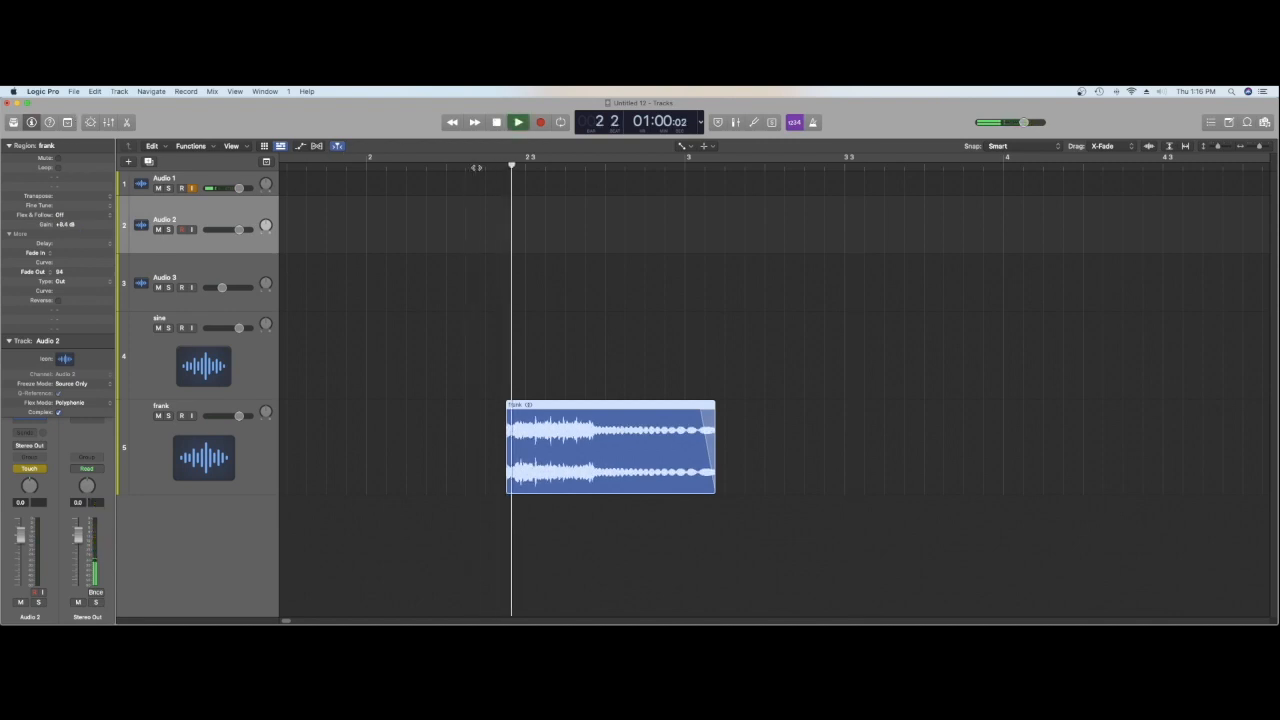
key("space")
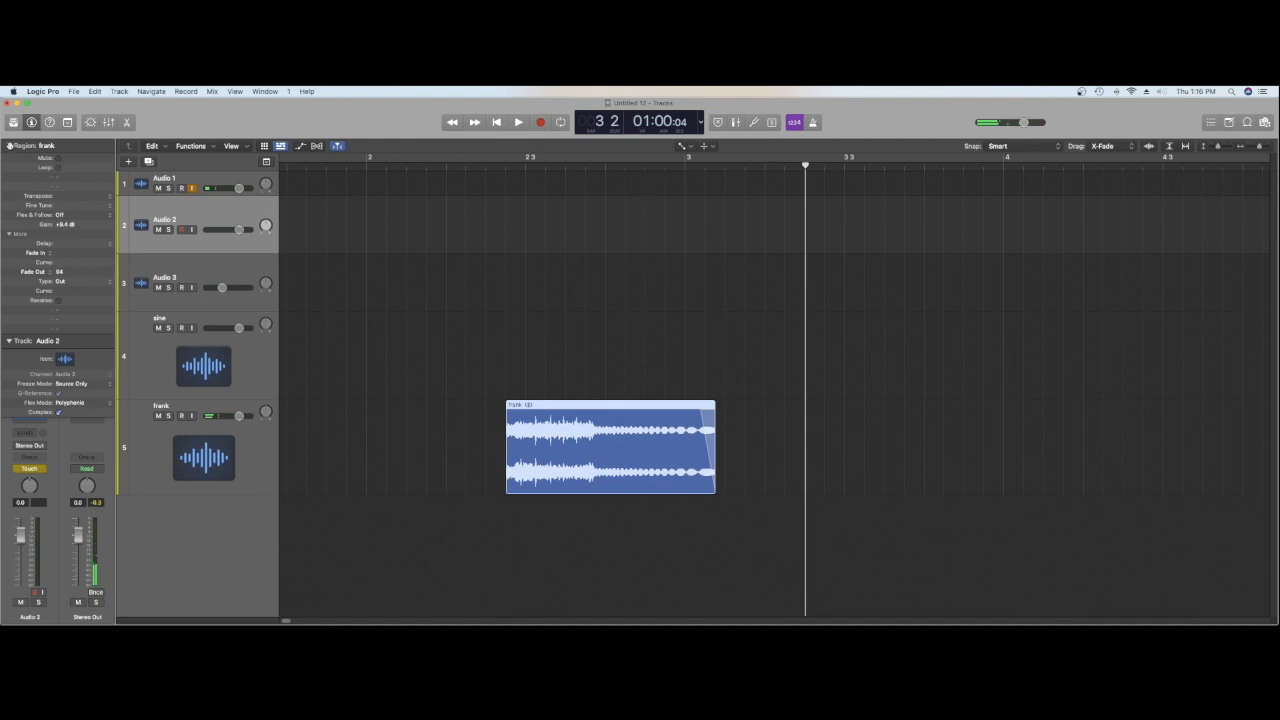
Step: Add a Channel EQ to the frank track and cut its low shelf in the deep bass, auditioning the change
left_click(9, 145)
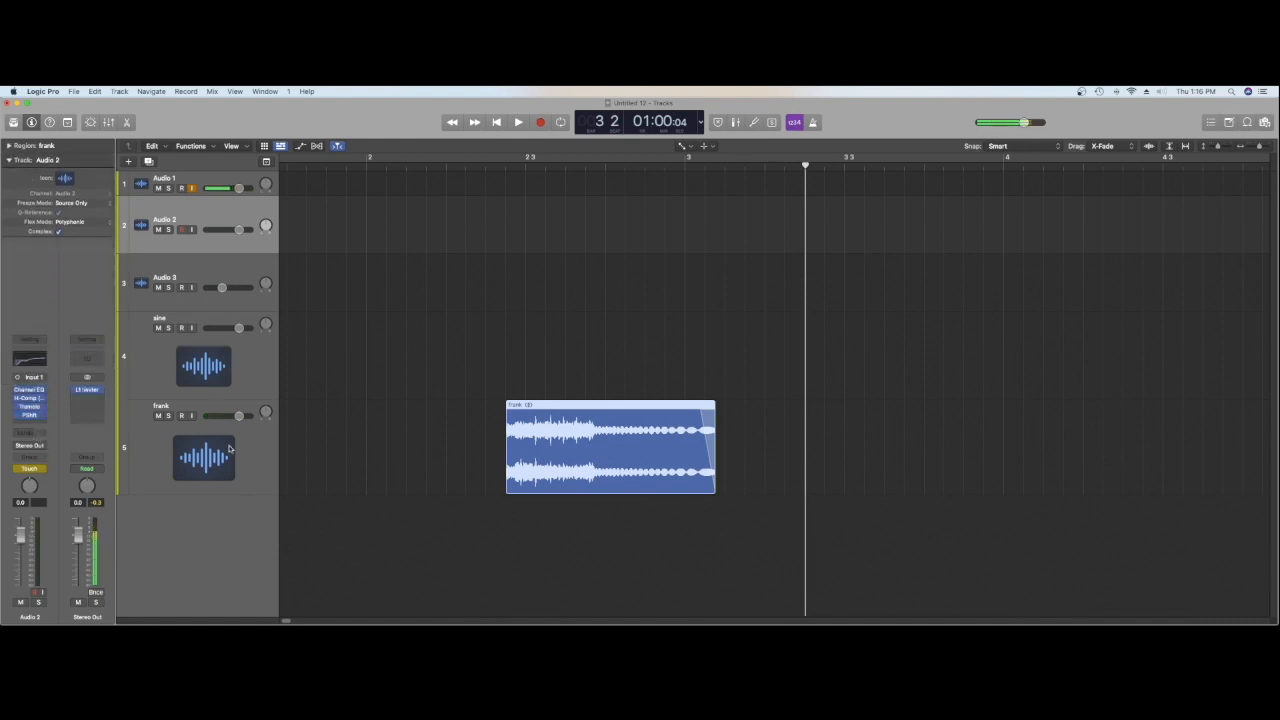
left_click(153, 452)
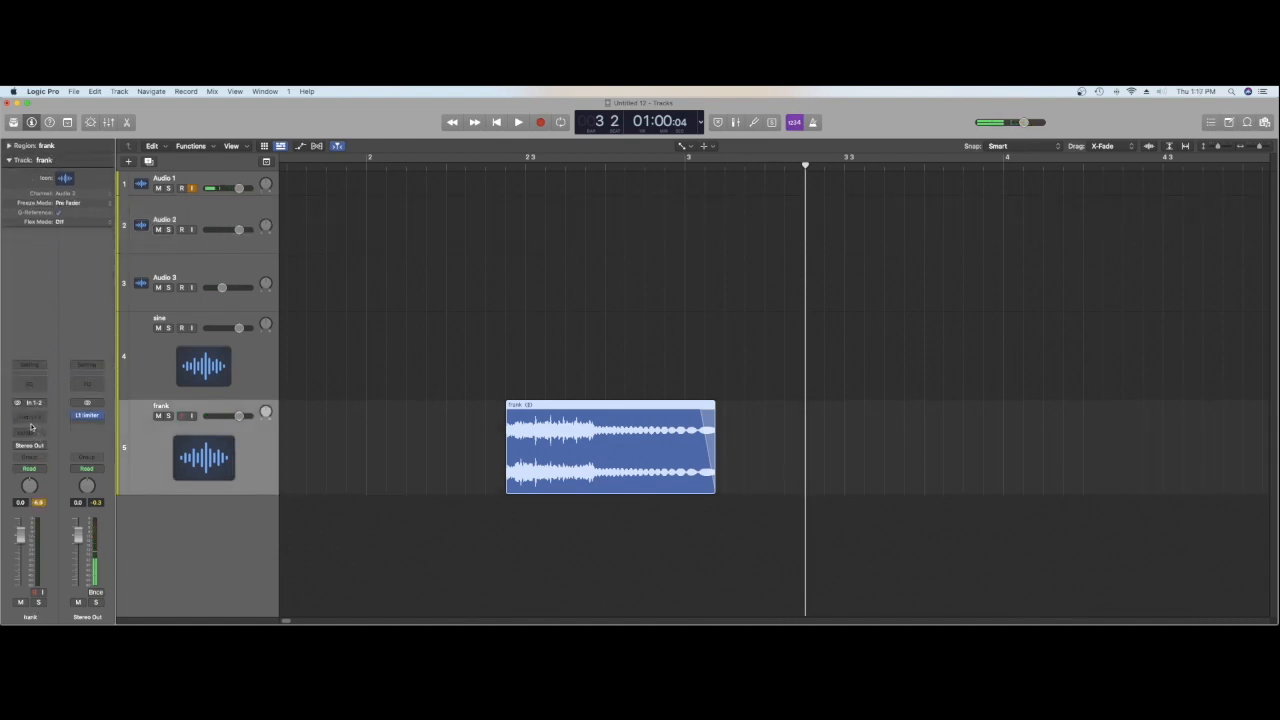
left_click(24, 380)
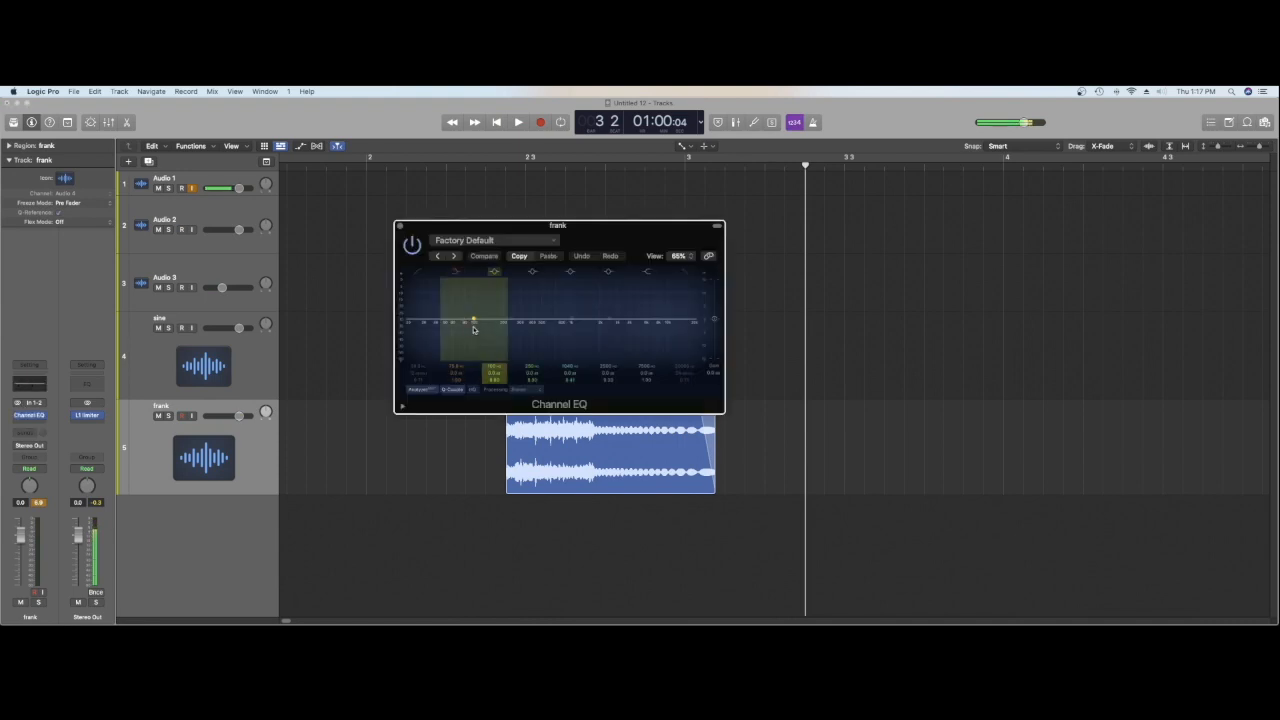
key("space")
key("space")
left_click_drag(460, 323, 449, 342)
Step: Boost the frank EQ's high shelf, dip the fourth band in the low mids during playback and close the EQ
key("space")
key("space")
left_click_drag(642, 333, 636, 322)
key("space")
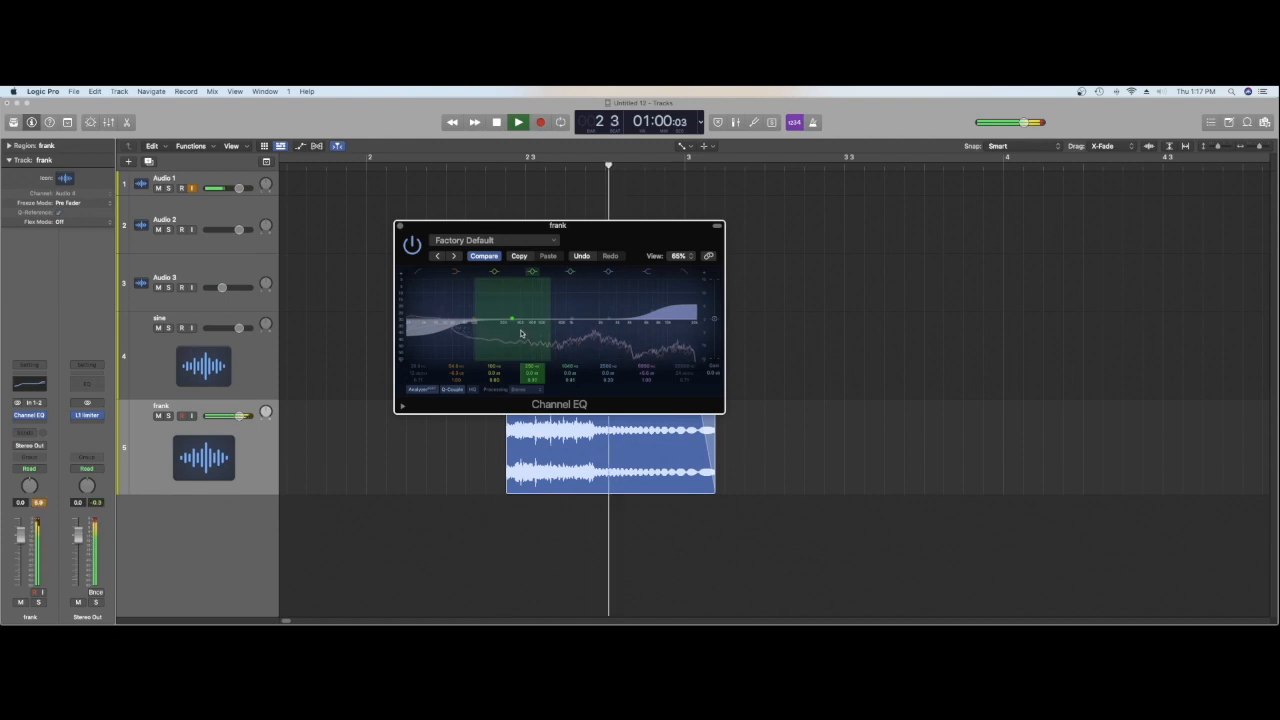
left_click_drag(513, 322, 530, 342)
key("space")
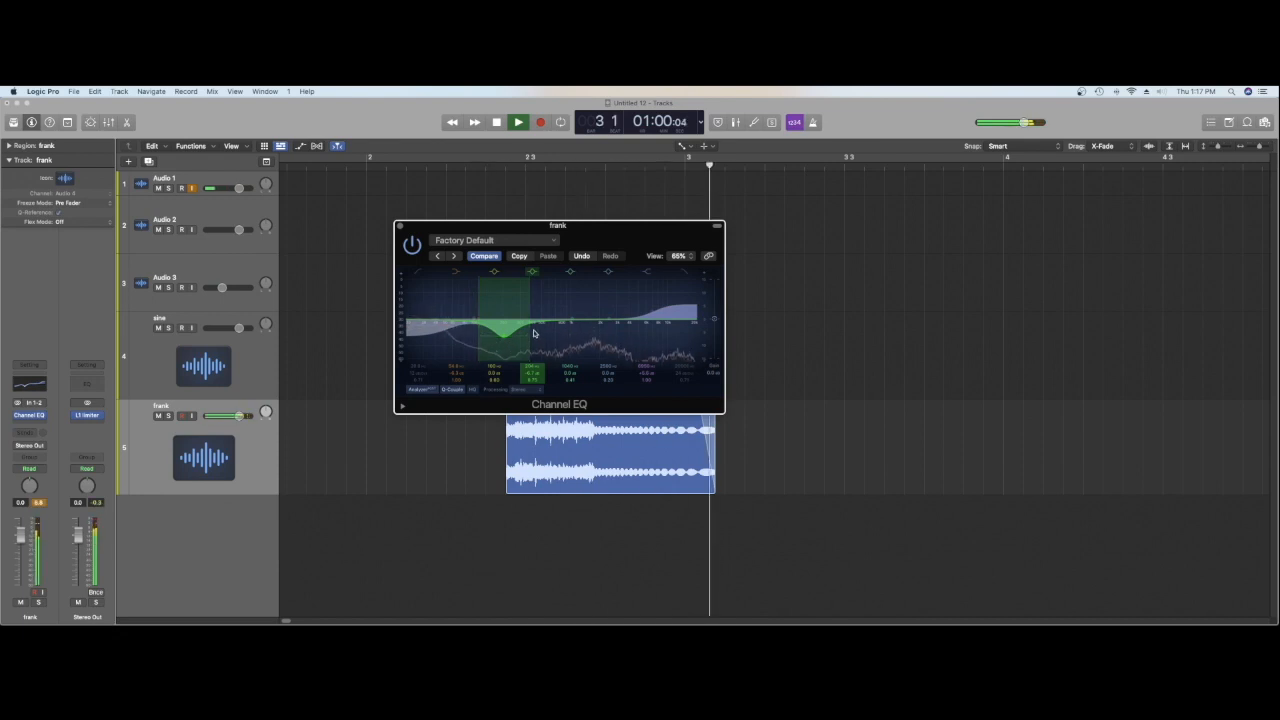
key("space")
left_click(399, 226)
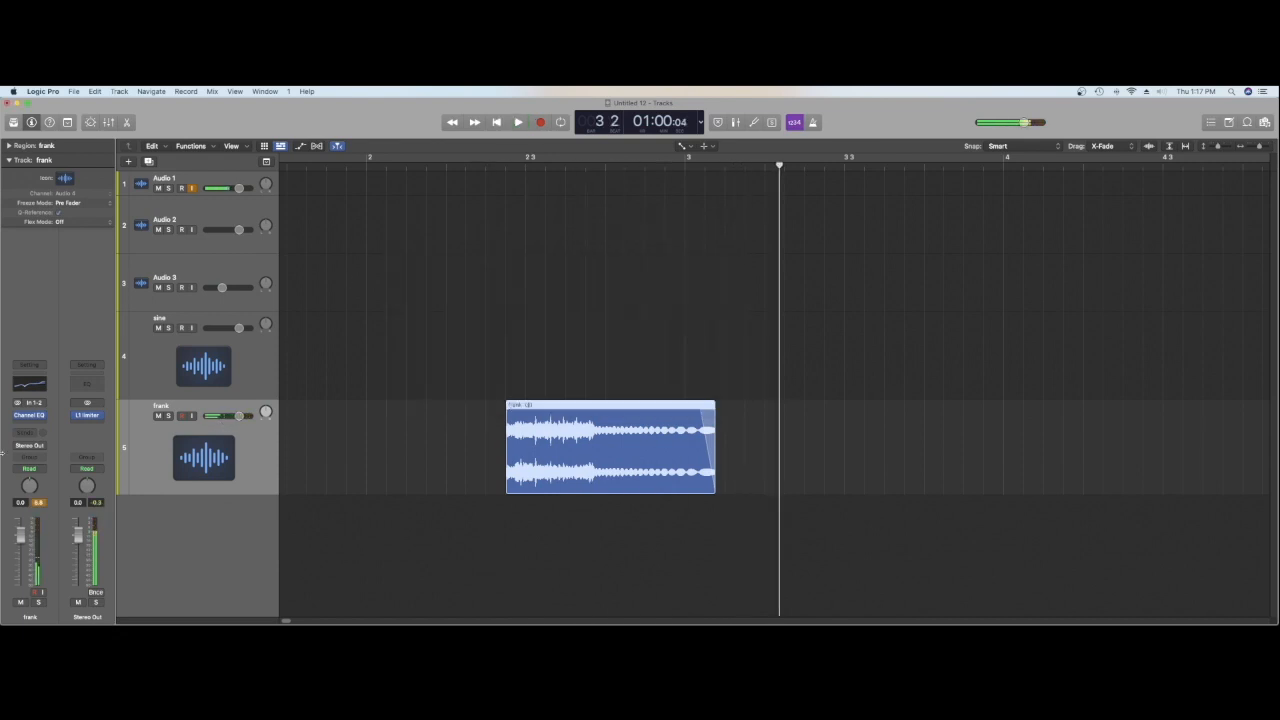
Step: Insert a stereo AutoFilter after the frank track's EQ, load the Stereo Wide Panner preset and audition it
left_click(27, 427)
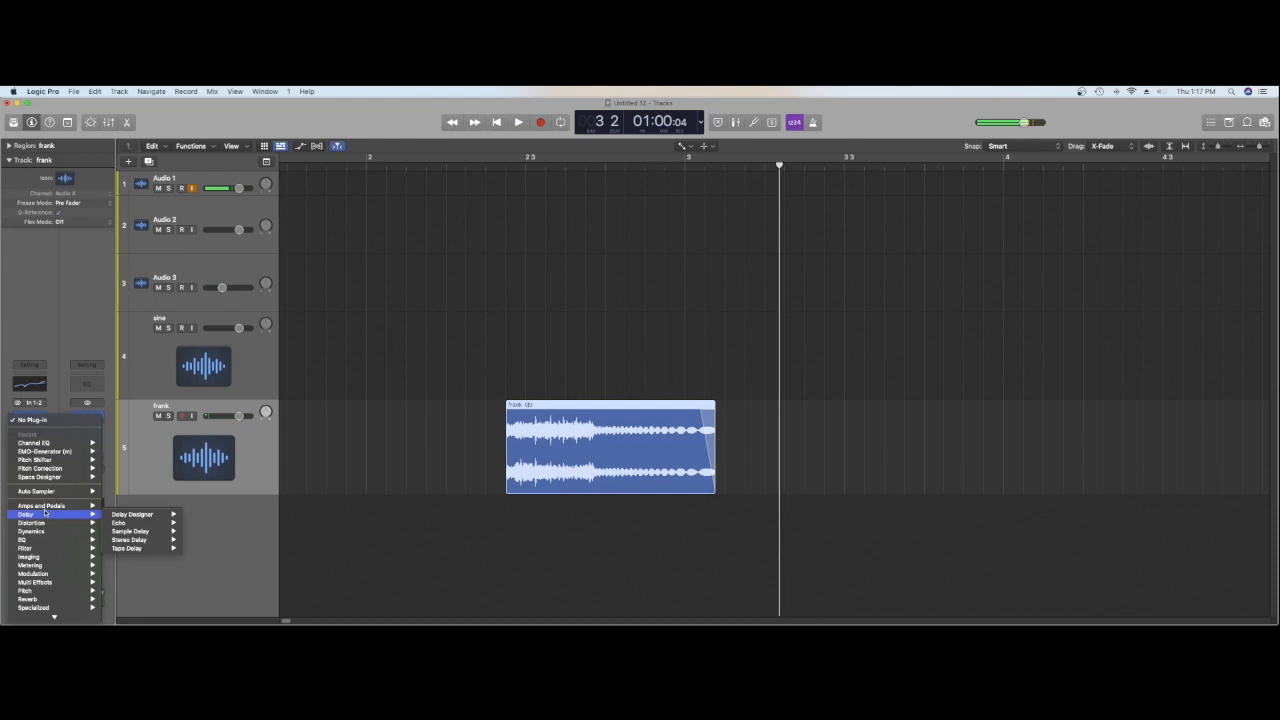
mouse_move(43, 552)
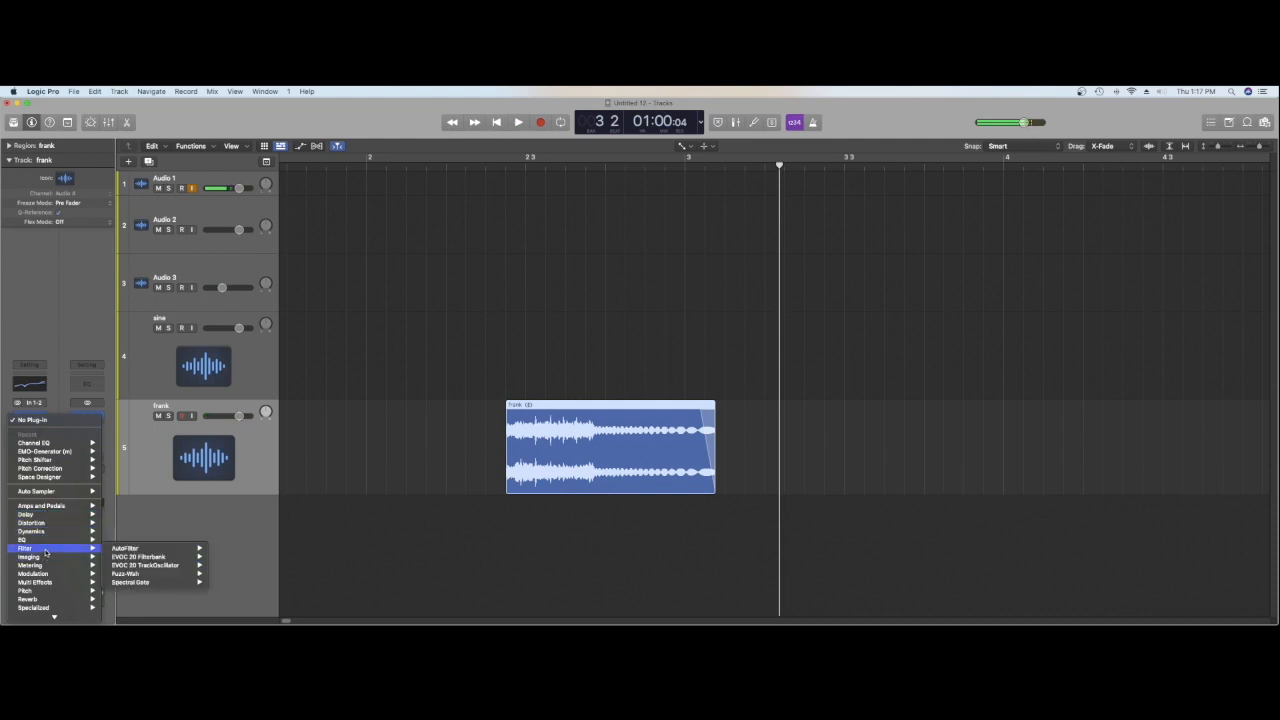
mouse_move(140, 549)
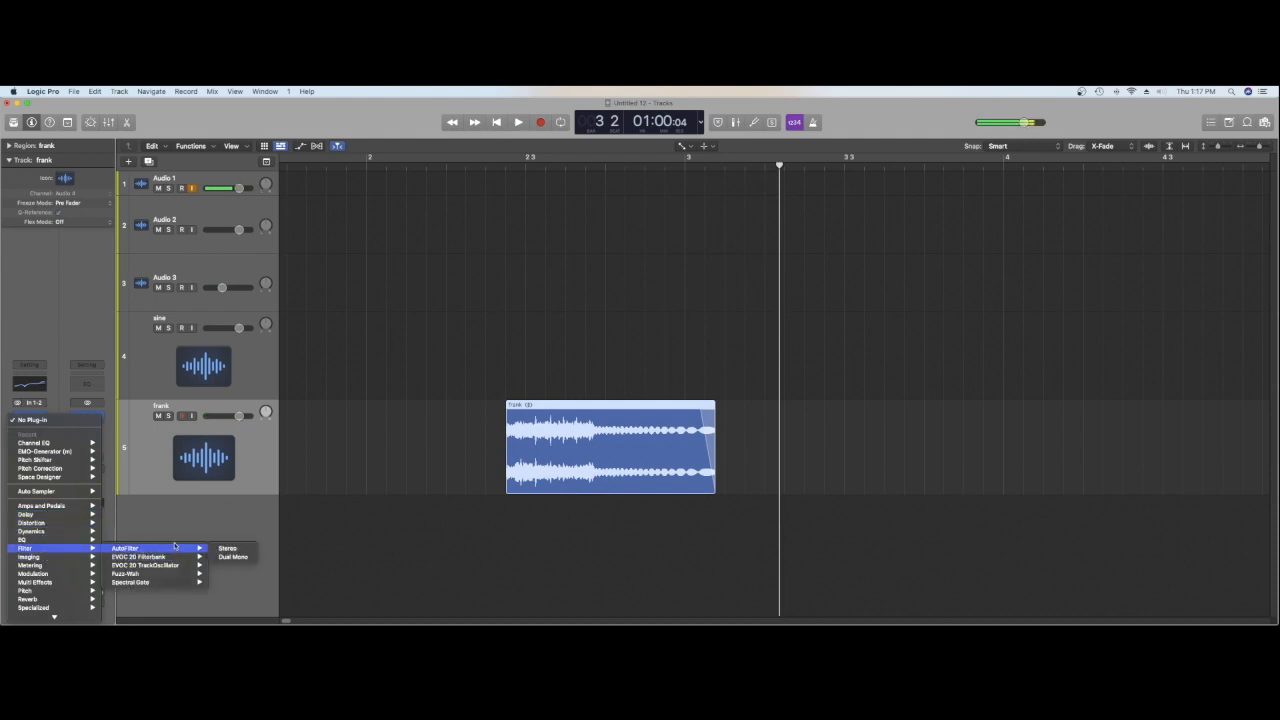
left_click(227, 549)
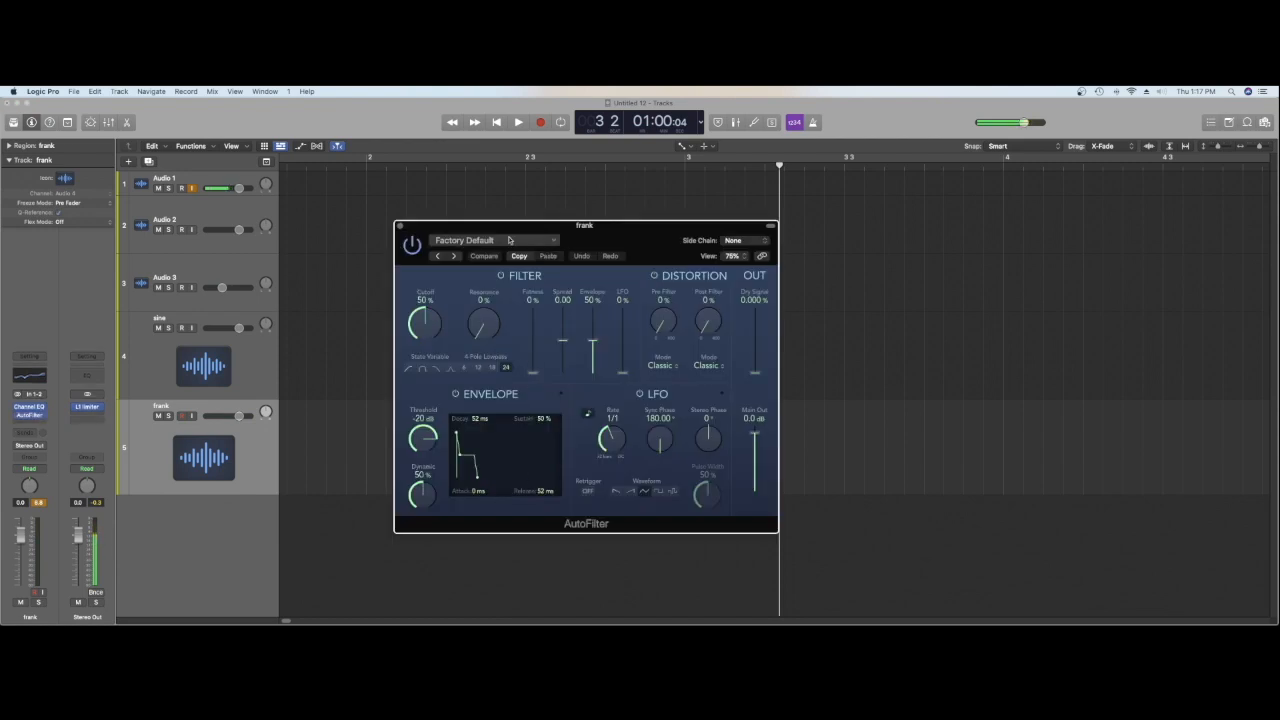
left_click(509, 240)
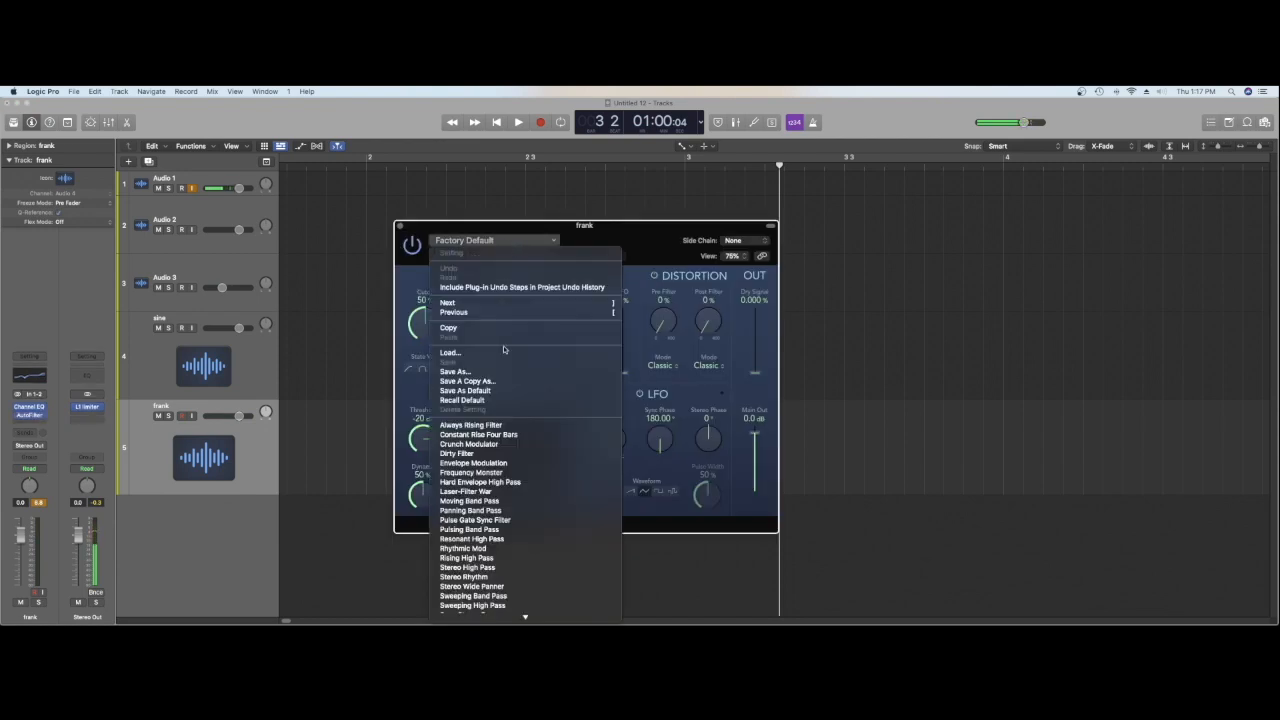
left_click(512, 587)
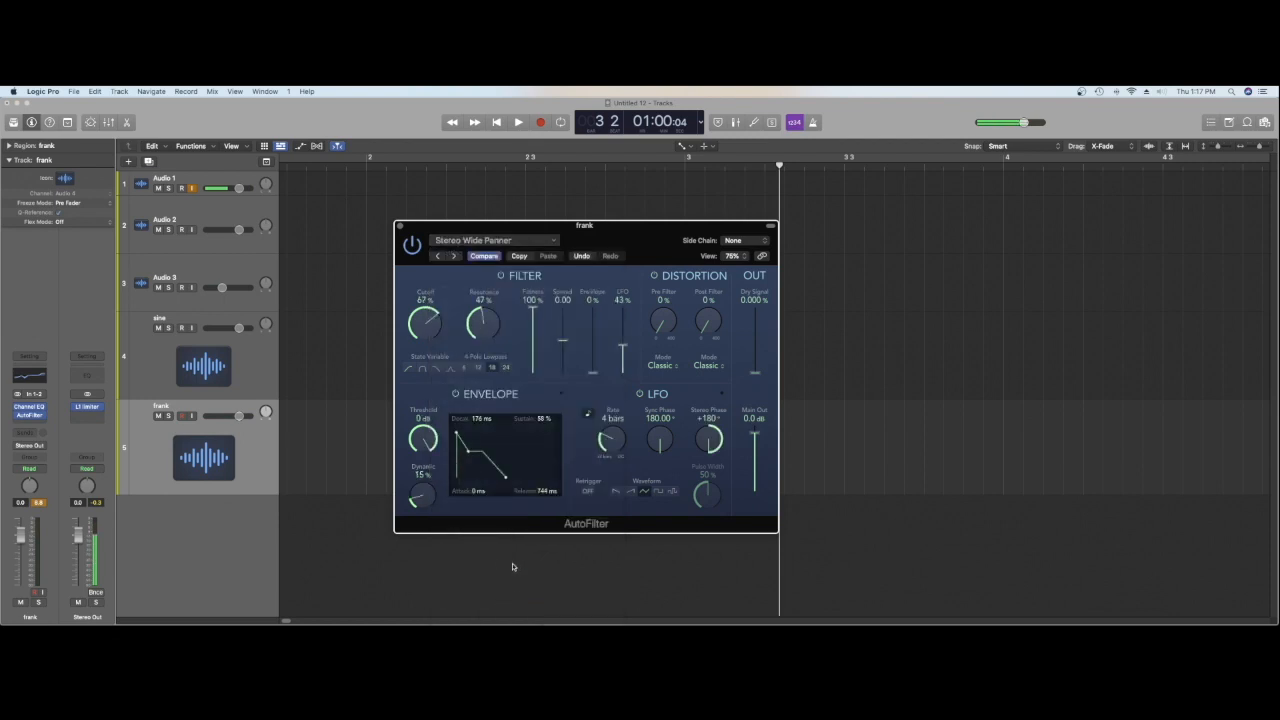
key("space")
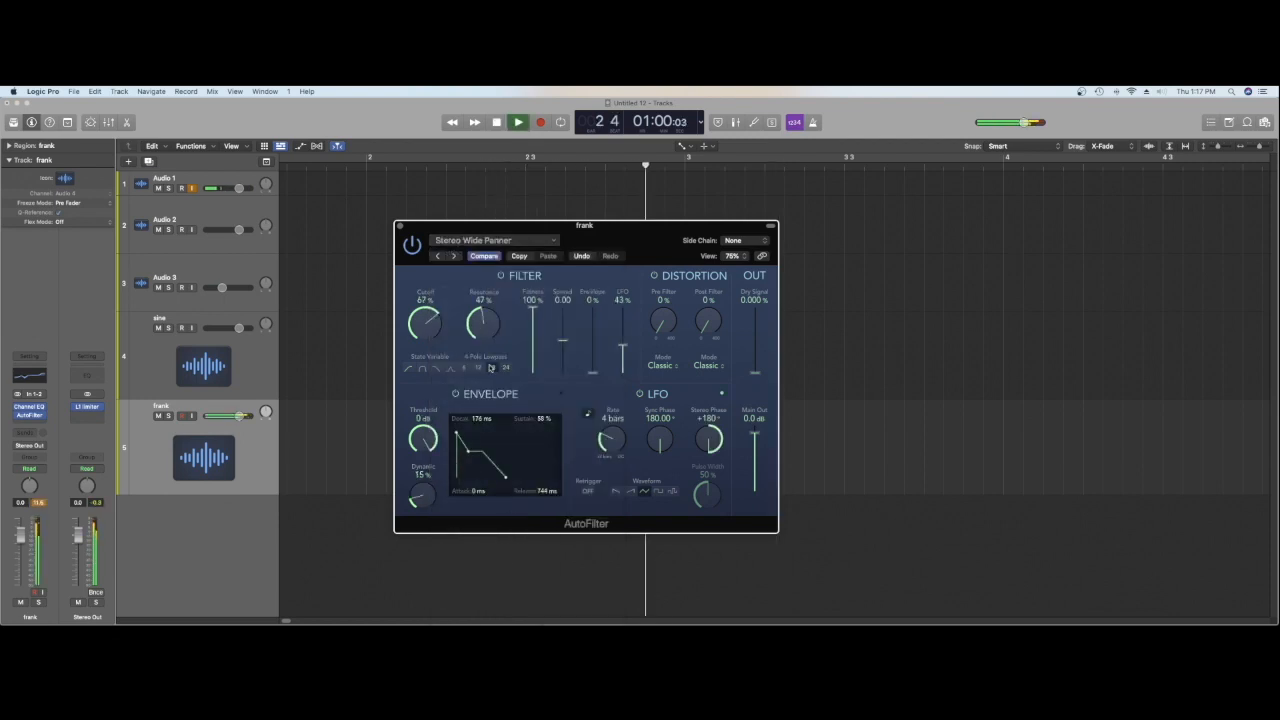
Step: Load the Stereo High Pass preset in the frank track's AutoFilter and audition it
key("space")
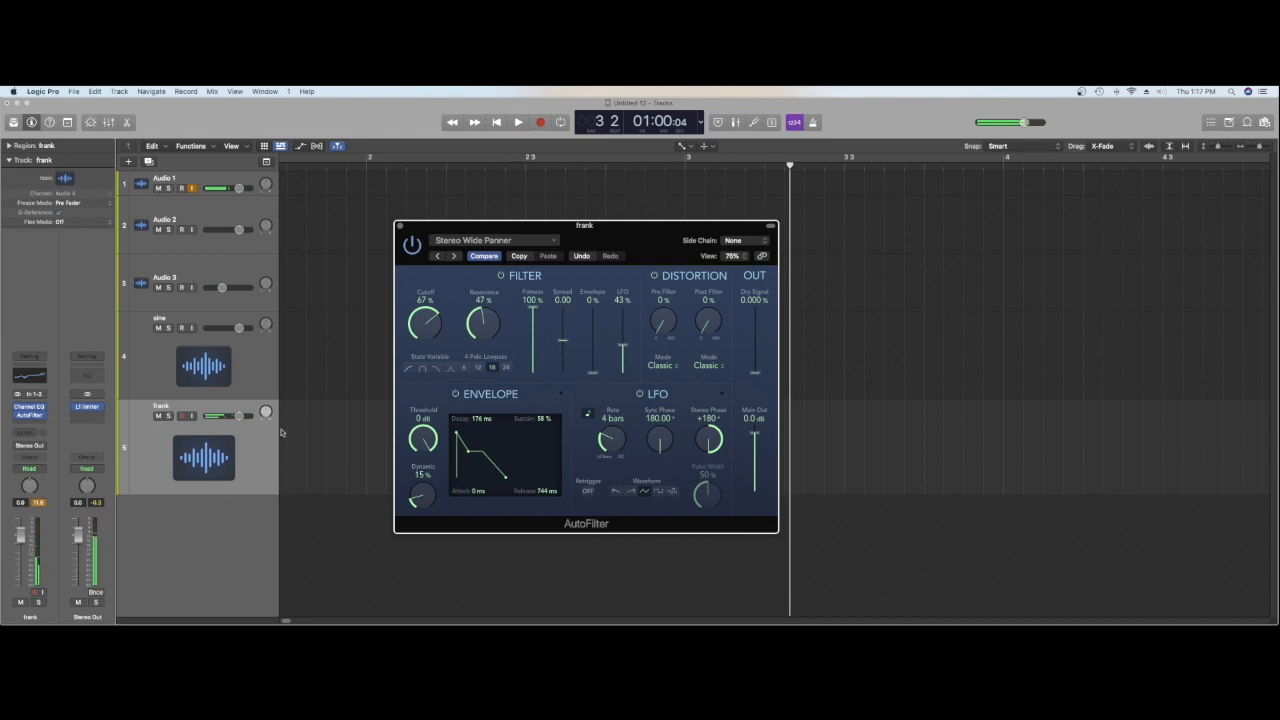
left_click(495, 240)
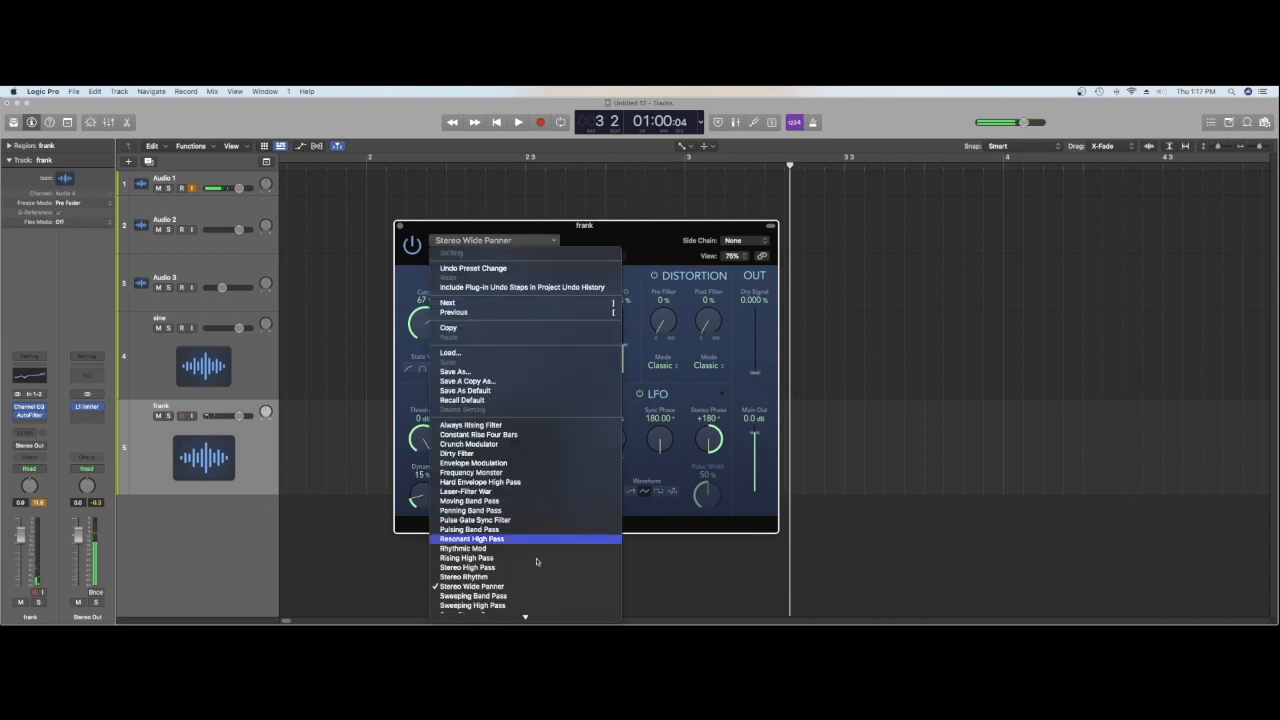
left_click(537, 570)
key("space")
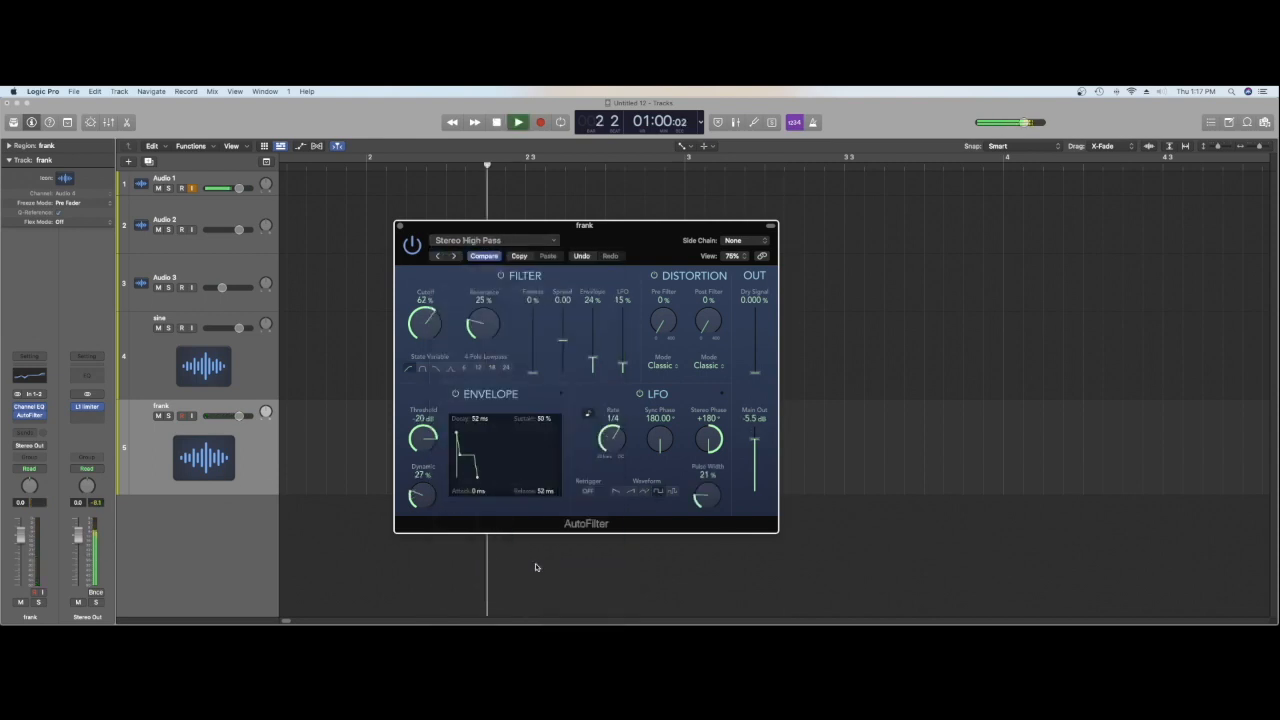
key("space")
Step: Switch the AutoFilter to the Pulsing Band Pass preset and audition the hit twice
left_click(495, 240)
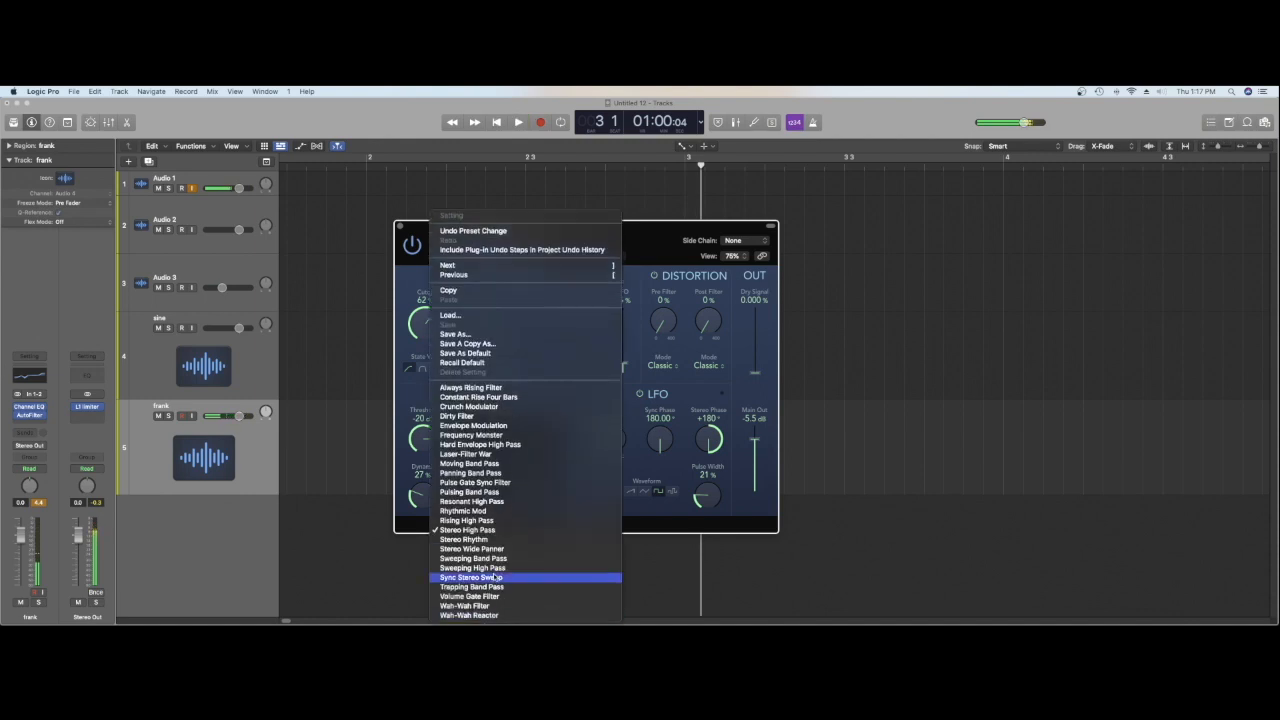
left_click(495, 492)
key("space")
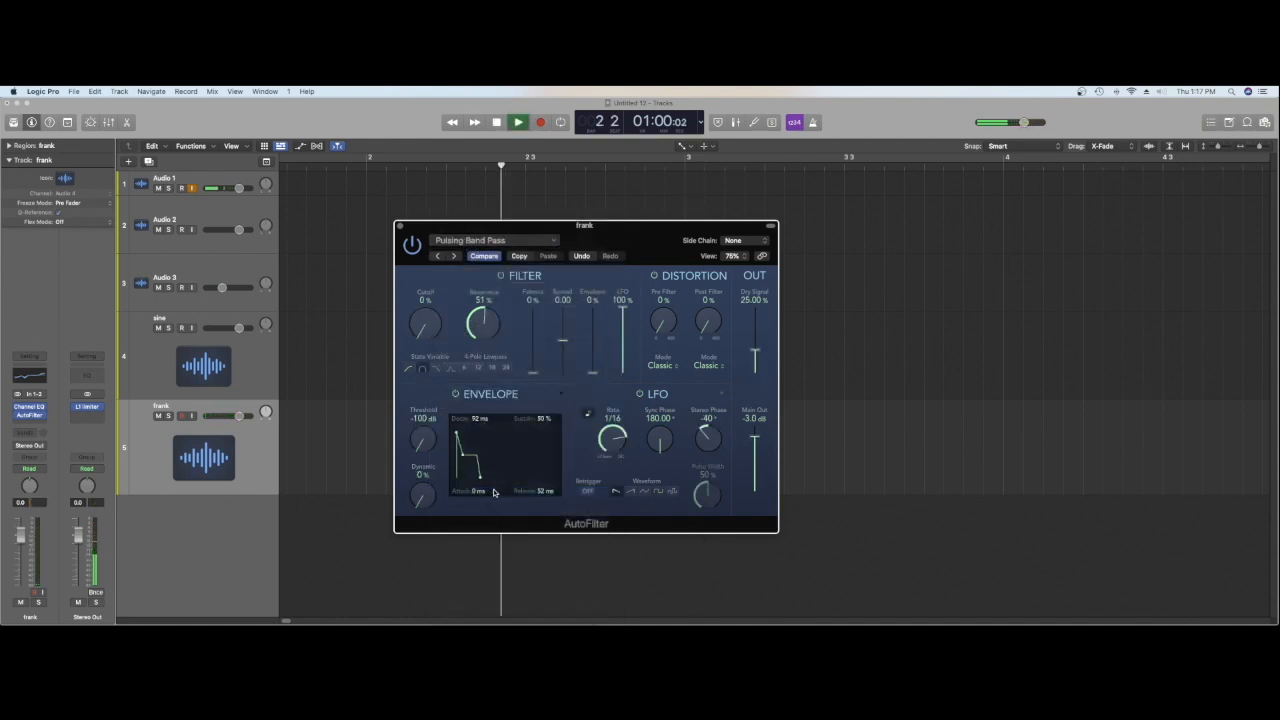
key("space")
key("space")
key("space")
Step: Try the AutoFilter presets Hard Envelope High Pass and Laser-Filter War, playing the hit through each
left_click(480, 241)
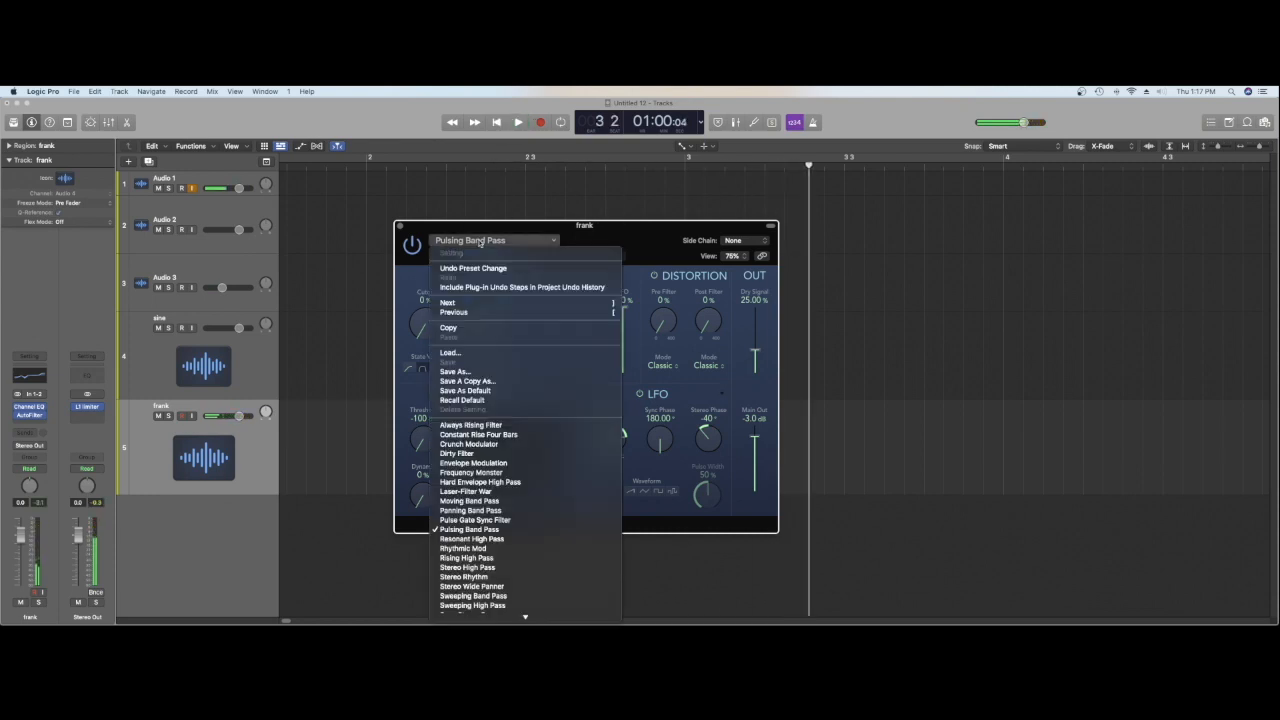
left_click(531, 484)
key("space")
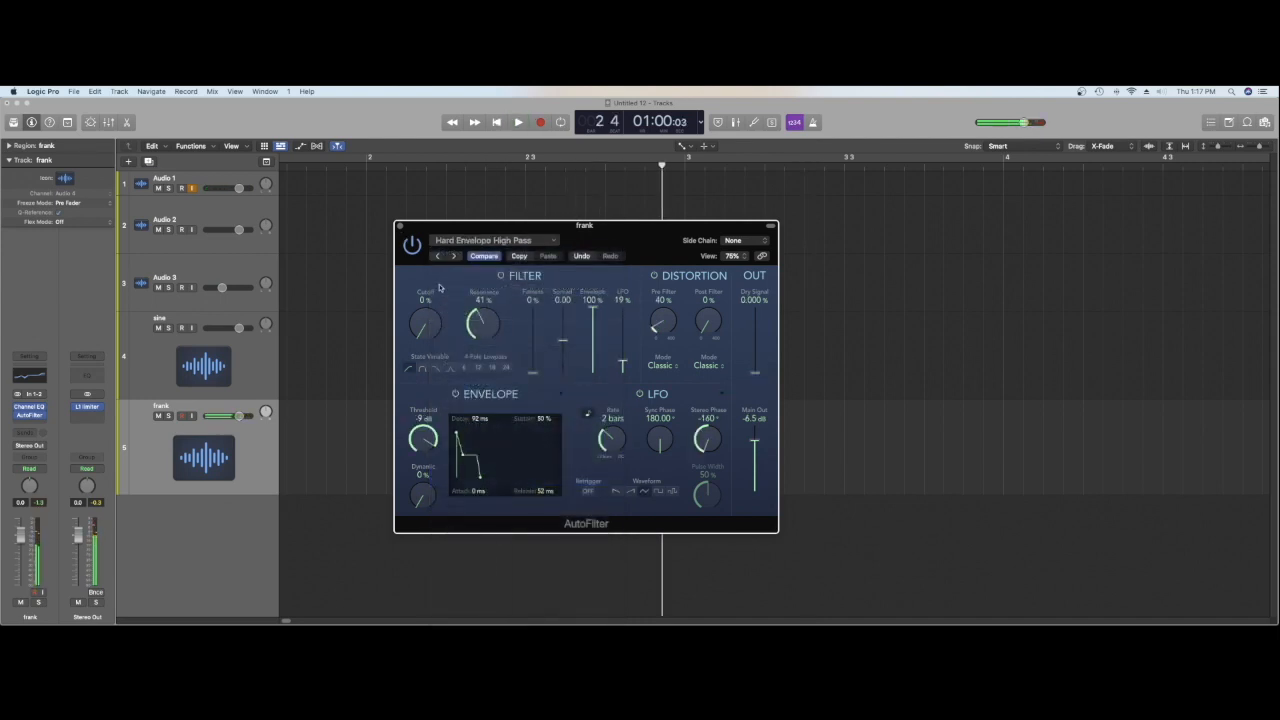
left_click(472, 242)
left_click(491, 492)
key("space")
key("space")
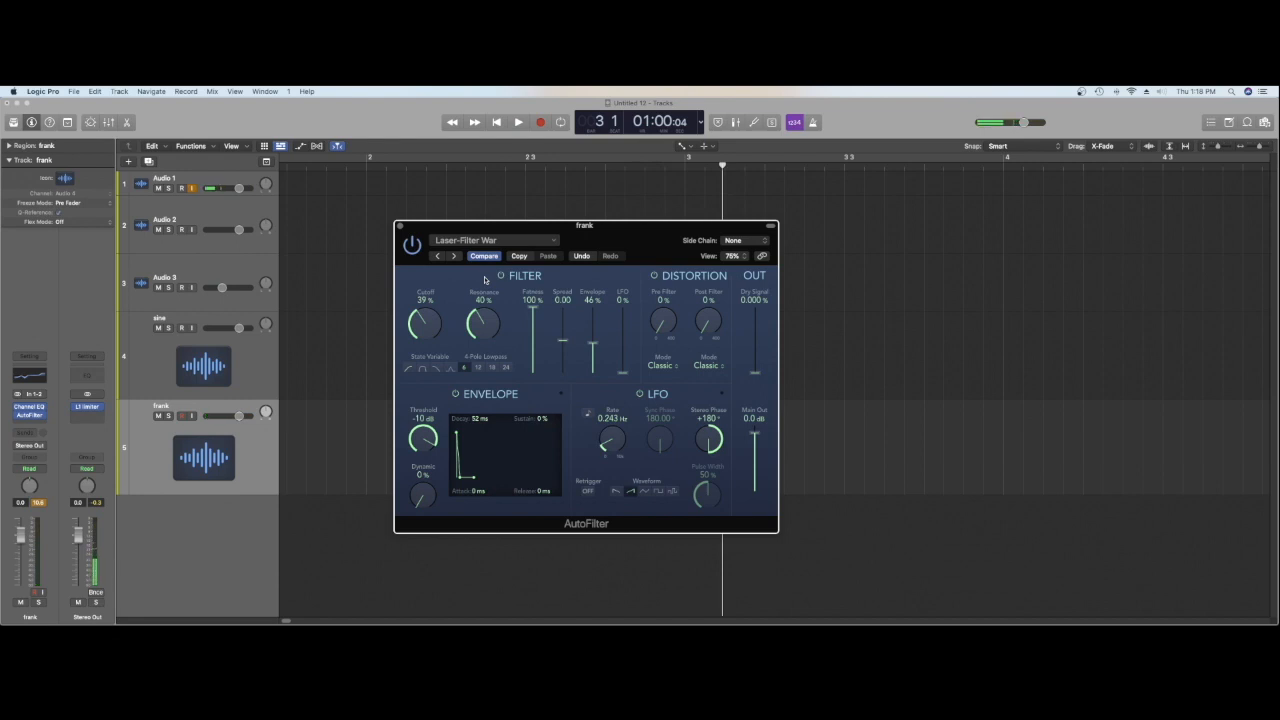
Step: Load the Crunch Modulator preset in the AutoFilter and listen to the hit with it
left_click(495, 241)
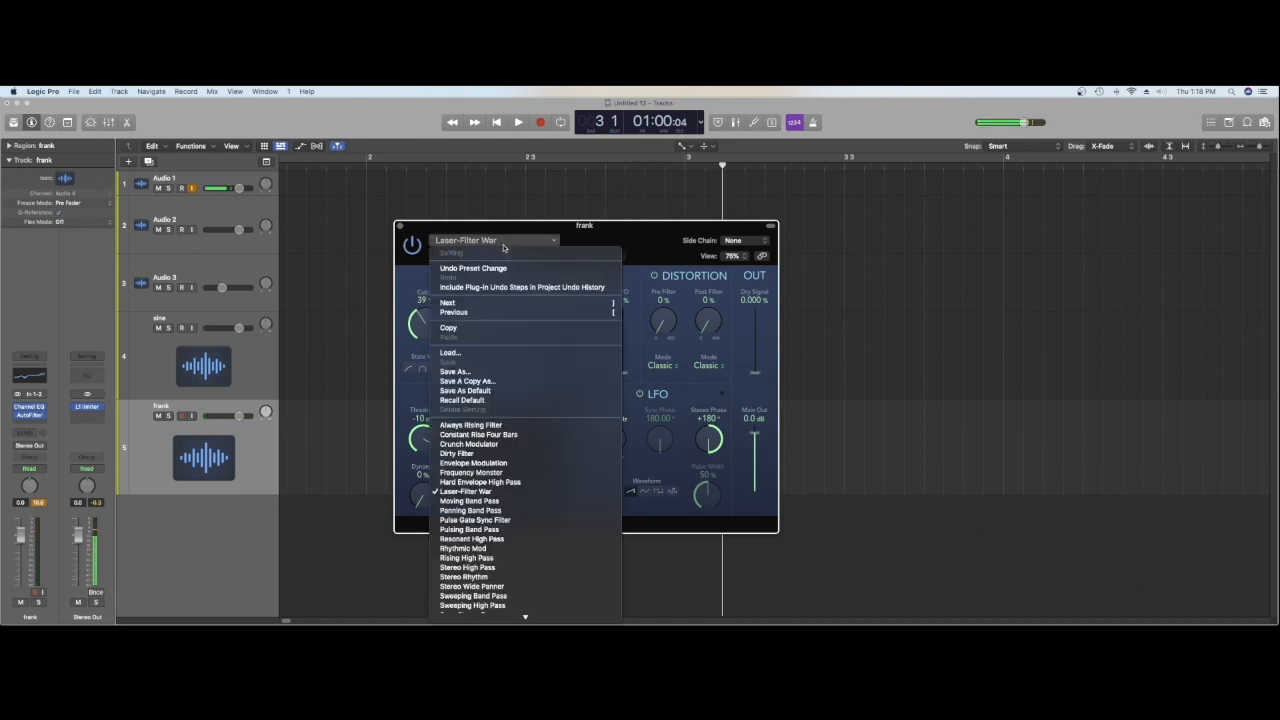
left_click(540, 444)
key("space")
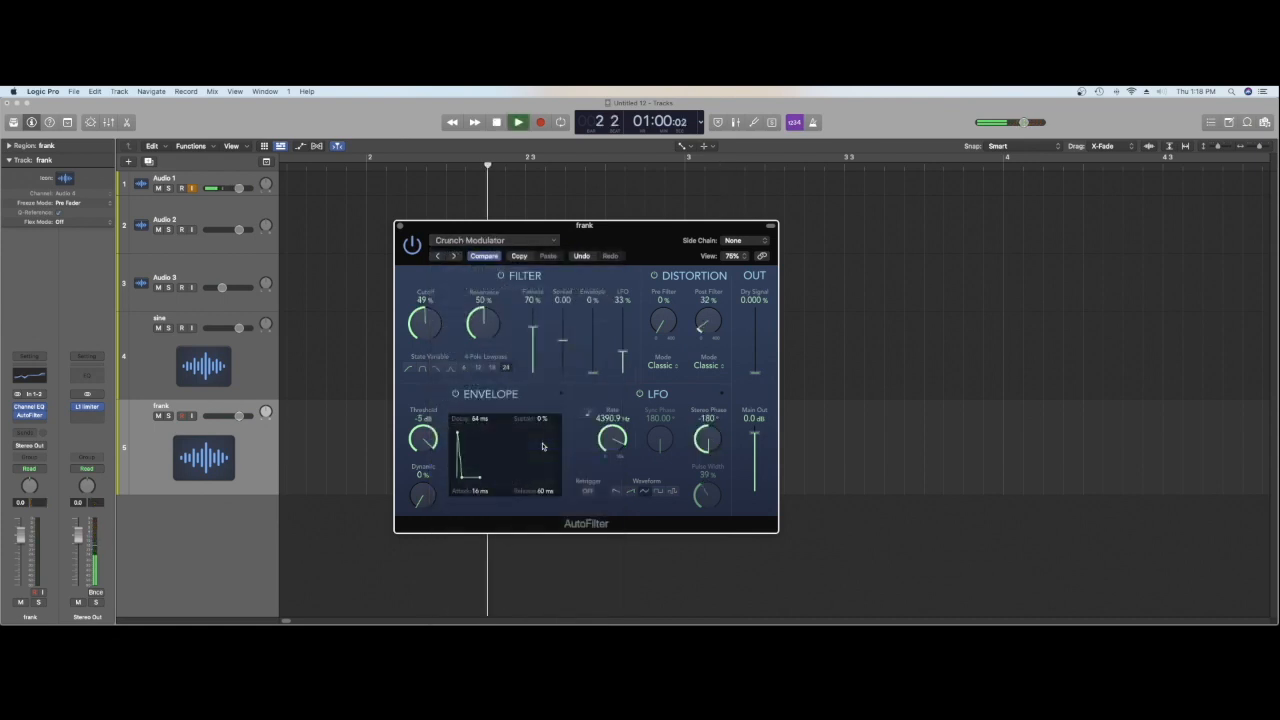
key("space")
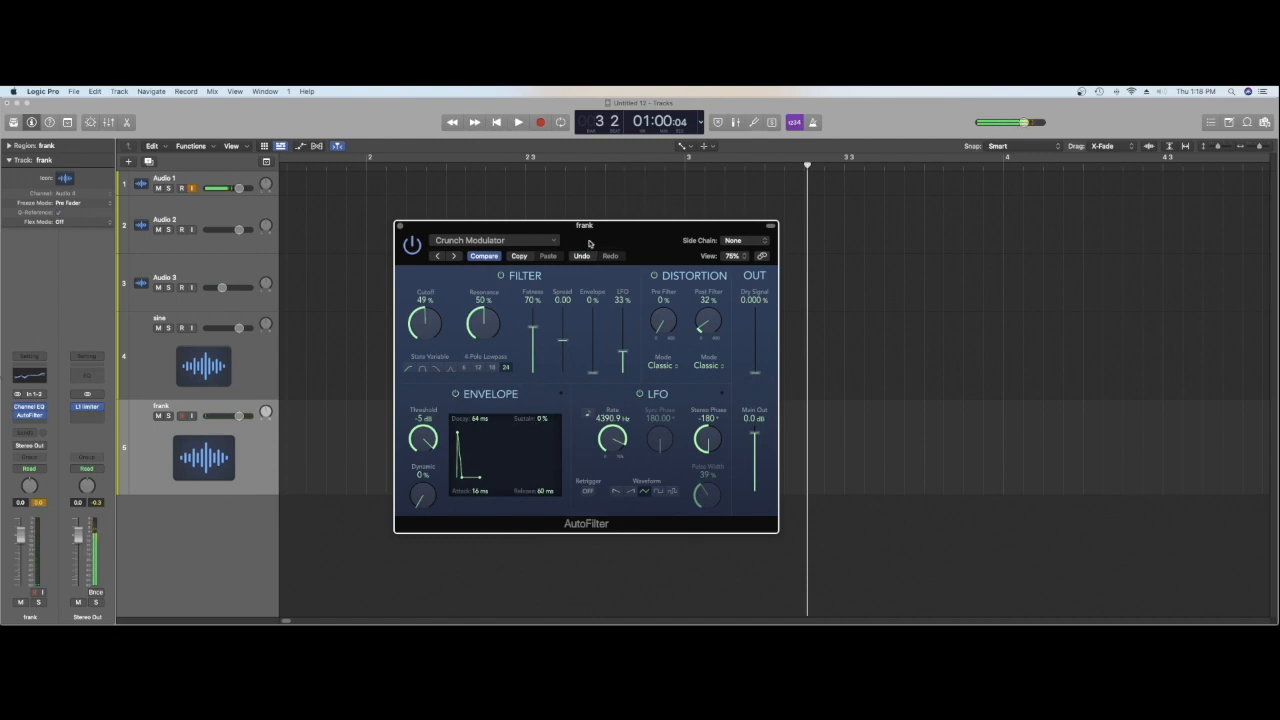
Step: Load the Frequency Monster preset in the frank track's AutoFilter and audition it
left_click(520, 246)
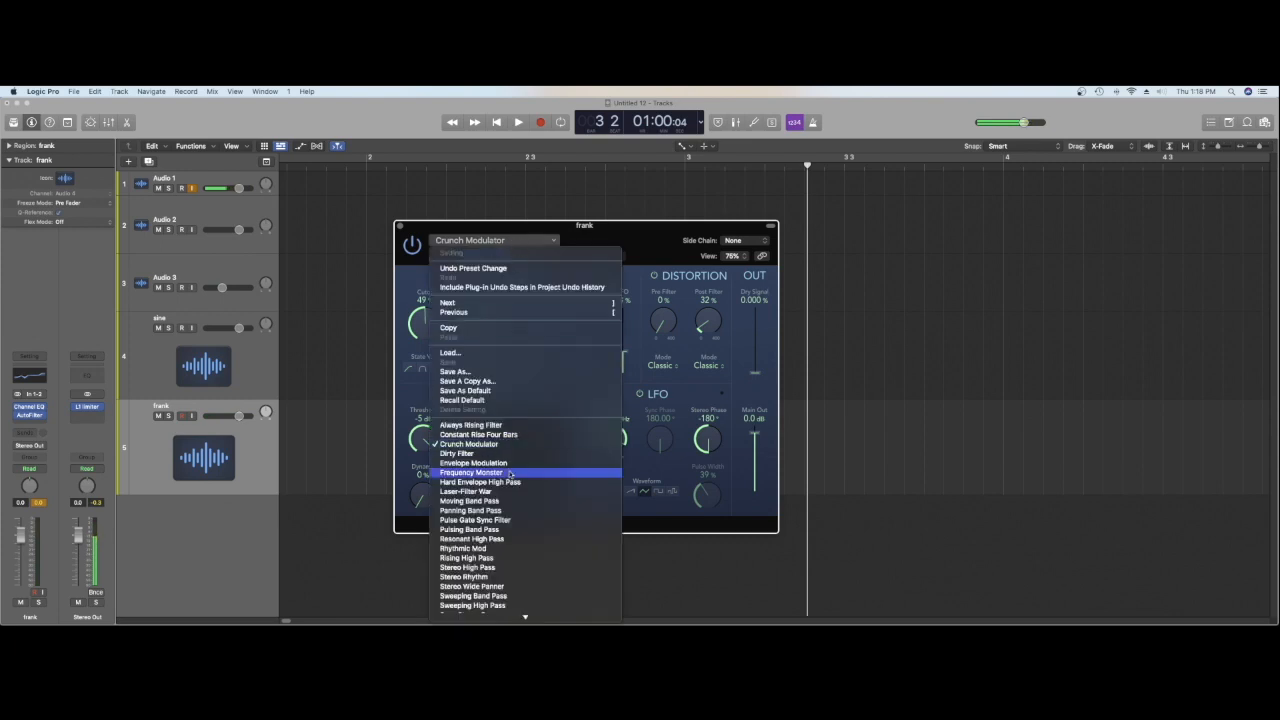
left_click(510, 473)
key("space")
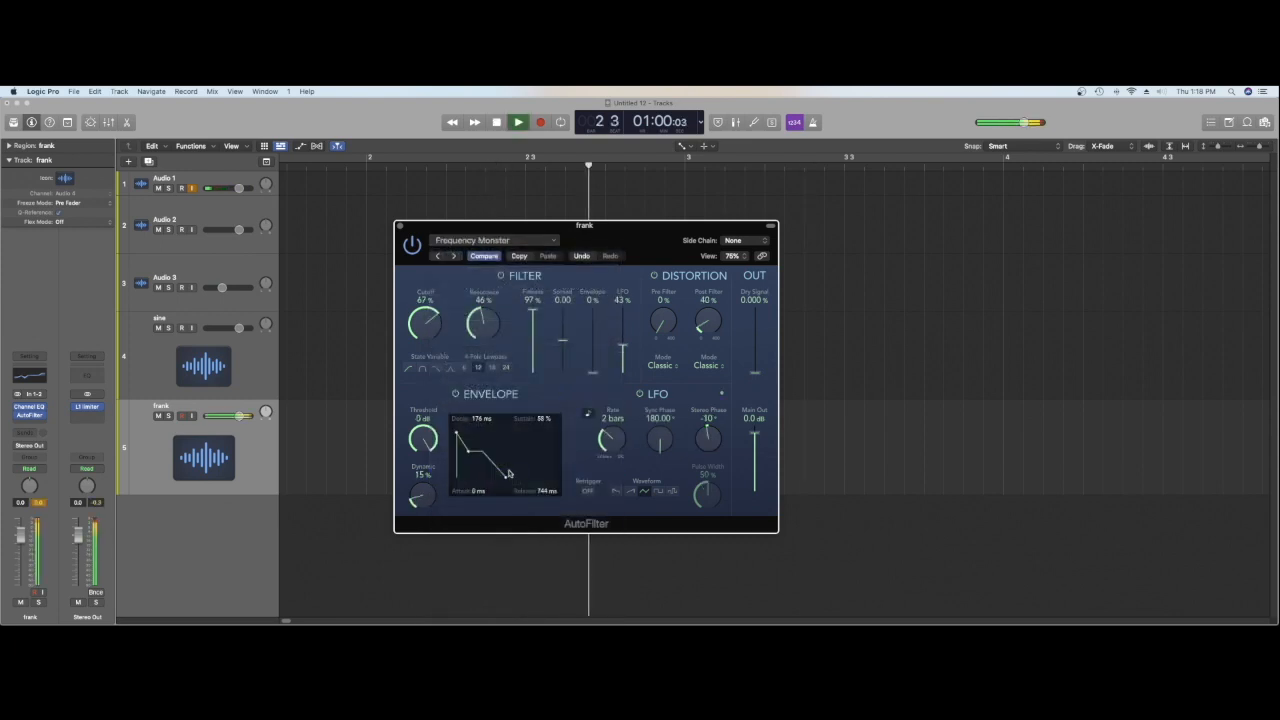
key("space")
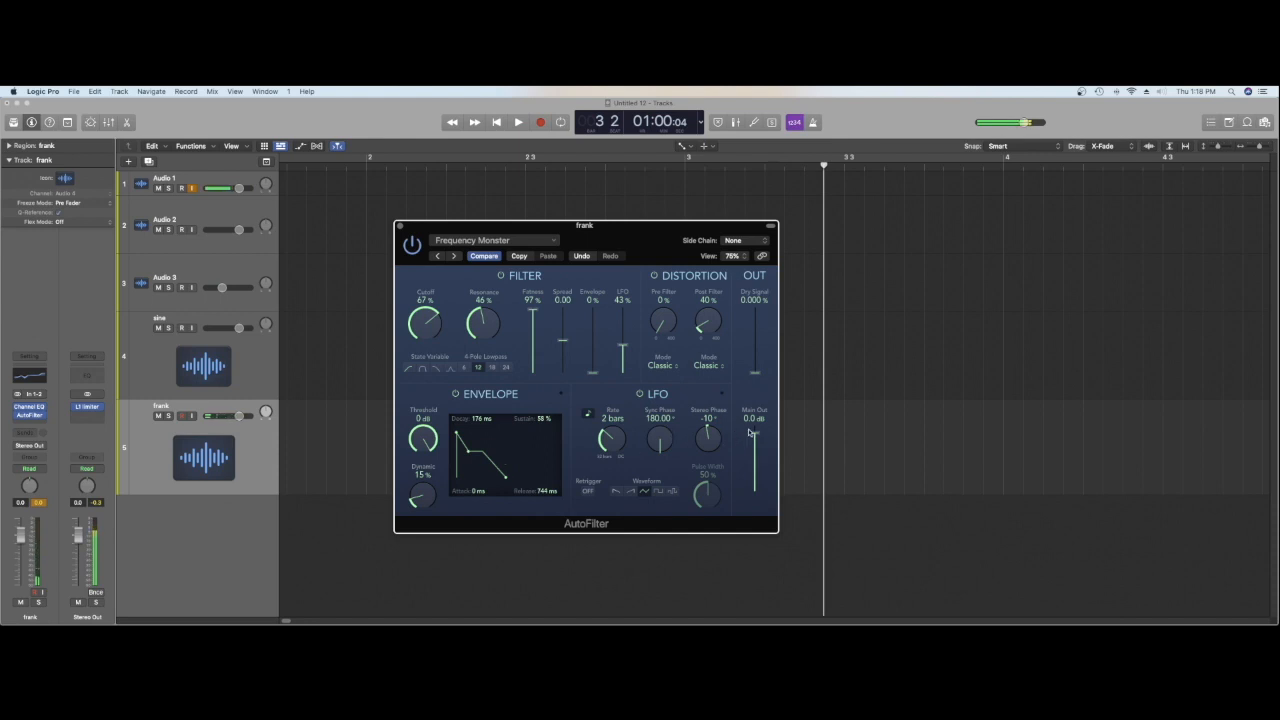
Step: Set the AutoFilter's dry signal to about 52.70%, replay the hit several times and close the plug-in
left_click_drag(748, 376, 757, 341)
key("space")
key("space")
key("space")
key("space")
key("space")
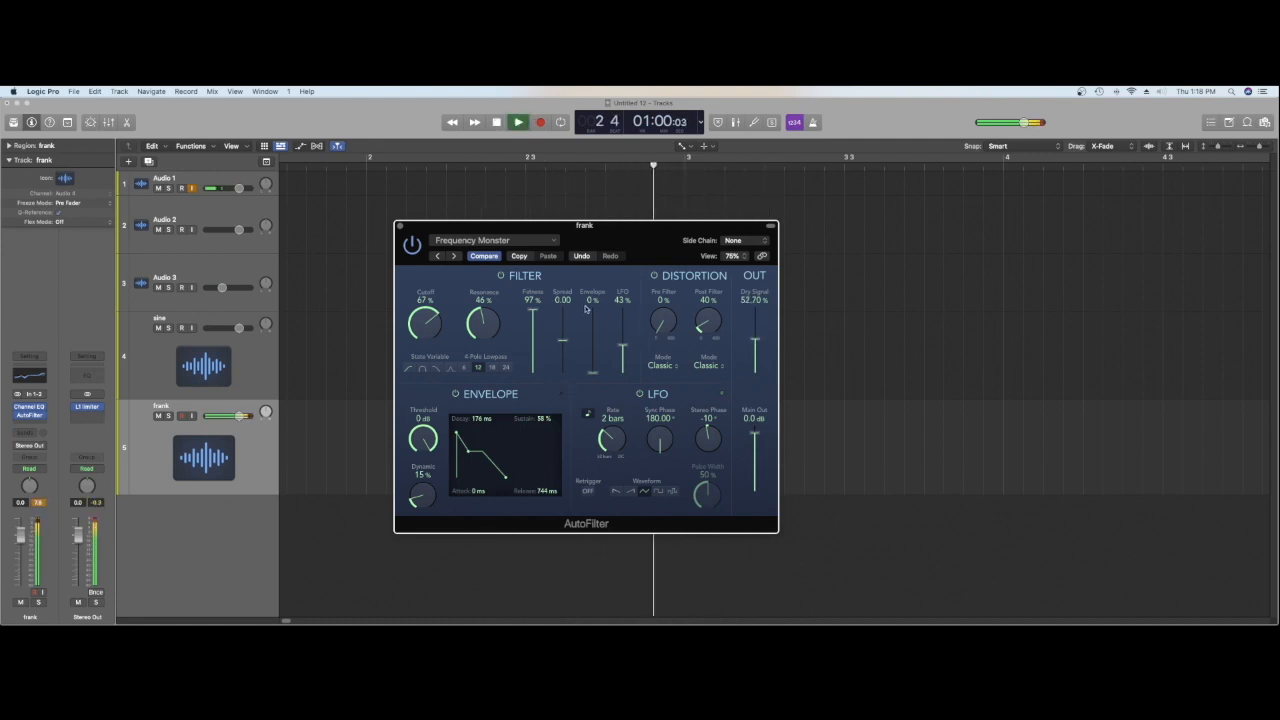
key("space")
left_click(399, 227)
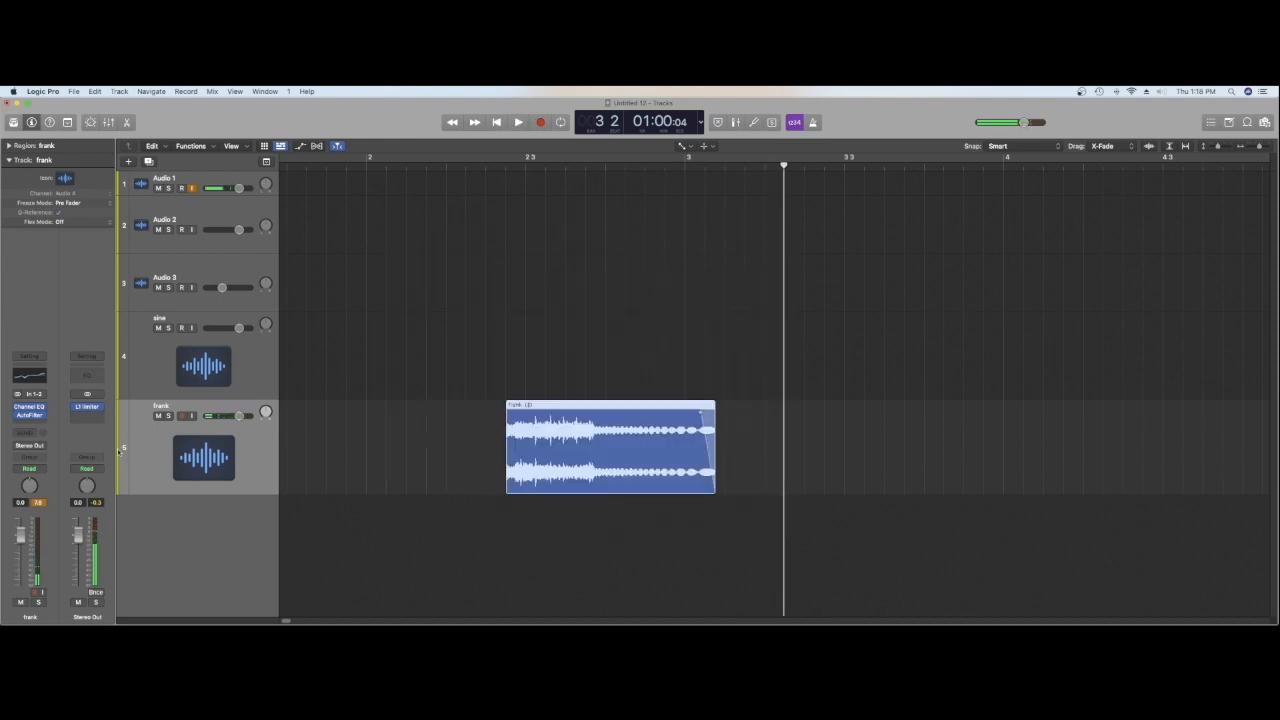
Step: Insert the stereo Waves H-Comp compressor after the AutoFilter on the frank track
left_click(30, 421)
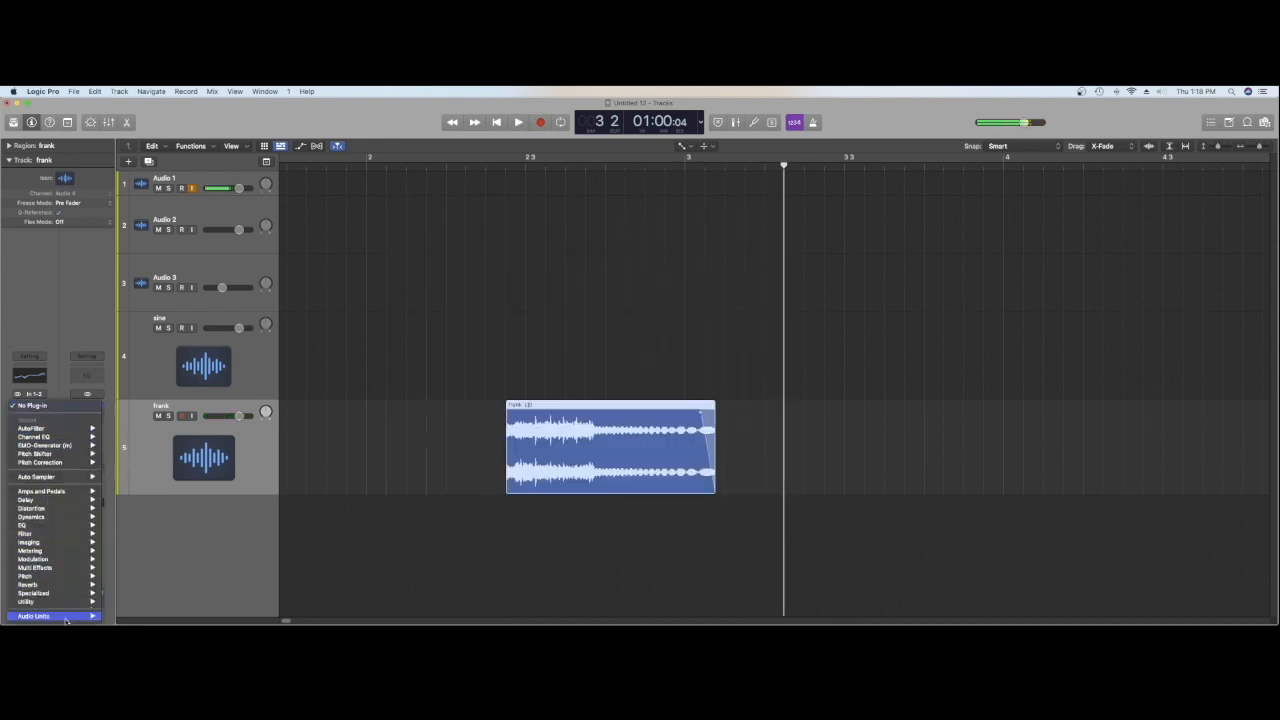
mouse_move(40, 615)
mouse_move(125, 615)
mouse_move(246, 479)
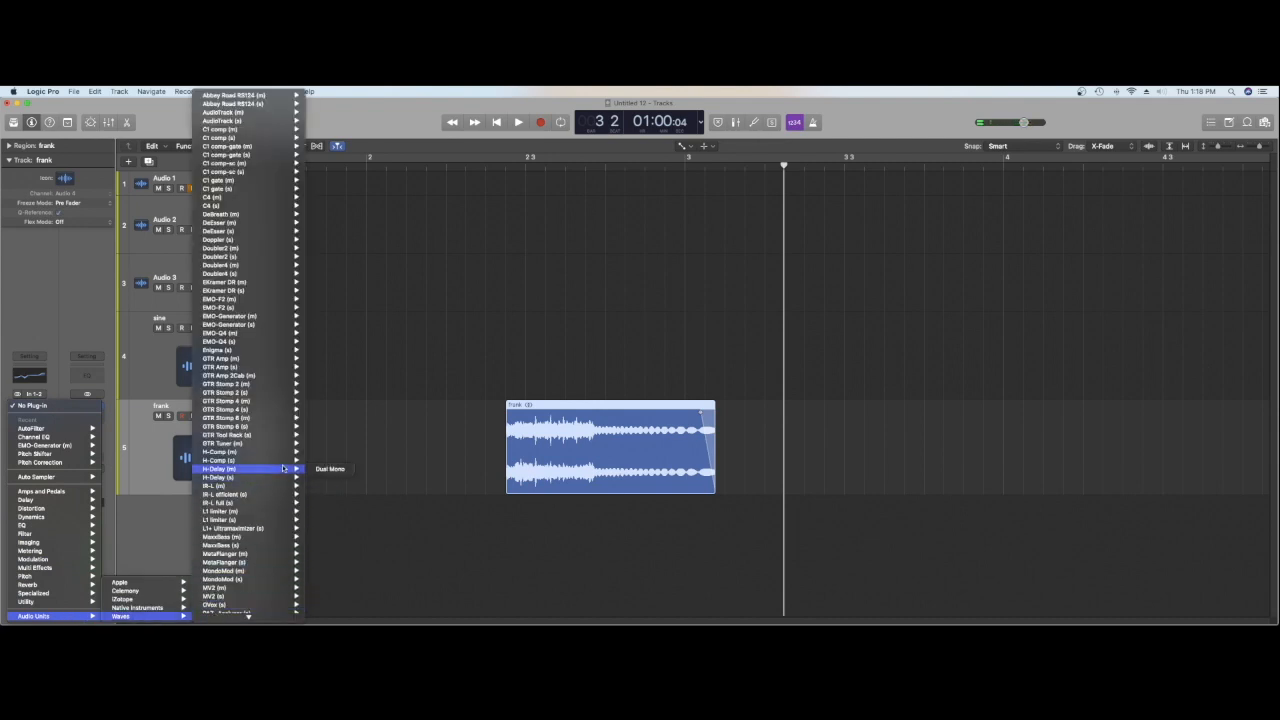
left_click(322, 461)
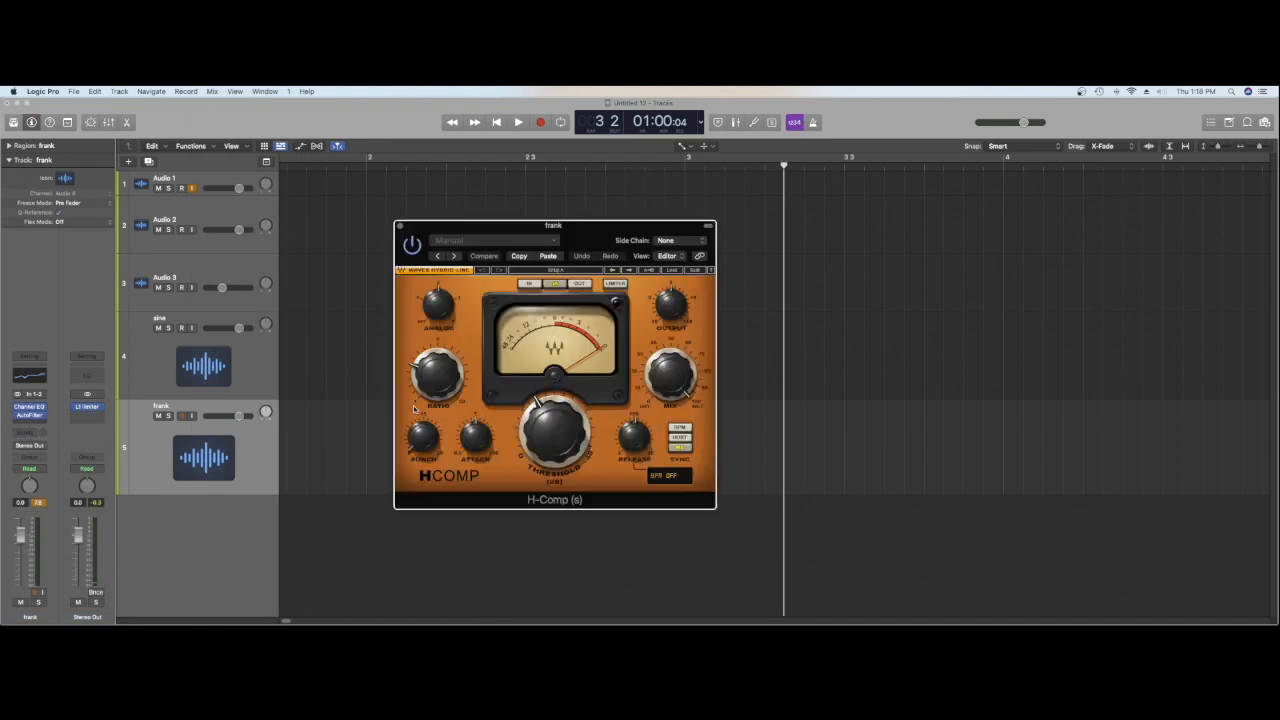
Step: Turn the H-Comp threshold to roughly its midpoint during playback and close the compressor
key("space")
left_click_drag(546, 420, 546, 402)
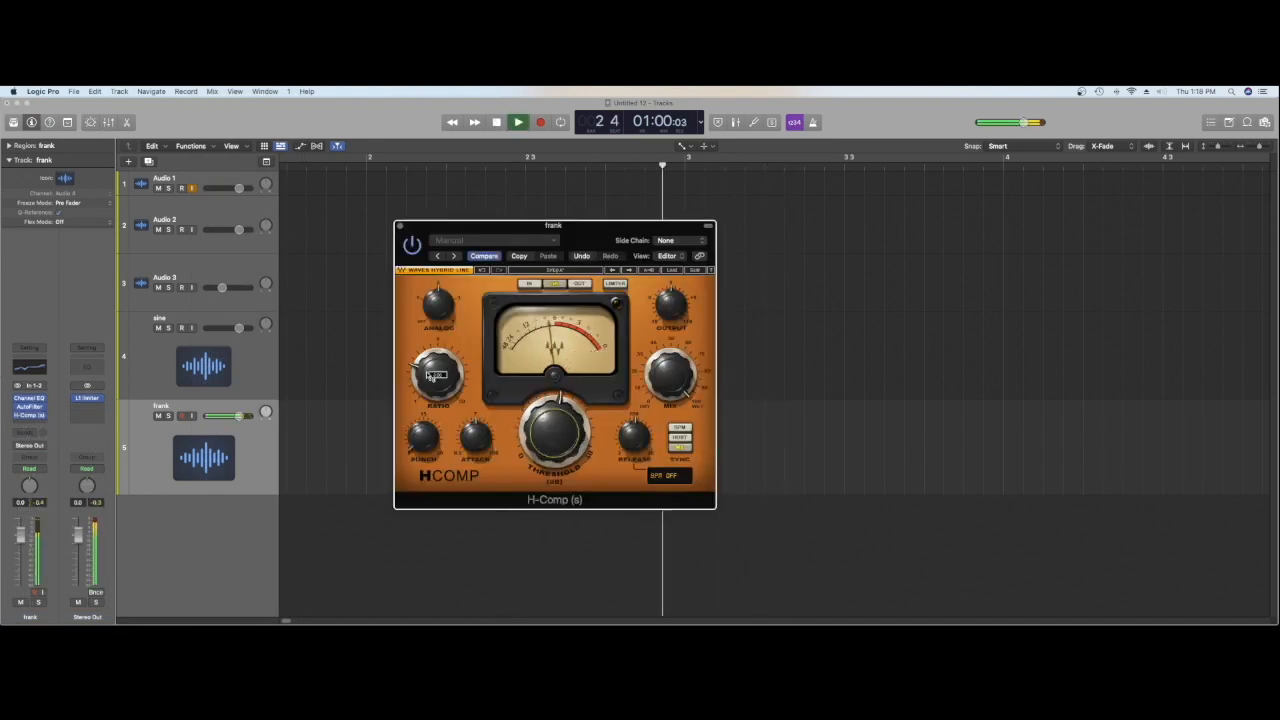
key("space")
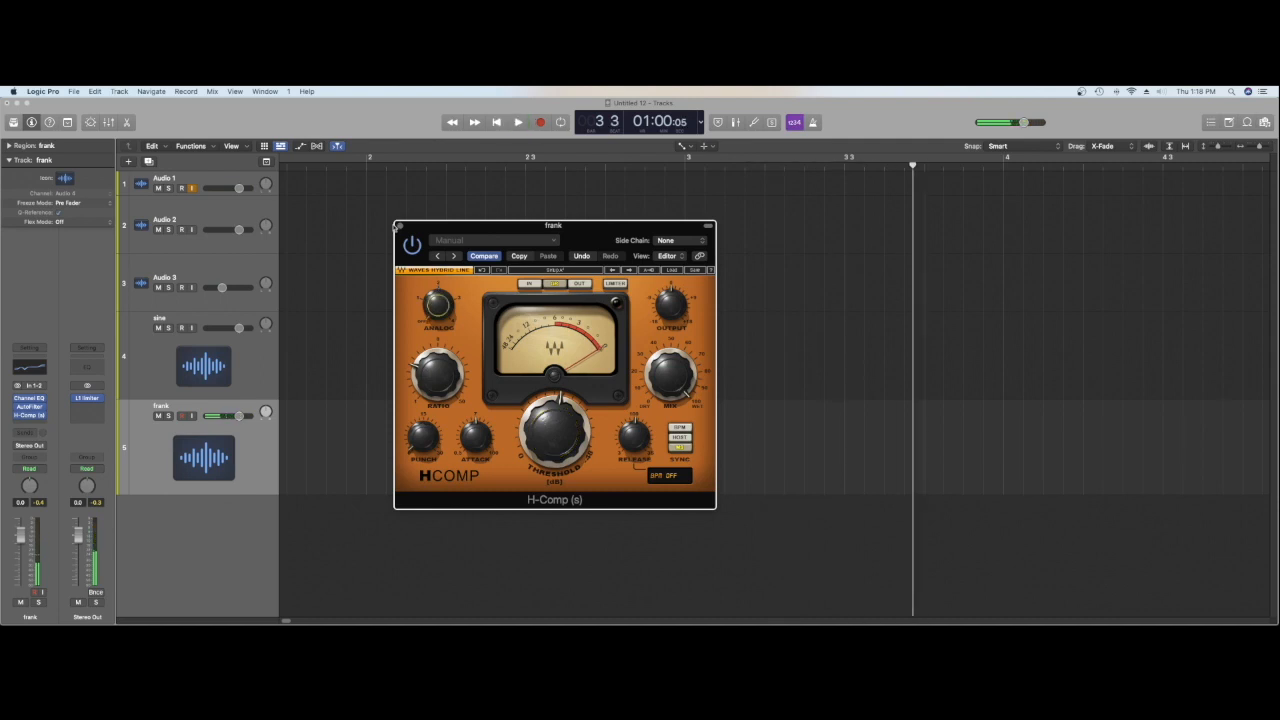
left_click(399, 226)
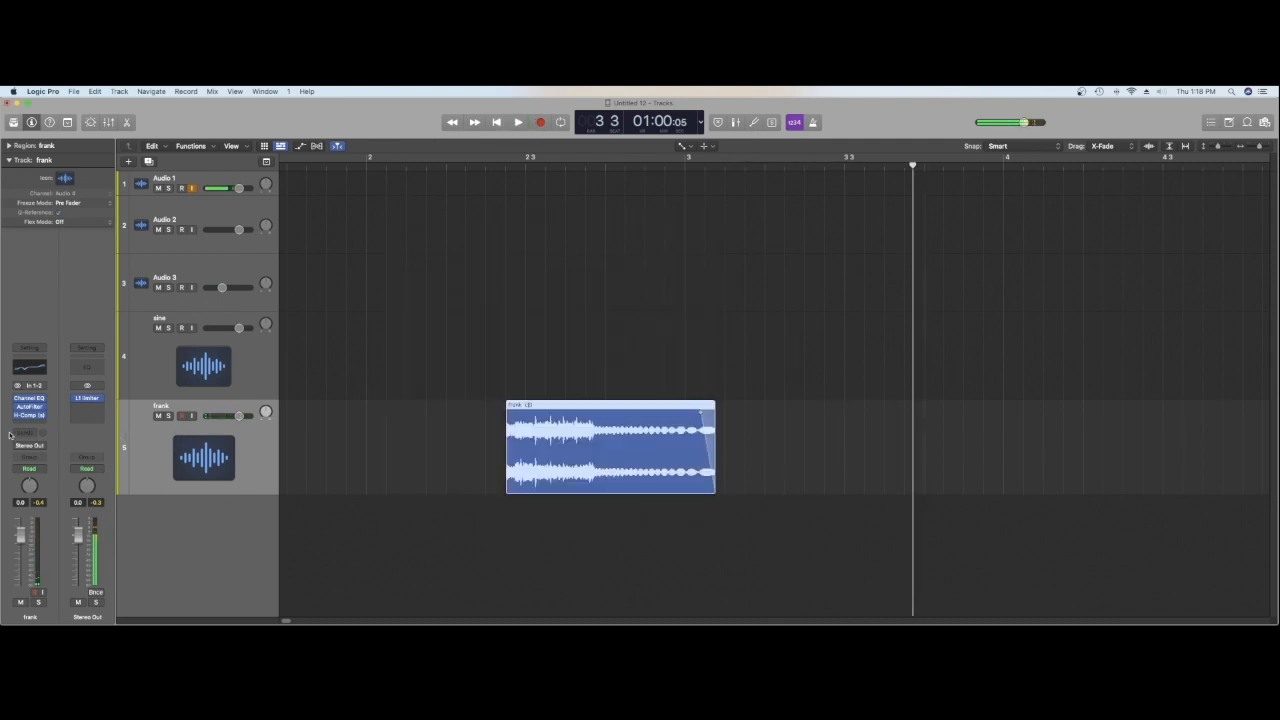
Step: Add a send to Bus 3 on the frank track
left_click(55, 413)
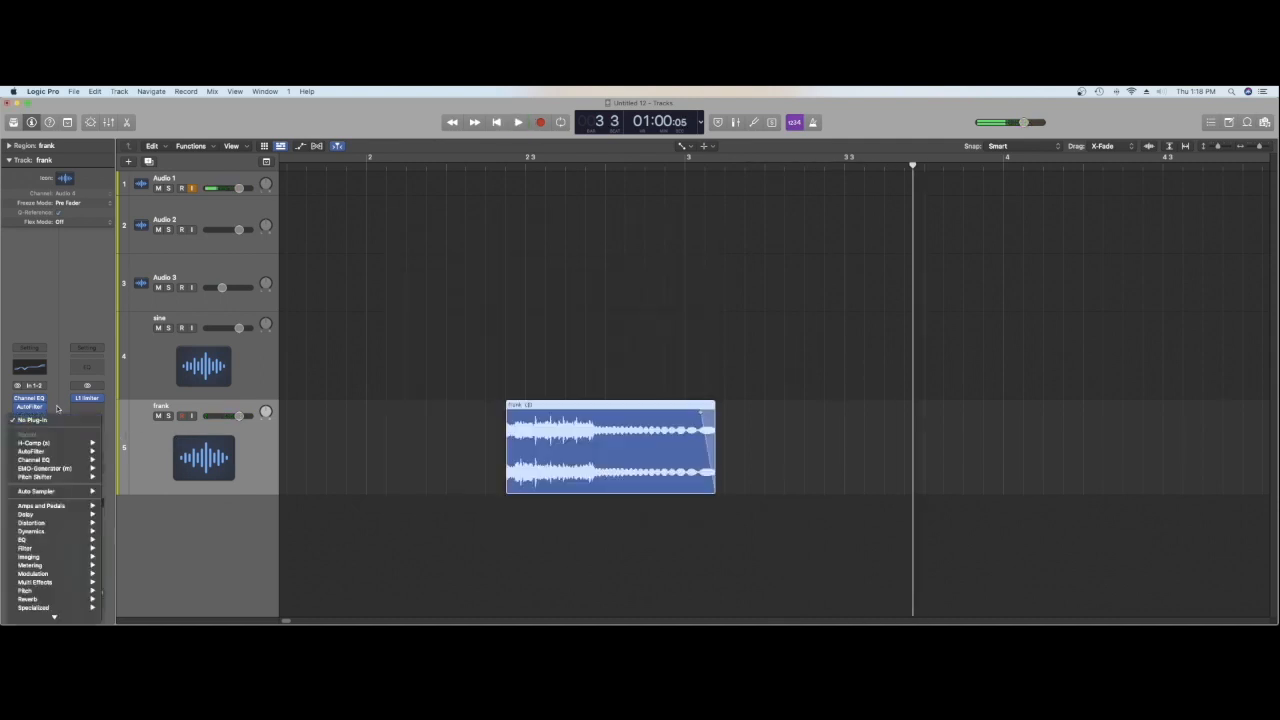
left_click(60, 400)
left_click(30, 432)
mouse_move(31, 446)
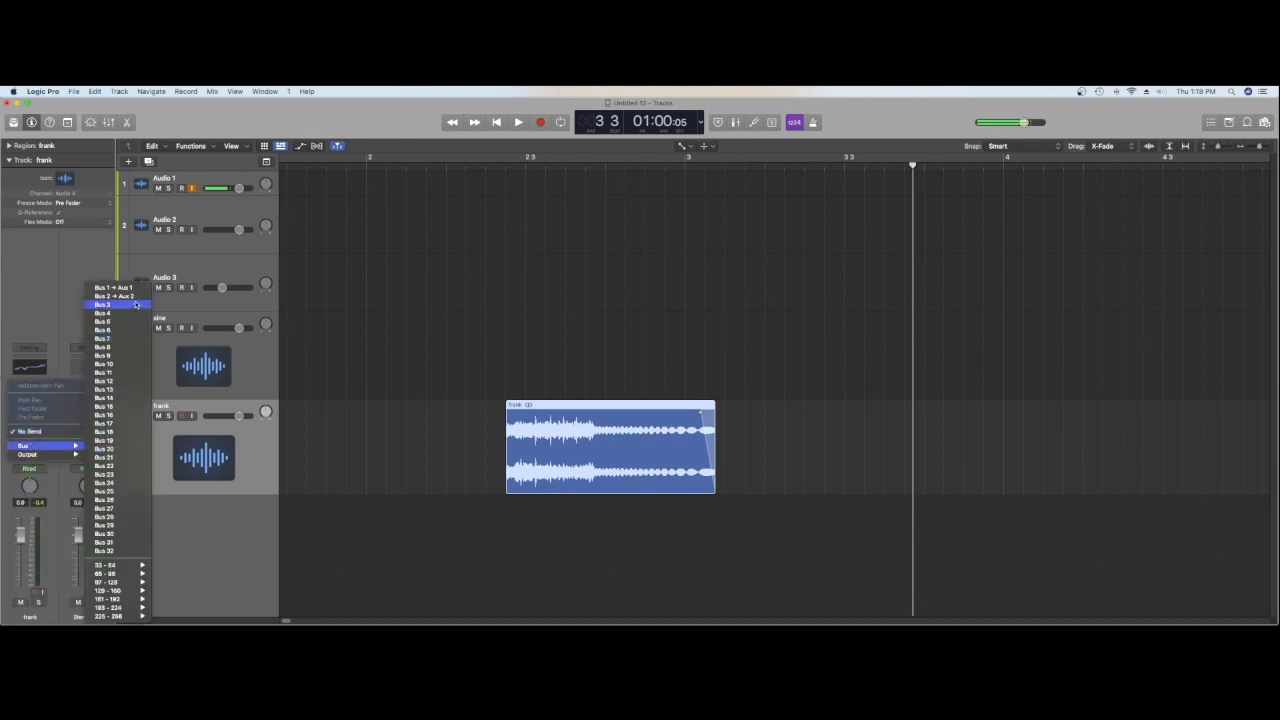
left_click(136, 304)
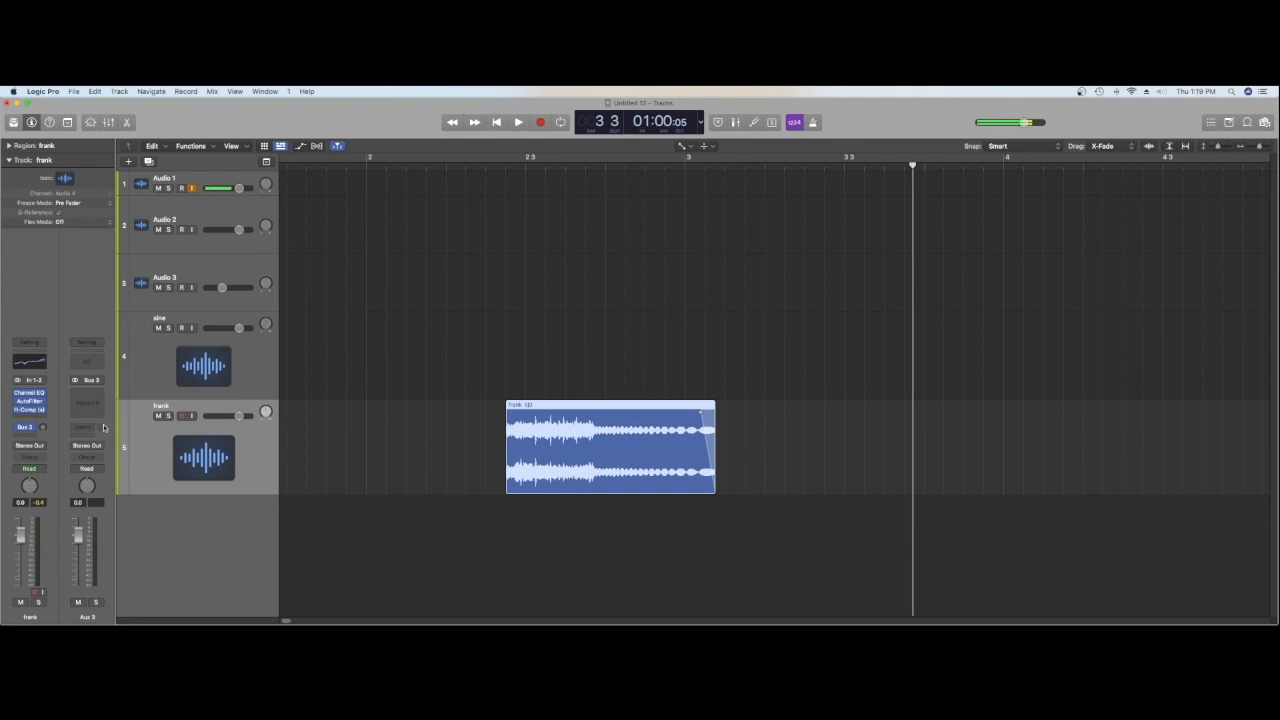
Step: Insert the stereo Waves H-Delay on Aux 3 and turn up the frank track's Bus 3 send
left_click(88, 400)
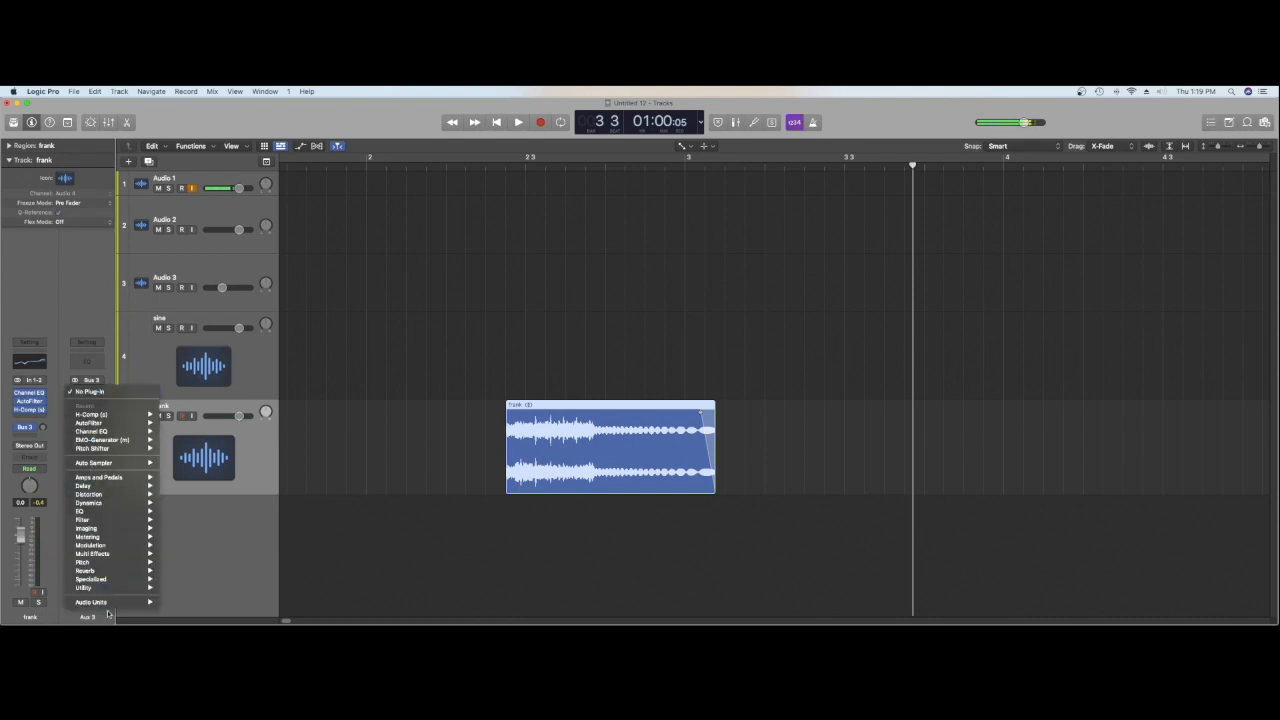
mouse_move(118, 602)
mouse_move(238, 616)
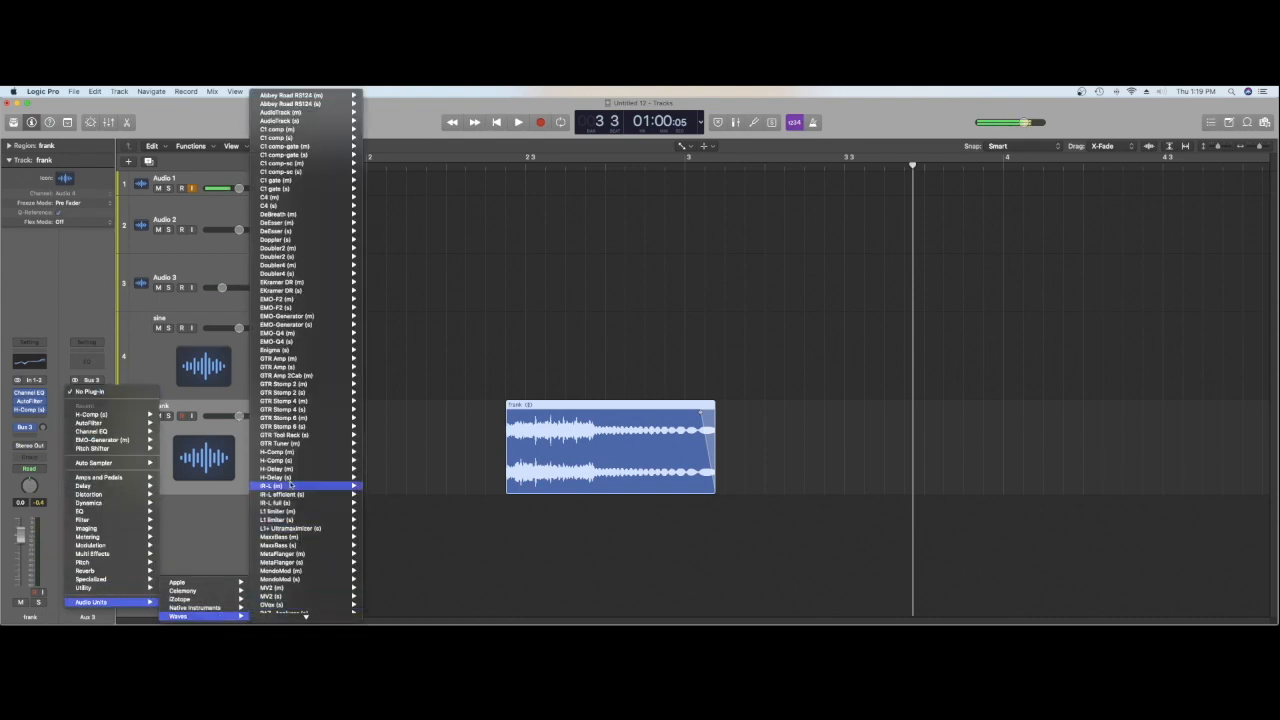
mouse_move(312, 474)
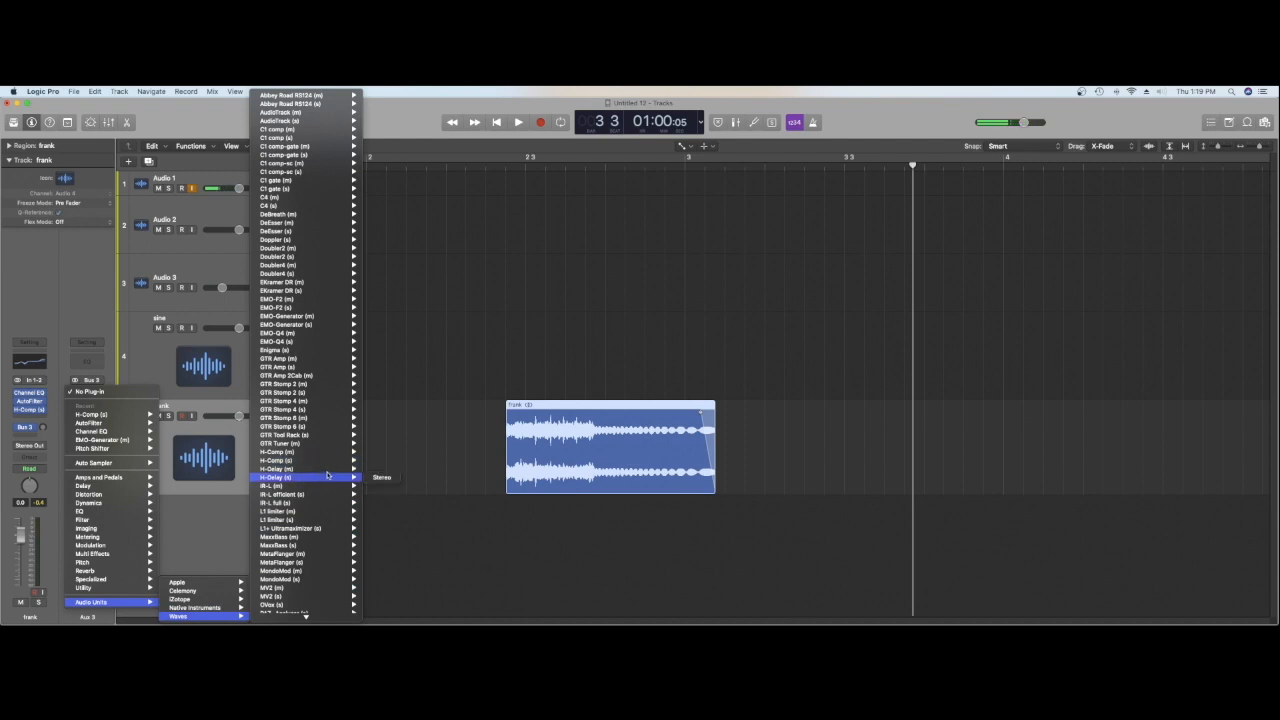
left_click(378, 478)
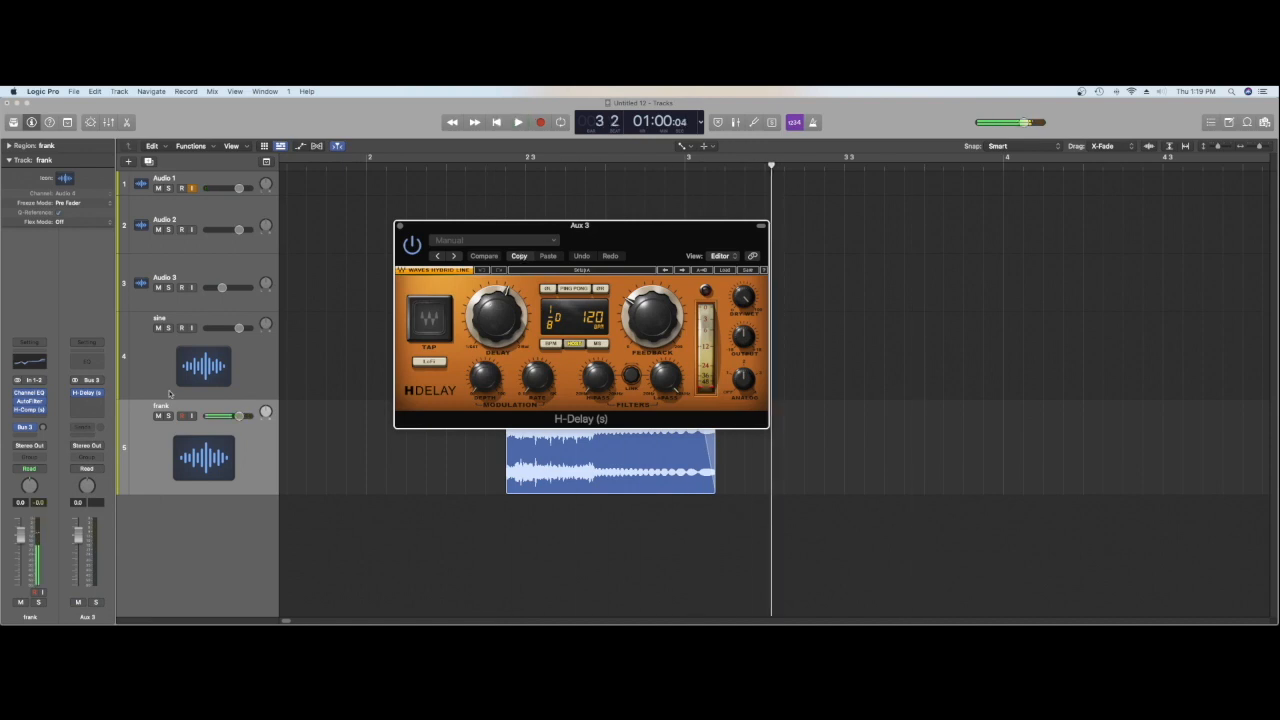
left_click_drag(43, 427, 43, 375)
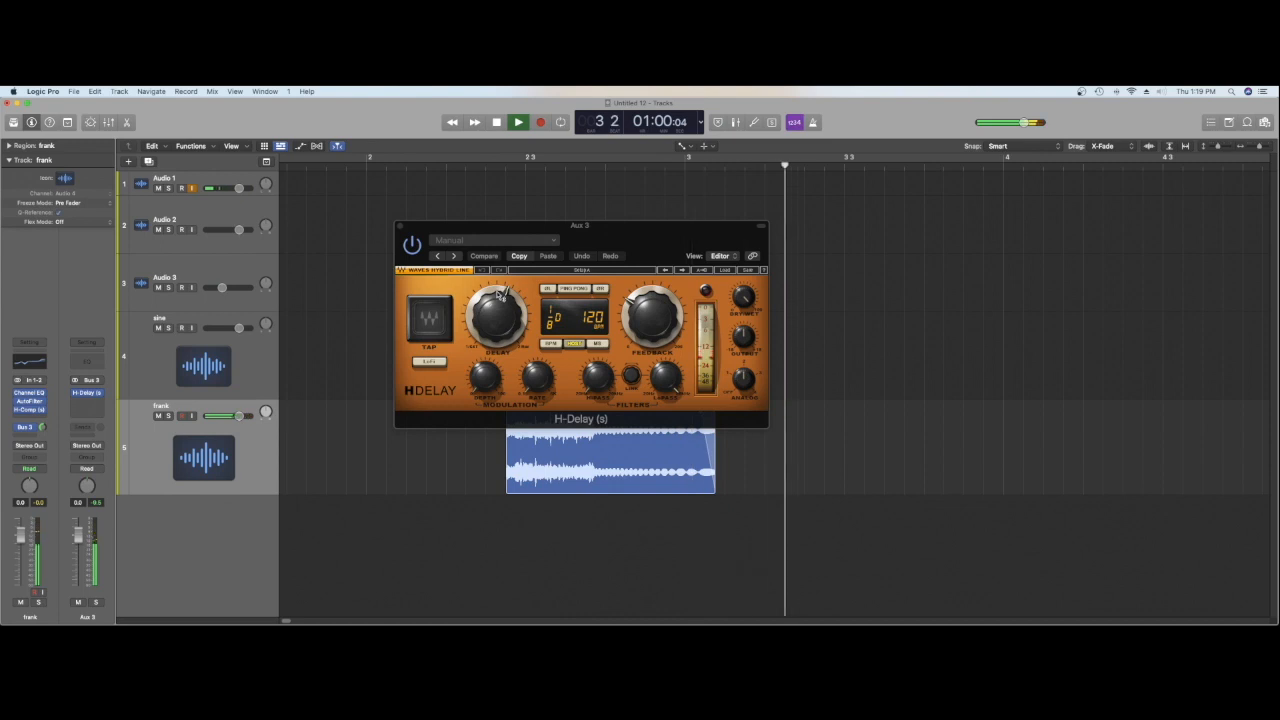
Step: Load the Spring Reverb Stereo factory preset in the H-Delay and audition the hit
left_click(525, 244)
mouse_move(560, 425)
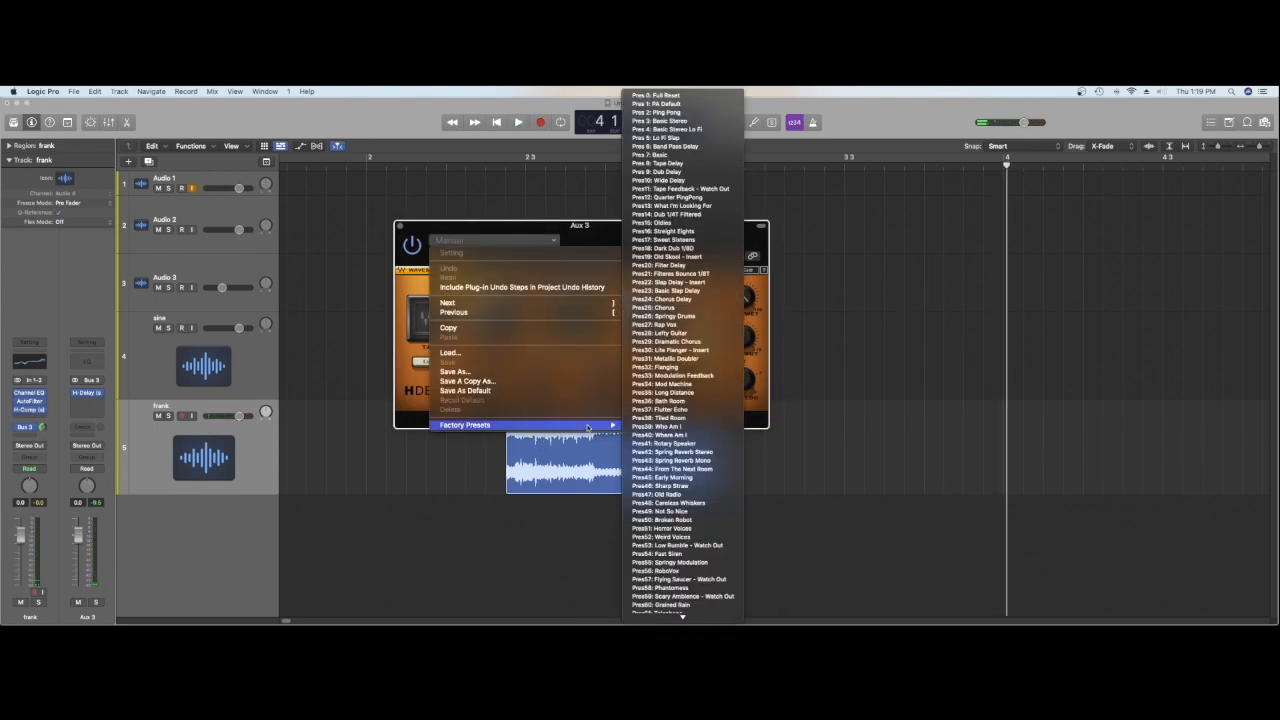
left_click(697, 452)
key("space")
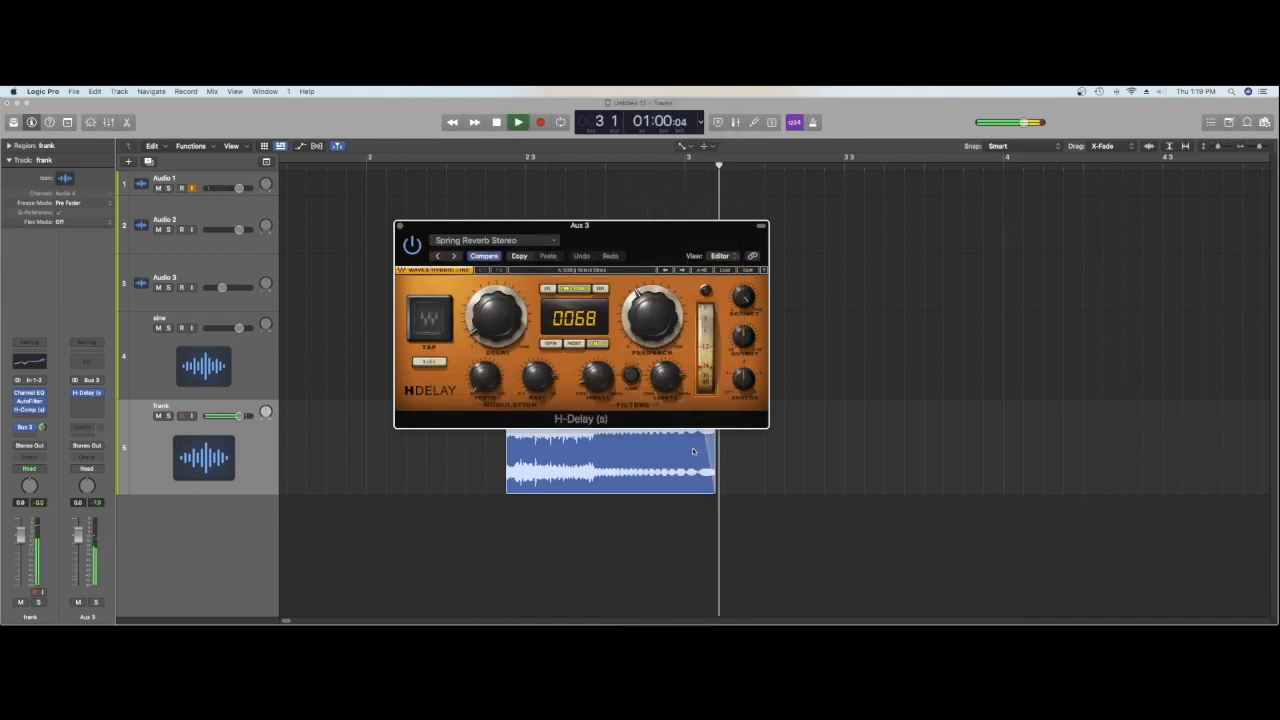
key("space")
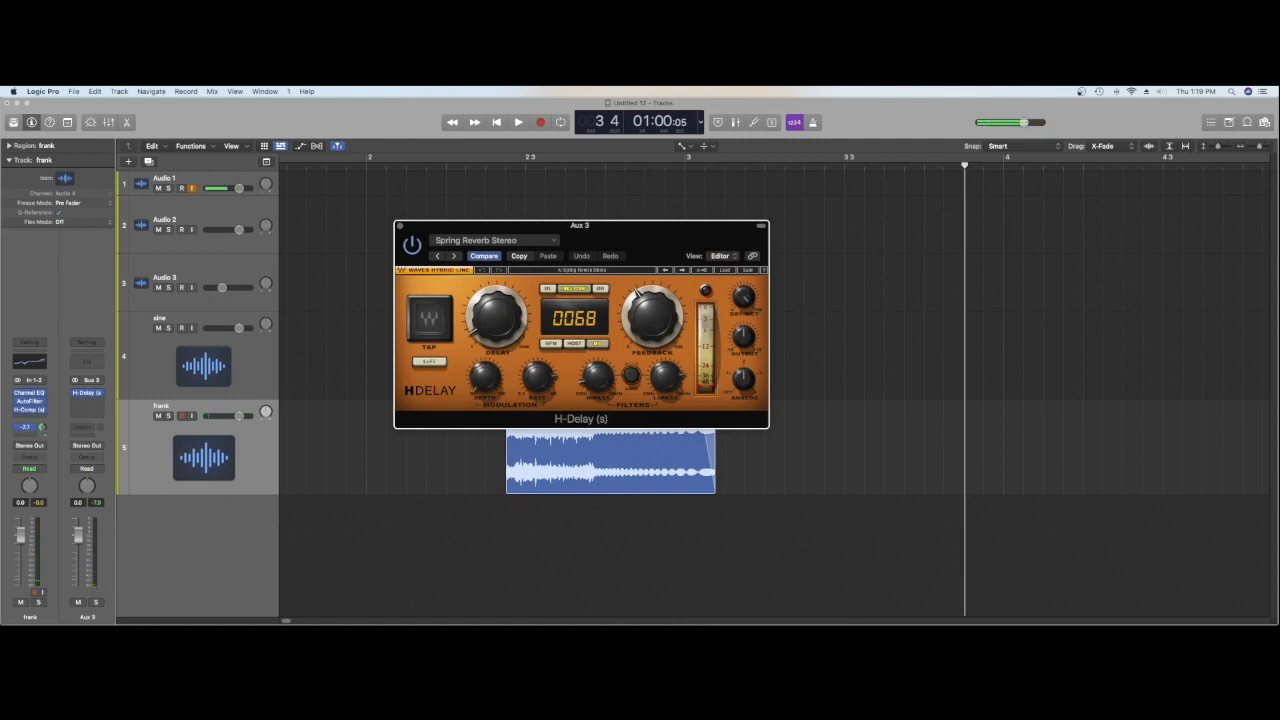
Step: Lower the frank track's Bus 3 send to about -28 dB while replaying the hit
key("space")
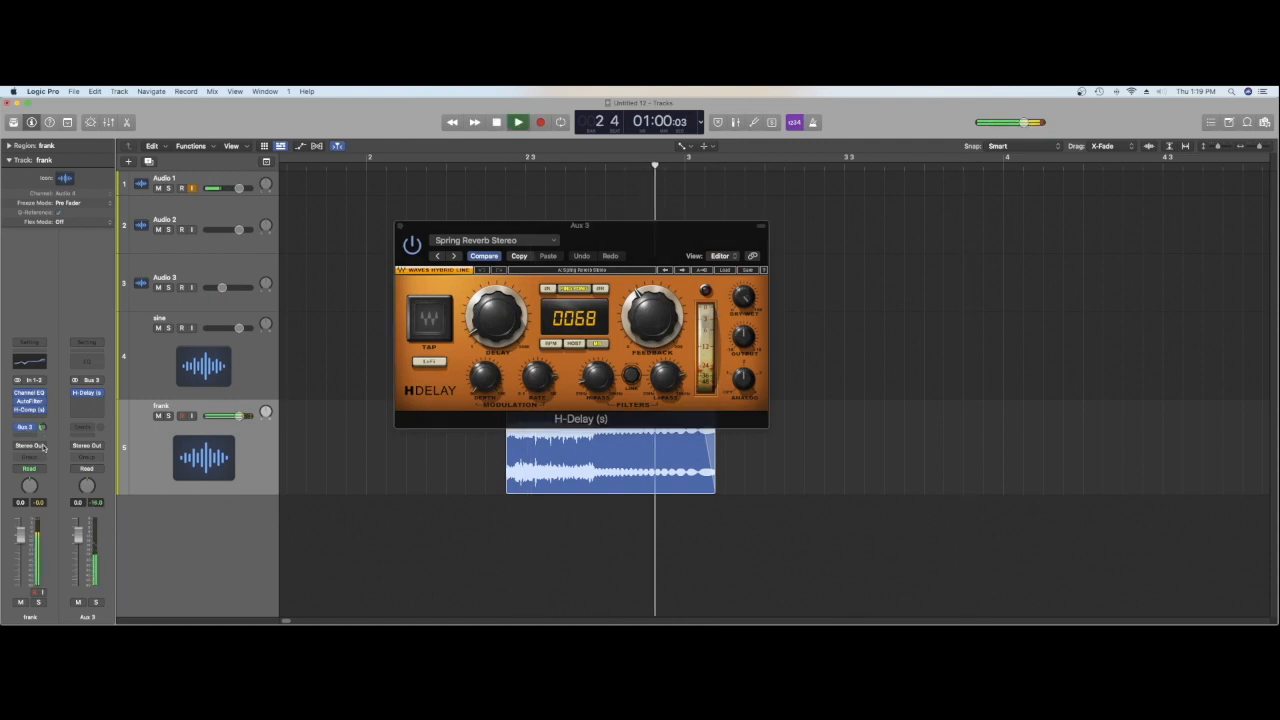
key("space")
left_click_drag(43, 428, 43, 423)
key("space")
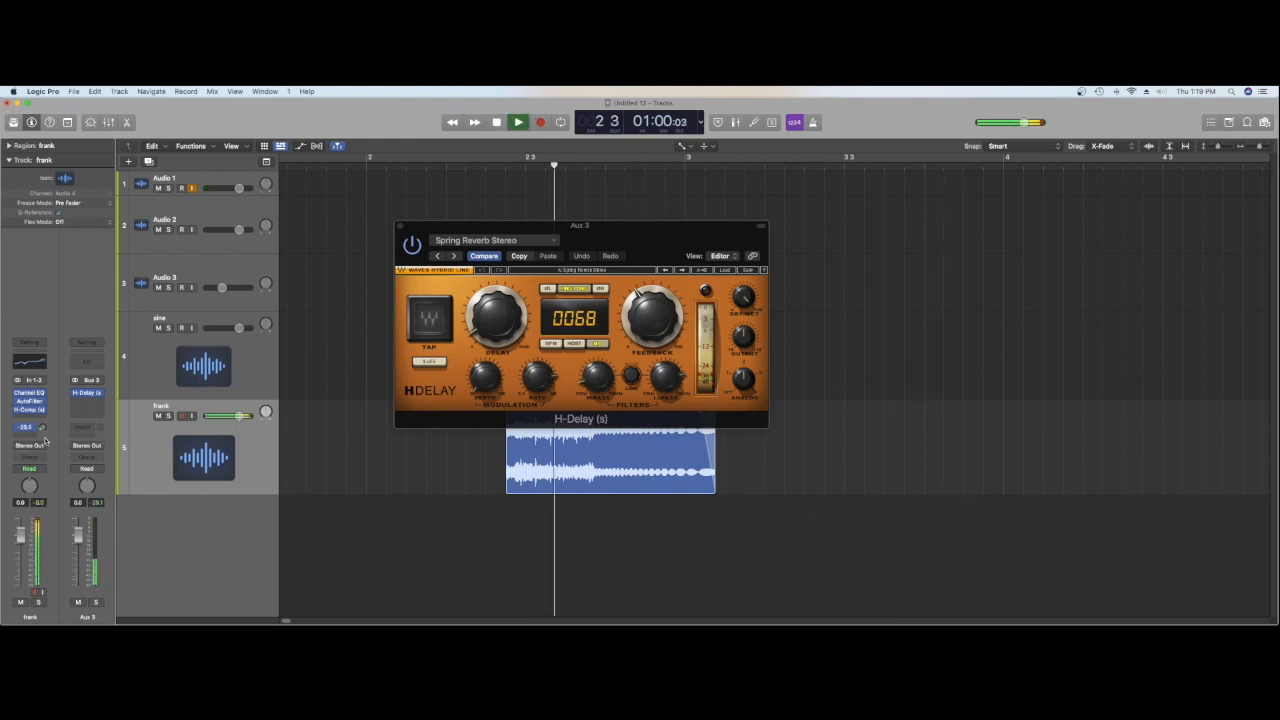
Step: Stop playback, close the H-Delay window and select the sine track
key("space")
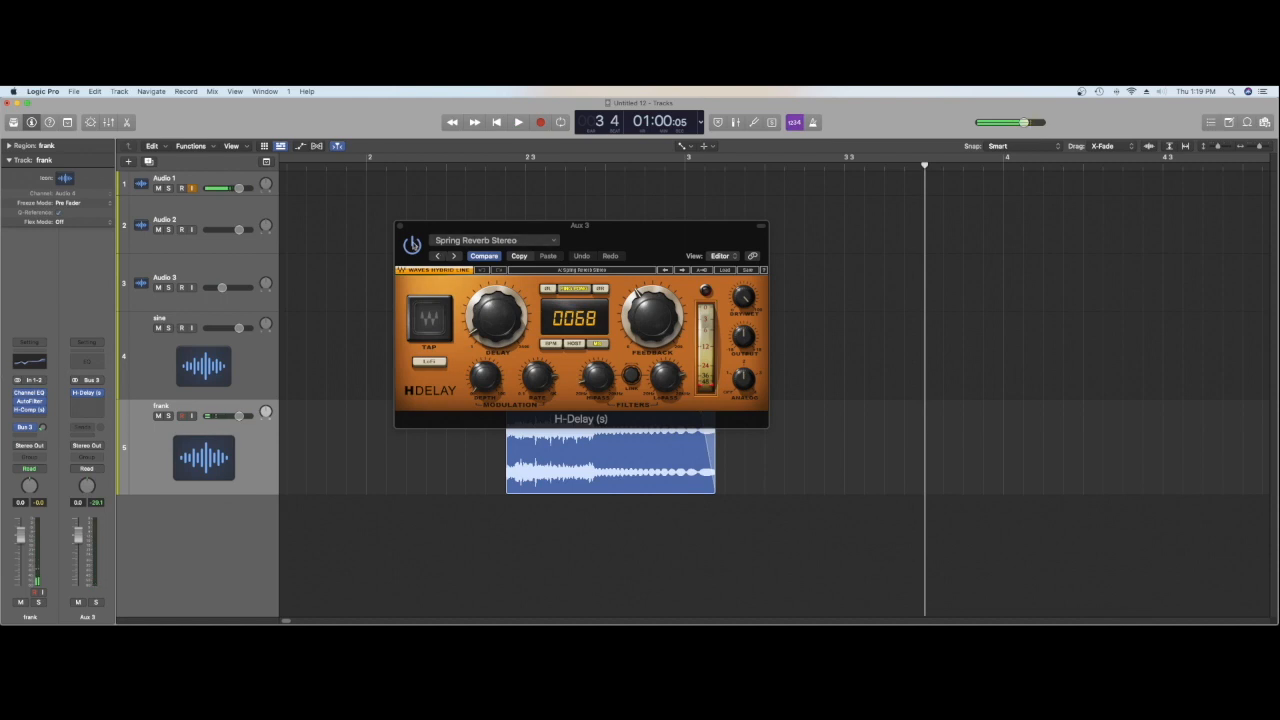
left_click(399, 226)
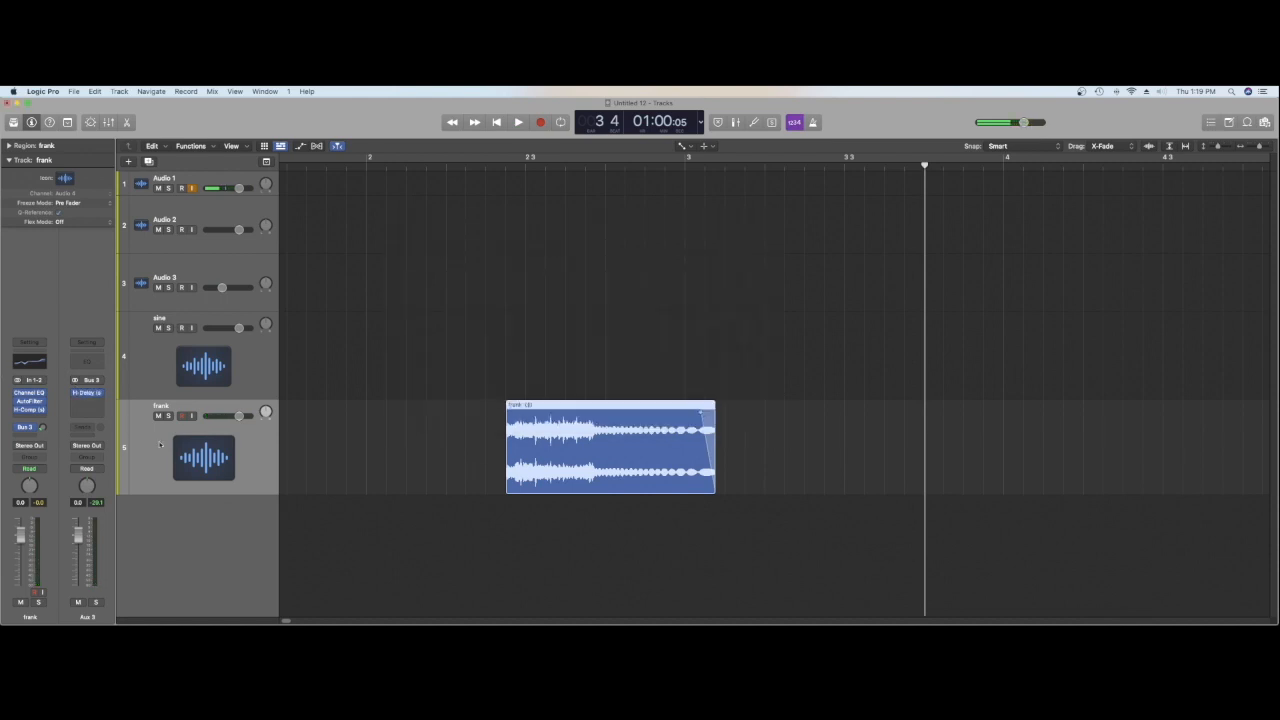
left_click(151, 362)
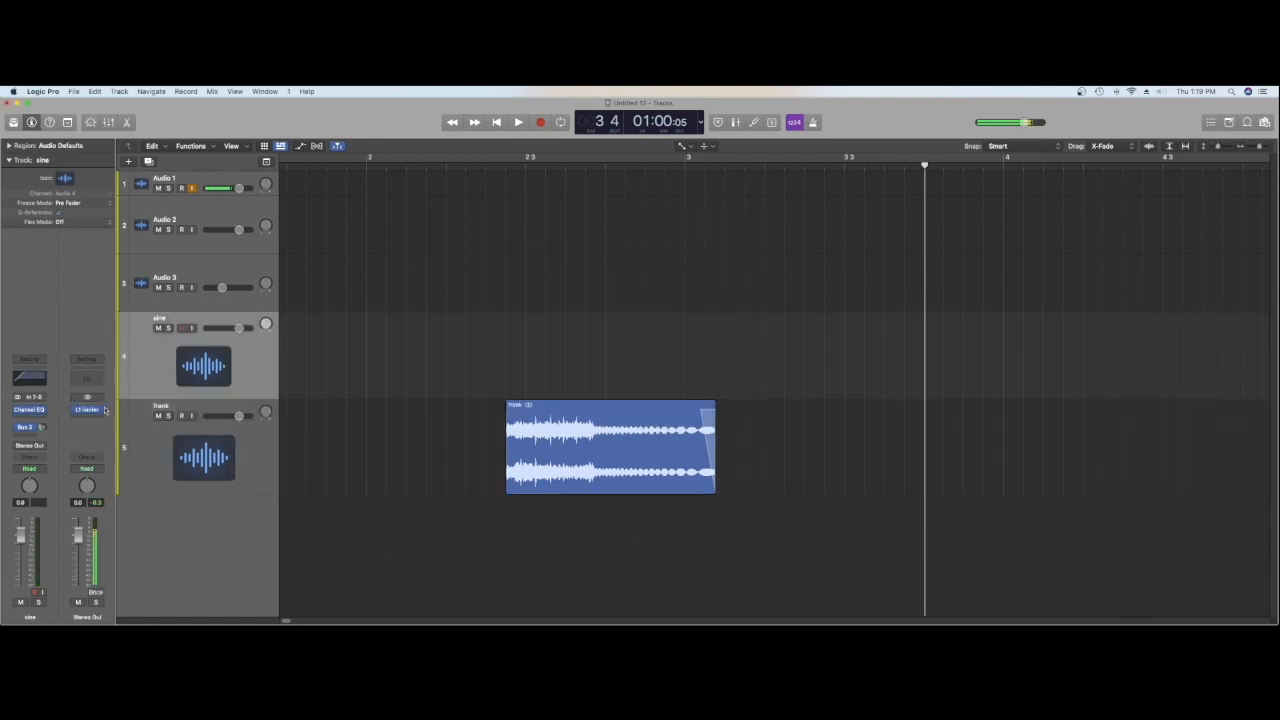
Step: Inspect the L1 limiter on the Stereo Out while playing the hit, and close its window
left_click(83, 410)
left_click(83, 413)
left_click(88, 410)
key("space")
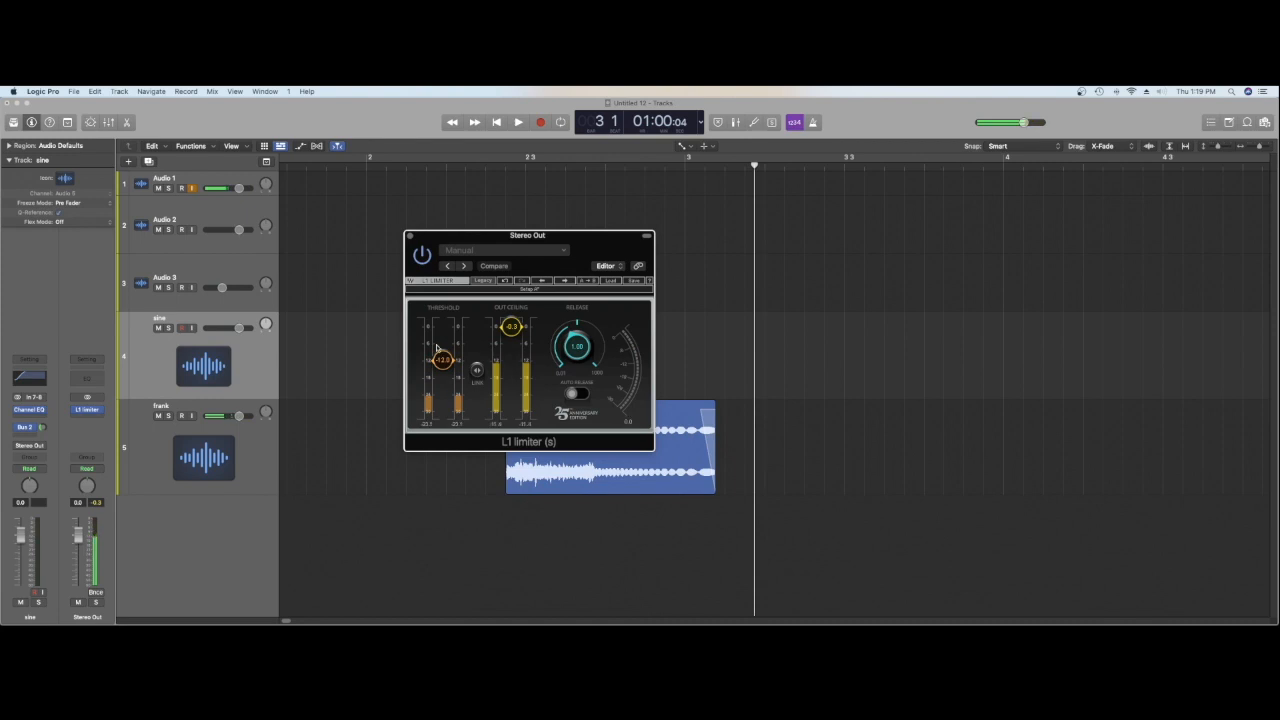
key("space")
key("space")
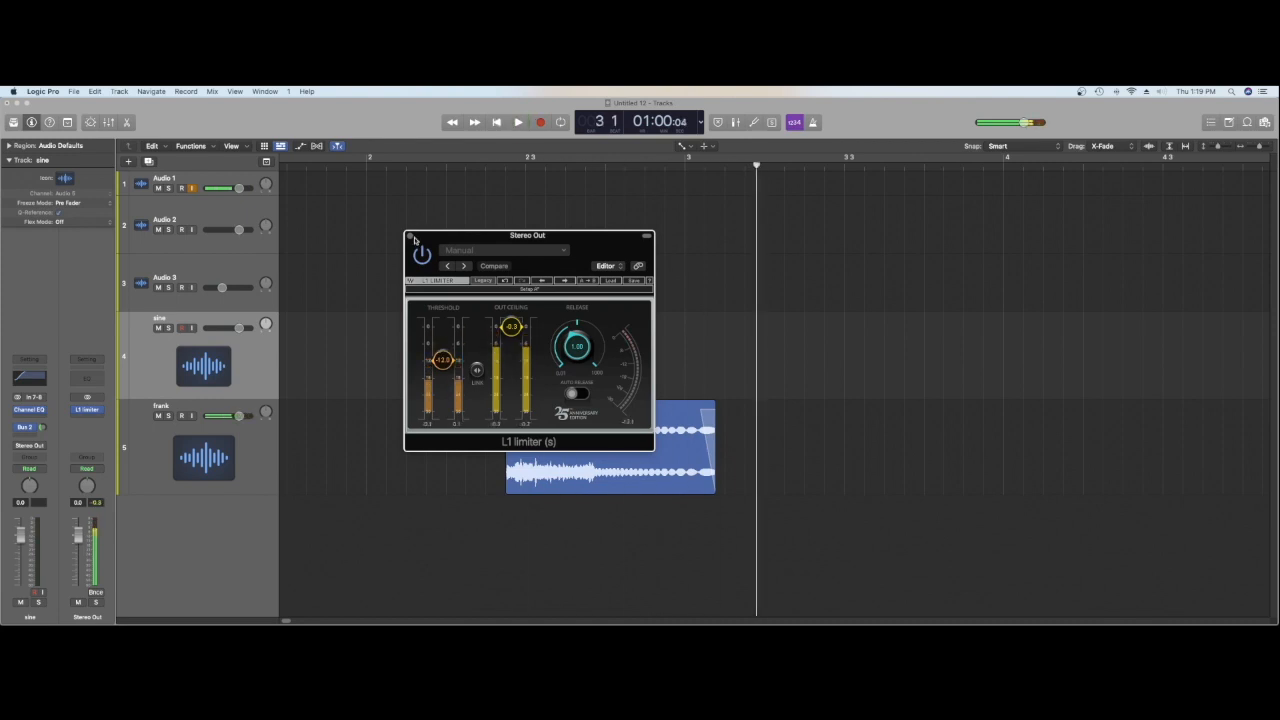
left_click(410, 236)
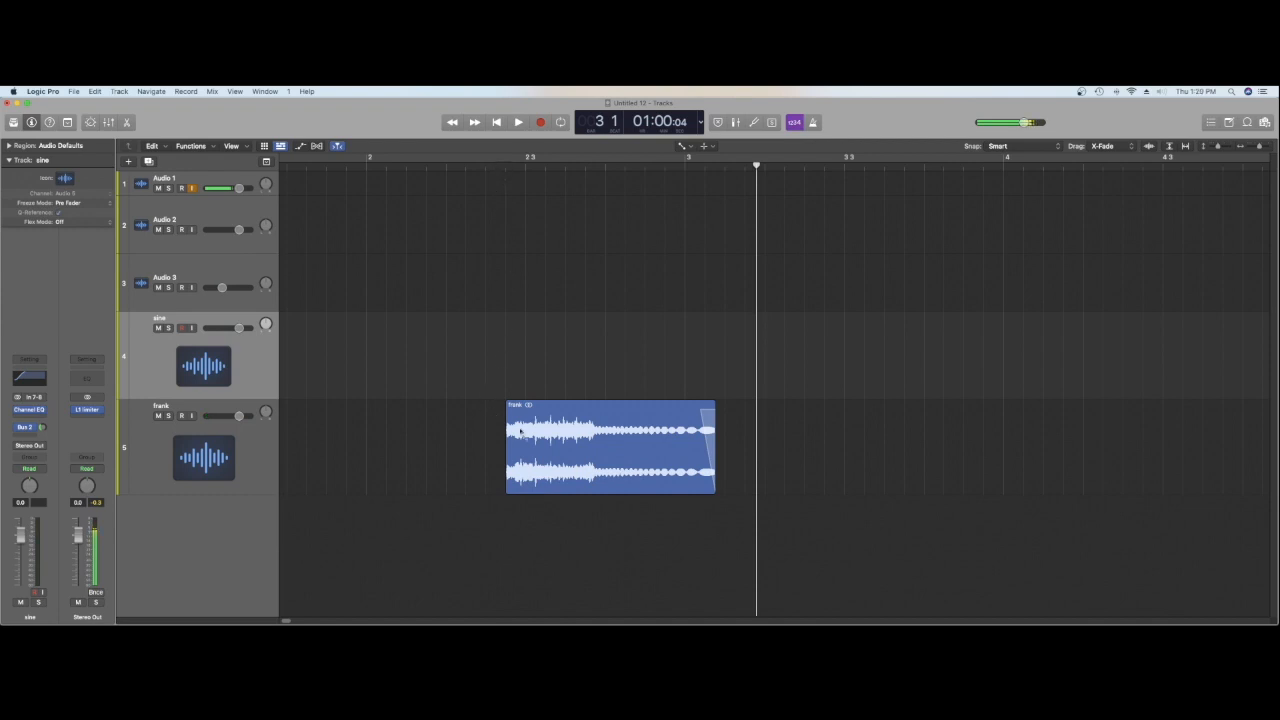
Step: Switch to the Pointer Tool and audition the processed hit twice from the start of the frank region
key("t")
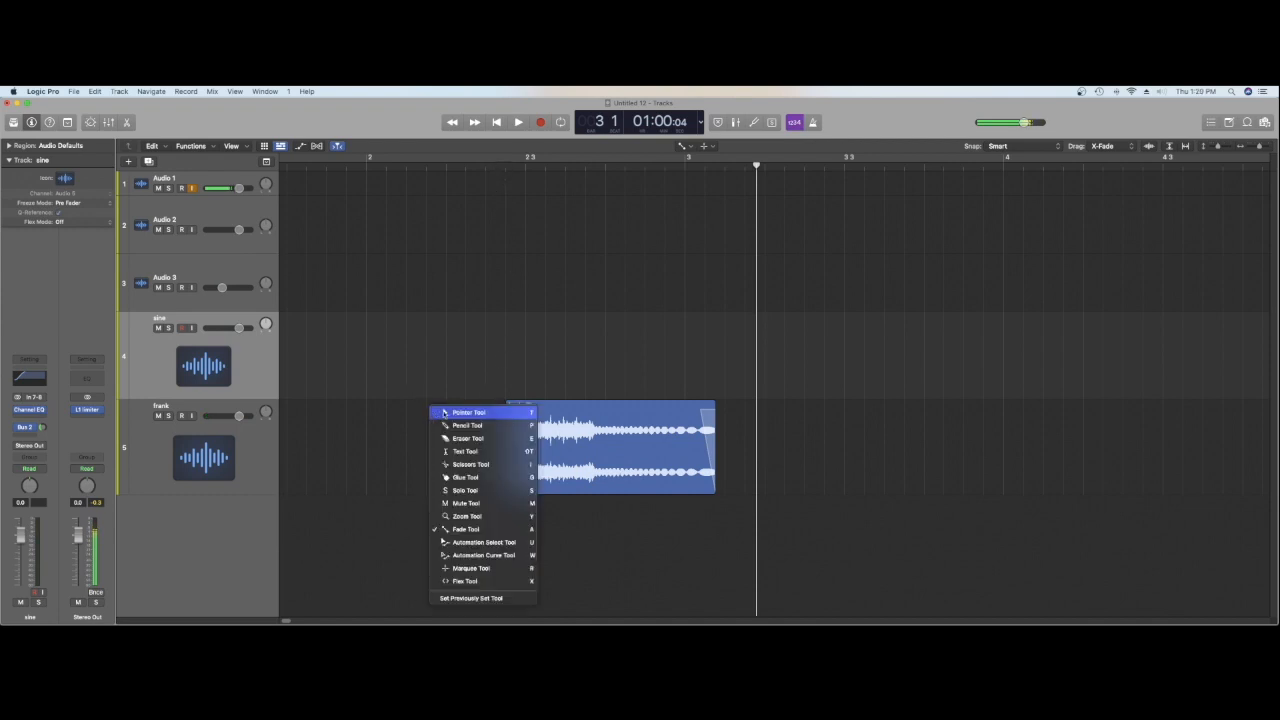
left_click(451, 415)
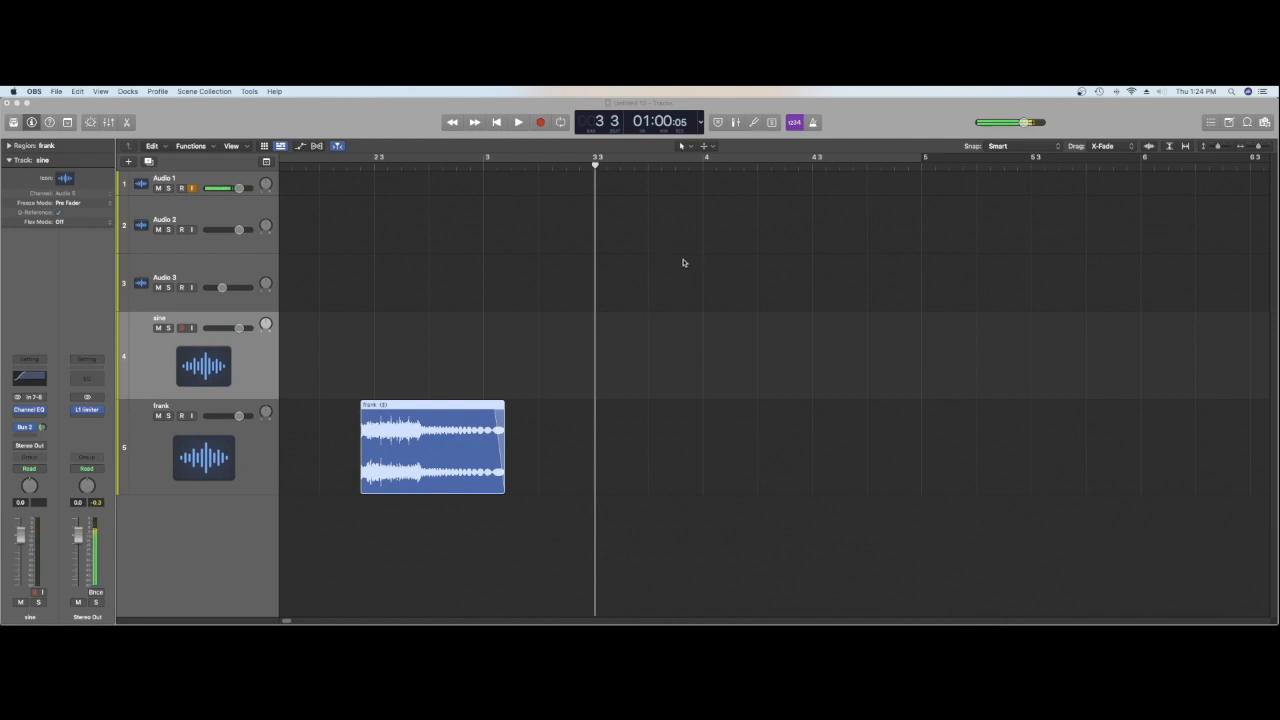
left_click(362, 165)
key("space")
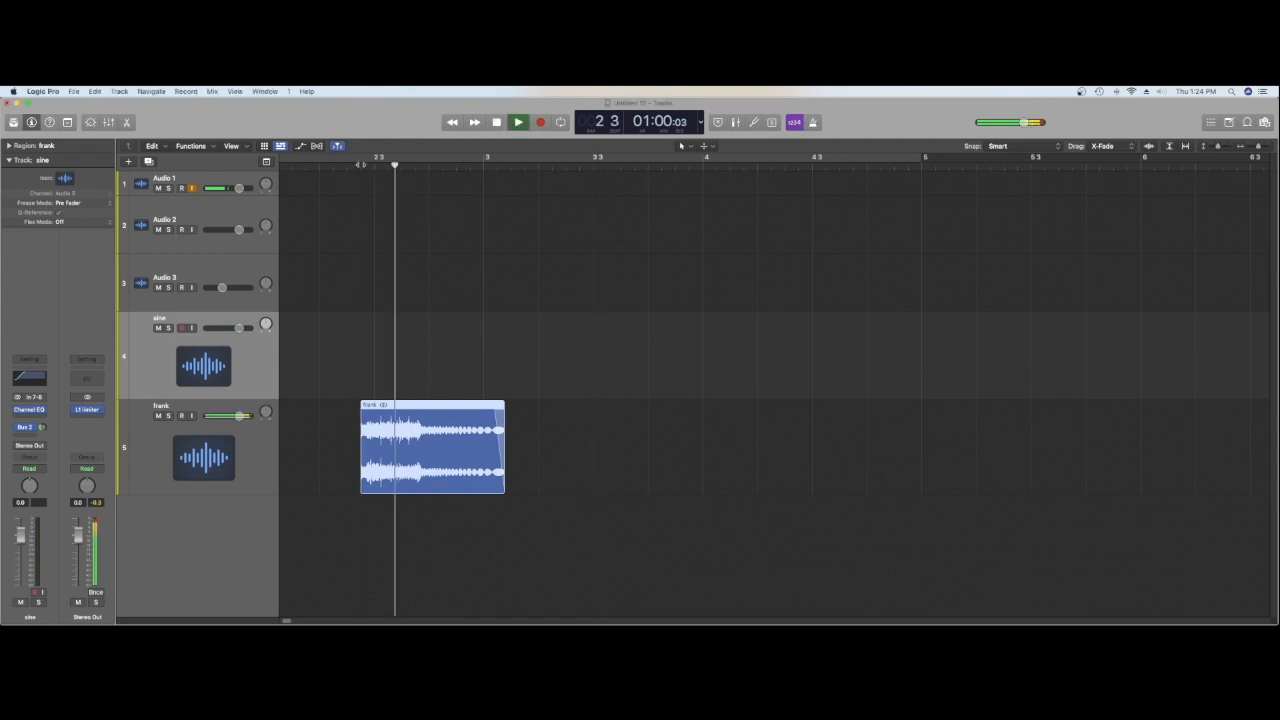
key("space")
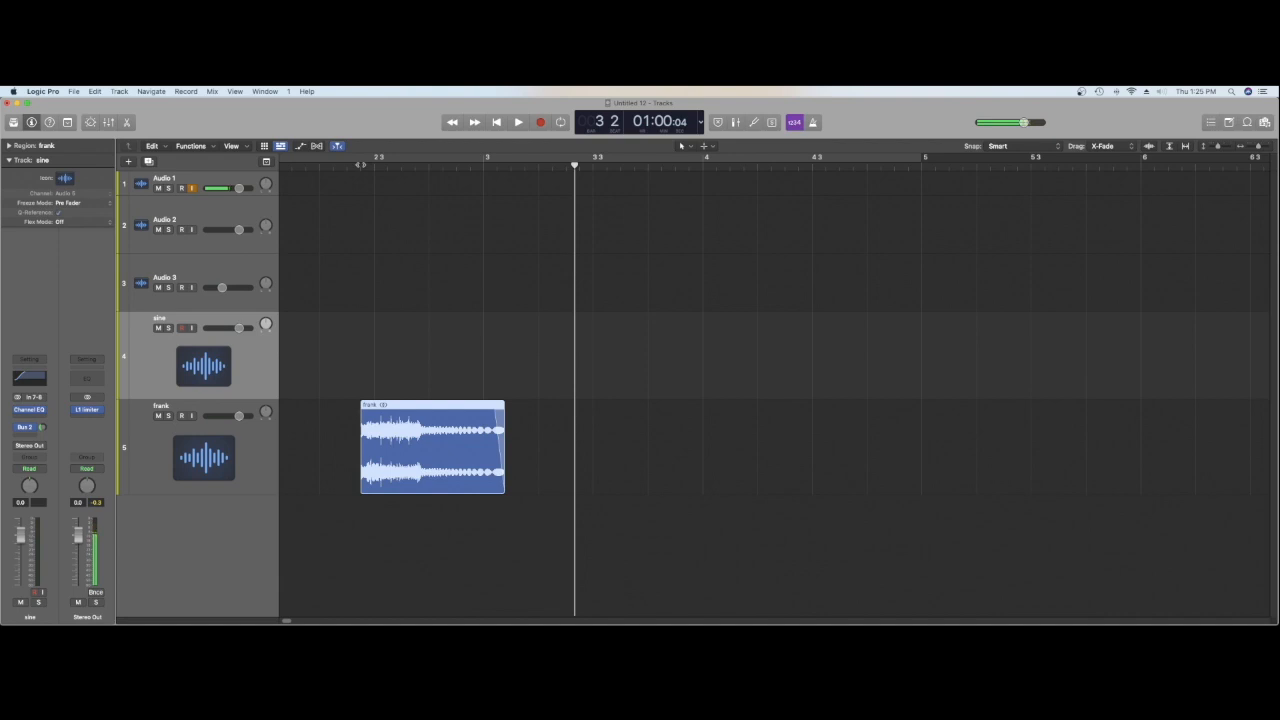
double_click(361, 164)
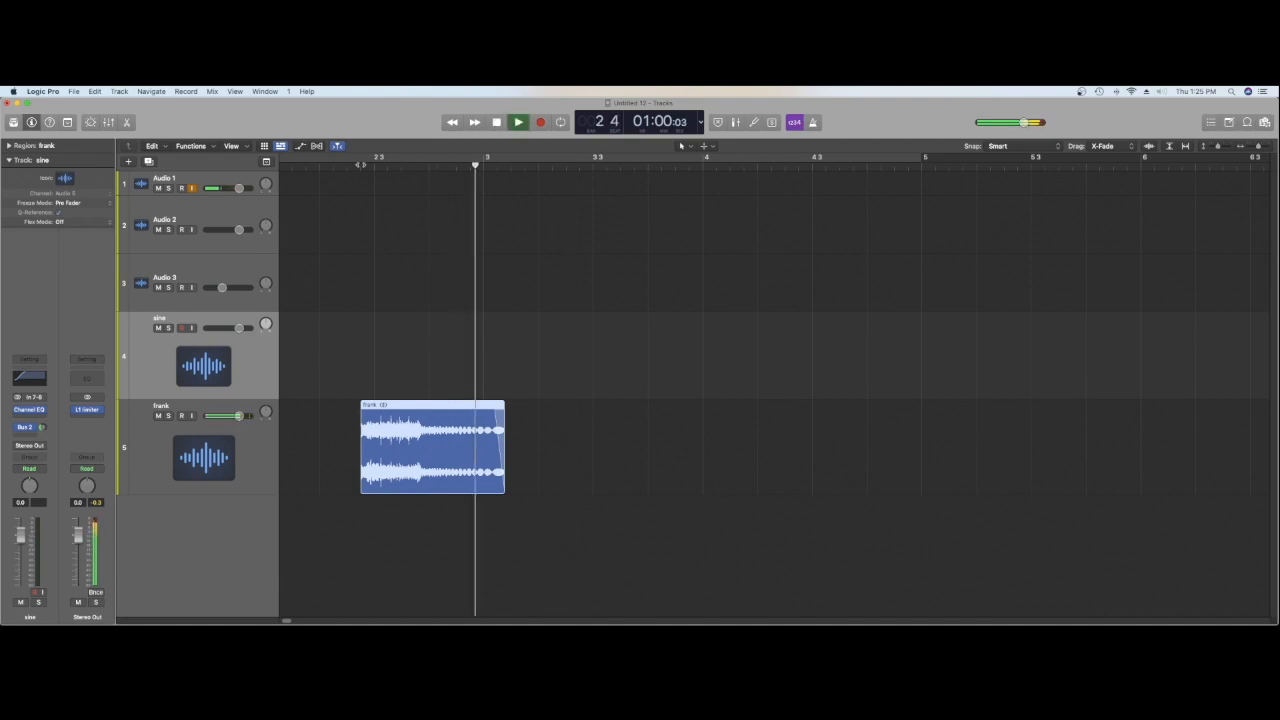
key("space")
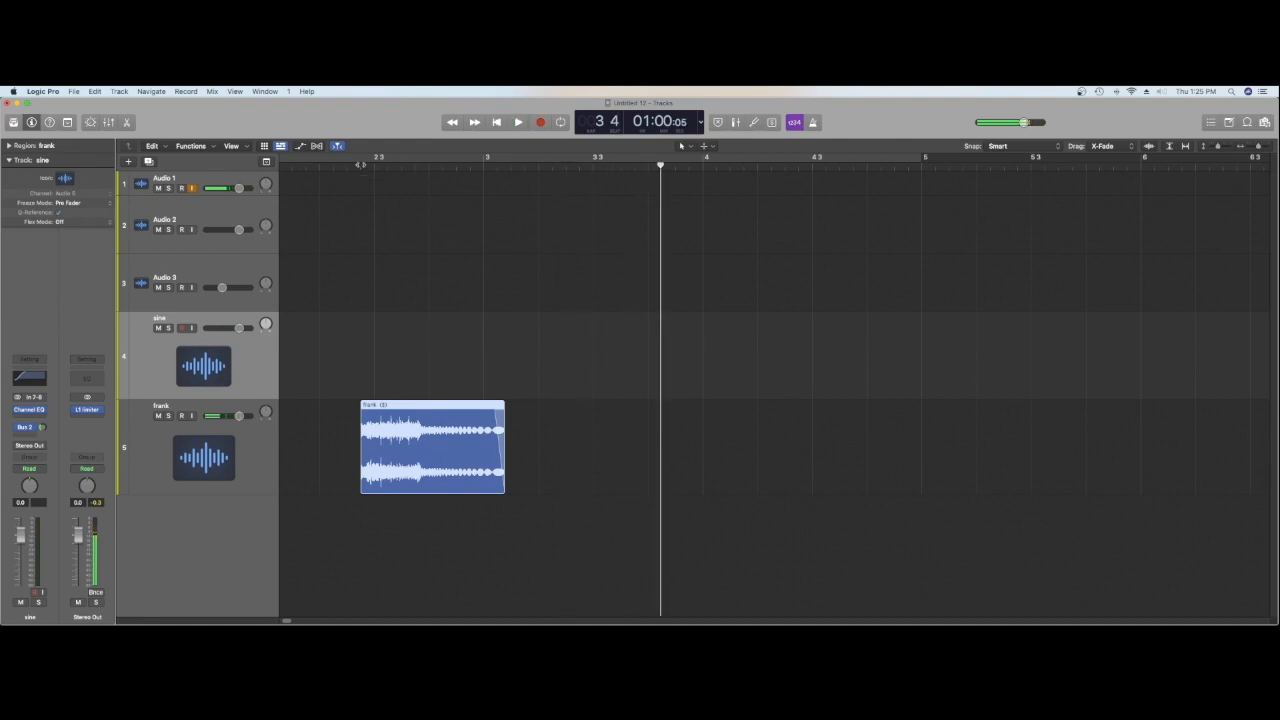